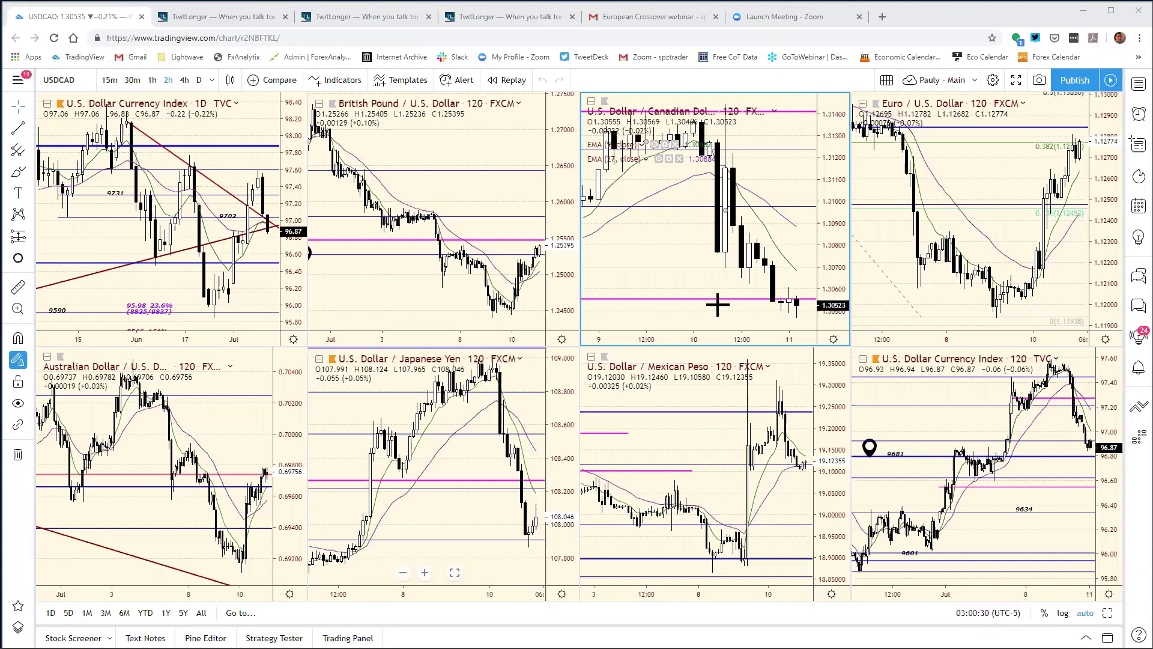
# Replace the Dollar Index in the top-left chart with EURUSD daily
pyautogui.click(291, 210)
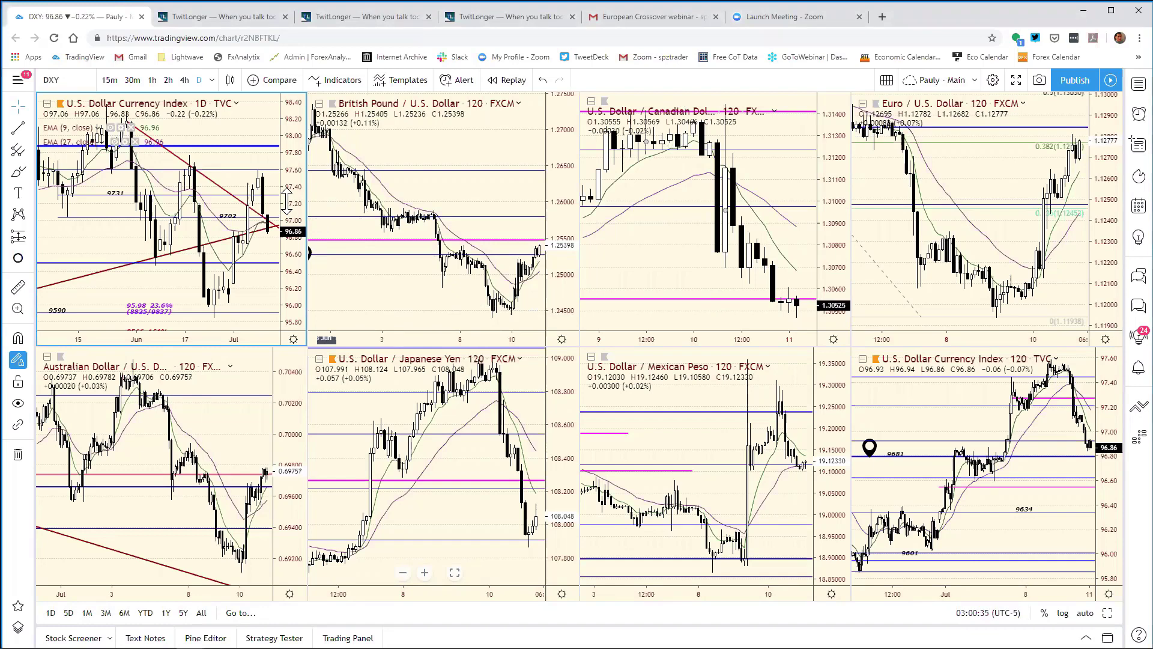
pyautogui.write('EURUSD')
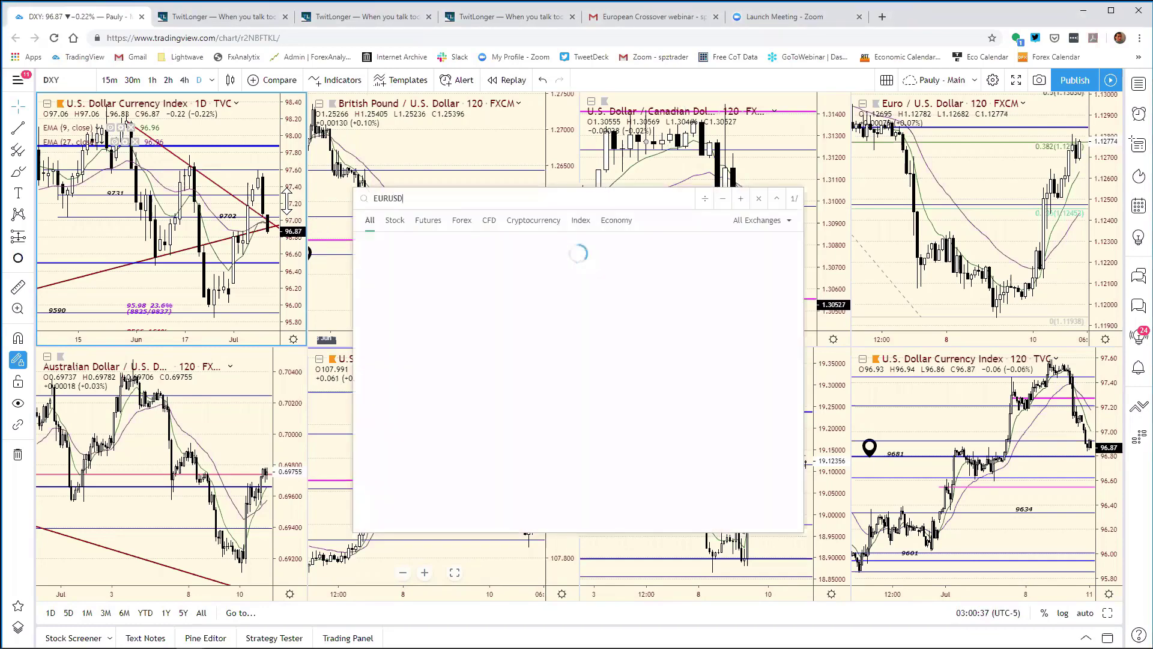
pyautogui.press('Return')
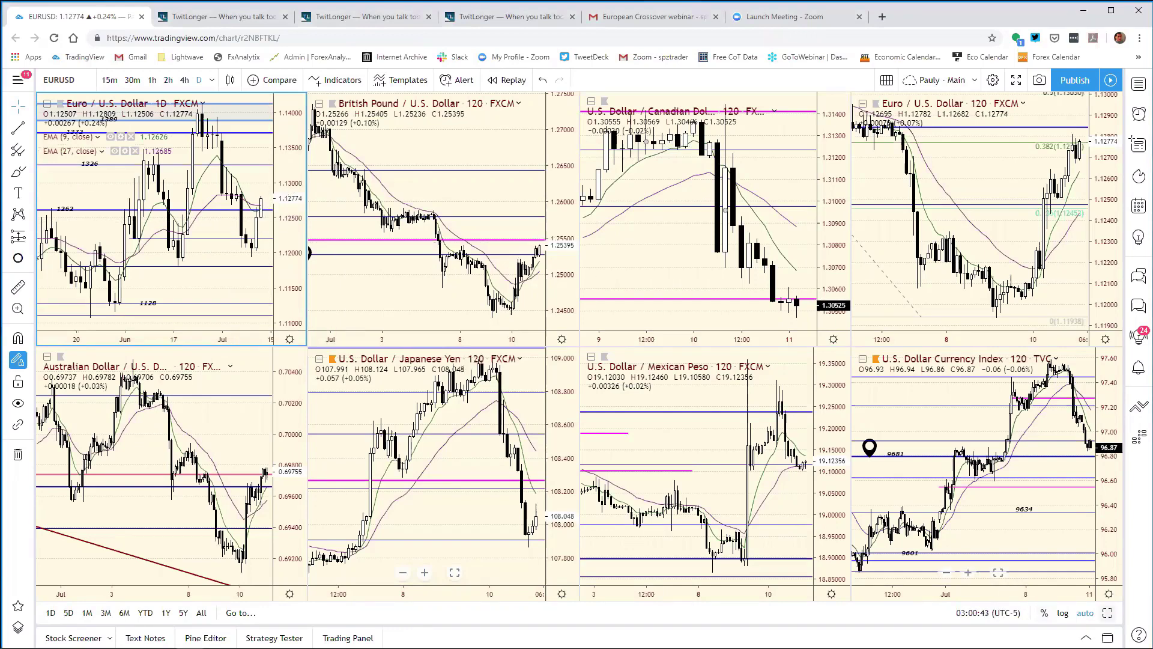
# Maximize the EURUSD daily chart across the workspace and adjust its visible time range
pyautogui.hotkey('alt', 'Return')
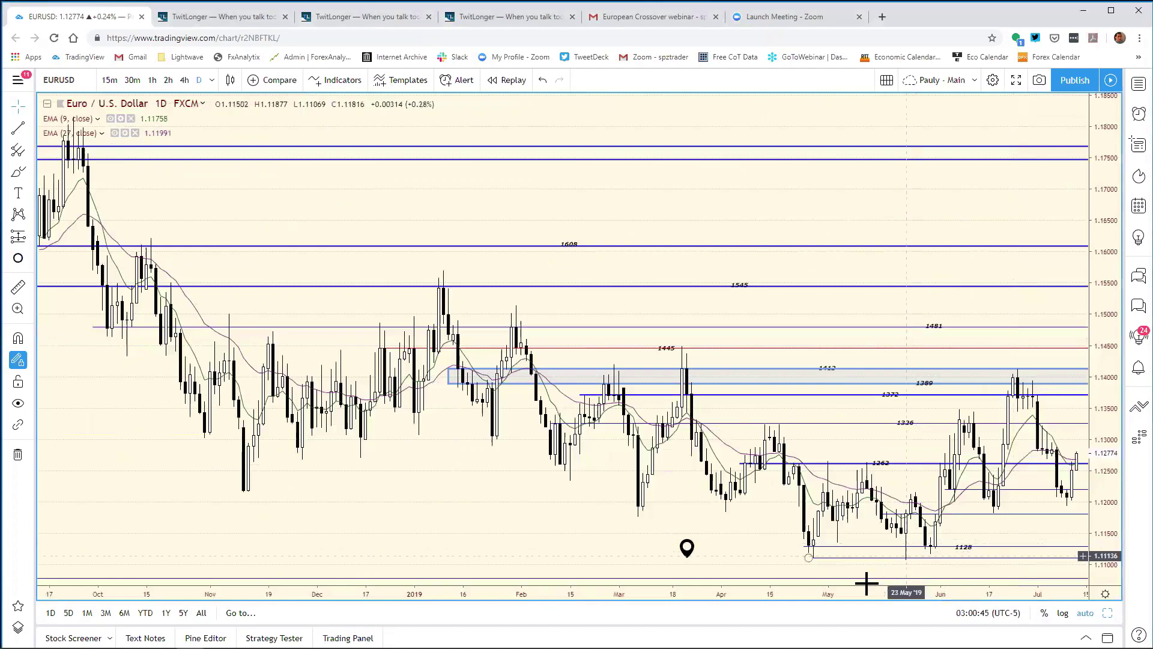
pyautogui.scroll(5, 749, 566)
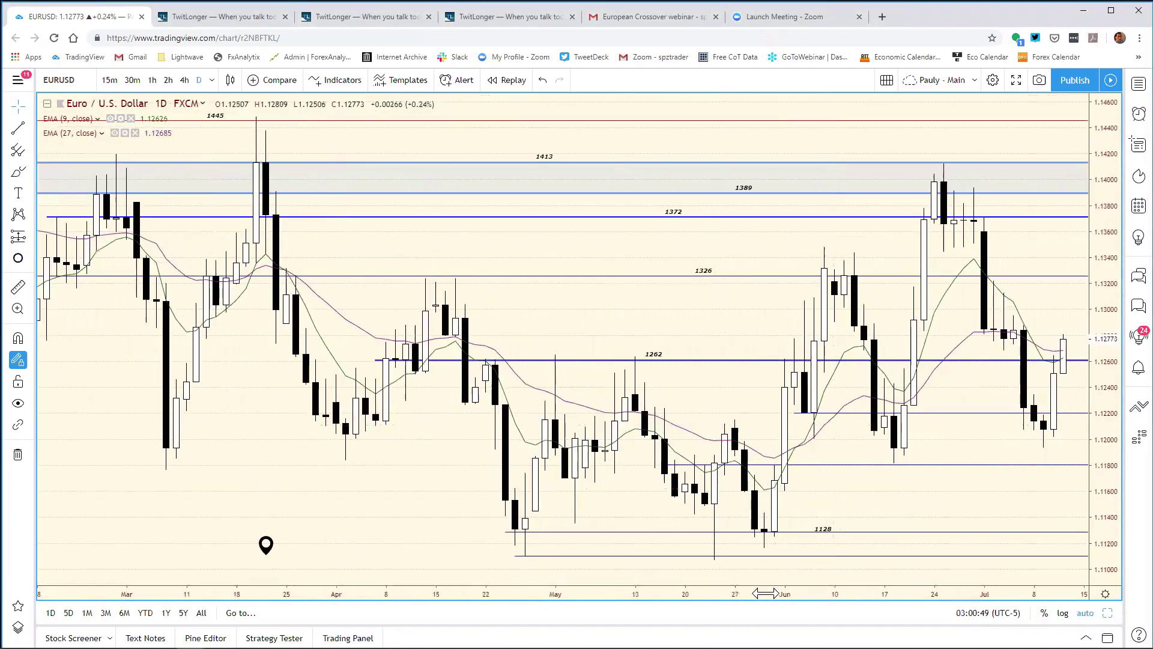
pyautogui.scroll(-3, 805, 591)
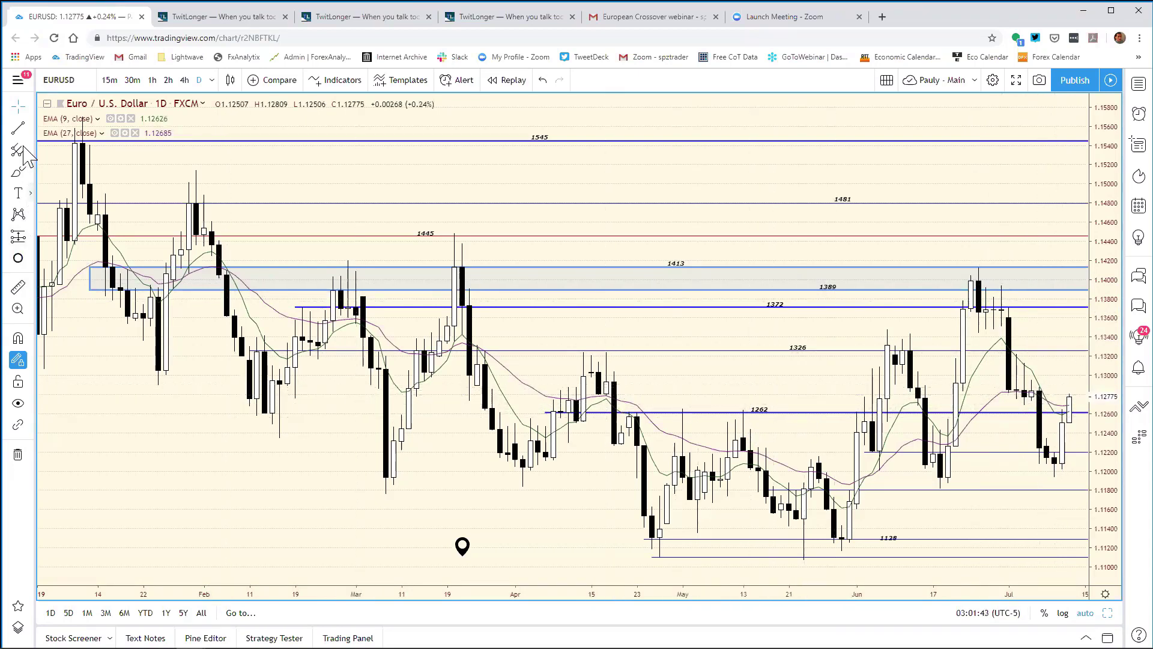
# Draw a horizontal ray at about 1.1285 from the late-June candle on EURUSD
pyautogui.click(18, 128)
pyautogui.click(29, 128)
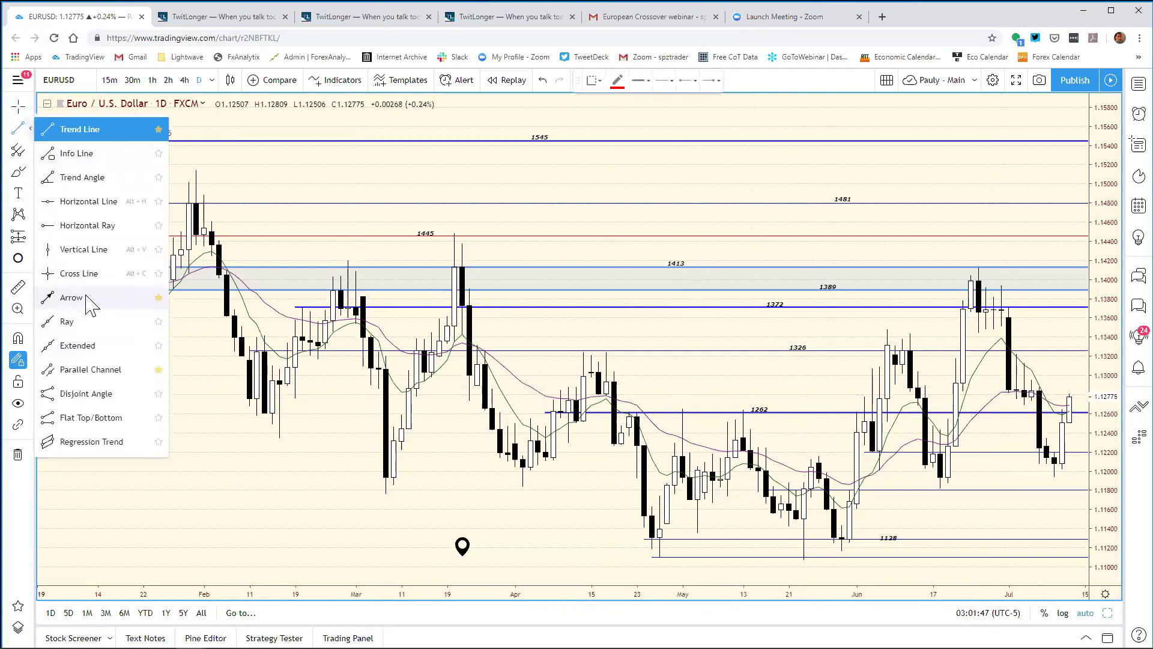
pyautogui.click(98, 227)
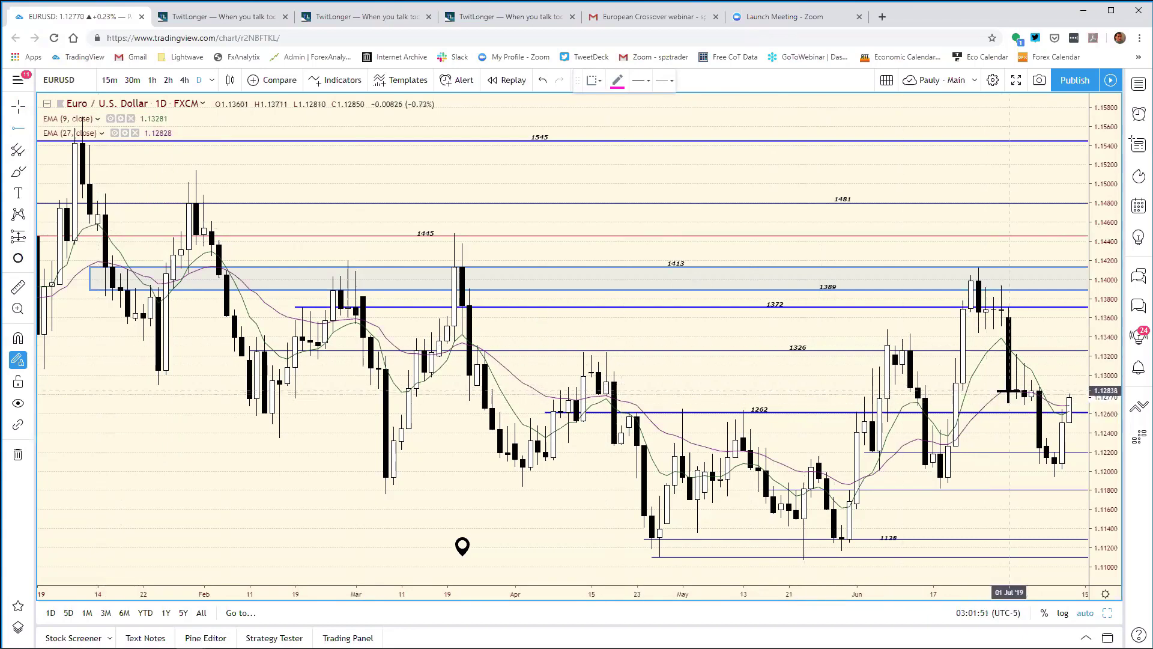
pyautogui.click(1008, 390)
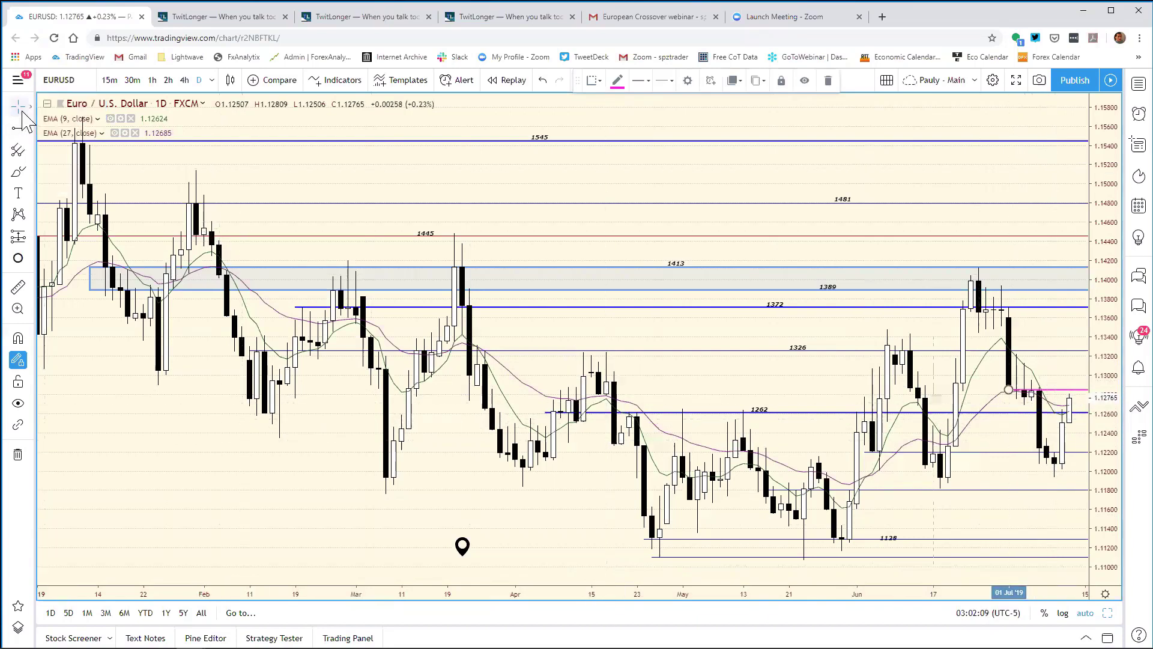
pyautogui.click(952, 400)
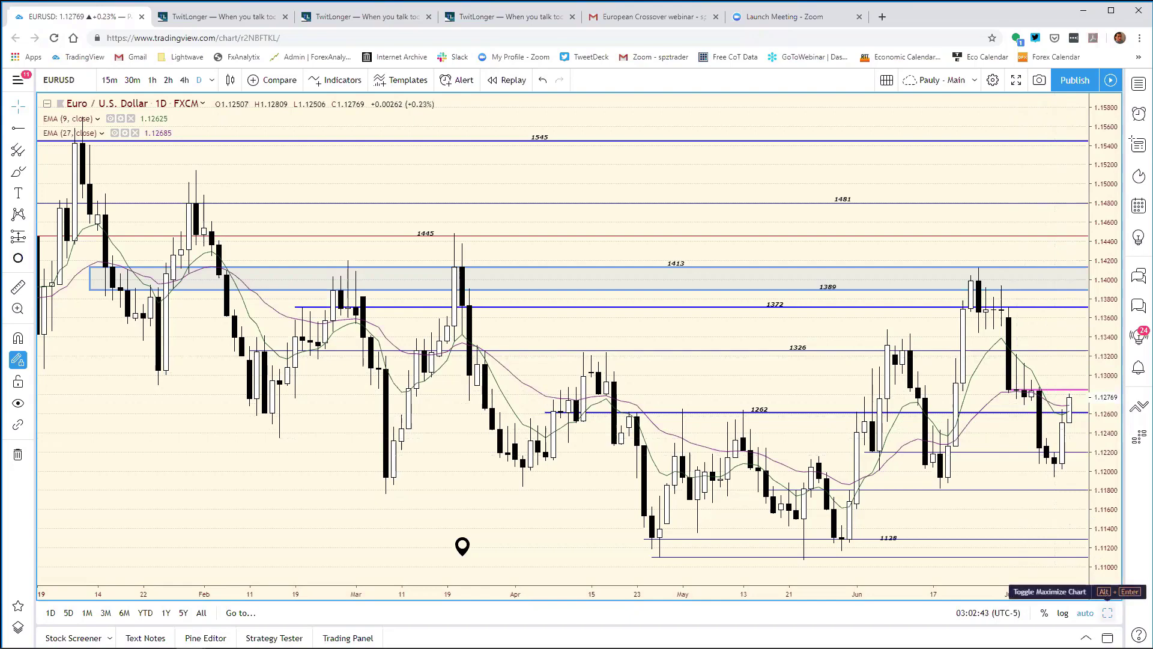
# Back on the grid, load DXY into the top-left chart and maximize it, showing history back to December
pyautogui.click(1108, 613)
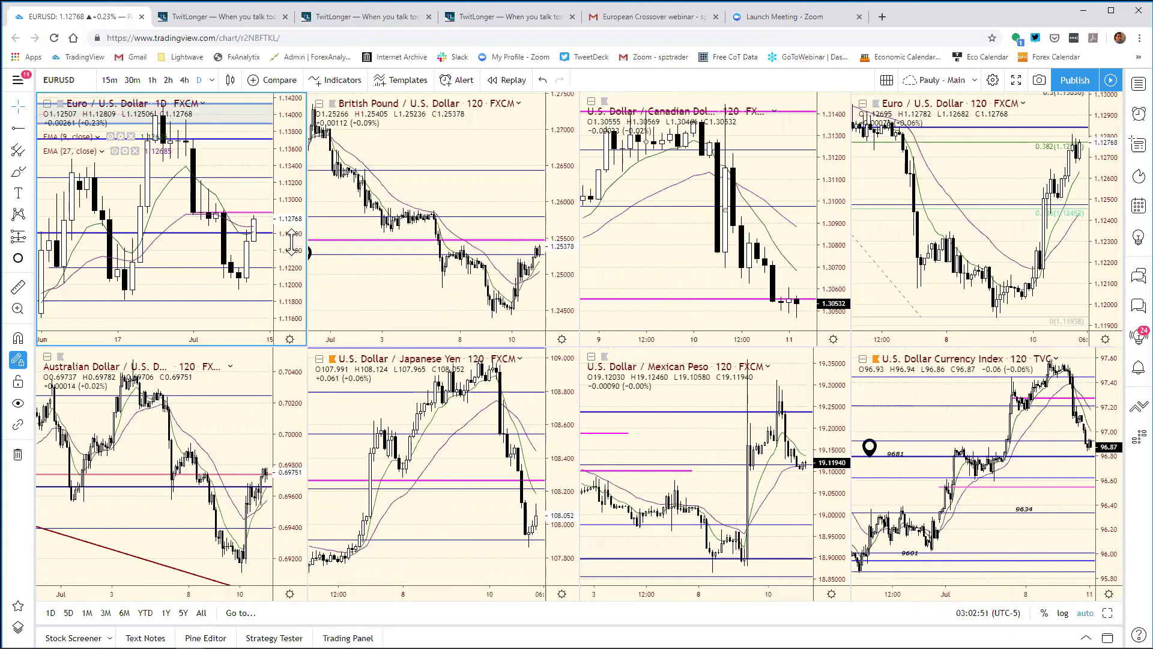
pyautogui.write('DXY')
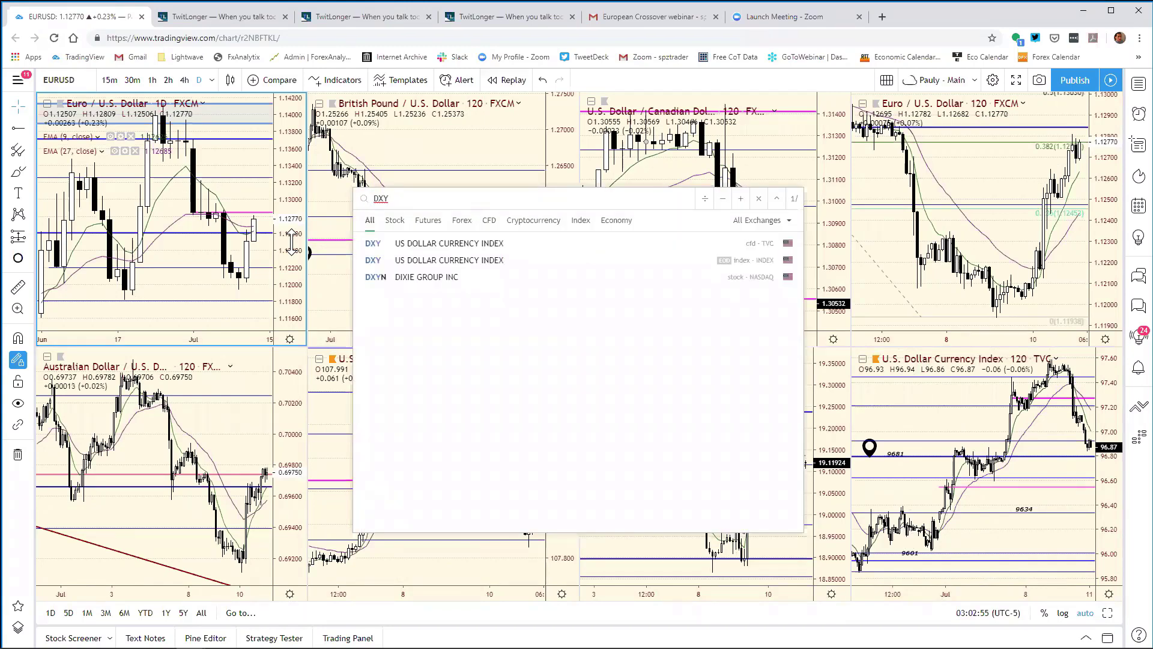
pyautogui.press('Return')
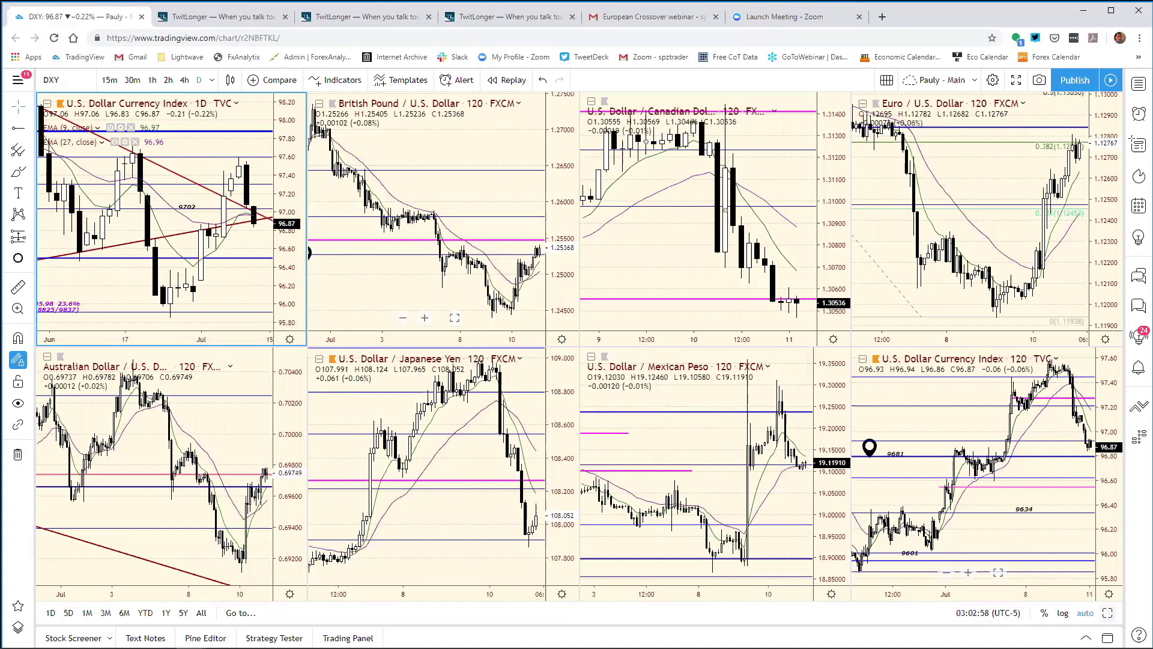
pyautogui.hotkey('alt', 'Return')
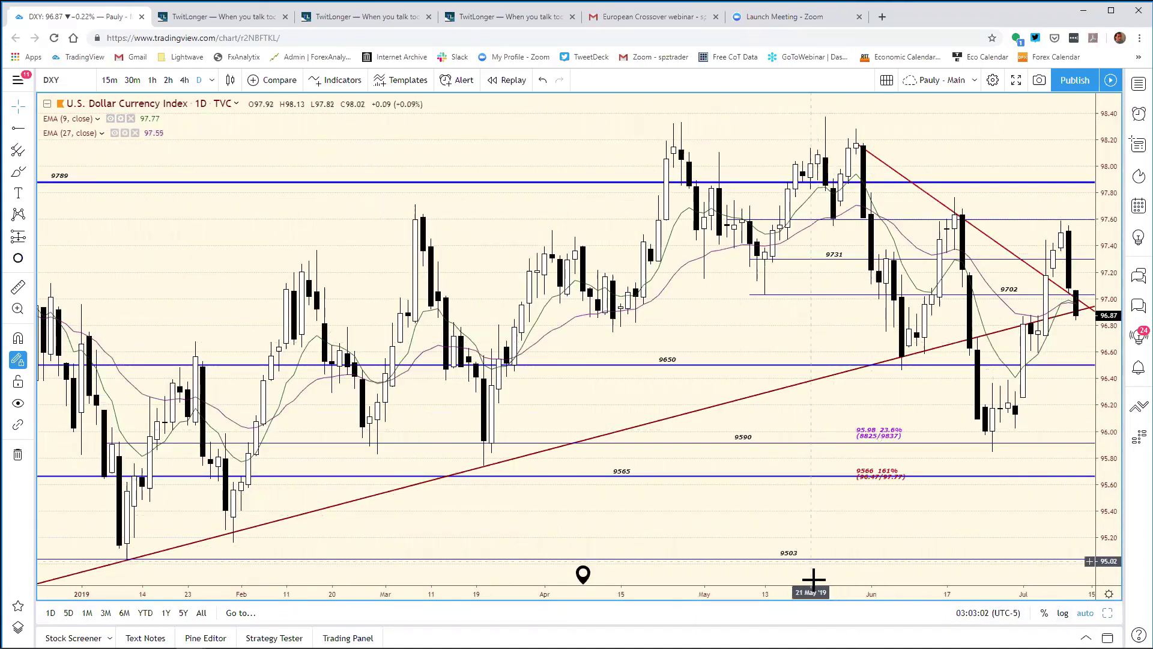
pyautogui.moveTo(816, 592); pyautogui.dragTo(918, 593)
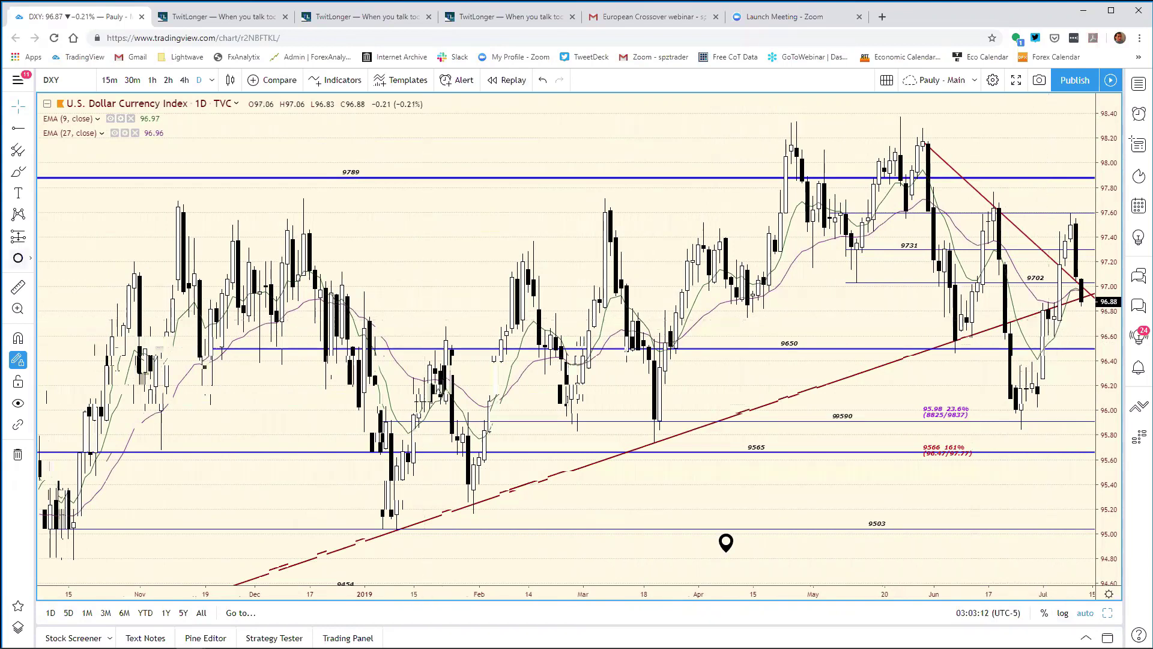
# Draw a magenta horizontal ray at 96.72 on the Dollar Index, then restore the eight-chart grid
pyautogui.click(29, 128)
pyautogui.click(78, 224)
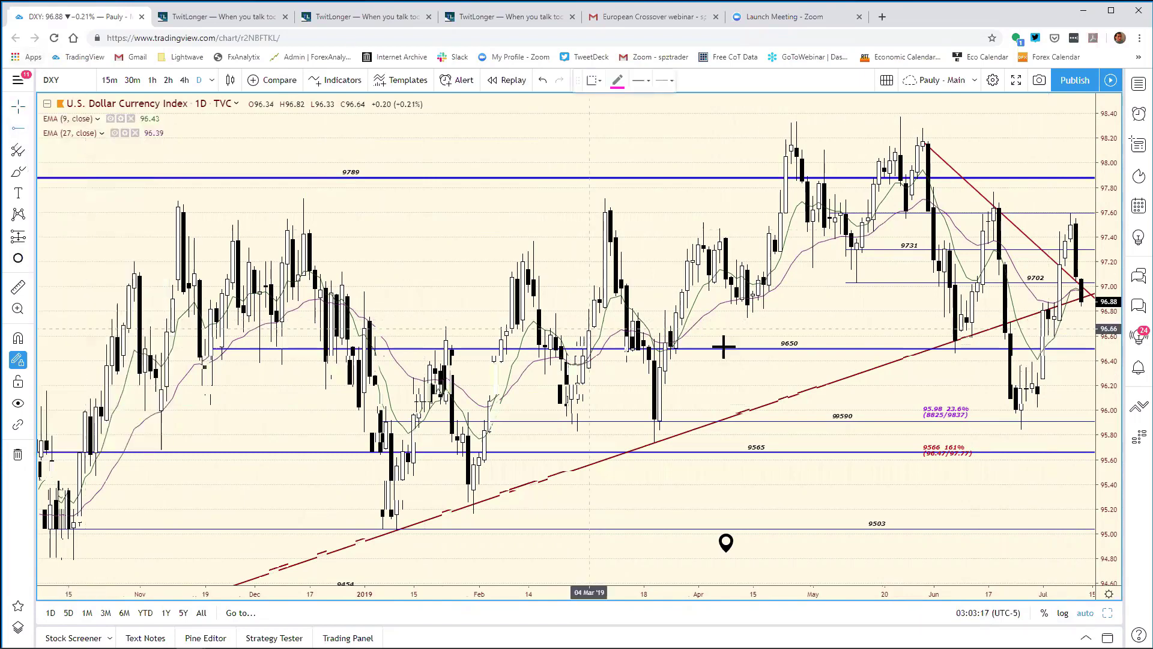
pyautogui.click(1037, 321)
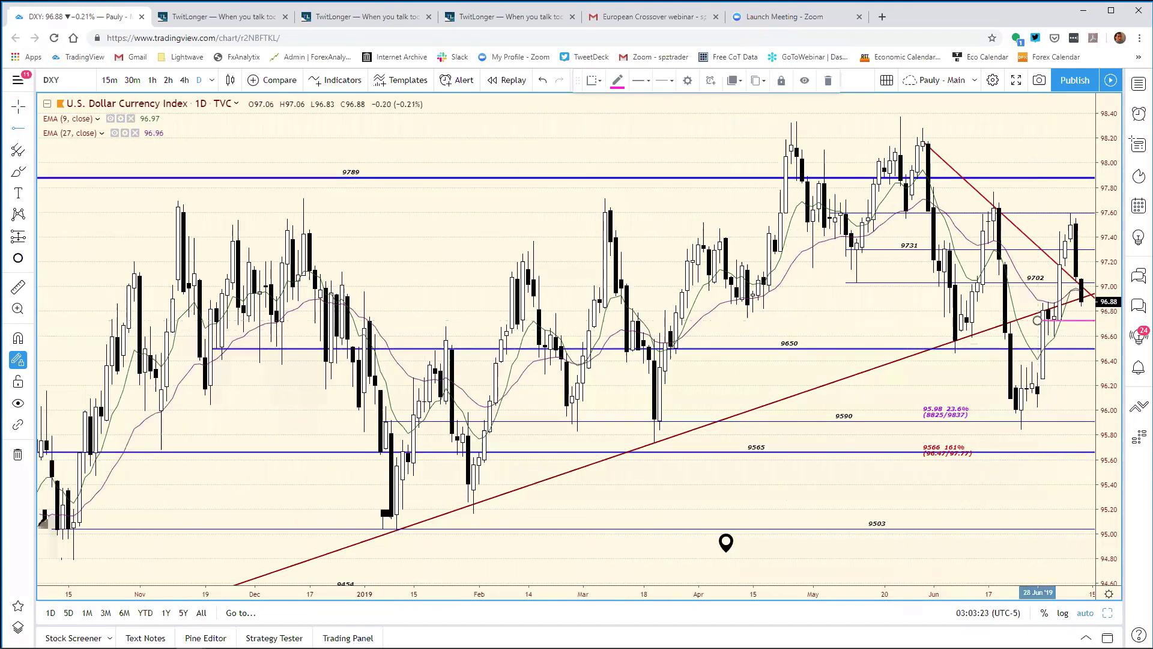
pyautogui.click(30, 106)
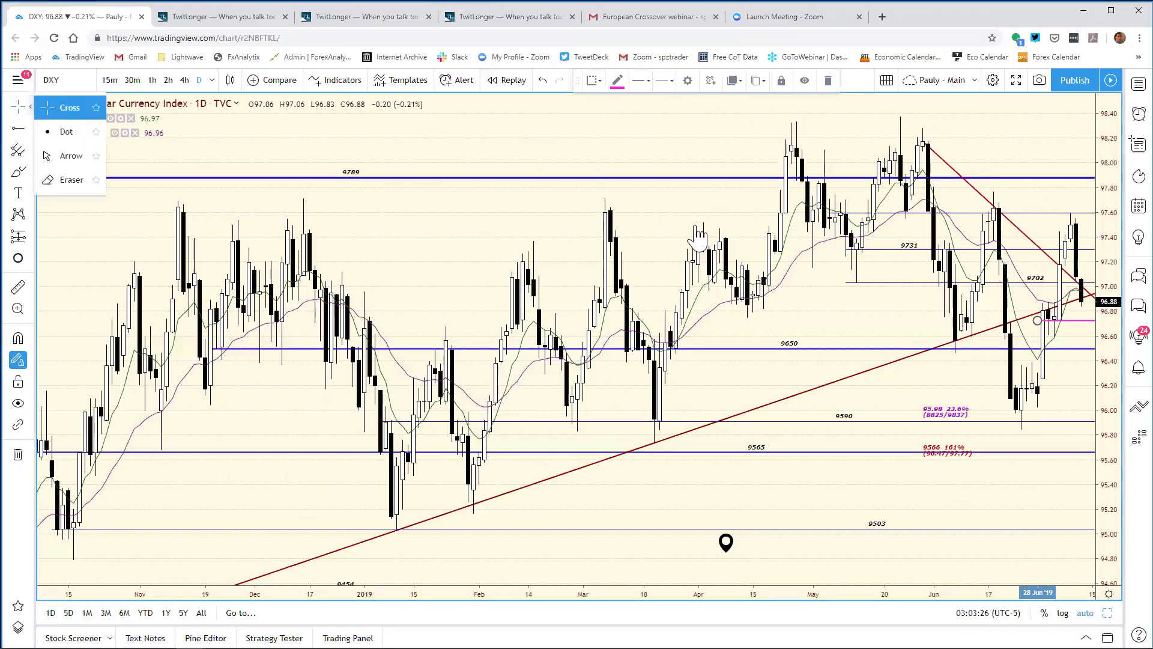
pyautogui.click(67, 103)
pyautogui.click(812, 300)
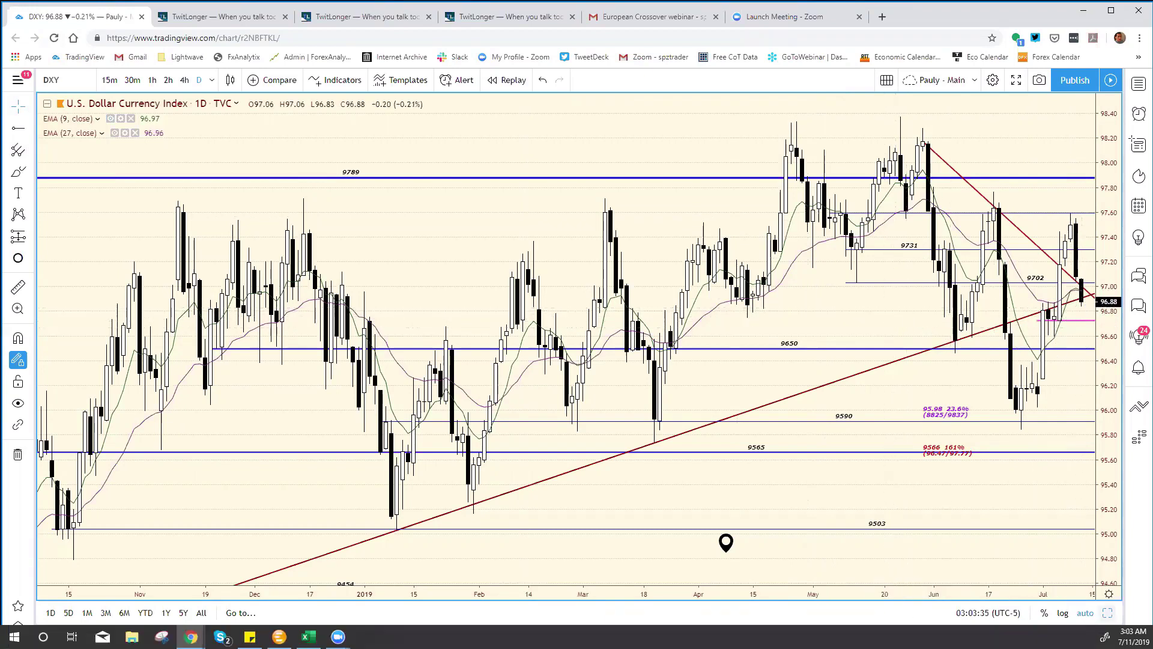
pyautogui.hotkey('alt', 'Return')
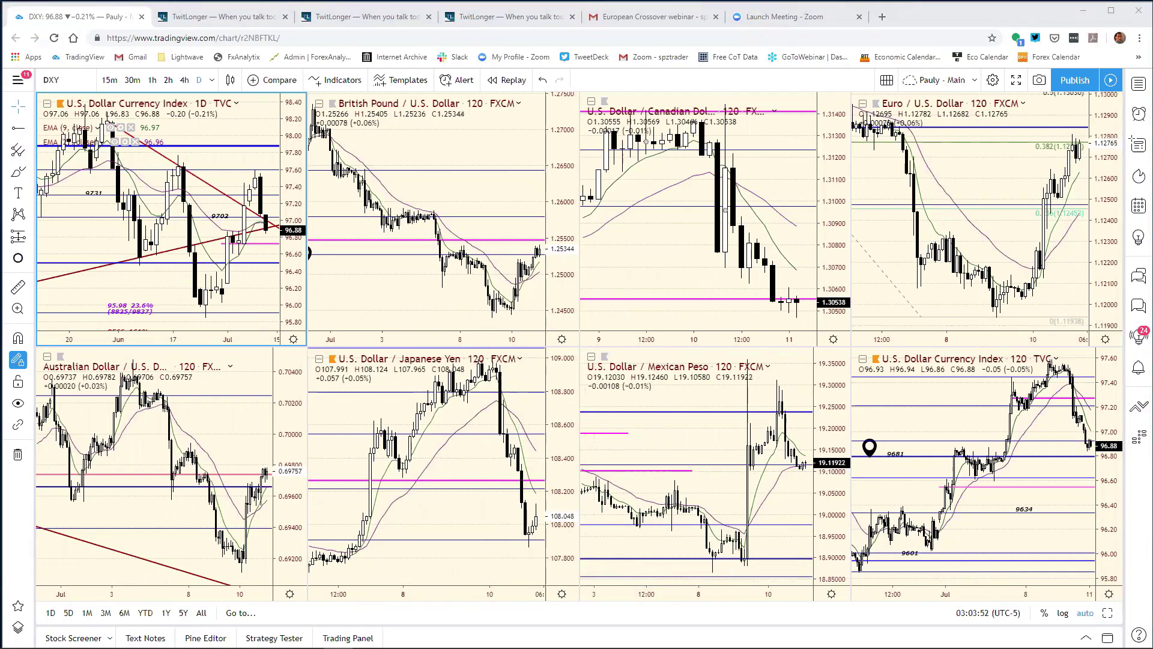
pyautogui.hotkey('alt', 'Tab')
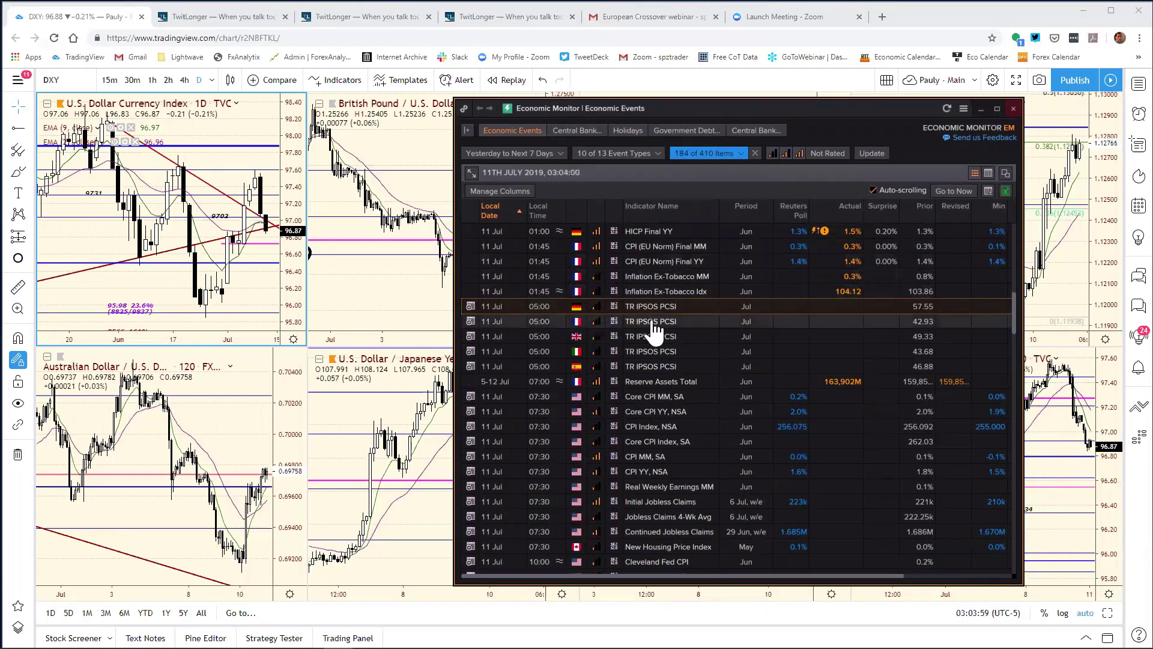
pyautogui.scroll(-1, 657, 324)
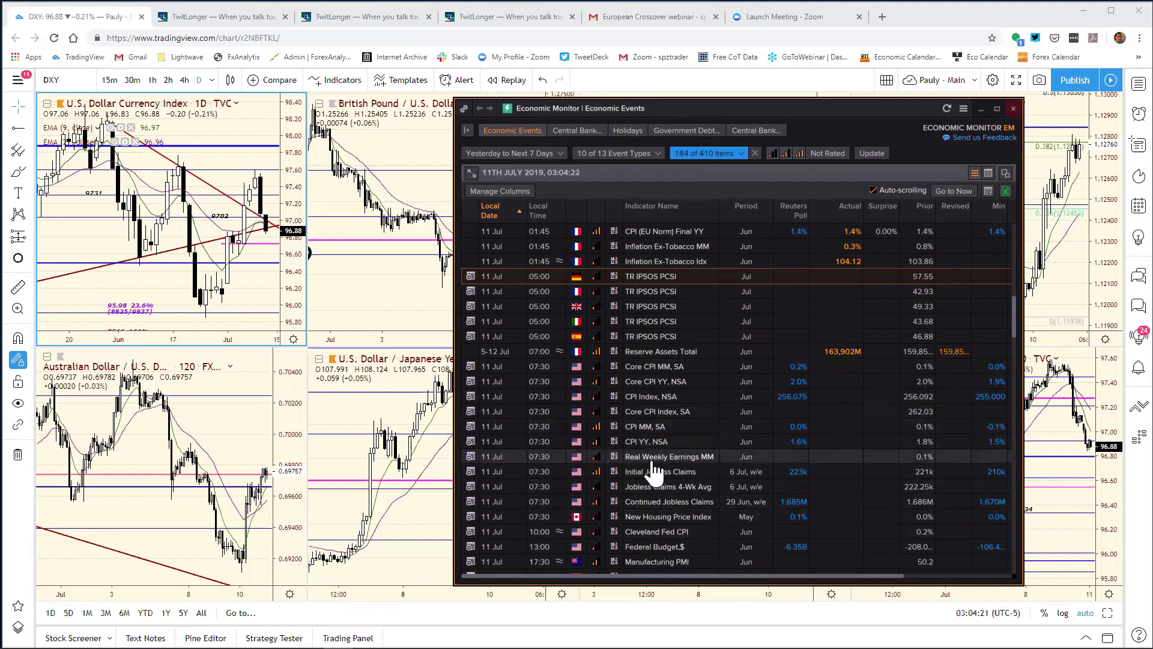
pyautogui.scroll(-1, 651, 460)
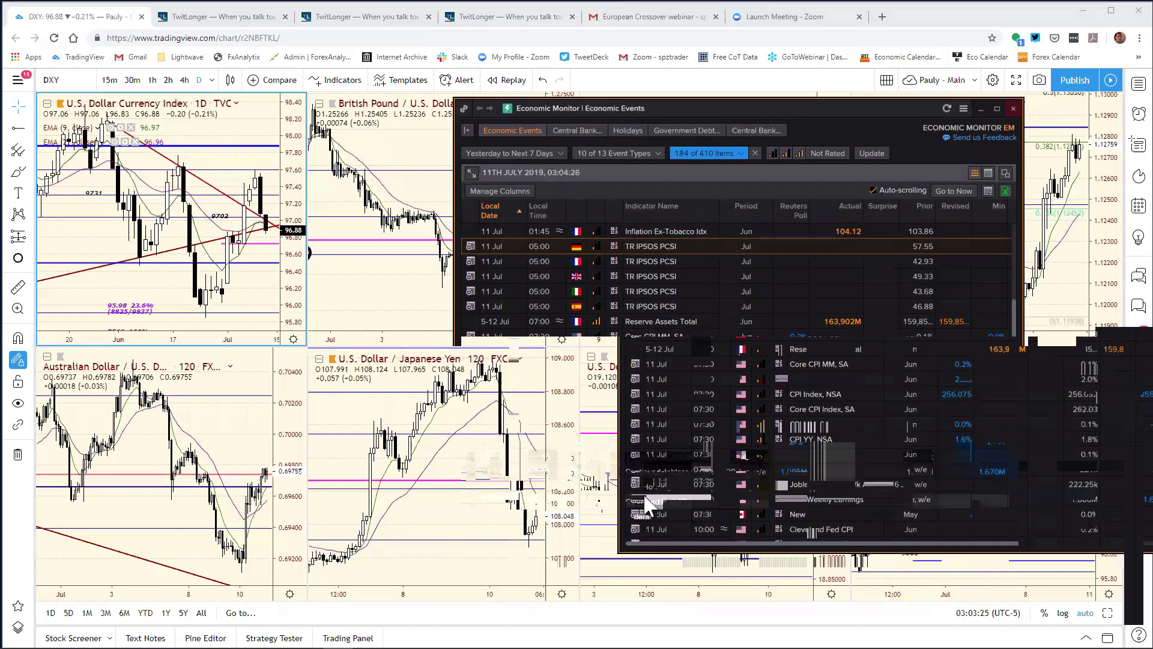
pyautogui.scroll(-1, 643, 492)
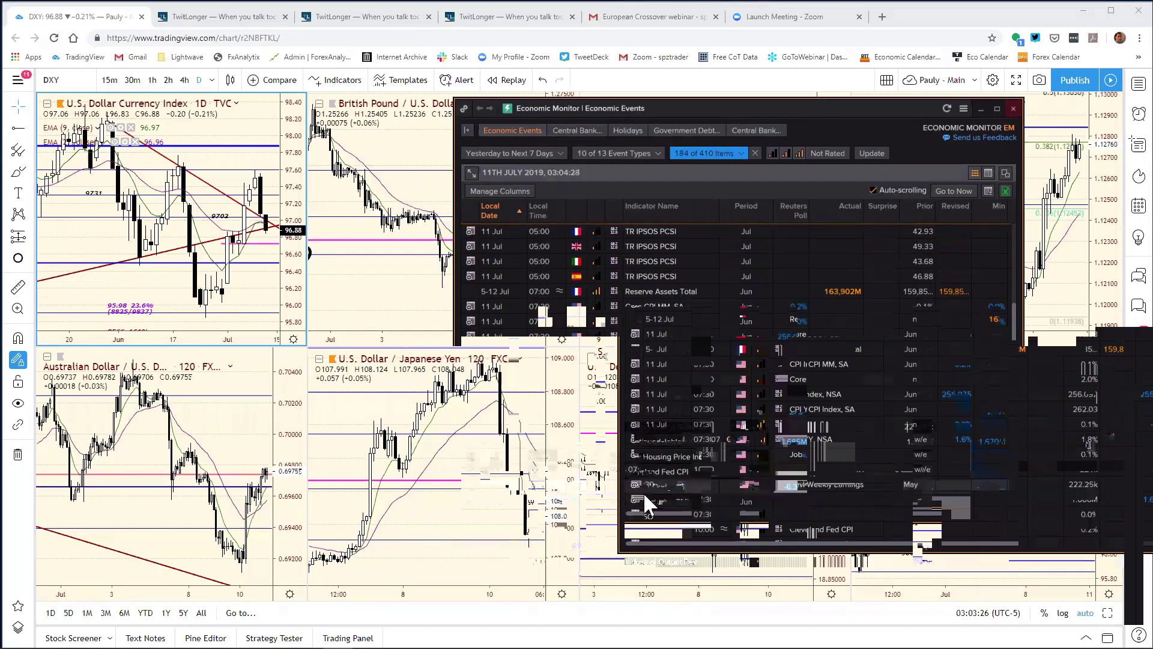
pyautogui.scroll(3, 636, 481)
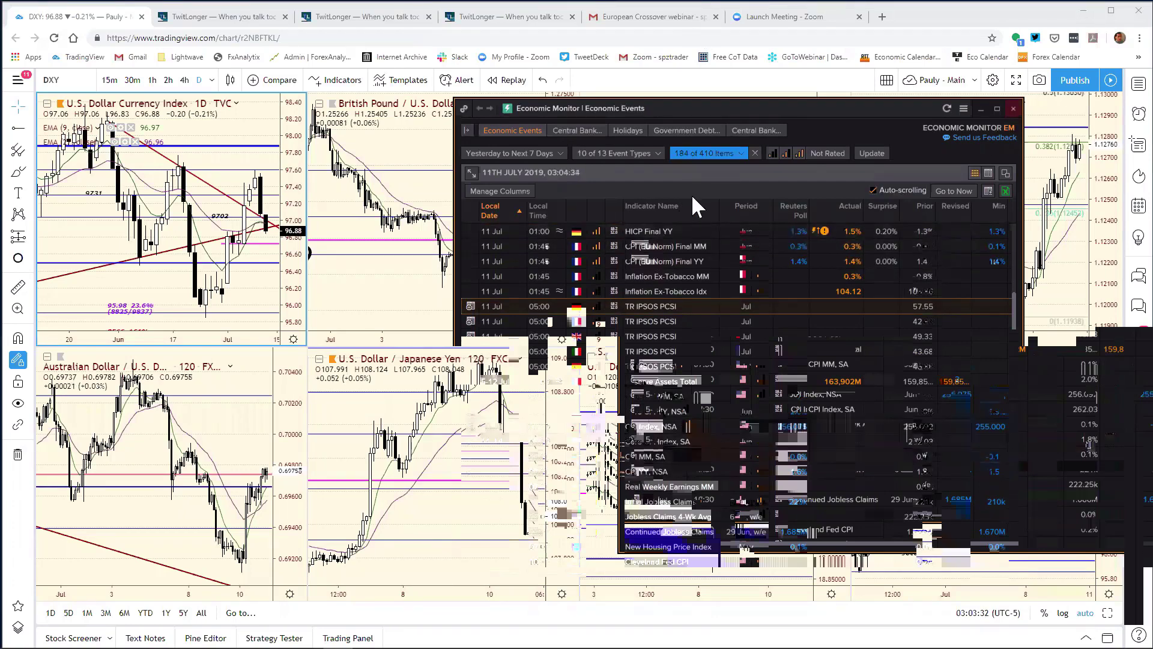
pyautogui.scroll(1, 709, 288)
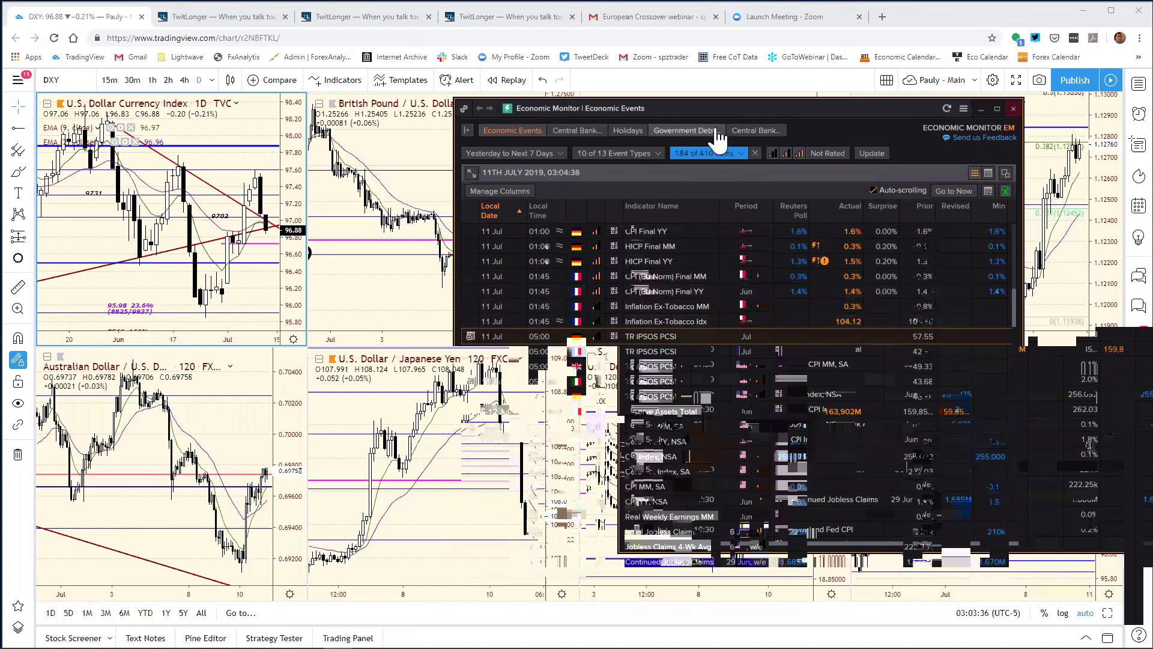
pyautogui.moveTo(712, 113); pyautogui.dragTo(1152, 138)
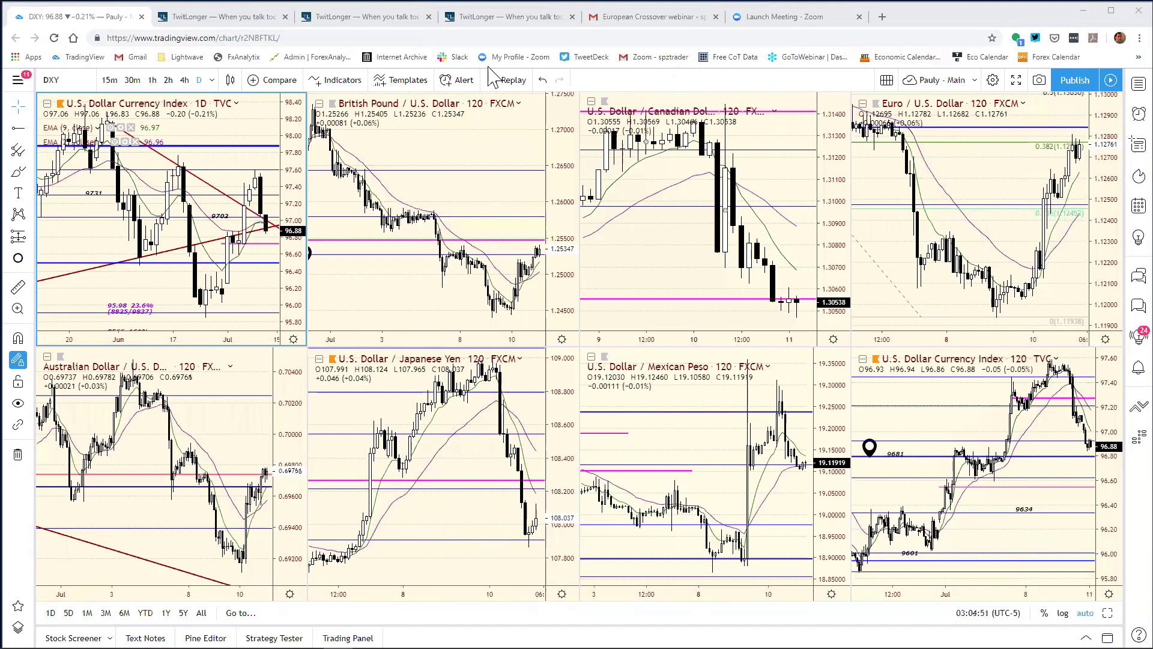
# Switch to the TwitLonger tab with the Reuters 'MORNING BID EUROPE' post
pyautogui.click(210, 22)
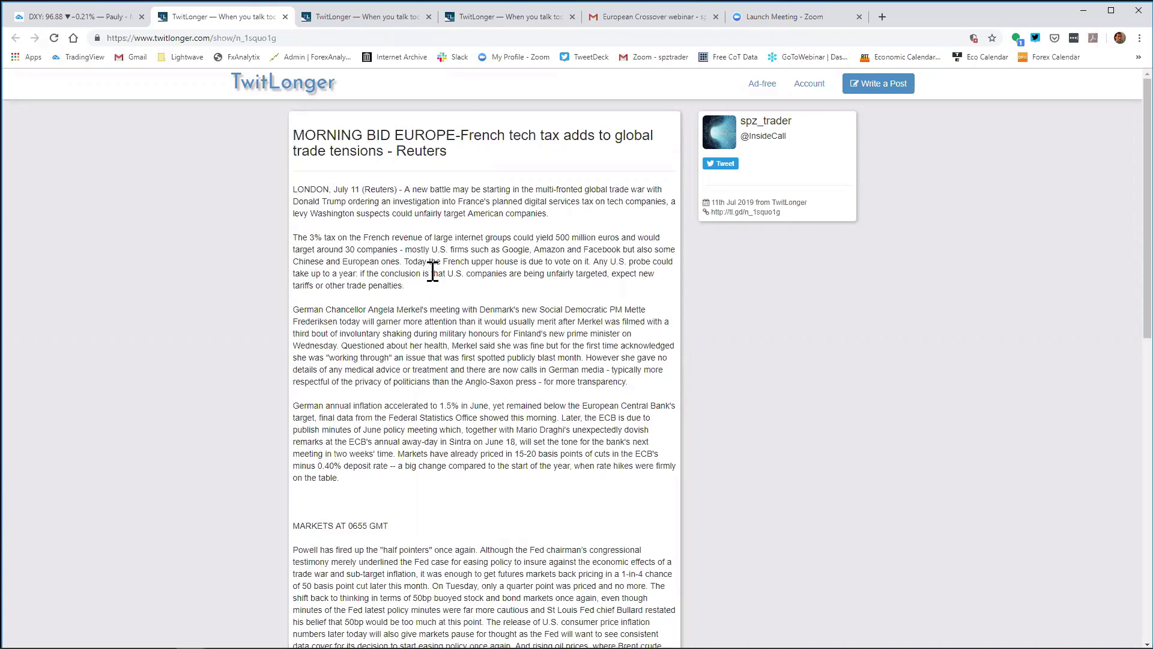
# Scroll the Morning Bid post down to the MARKETS AT 0655 GMT section
pyautogui.scroll(-1, 432, 270)
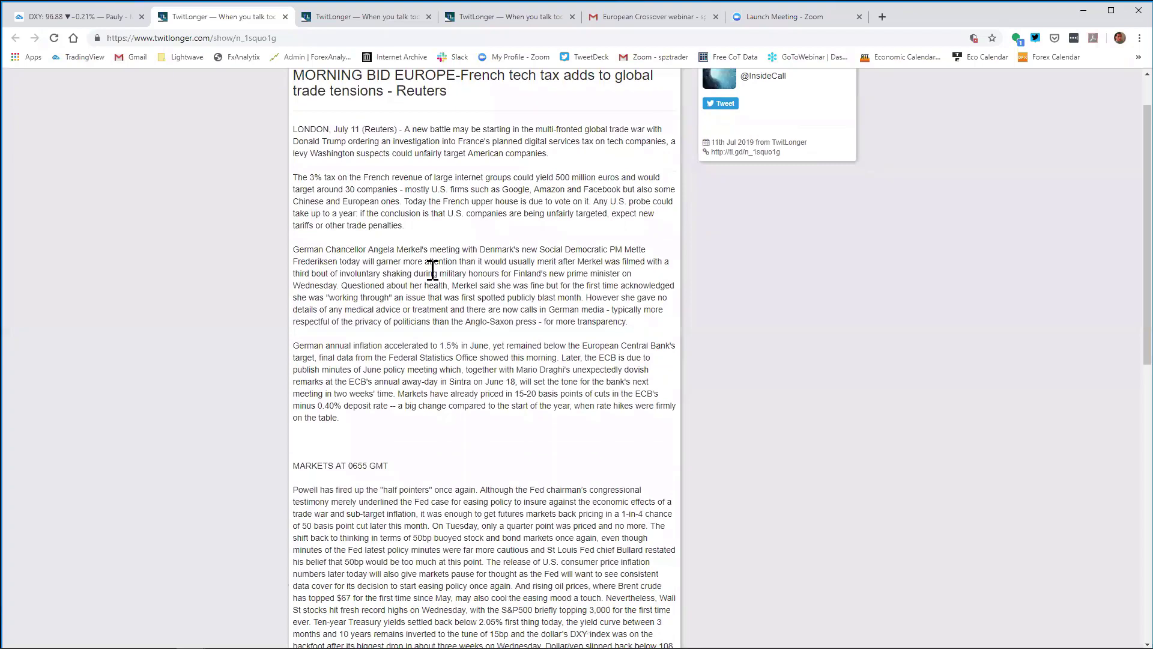
pyautogui.scroll(-1, 433, 270)
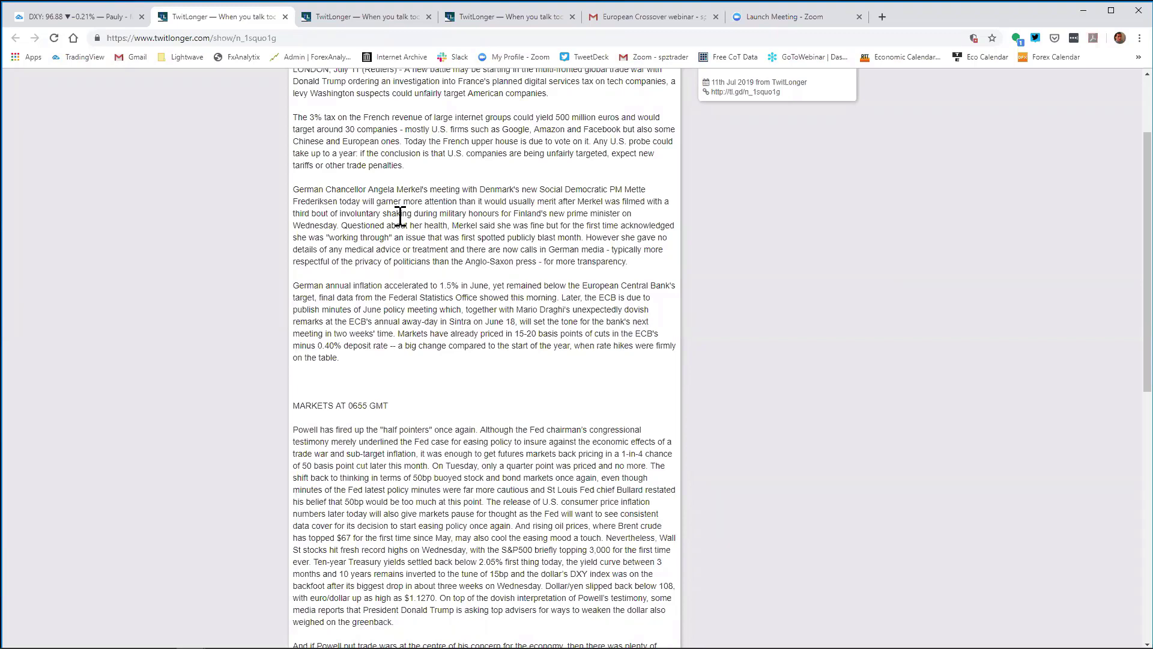
pyautogui.scroll(-2, 405, 240)
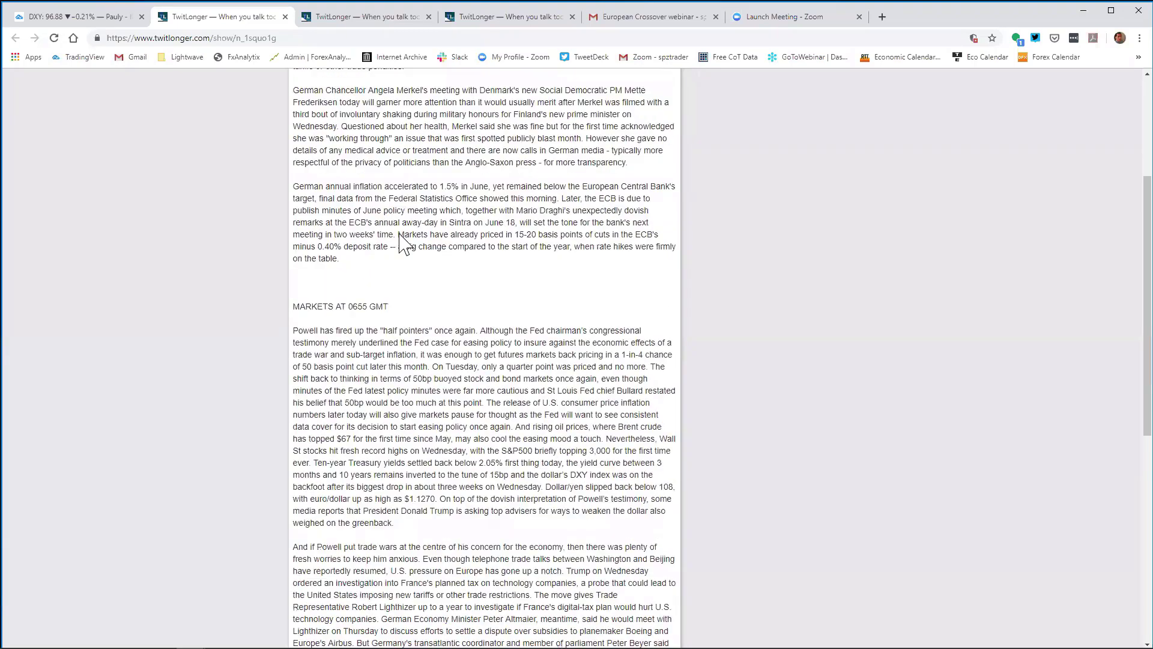
pyautogui.scroll(-1, 405, 244)
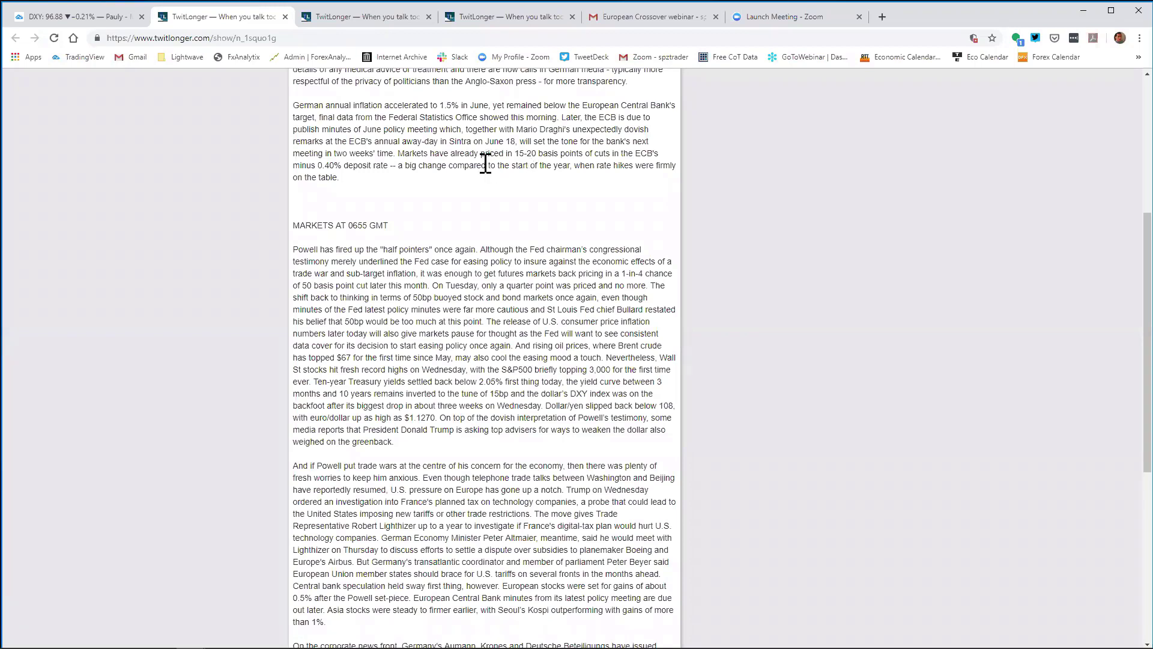
# Scroll on through the Powell rate-cut and trade-war paragraphs
pyautogui.scroll(-1, 420, 273)
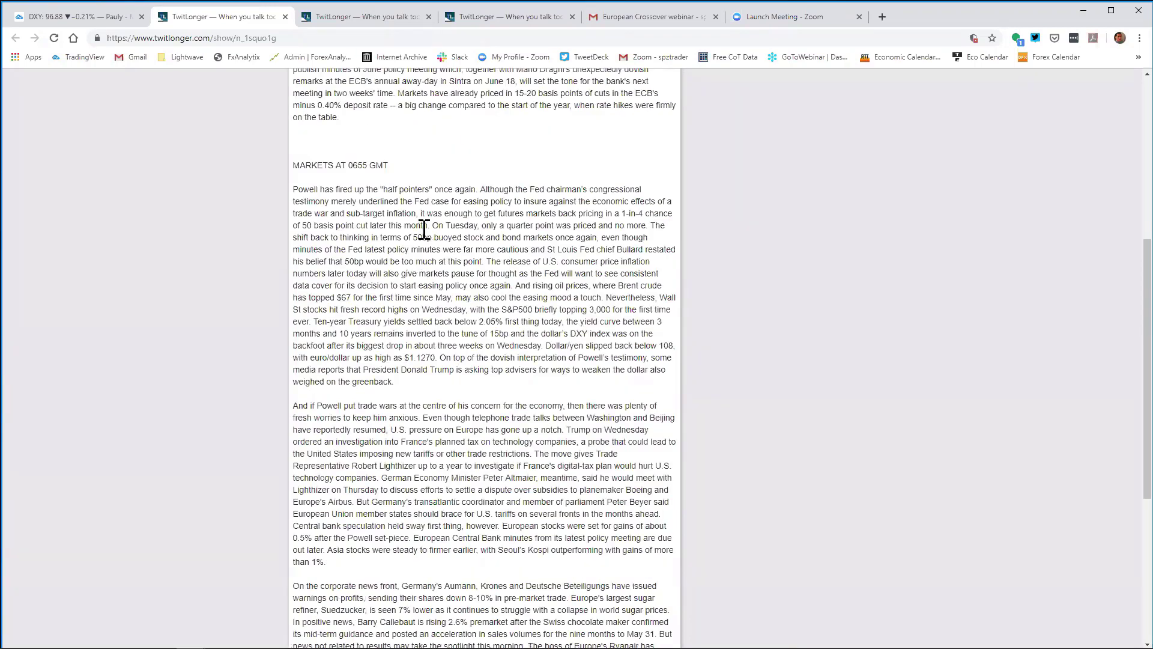
pyautogui.scroll(-1, 424, 229)
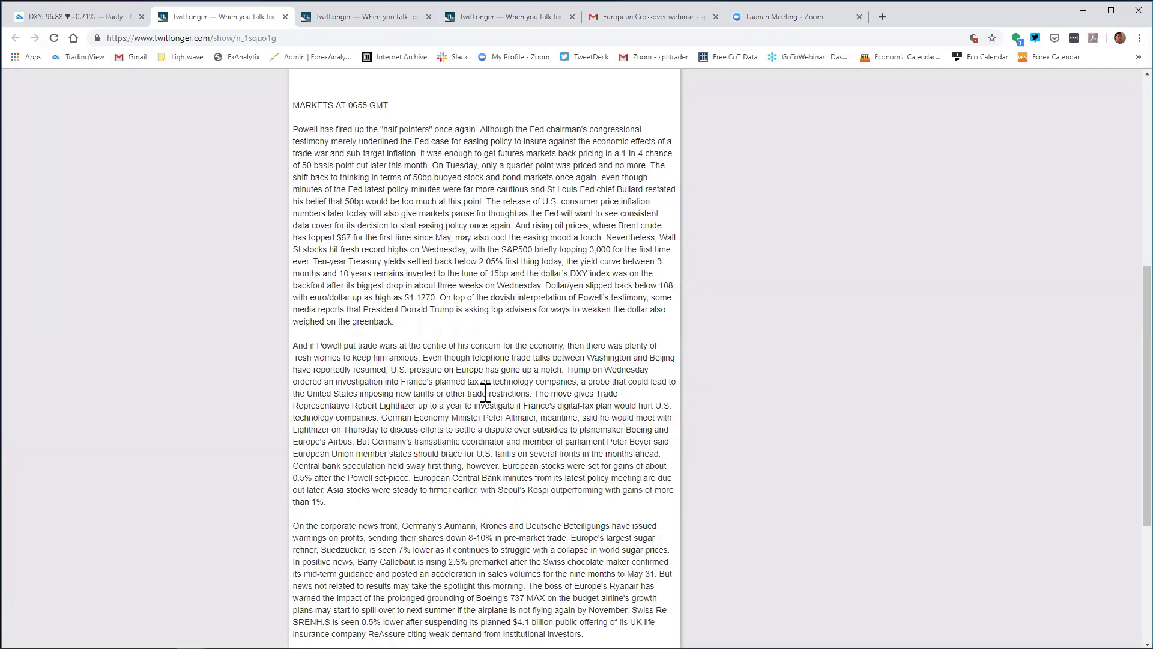
# Finish the Morning Bid article and switch to the 'Dollar slips after Powell bolsters rate cut bets' post
pyautogui.scroll(-2, 484, 367)
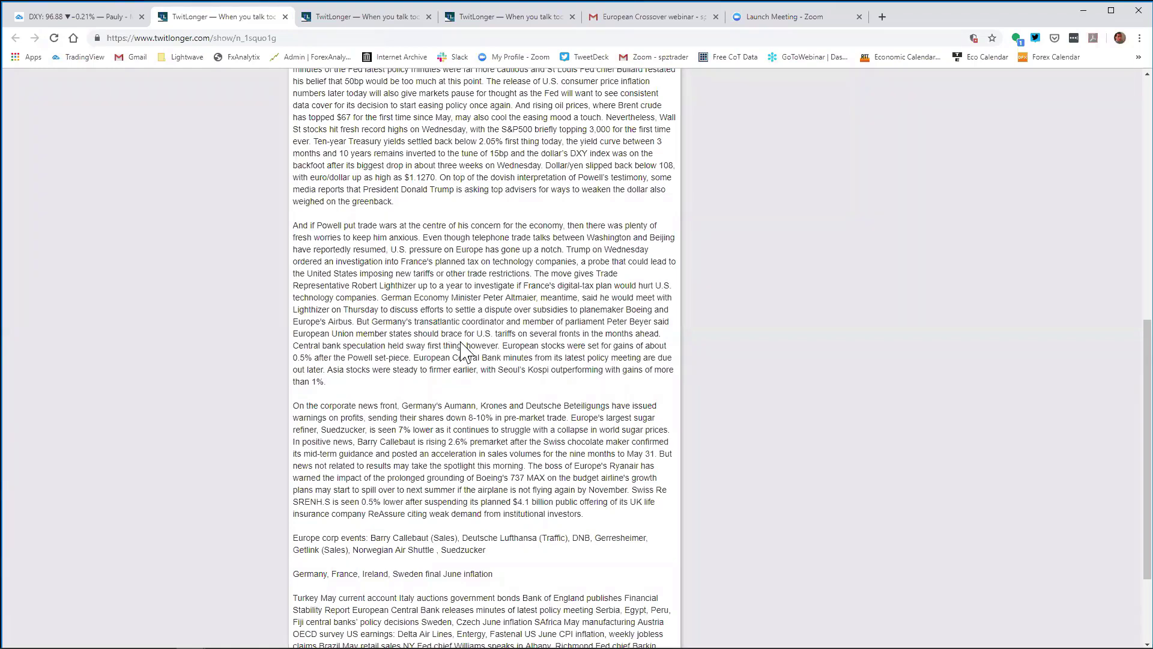
pyautogui.scroll(-2, 470, 371)
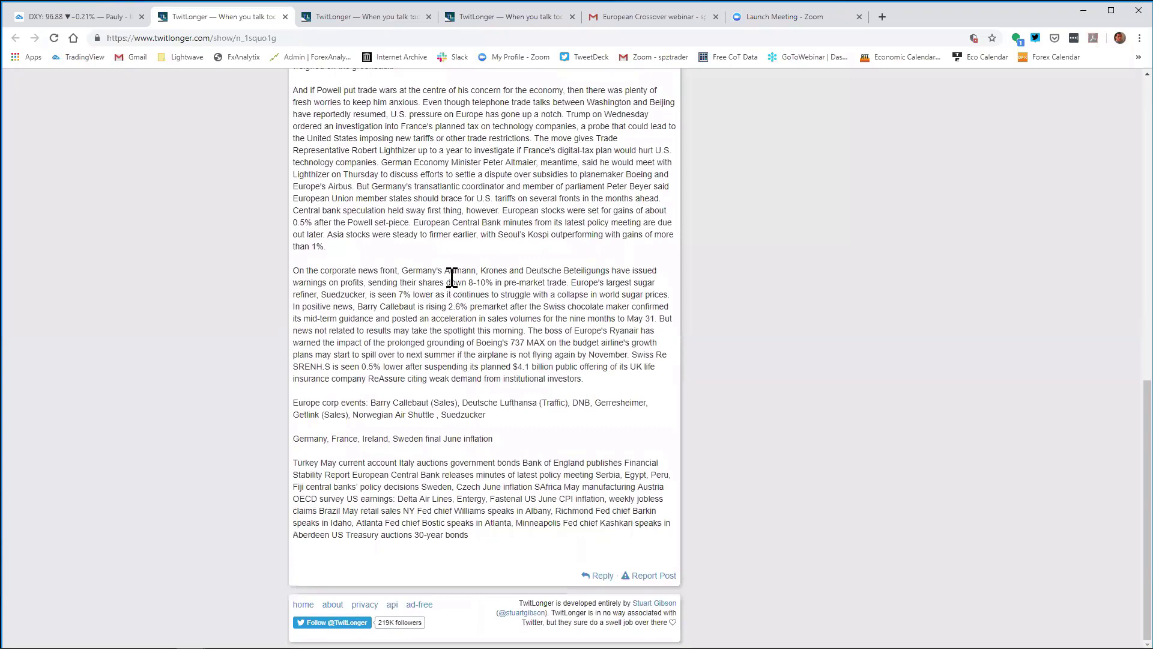
pyautogui.scroll(5, 453, 277)
pyautogui.click(384, 18)
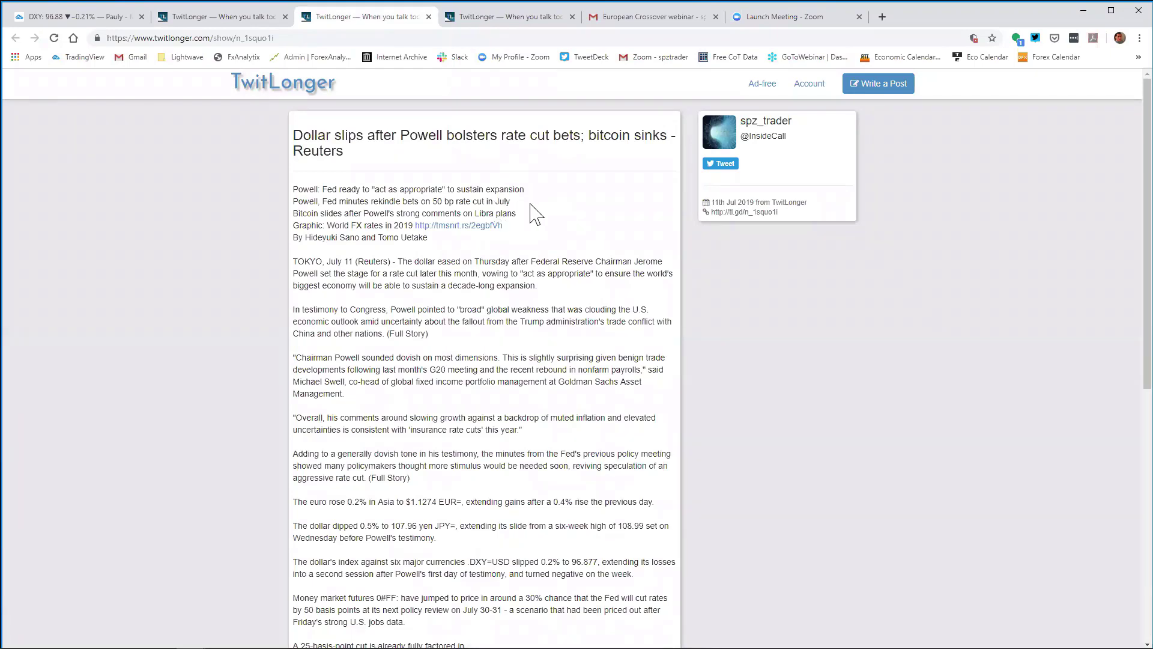
# Read the dollar story to its bitcoin and Libra ending, then go back to TradingView
pyautogui.scroll(-2, 531, 216)
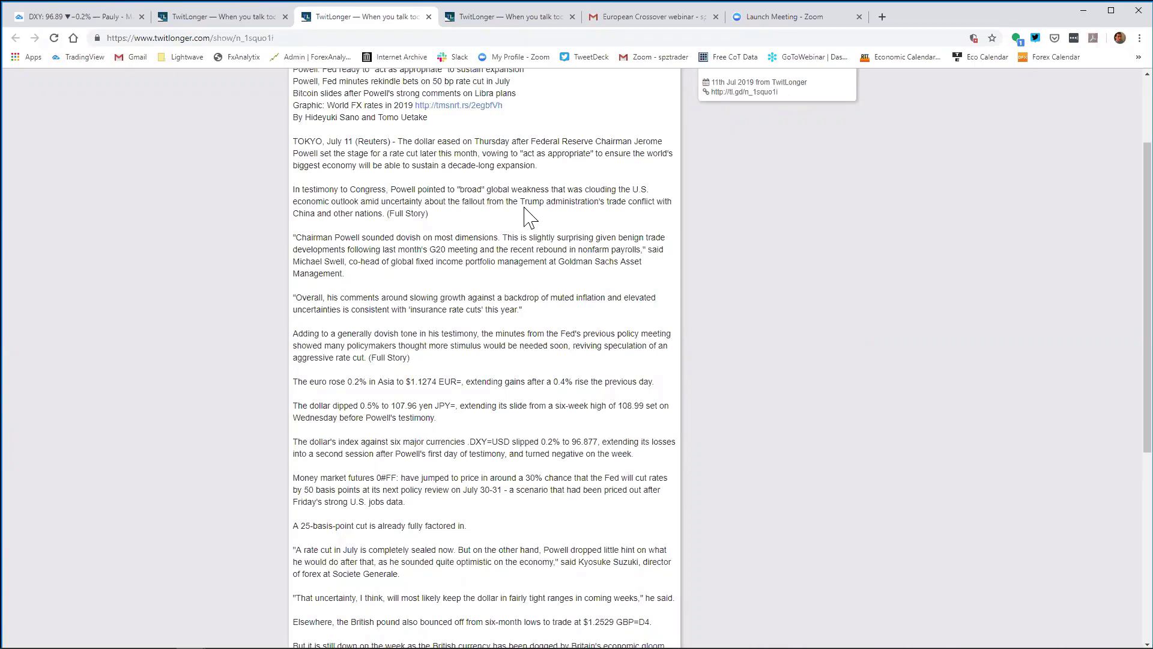
pyautogui.scroll(-1, 504, 331)
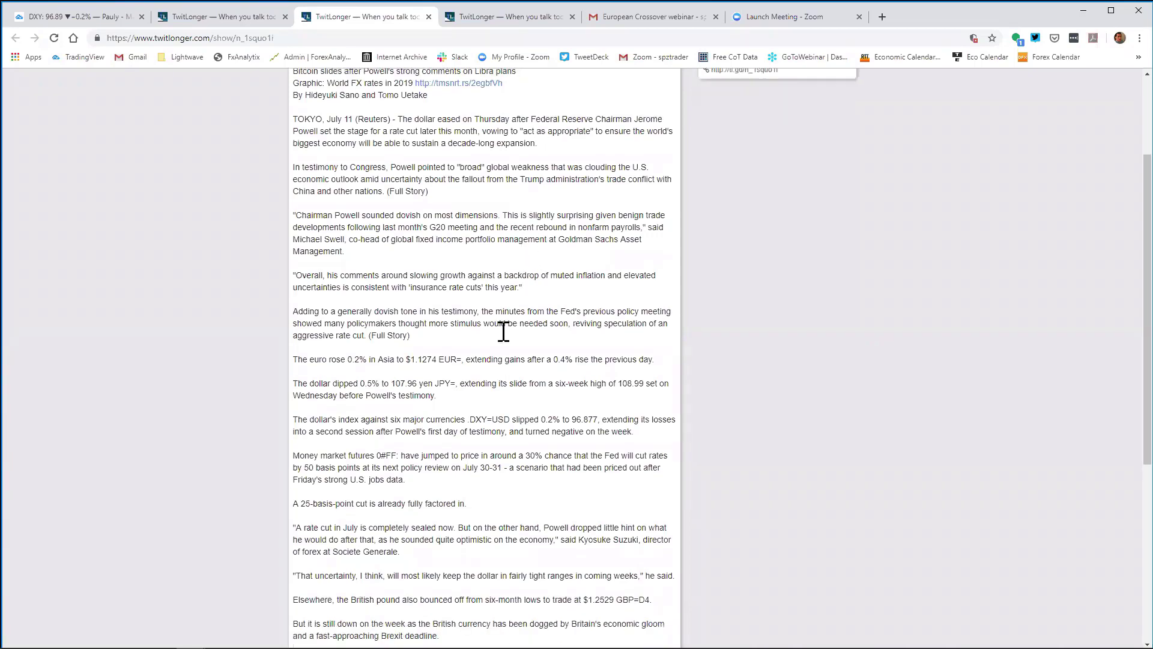
pyautogui.scroll(-3, 503, 330)
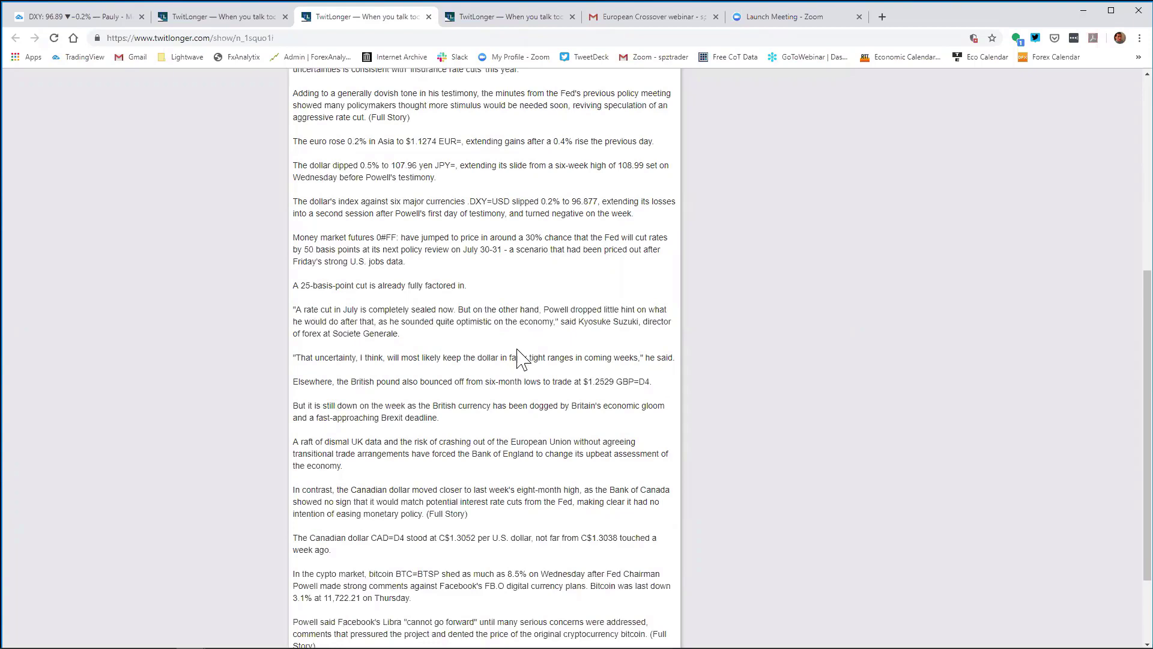
pyautogui.scroll(-1, 517, 349)
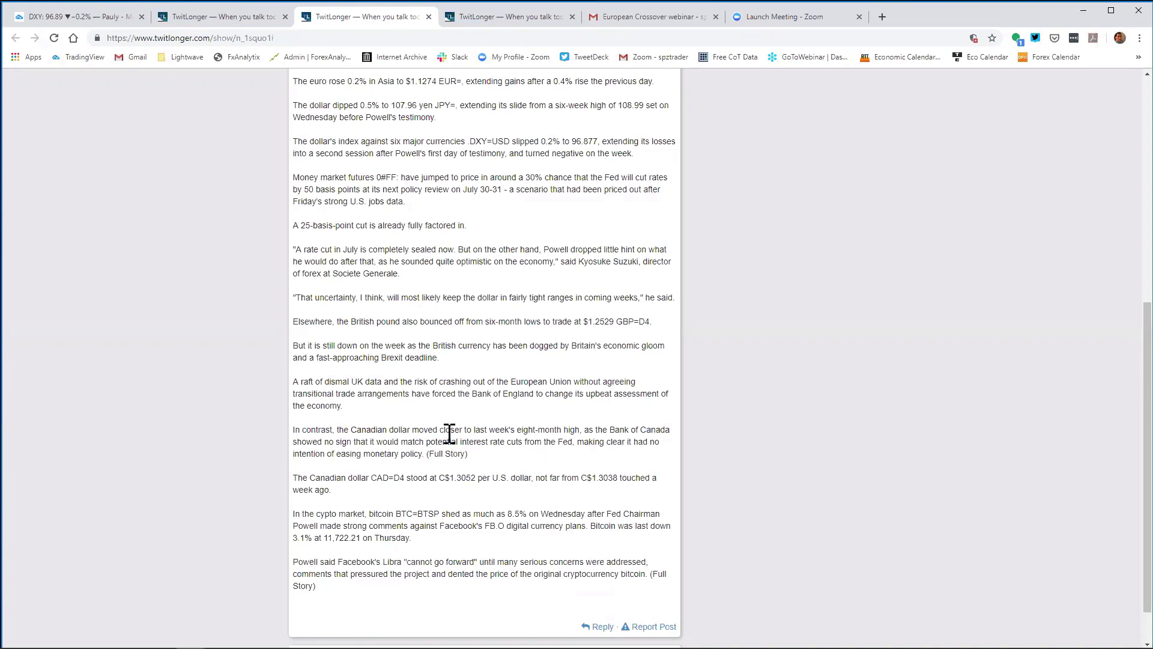
pyautogui.click(115, 23)
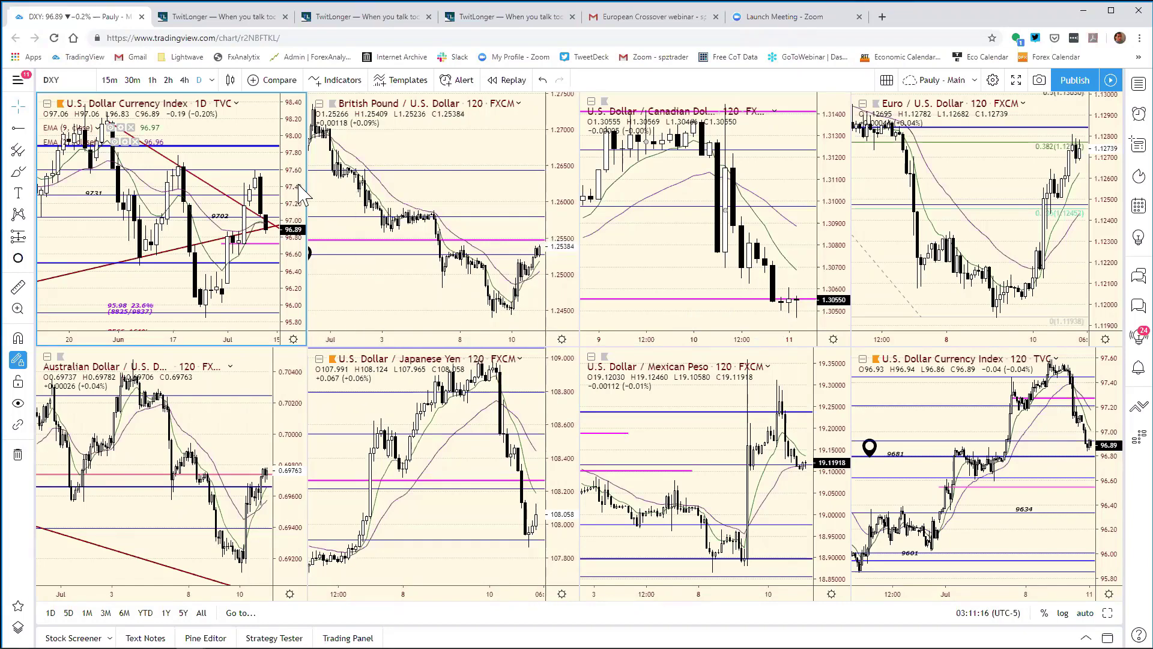
# Show EURUSD full-size, reset and zoom to Nov 2018–Jul 2019, then bring up the Excel bias chart
pyautogui.write('EURUSD')
pyautogui.press('Return')
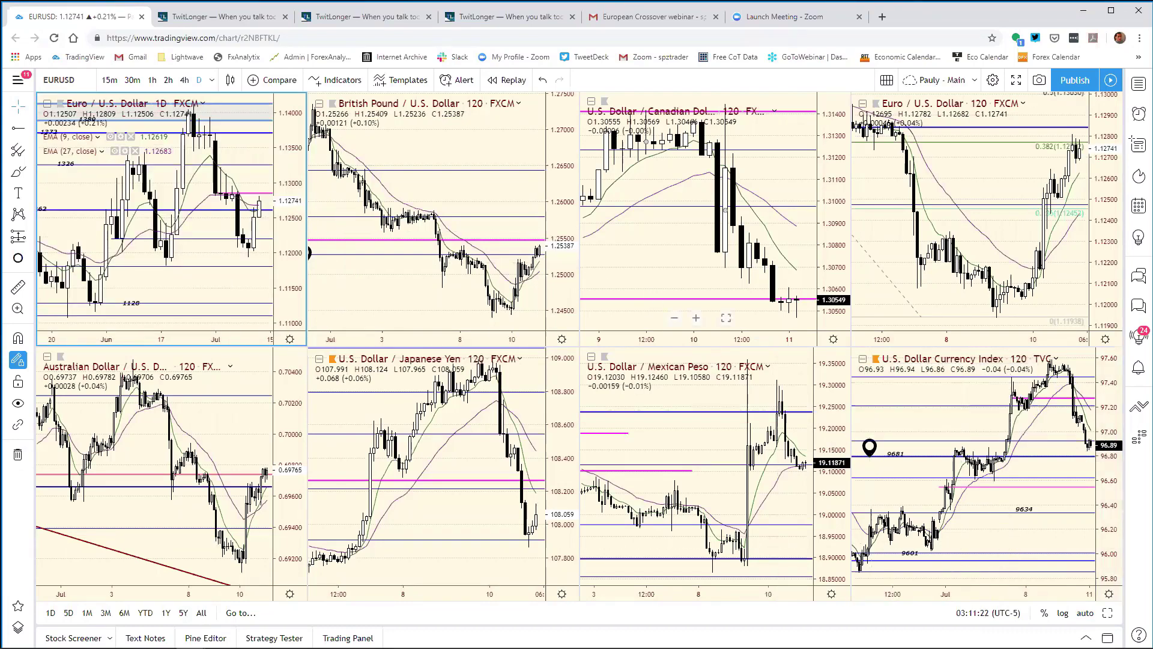
pyautogui.hotkey('alt', 'Return')
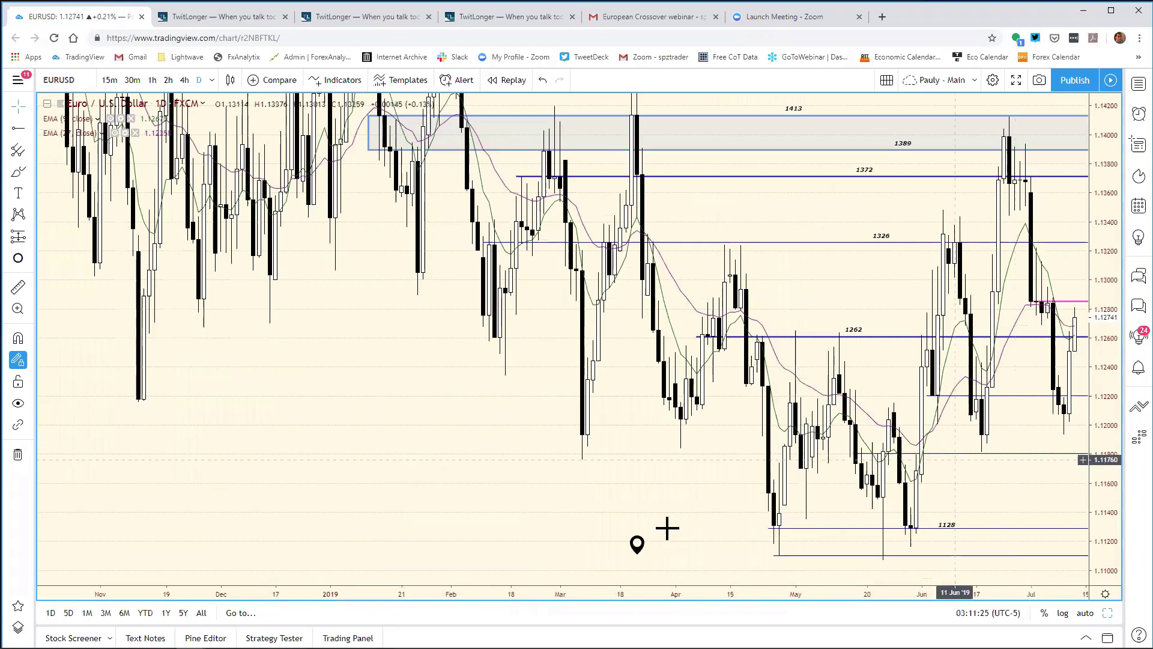
pyautogui.click(645, 573)
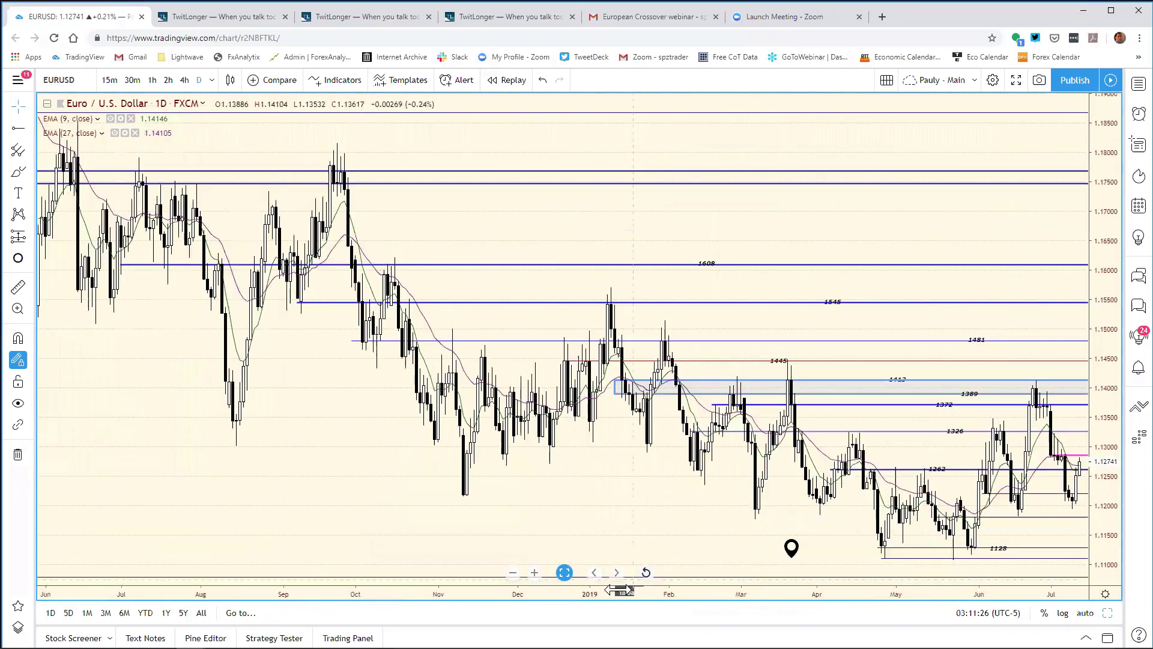
pyautogui.moveTo(537, 580); pyautogui.dragTo(352, 531)
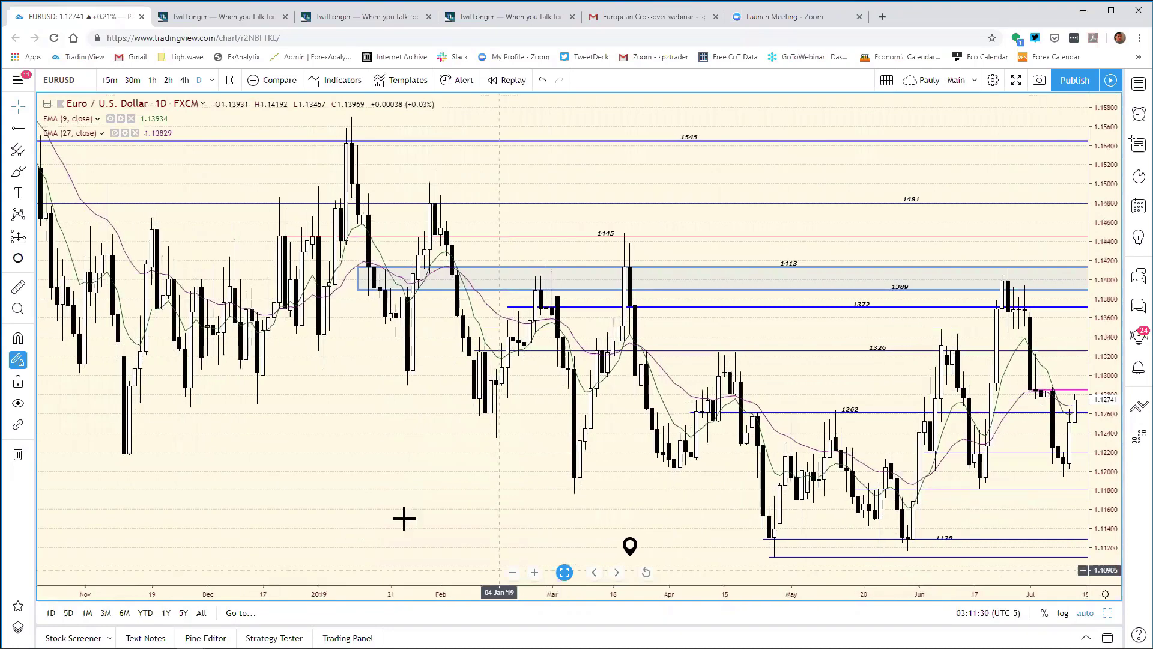
pyautogui.scroll(-1, 404, 517)
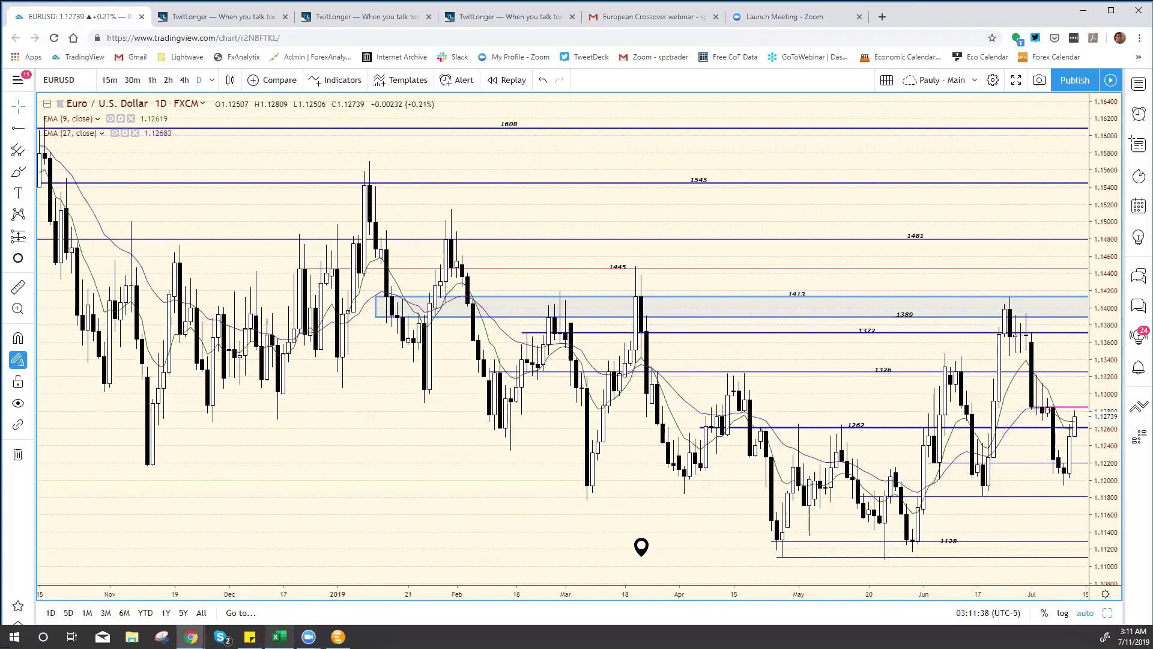
pyautogui.click(279, 637)
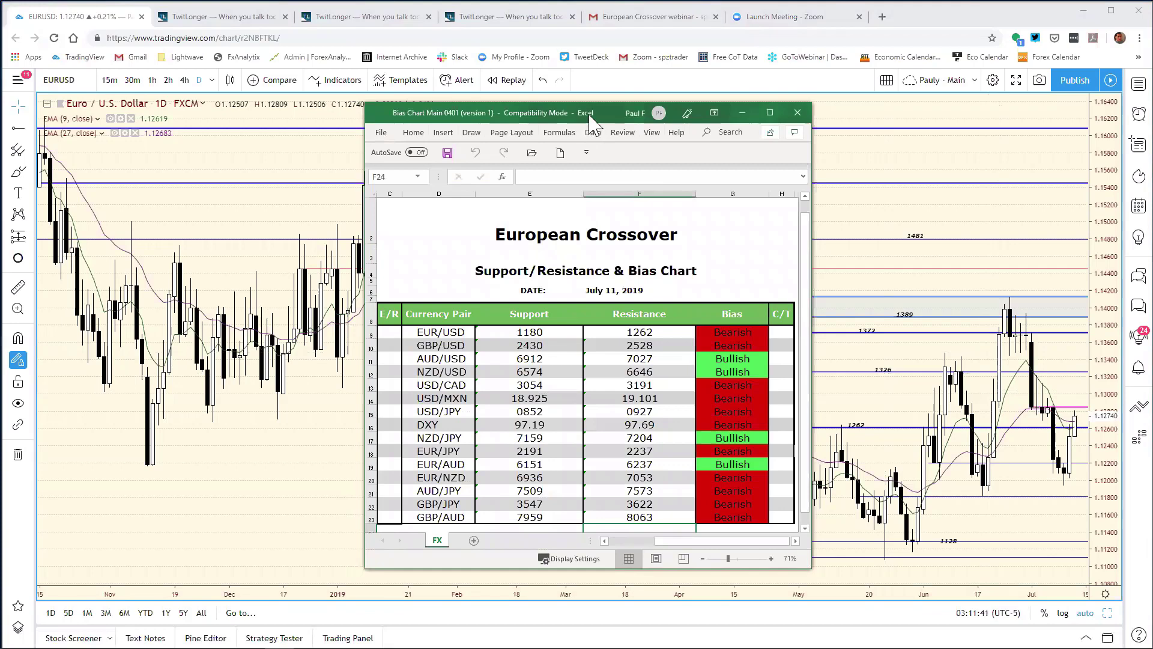
# Shift the Bias Chart window left, then hide Excel to restore TradingView's eight-chart grid
pyautogui.moveTo(589, 116); pyautogui.dragTo(490, 113)
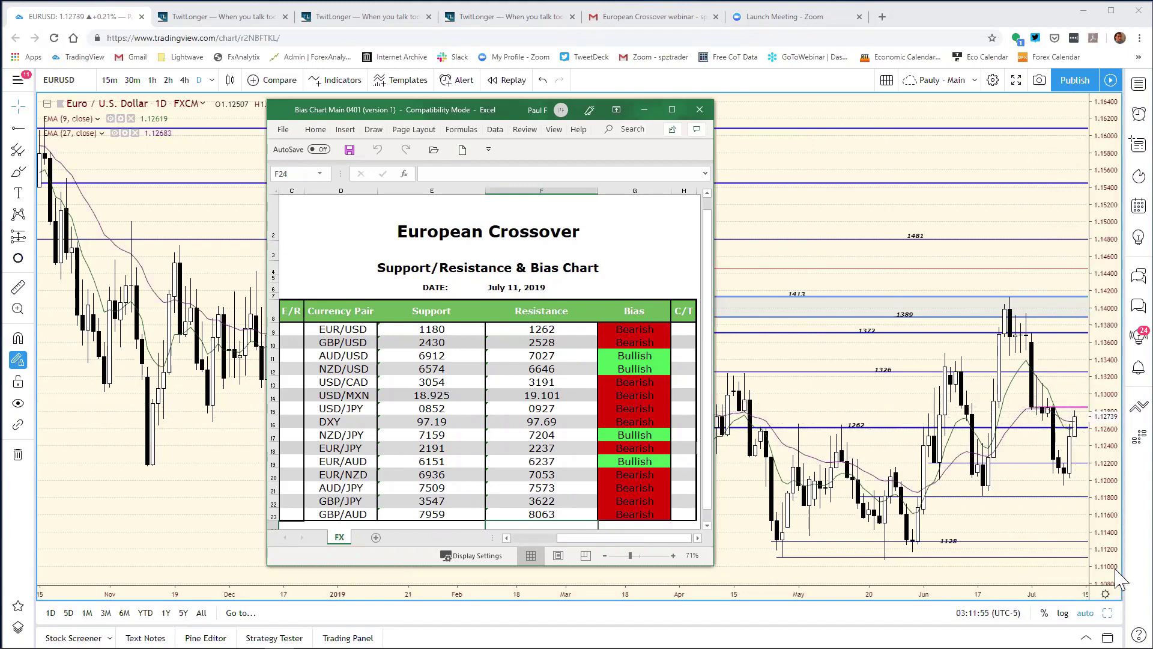
pyautogui.hotkey('alt', 'Tab')
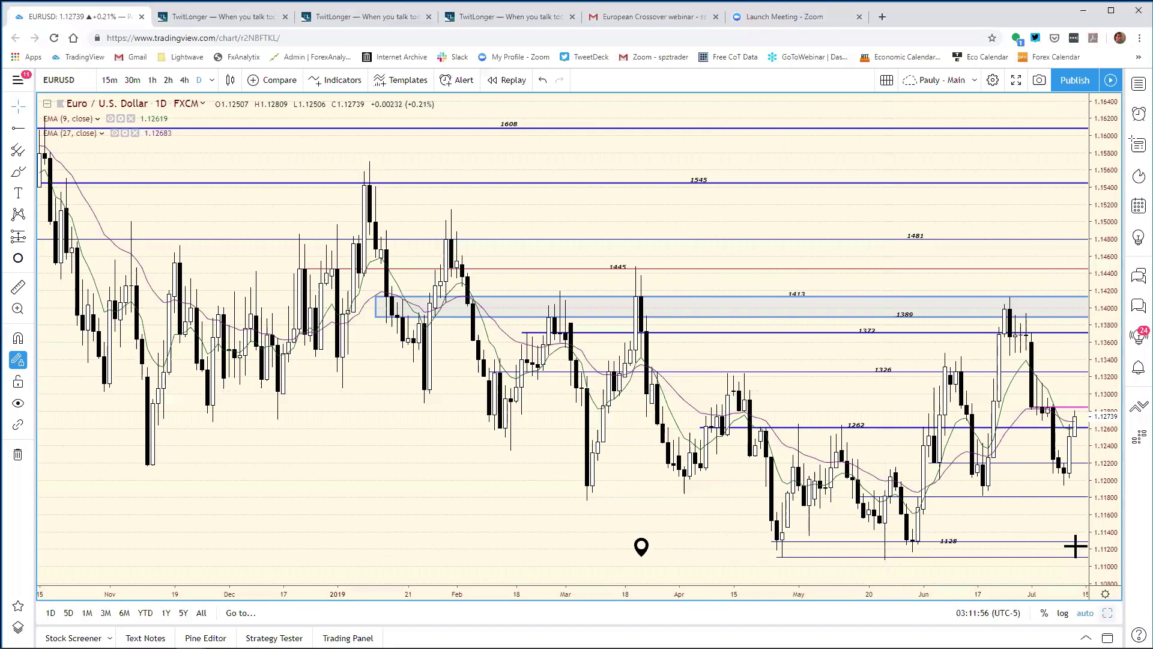
pyautogui.hotkey('alt', 'Return')
# Enlarge the EURUSD 2-hour chart and draw a magenta horizontal ray at about 1.1307
pyautogui.click(1099, 198)
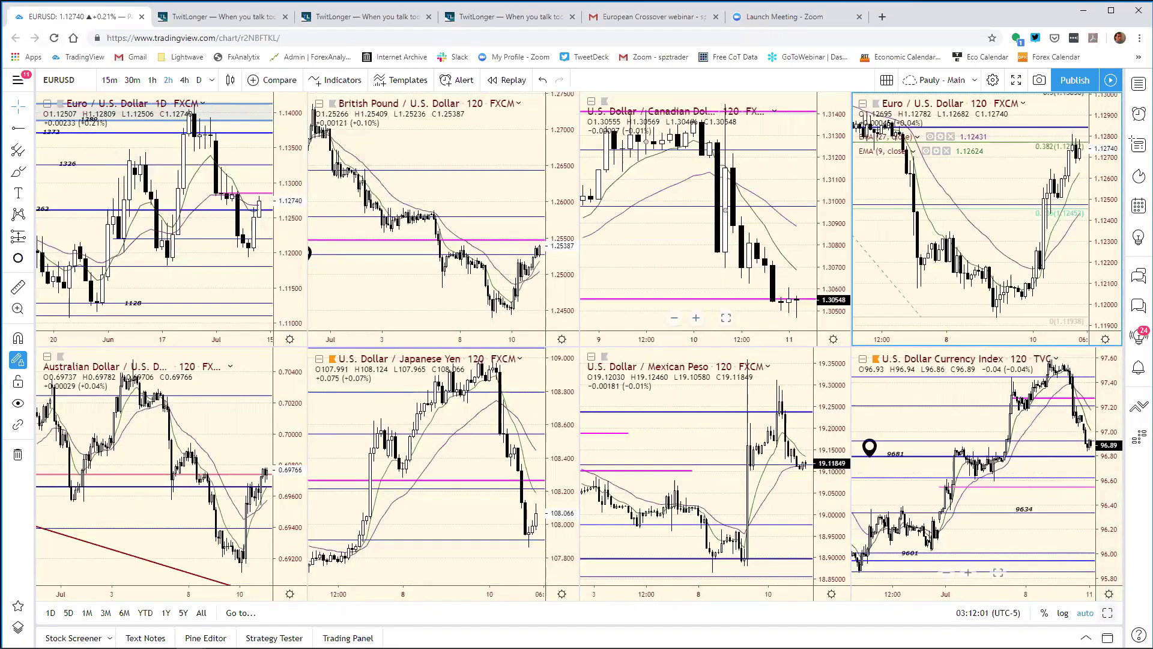
pyautogui.hotkey('alt', 'Return')
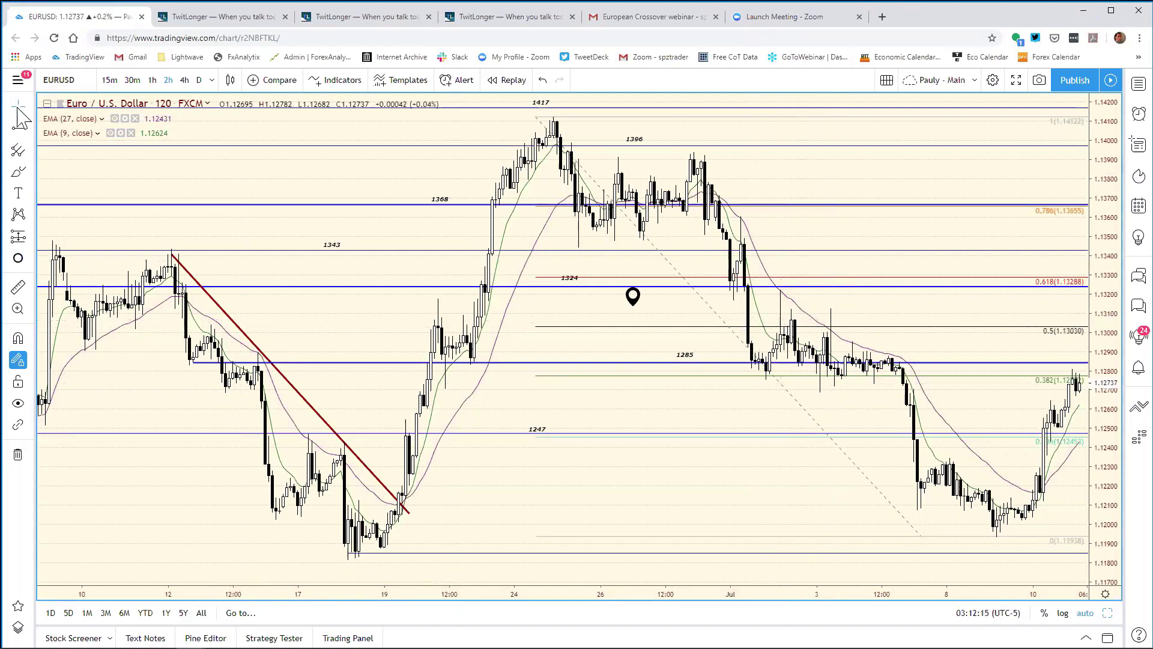
pyautogui.click(18, 130)
pyautogui.click(30, 129)
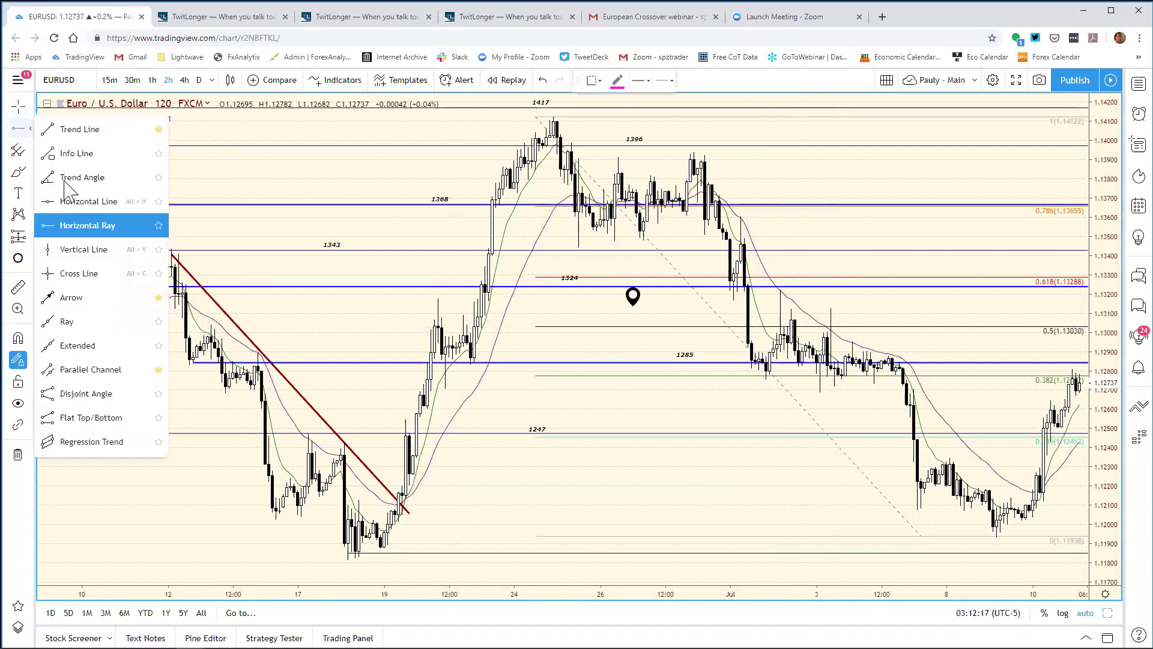
pyautogui.click(79, 224)
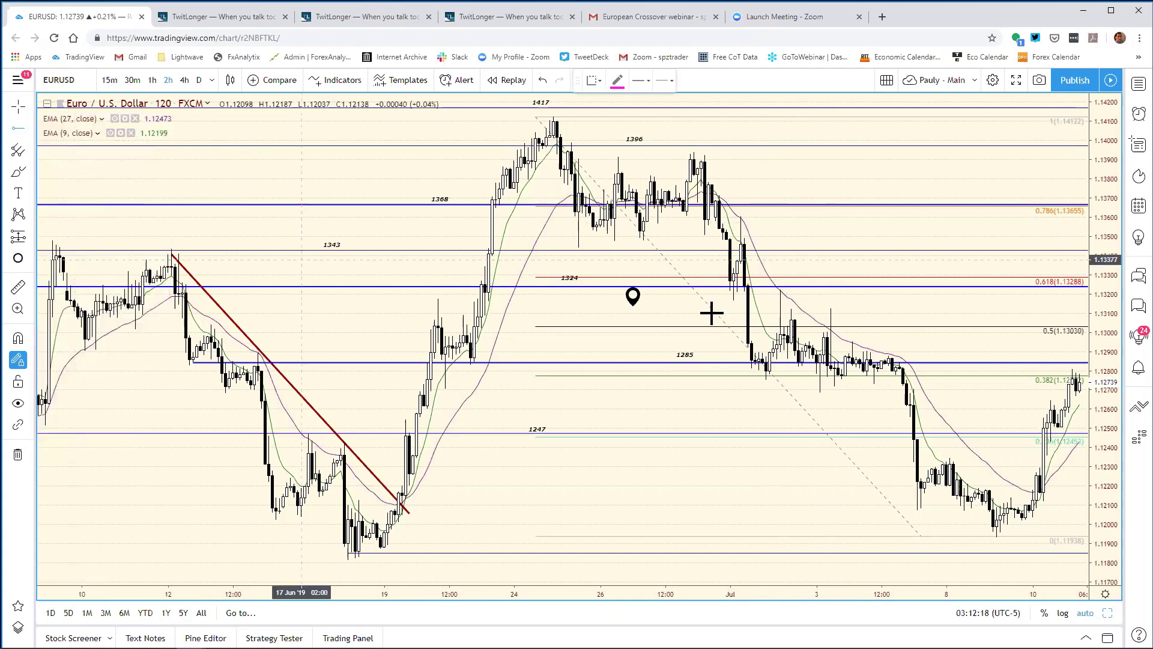
pyautogui.click(781, 319)
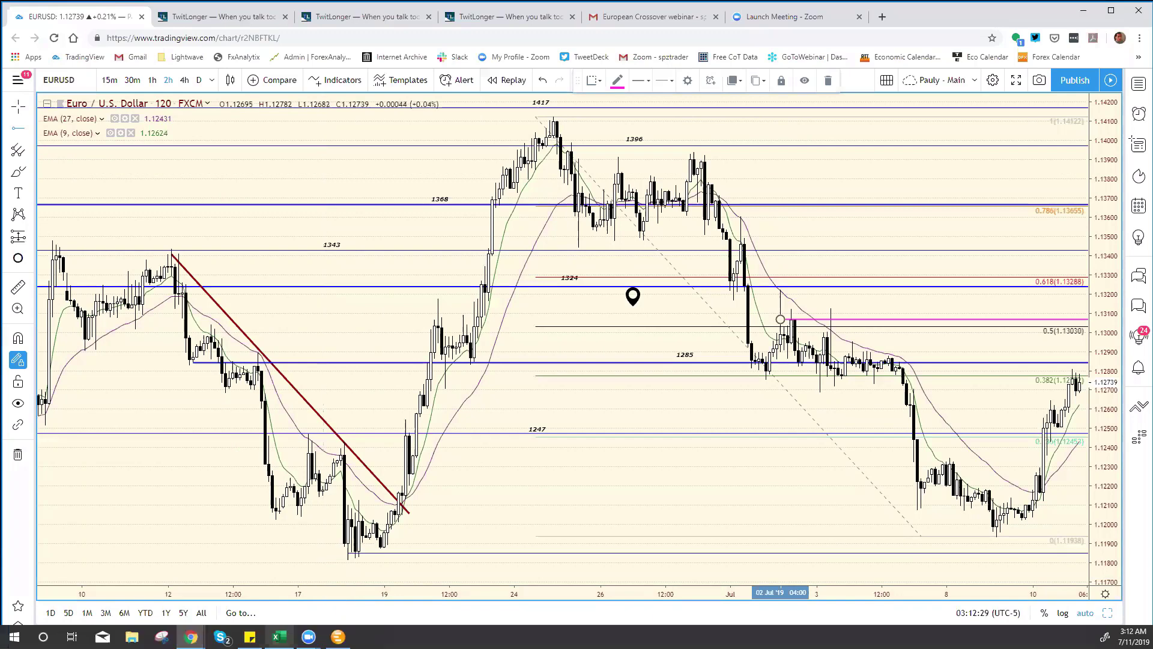
pyautogui.click(279, 637)
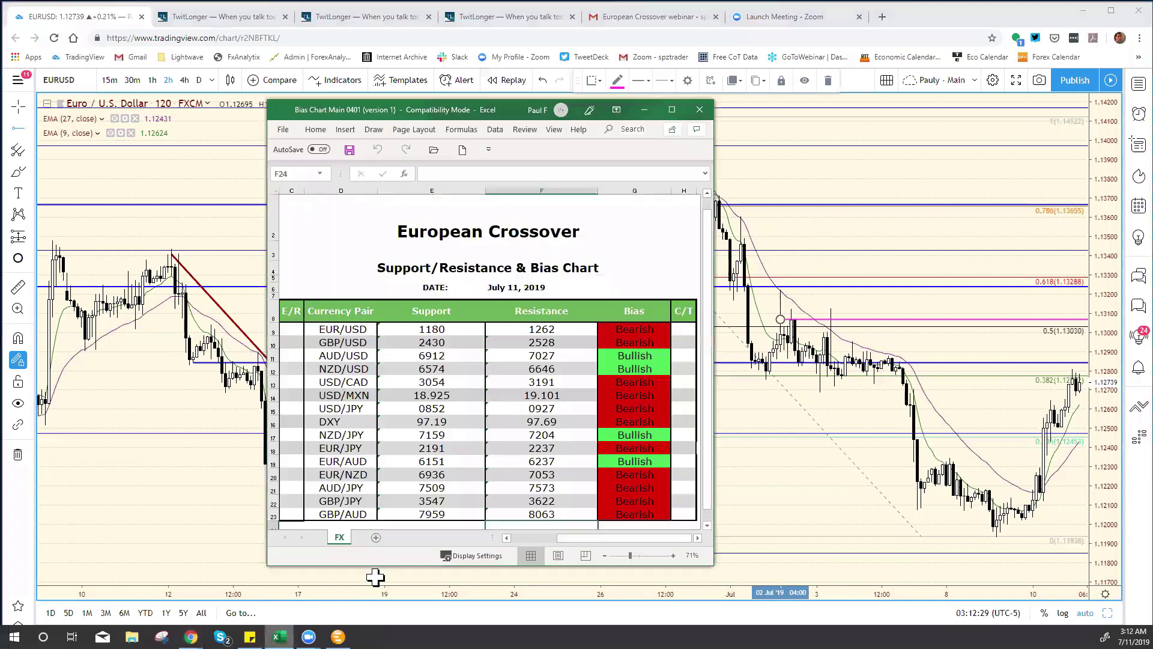
# Change the EUR/USD resistance in F9 from 1262 to 1307, then place a ray near 1.1395
pyautogui.click(545, 330)
pyautogui.click(470, 190)
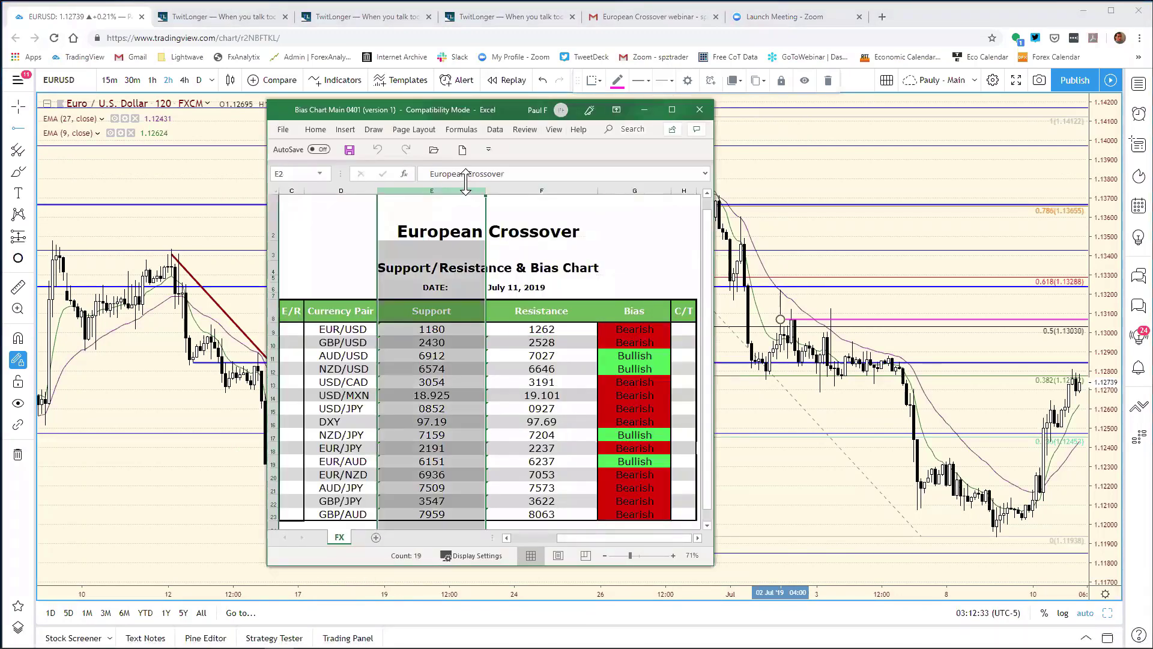
pyautogui.click(544, 329)
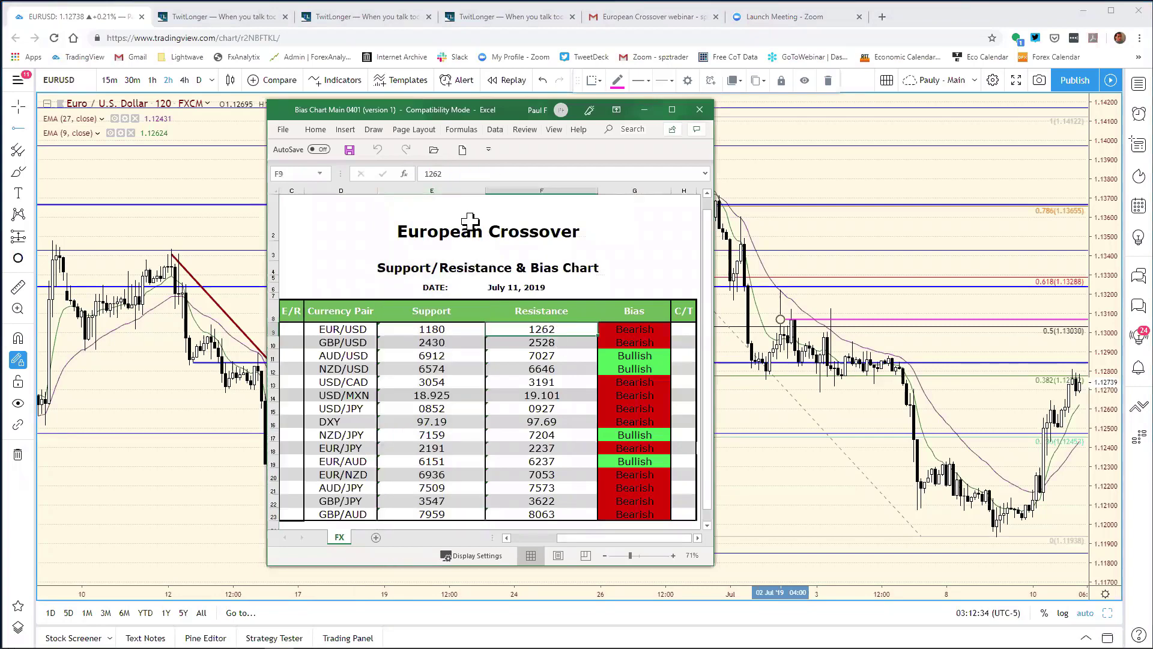
pyautogui.click(464, 175)
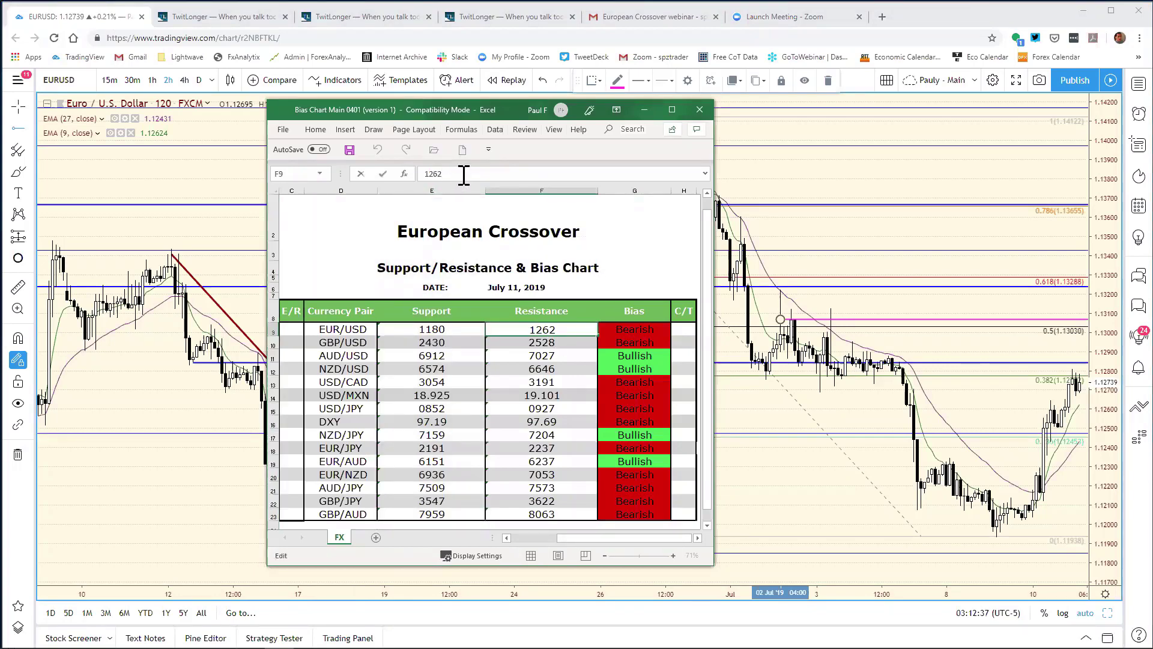
pyautogui.press('BackSpace')
pyautogui.press('BackSpace')
pyautogui.press('BackSpace')
pyautogui.press('BackSpace')
pyautogui.write('1307')
pyautogui.press('Return')
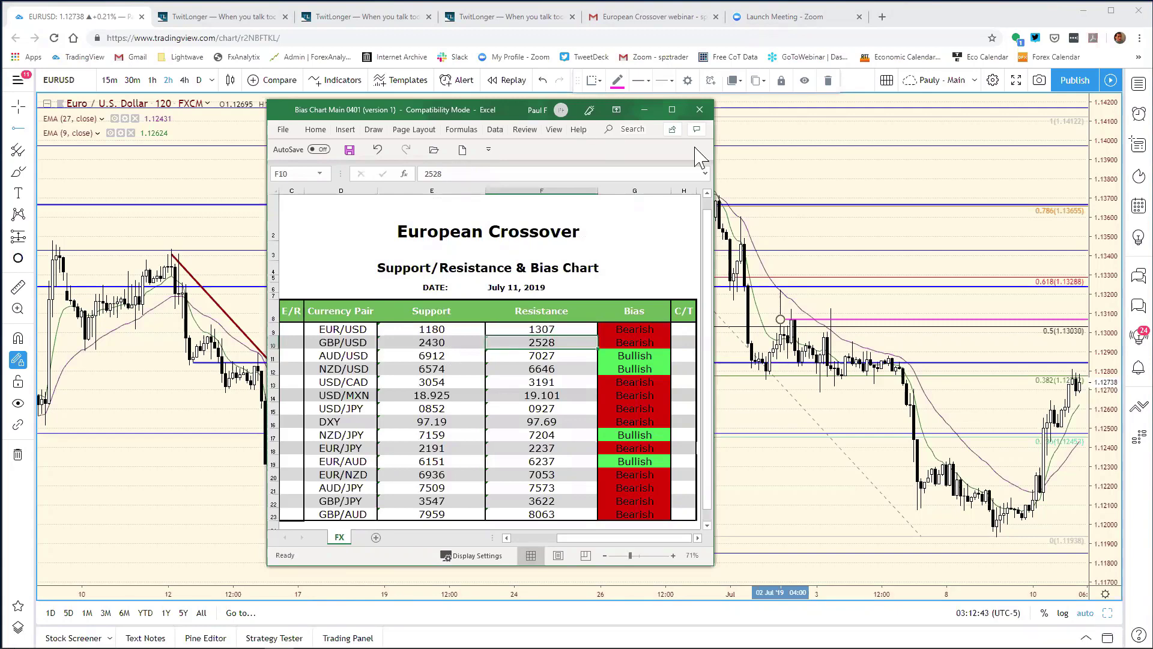
pyautogui.click(760, 149)
pyautogui.click(759, 149)
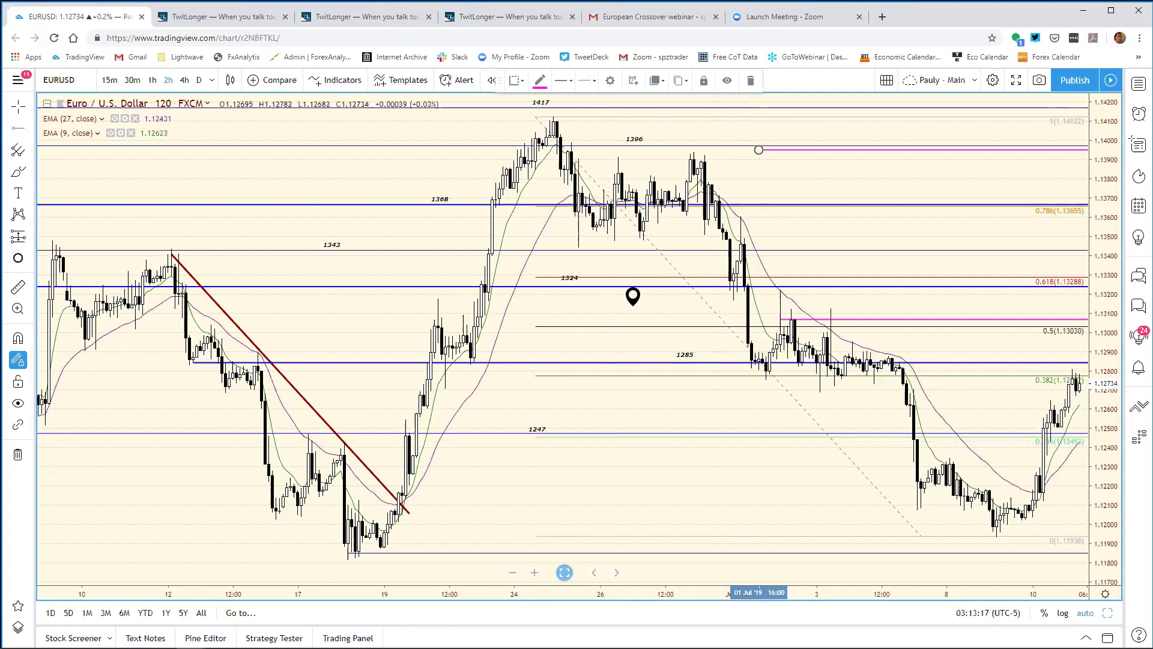
# Switch back to the Excel bias chart from the taskbar
pyautogui.moveTo(565, 573)
pyautogui.moveTo(349, 647)
pyautogui.click(279, 637)
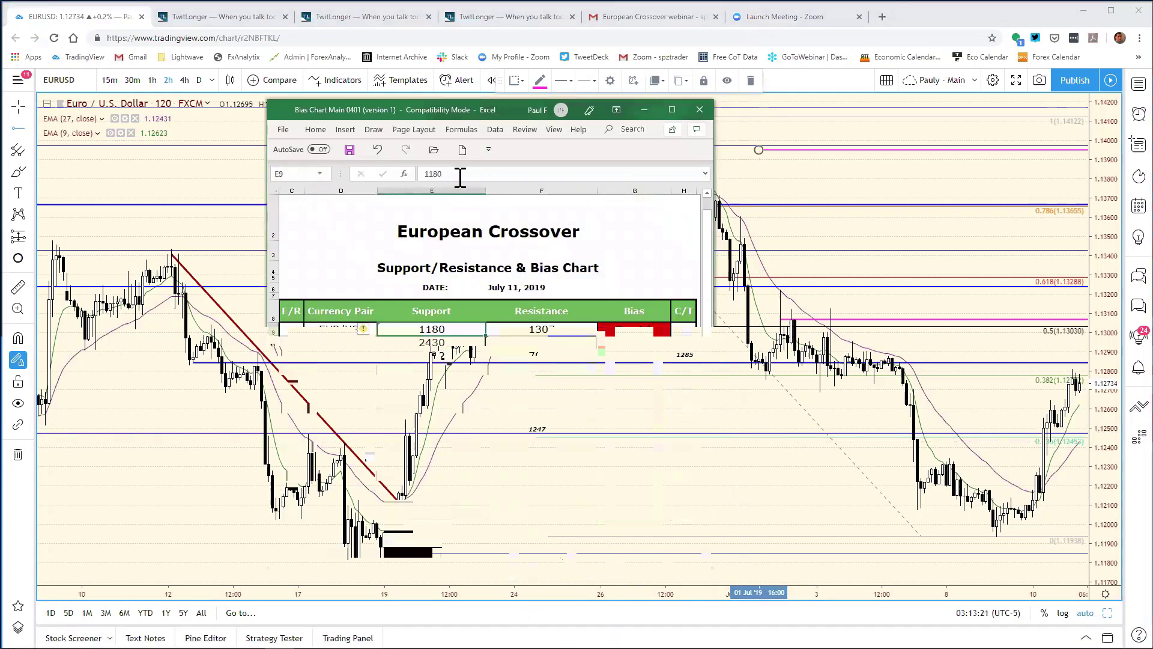
# Change the EUR/USD support from 1180 to 1243 and save the bias chart workbook
pyautogui.click(460, 174)
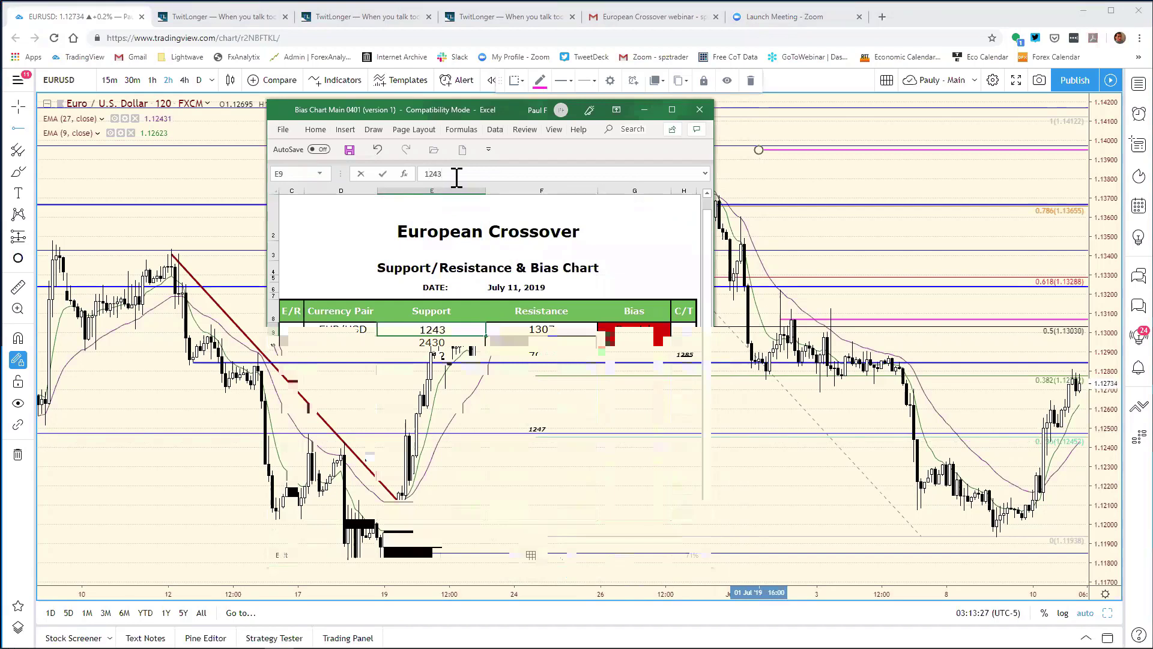
pyautogui.press('Return')
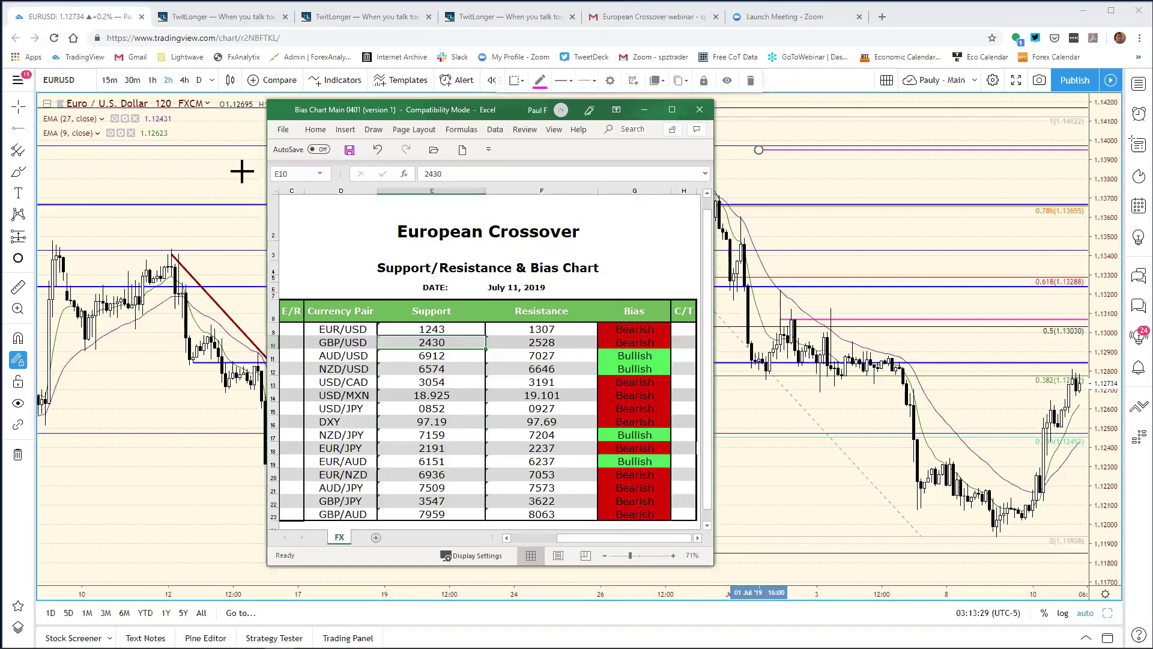
pyautogui.click(283, 129)
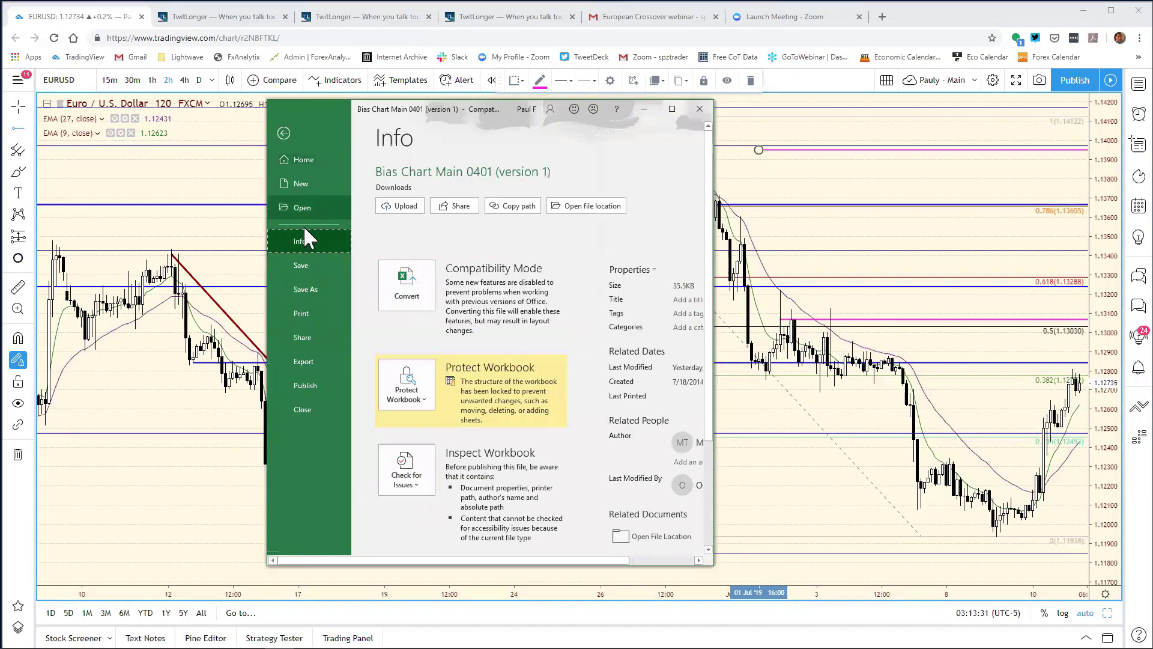
pyautogui.click(301, 259)
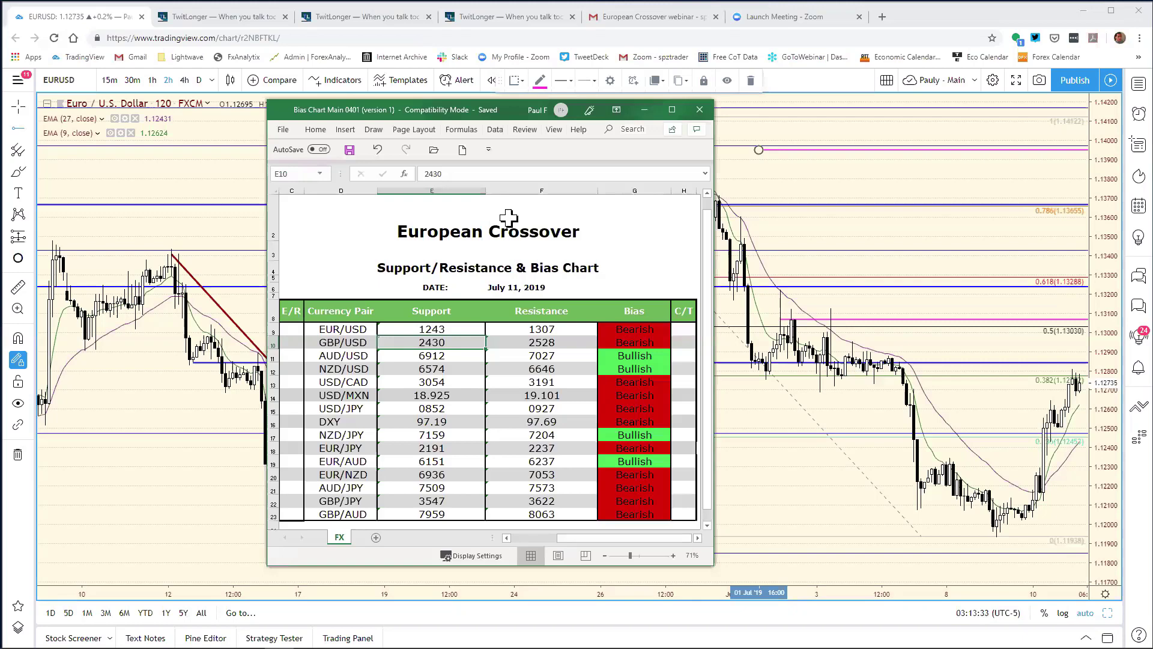
pyautogui.click(596, 216)
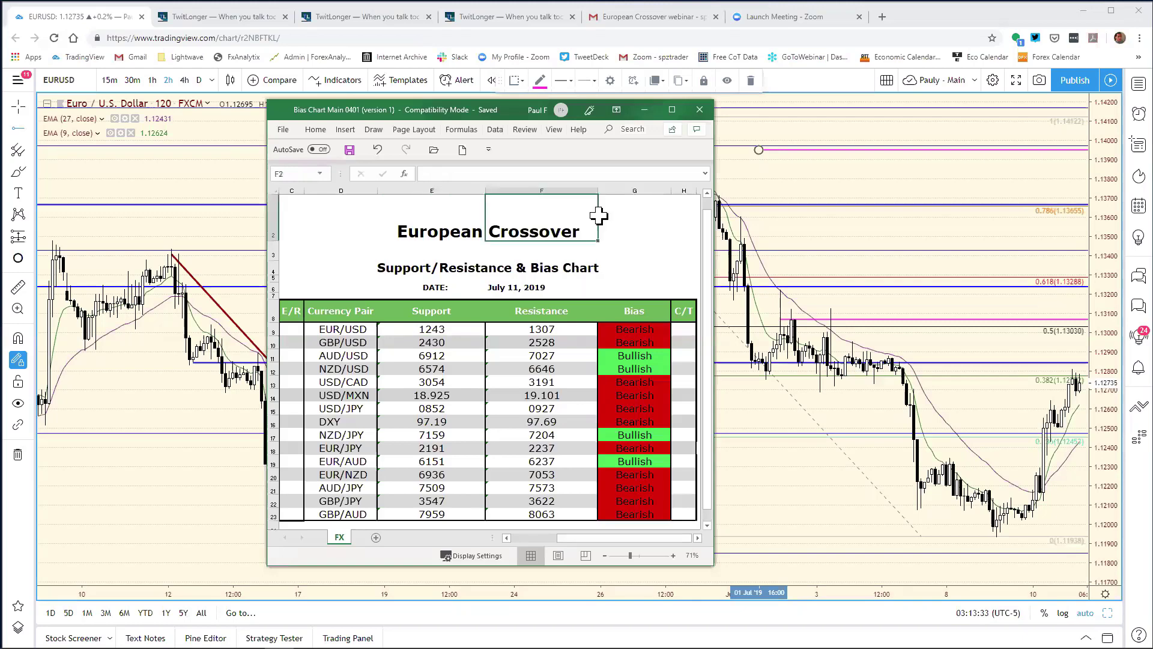
pyautogui.click(30, 113)
# With the cross cursor, remove the magenta ray near 1.1395, then restore the eight-chart grid
pyautogui.click(22, 108)
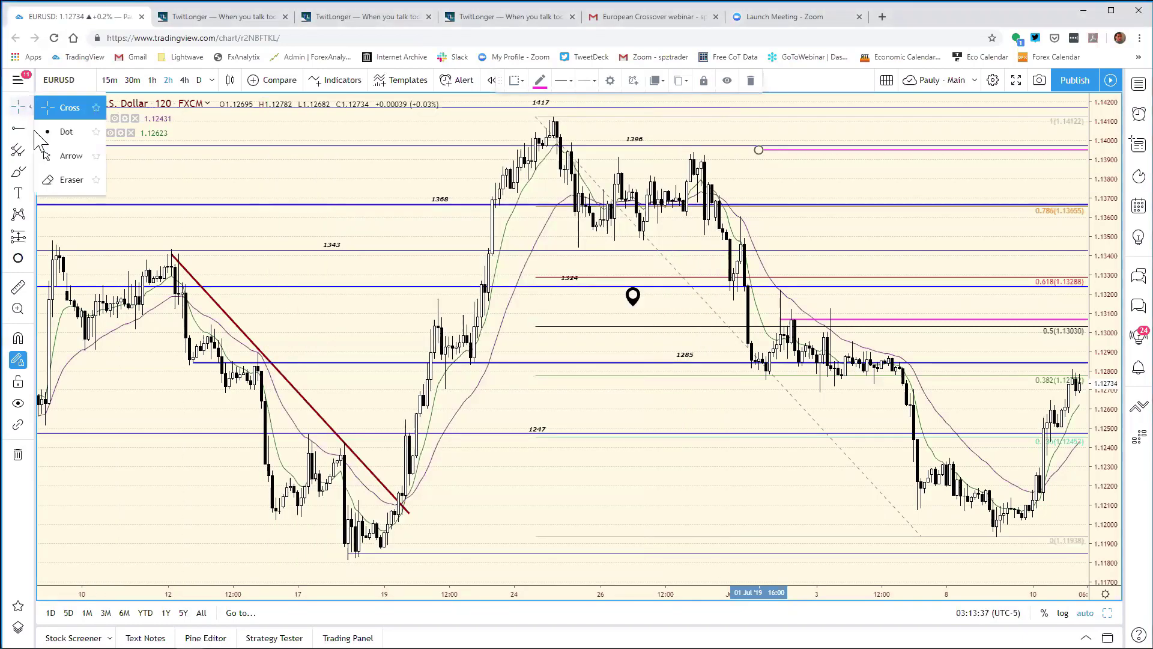
pyautogui.click(57, 109)
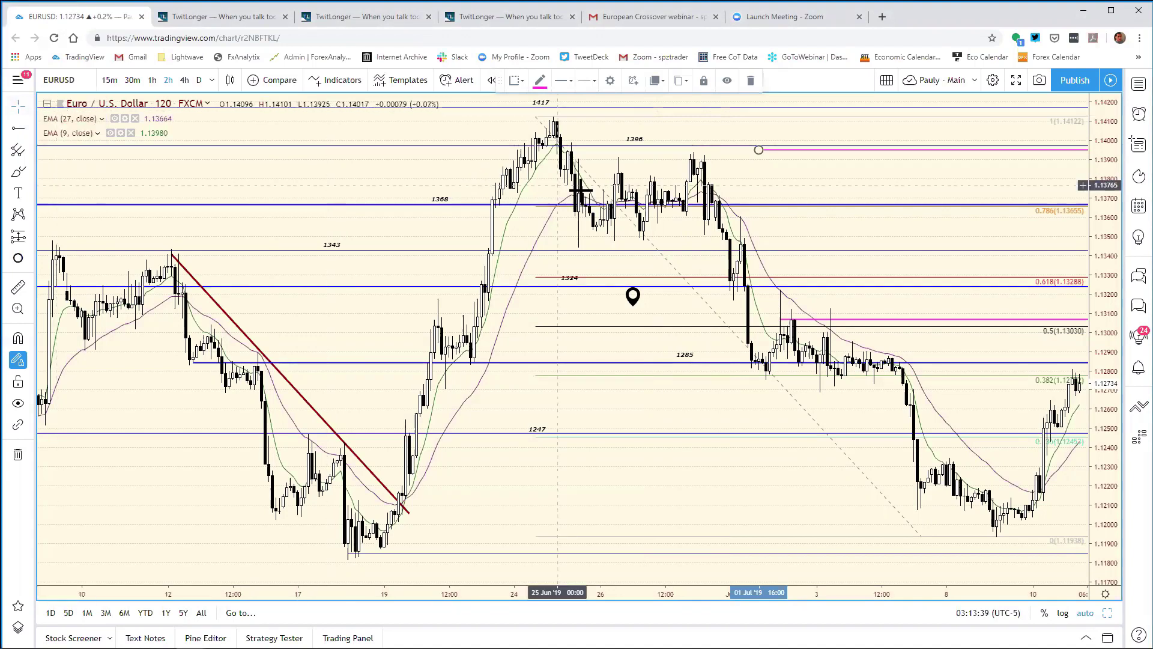
pyautogui.click(685, 198)
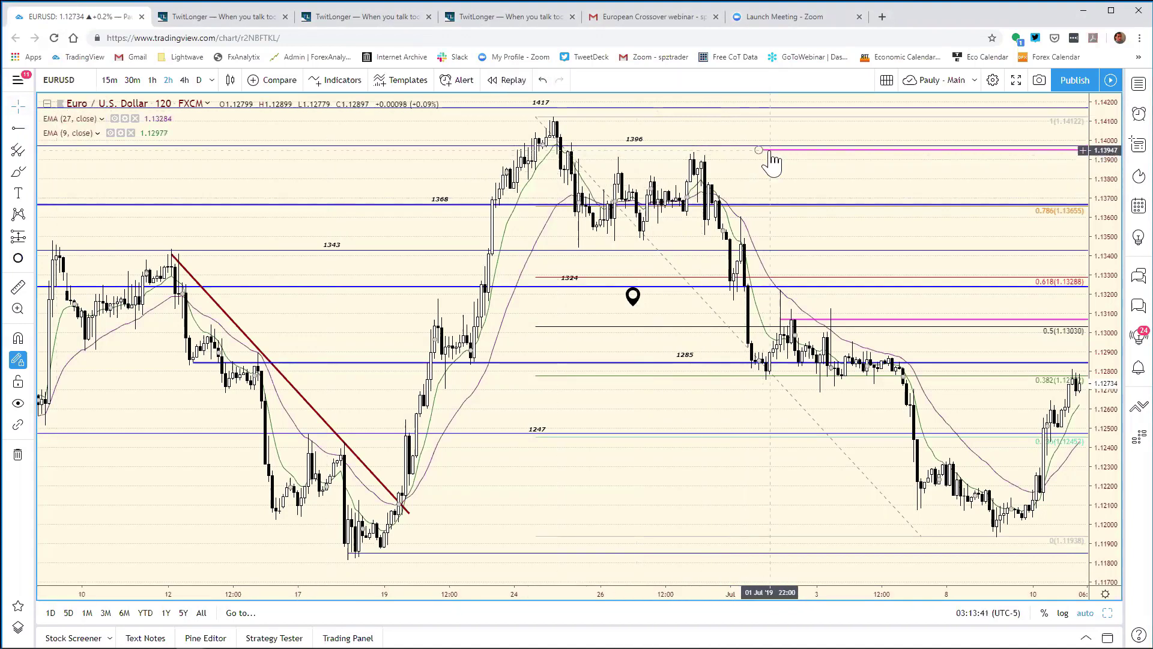
pyautogui.rightClick(768, 150)
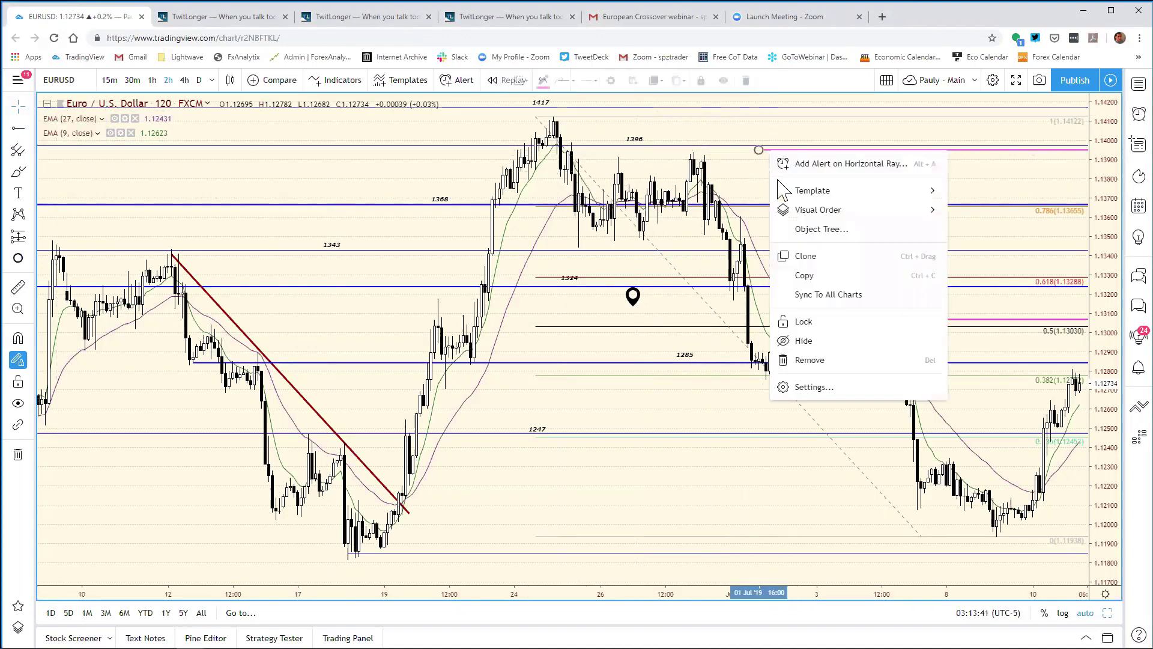
pyautogui.click(806, 360)
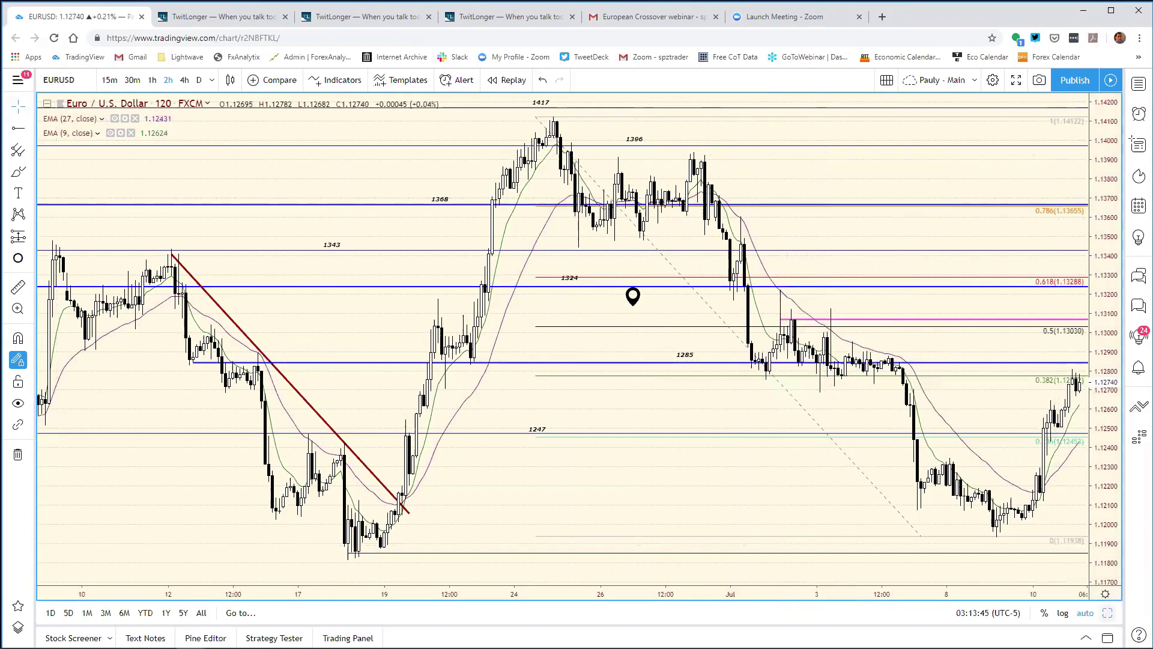
pyautogui.hotkey('alt', 'Return')
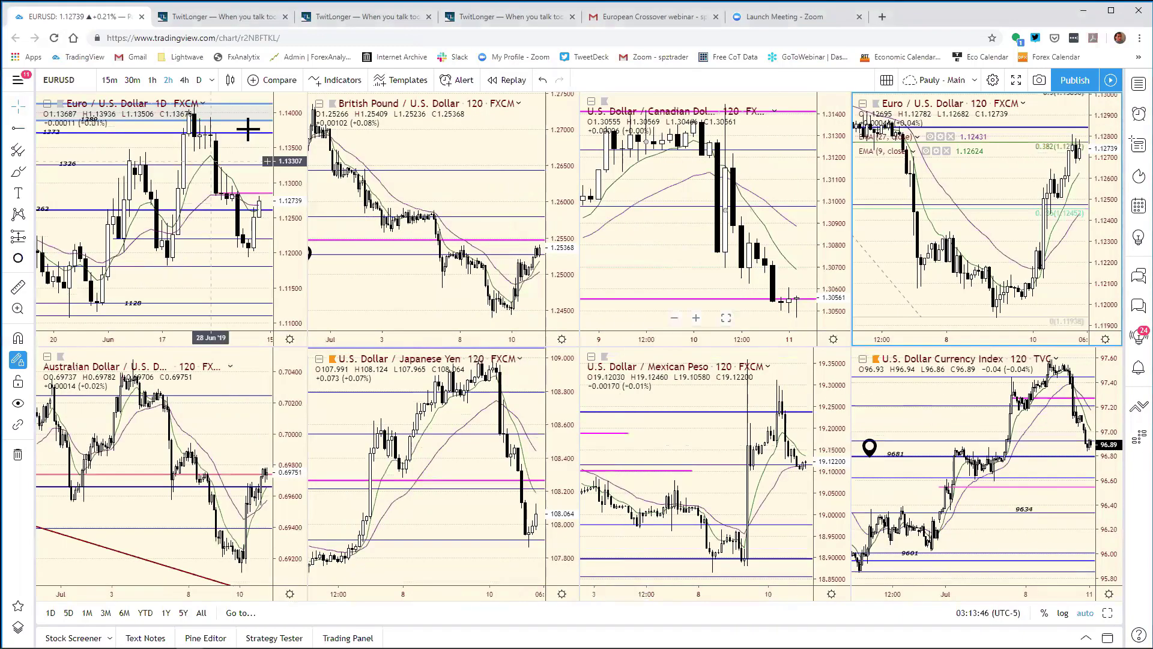
pyautogui.click(285, 138)
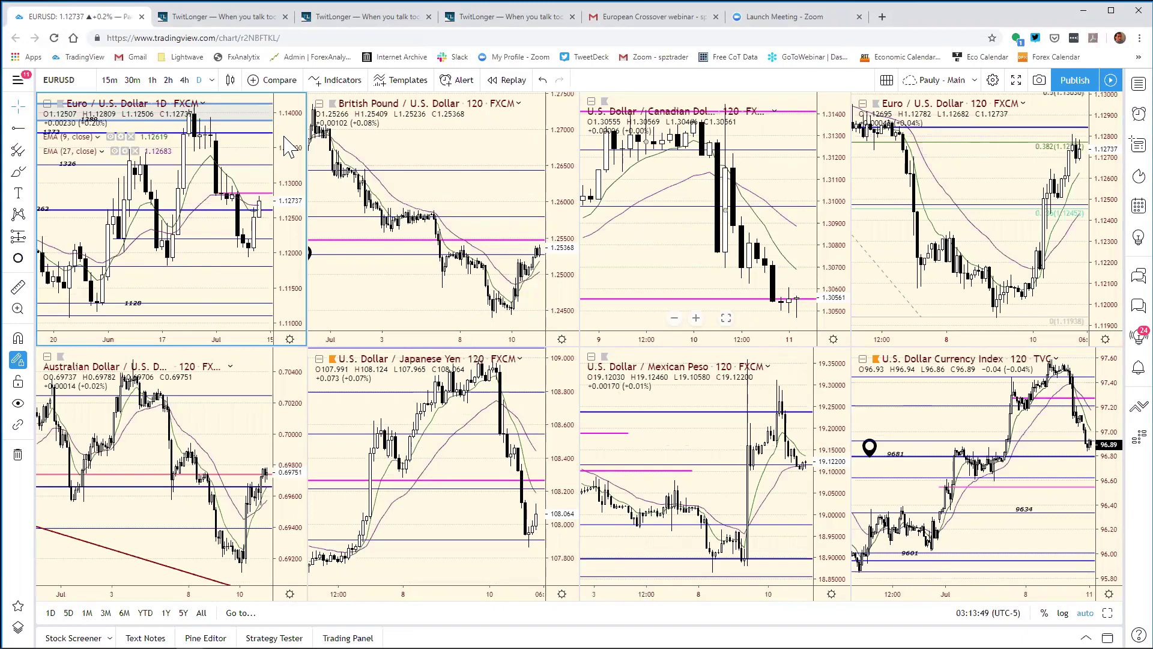
# Load GBPUSD into the top-left daily chart slot in place of EURUSD
pyautogui.write('GBPUSD')
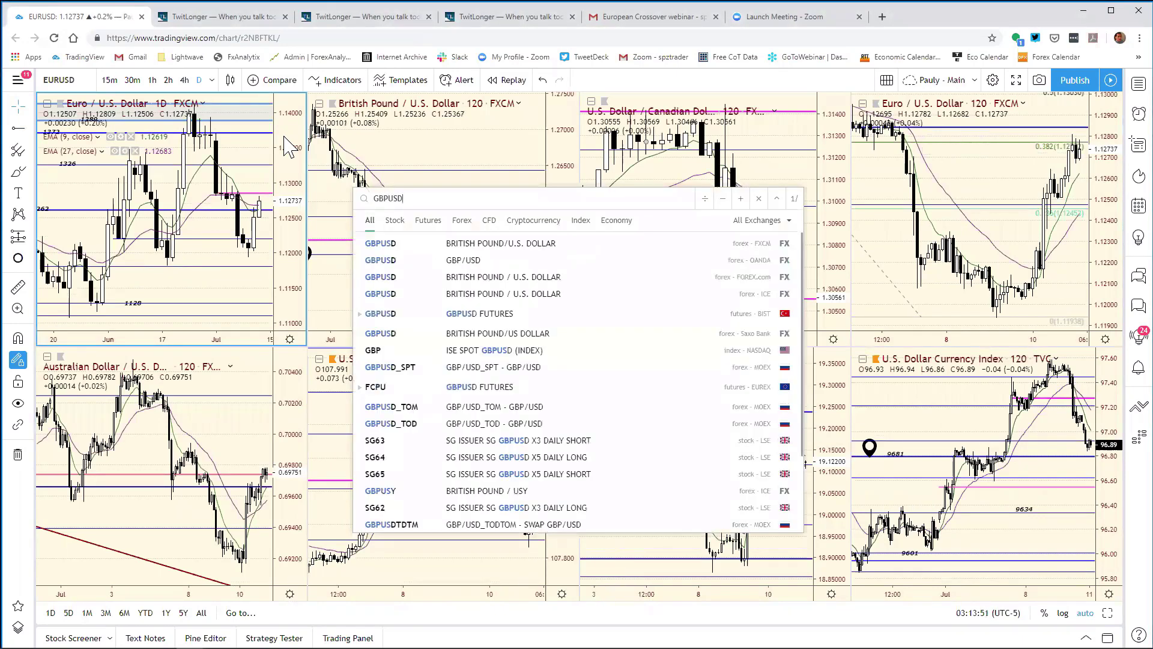
pyautogui.press('Return')
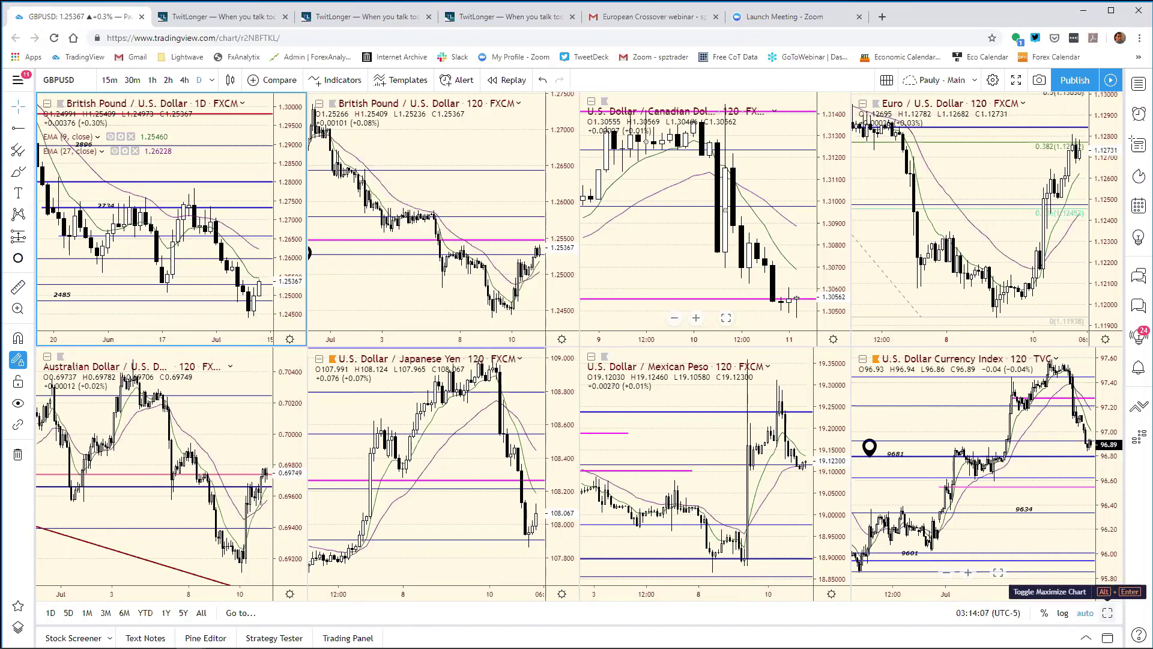
pyautogui.click(1107, 612)
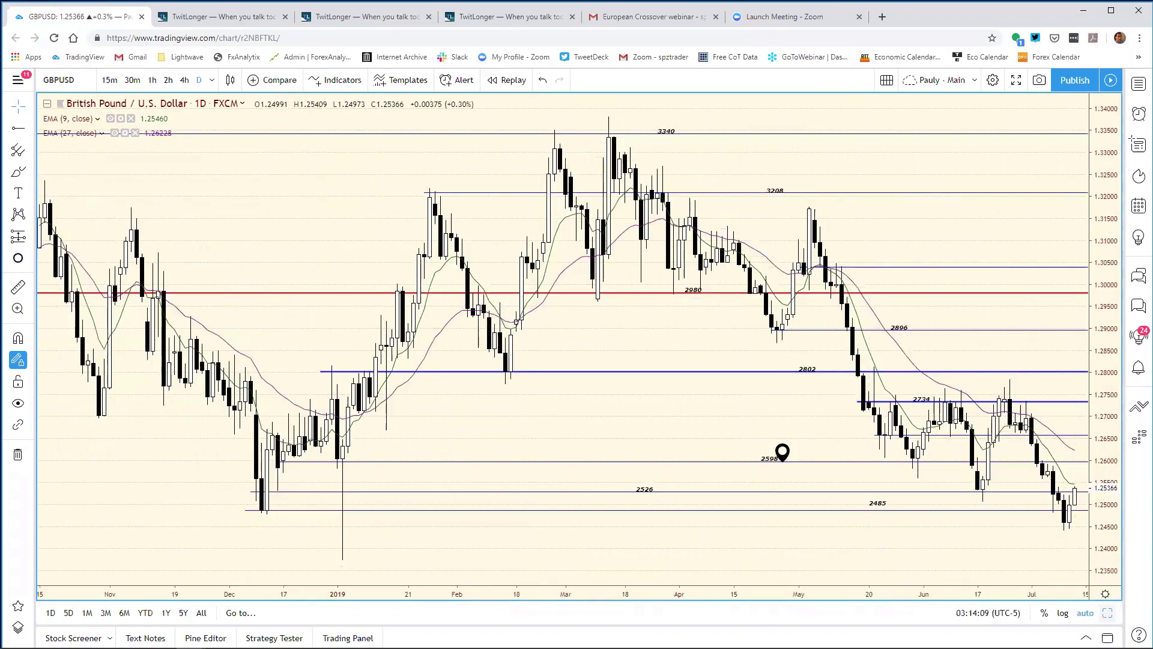
pyautogui.hotkey('alt', 'Return')
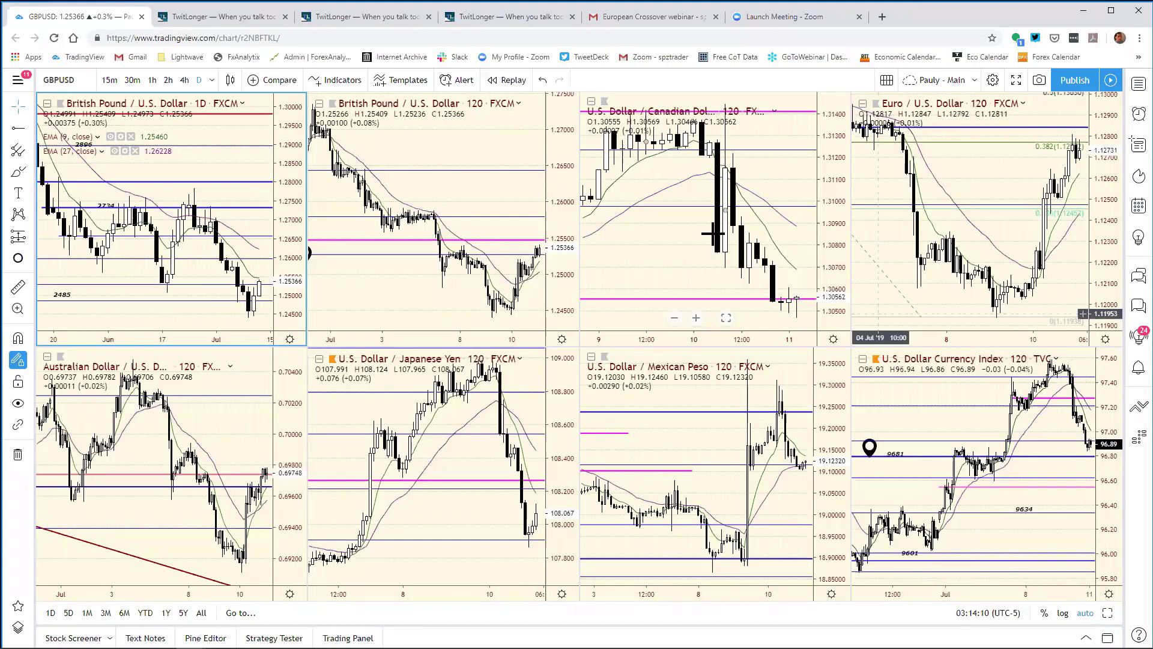
pyautogui.click(552, 194)
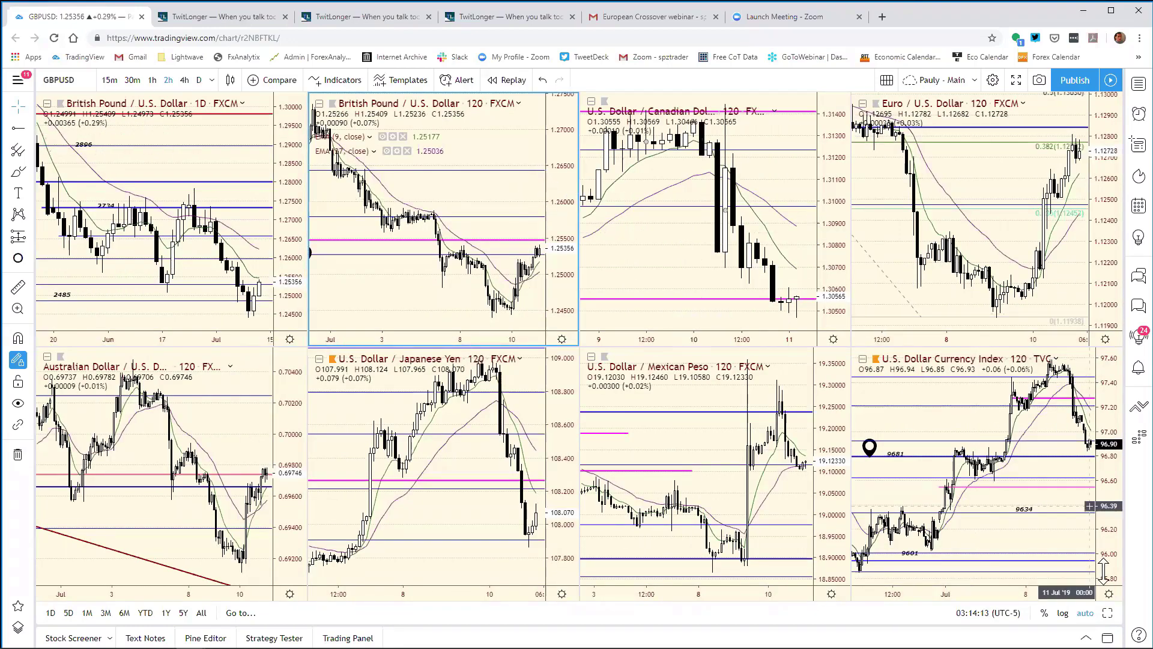
# Maximize the GBPUSD 2-hour chart and drag the magenta ray up to about 1.2563
pyautogui.hotkey('alt', 'Return')
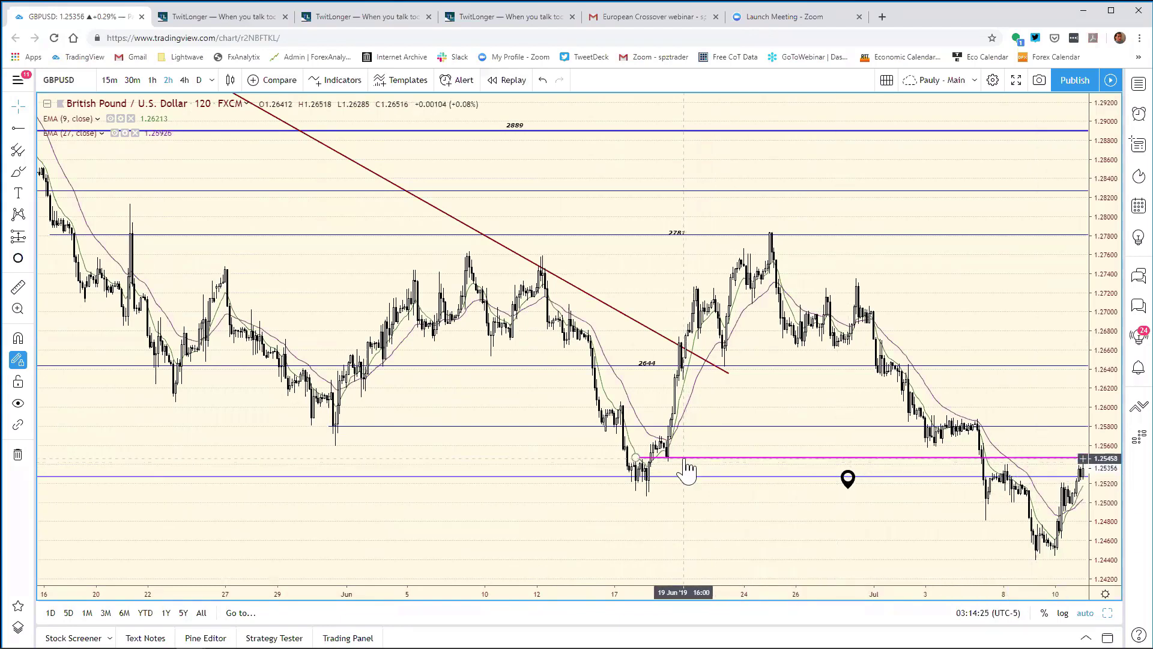
pyautogui.moveTo(685, 460)
pyautogui.mouseDown()
pyautogui.moveTo(801, 455)
pyautogui.moveTo(705, 444)
pyautogui.mouseUp()
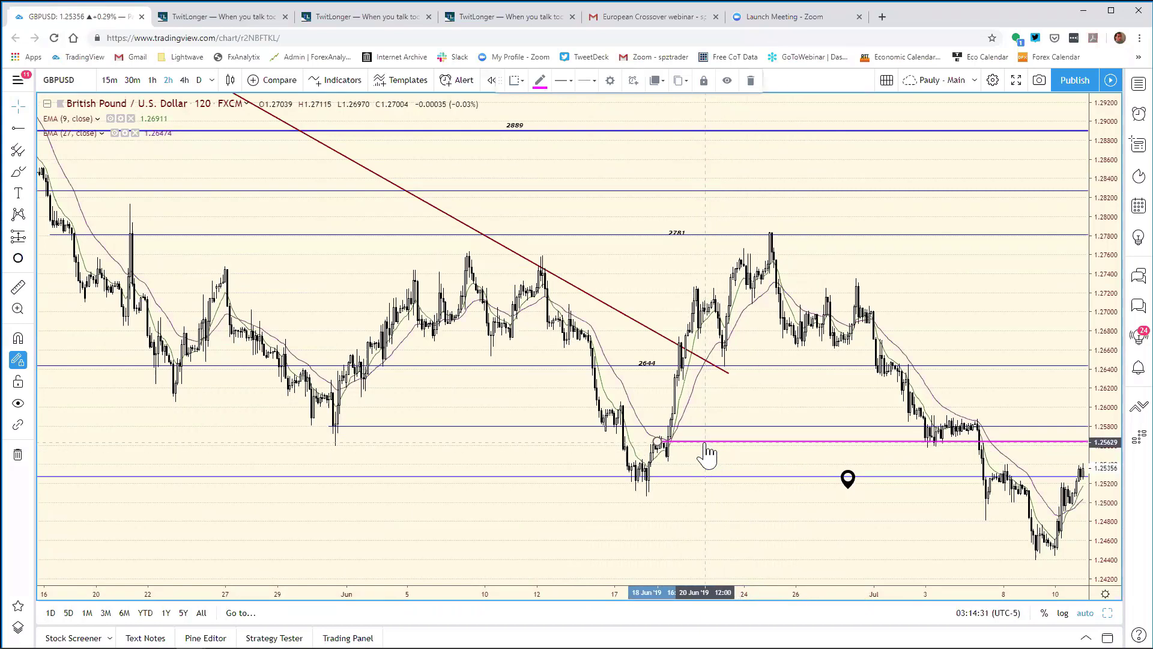
pyautogui.click(772, 461)
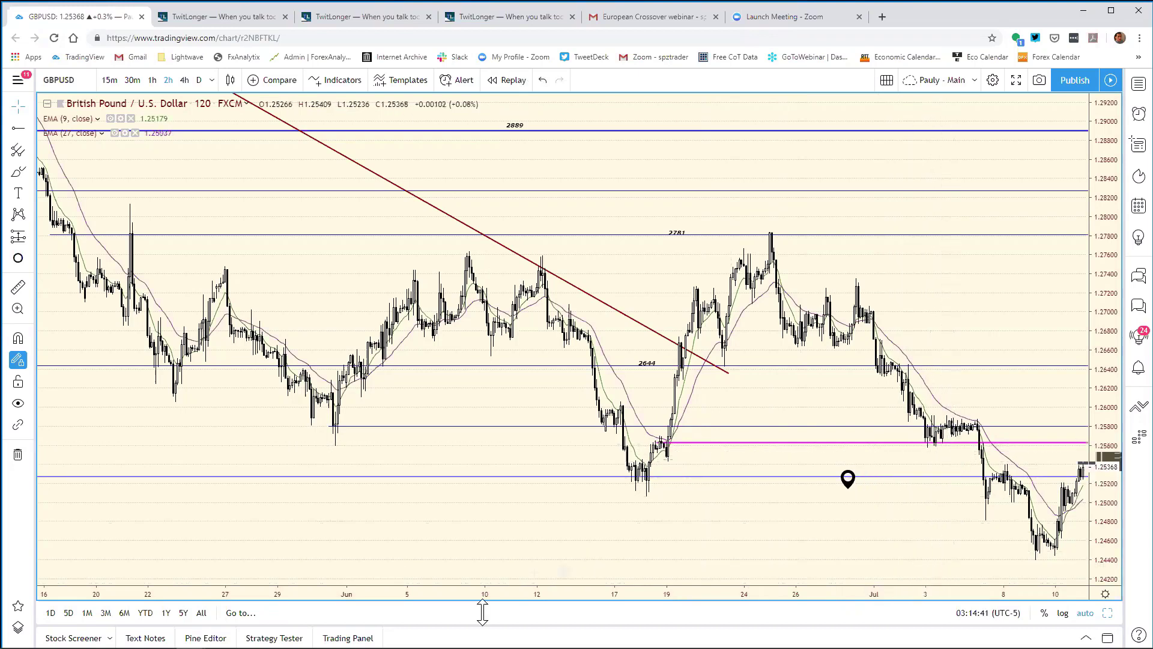
pyautogui.click(280, 636)
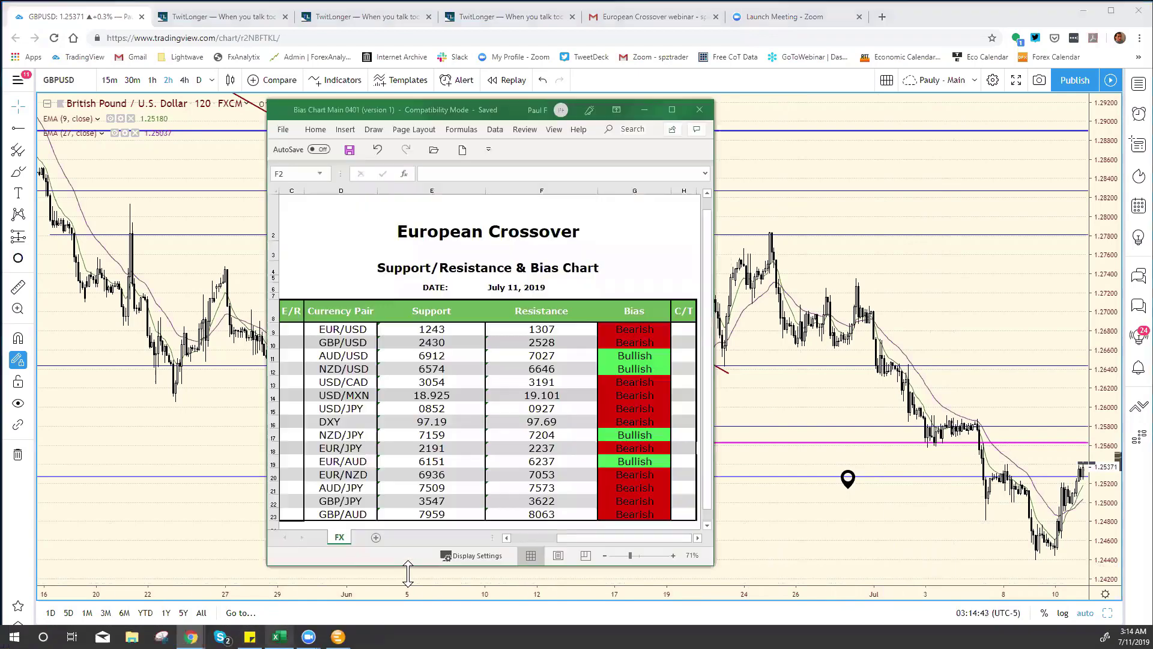
# Change the GBP/USD resistance in cell F10 from 2528 to 2562
pyautogui.click(556, 344)
pyautogui.click(481, 175)
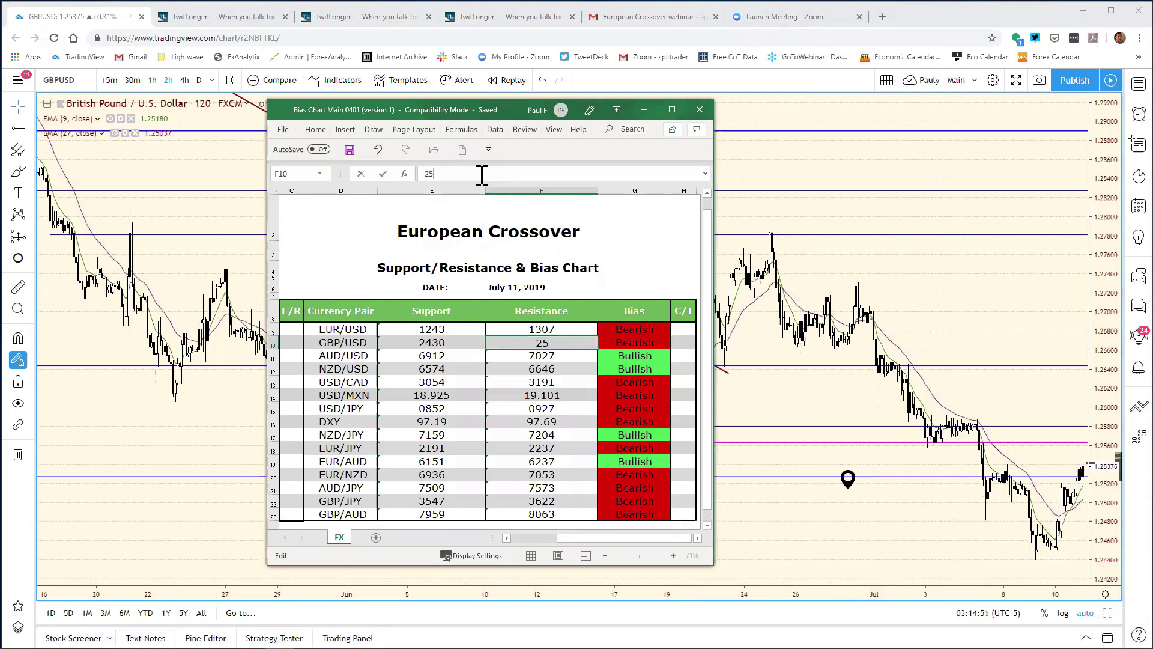
pyautogui.press('Return')
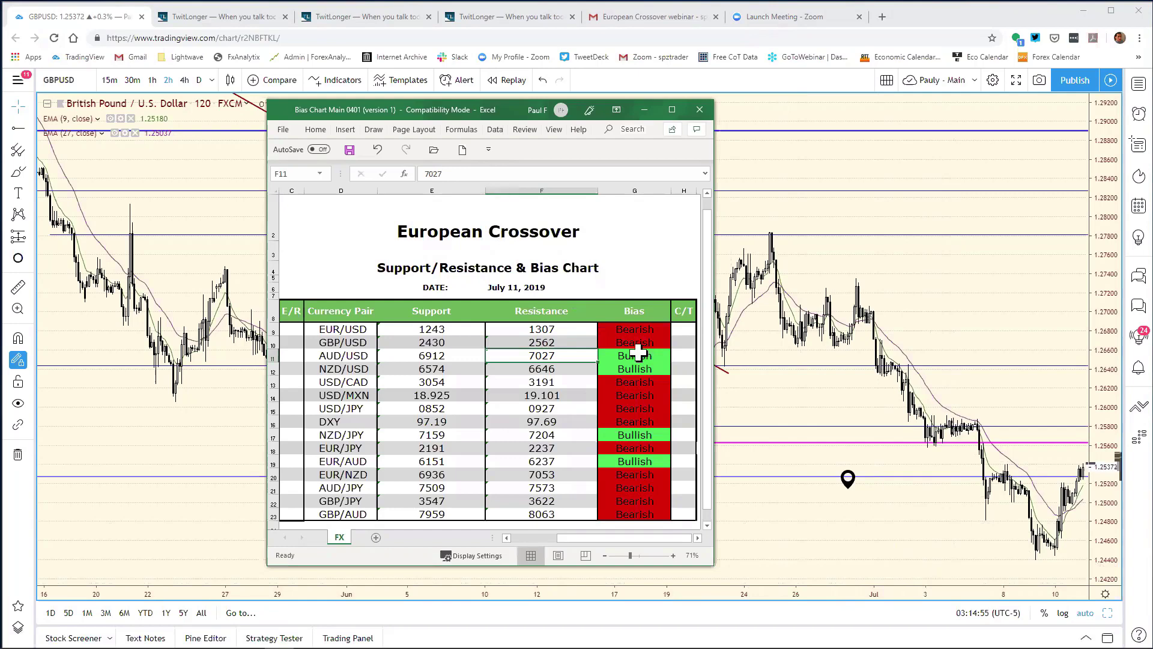
pyautogui.click(955, 503)
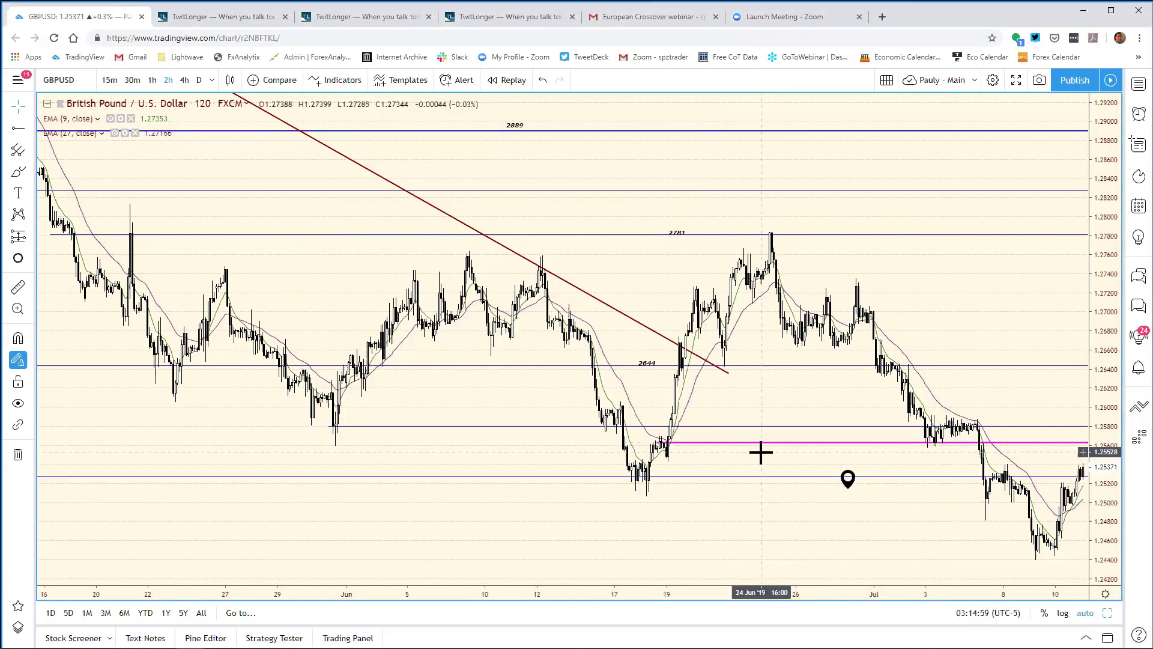
# Remove the GBPUSD trend line and clone the magenta ray down to about 1.2497 as support
pyautogui.rightClick(586, 303)
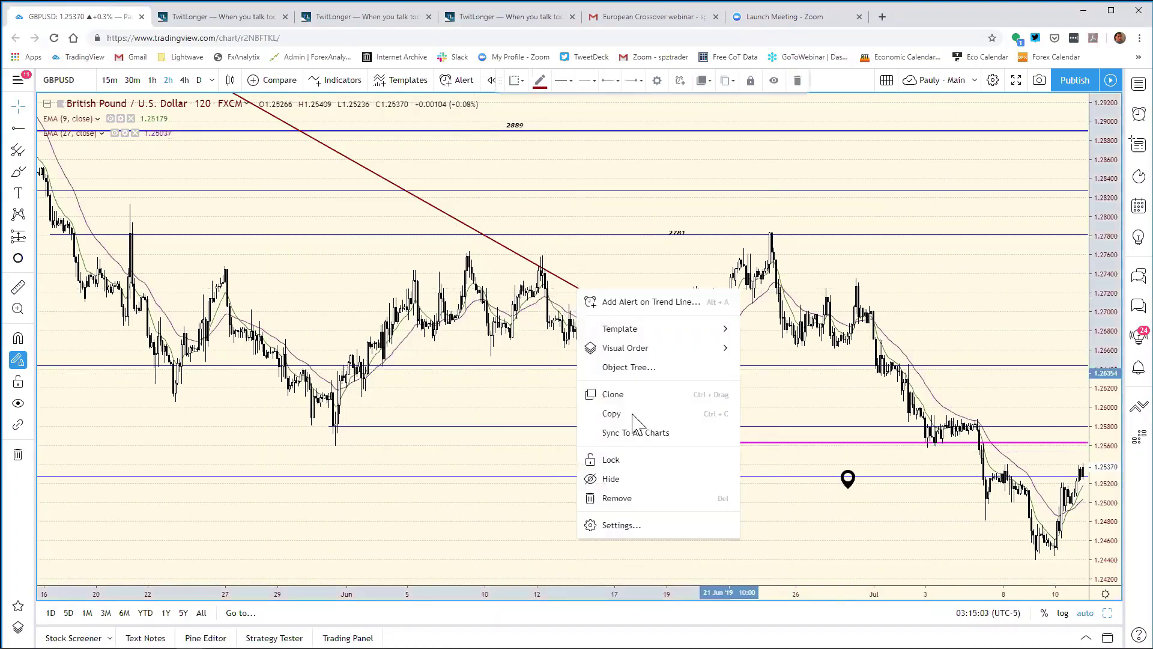
pyautogui.click(622, 498)
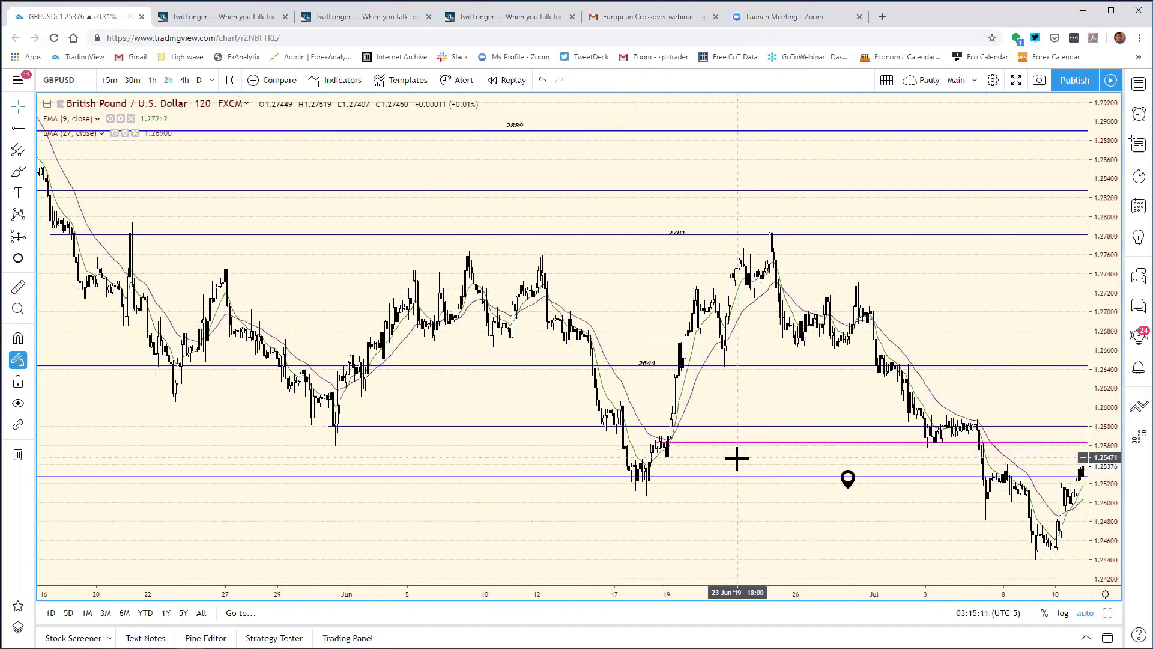
pyautogui.rightClick(683, 442)
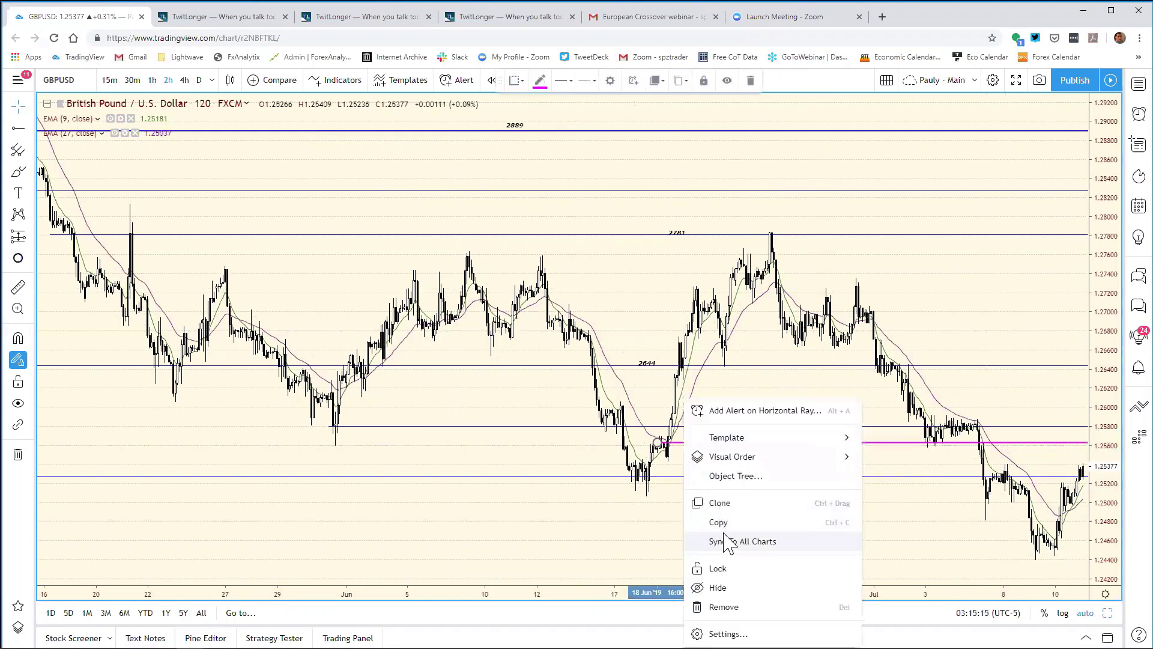
pyautogui.click(719, 504)
pyautogui.moveTo(710, 442)
pyautogui.mouseDown()
pyautogui.moveTo(696, 425)
pyautogui.moveTo(836, 471)
pyautogui.moveTo(1007, 505)
pyautogui.mouseUp()
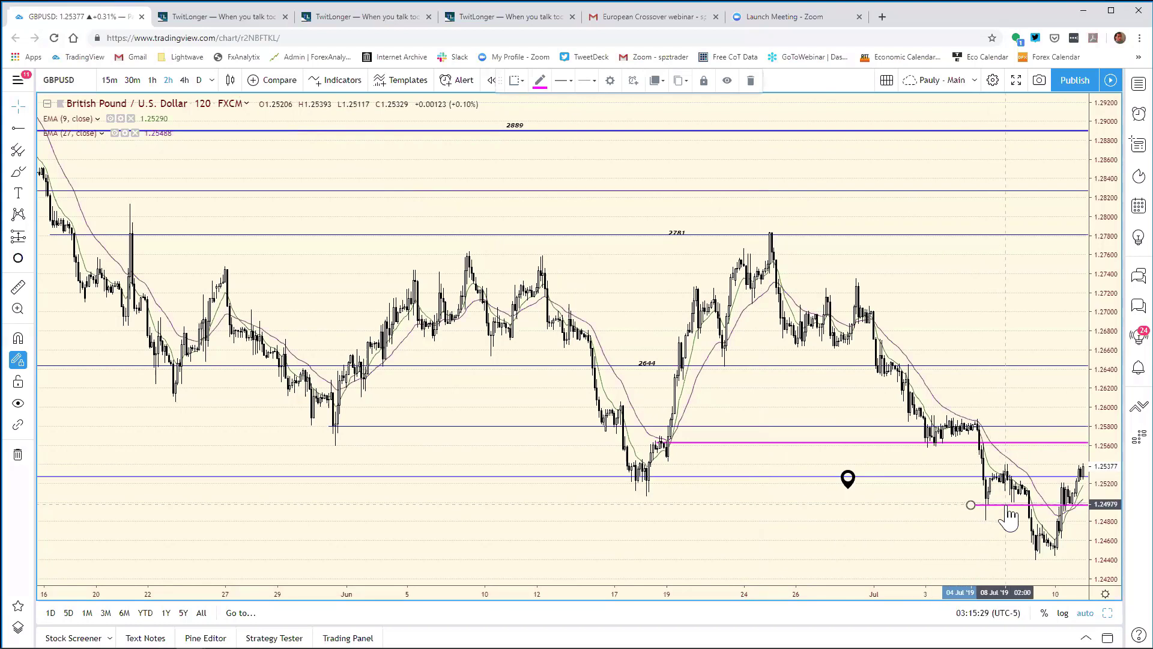
pyautogui.moveTo(1008, 515); pyautogui.dragTo(1008, 515)
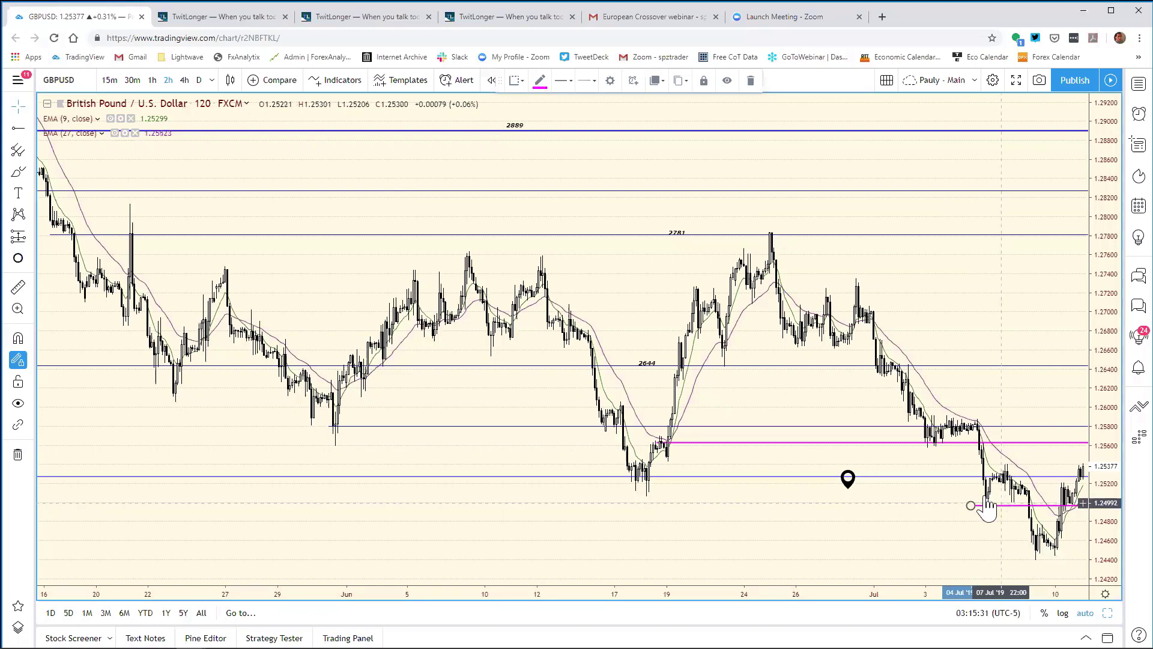
pyautogui.click(943, 494)
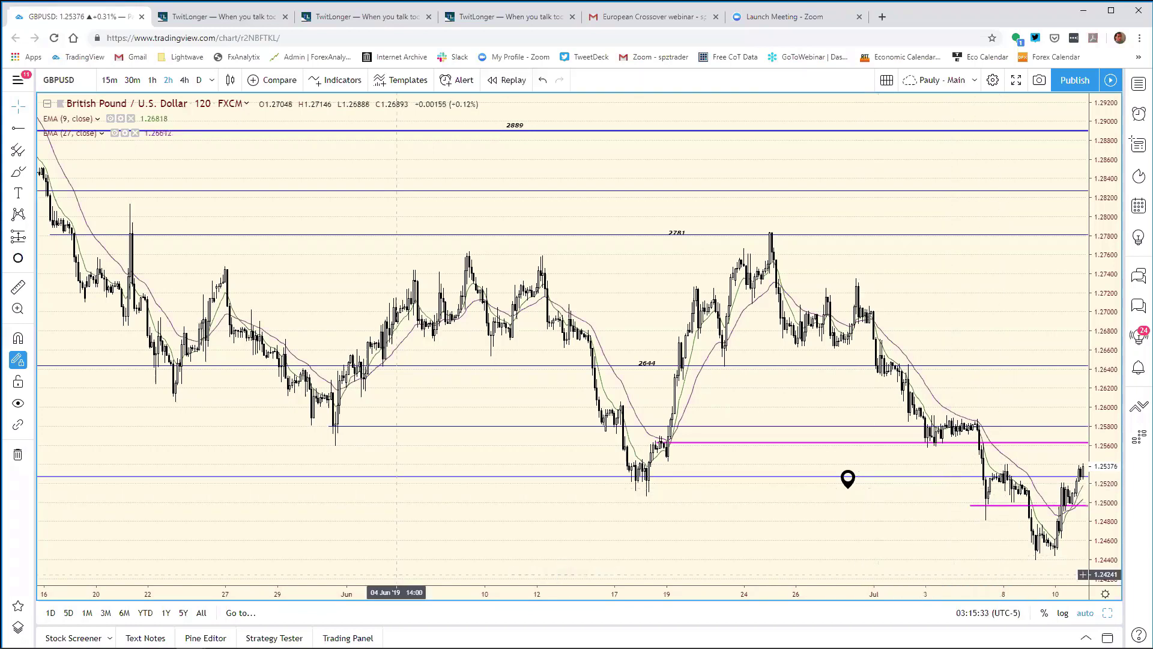
pyautogui.click(280, 636)
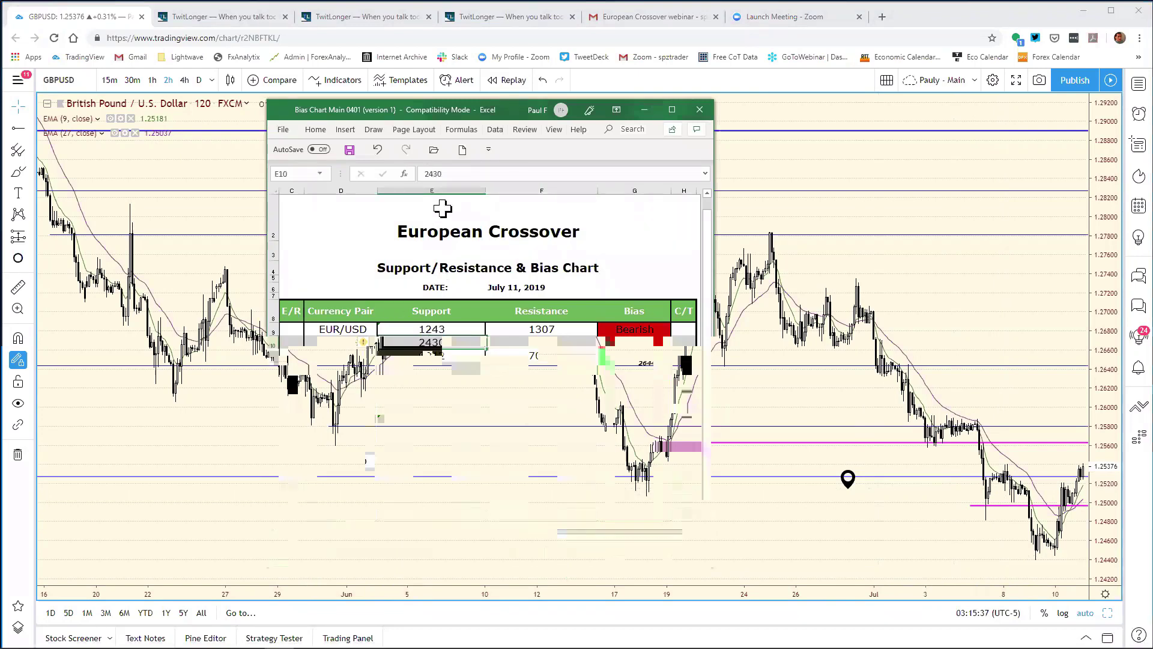
# Enter 2497 as the GBP/USD support, save the Bias Chart Main 0401 workbook, and minimize Excel
pyautogui.click(459, 173)
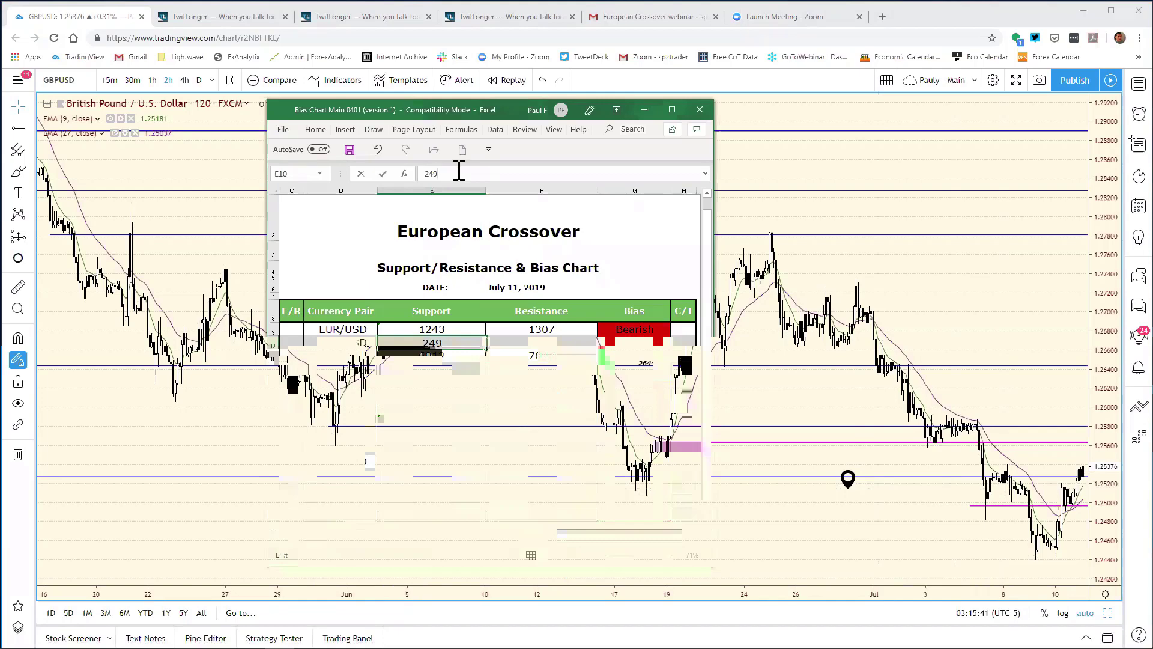
pyautogui.press('Return')
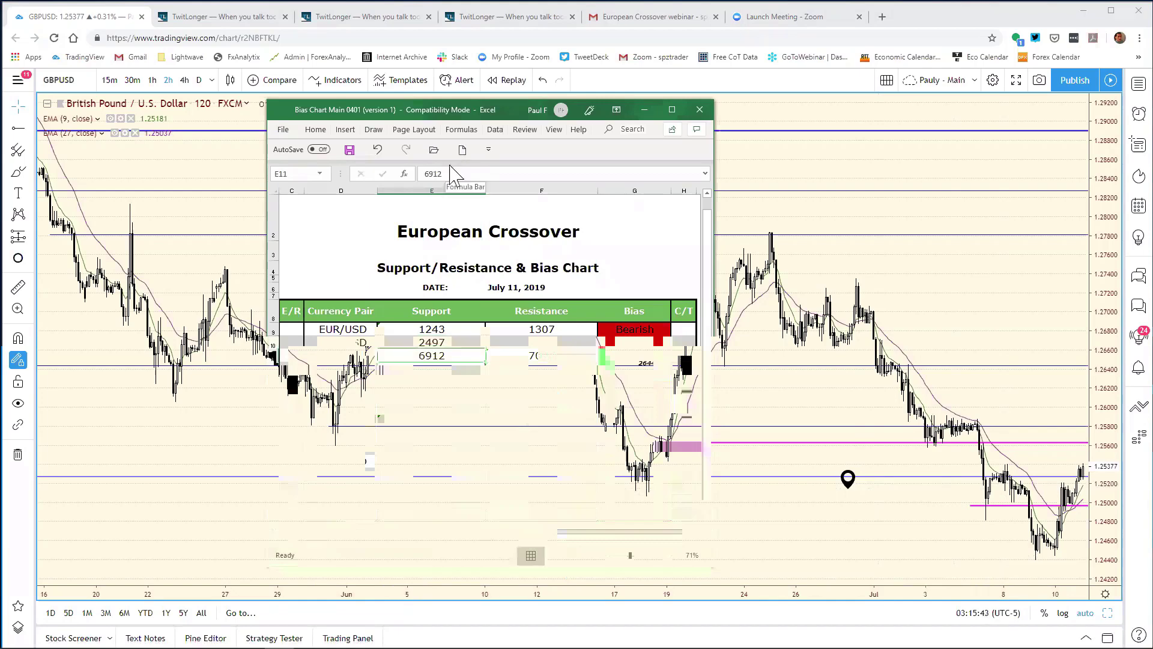
pyautogui.click(283, 130)
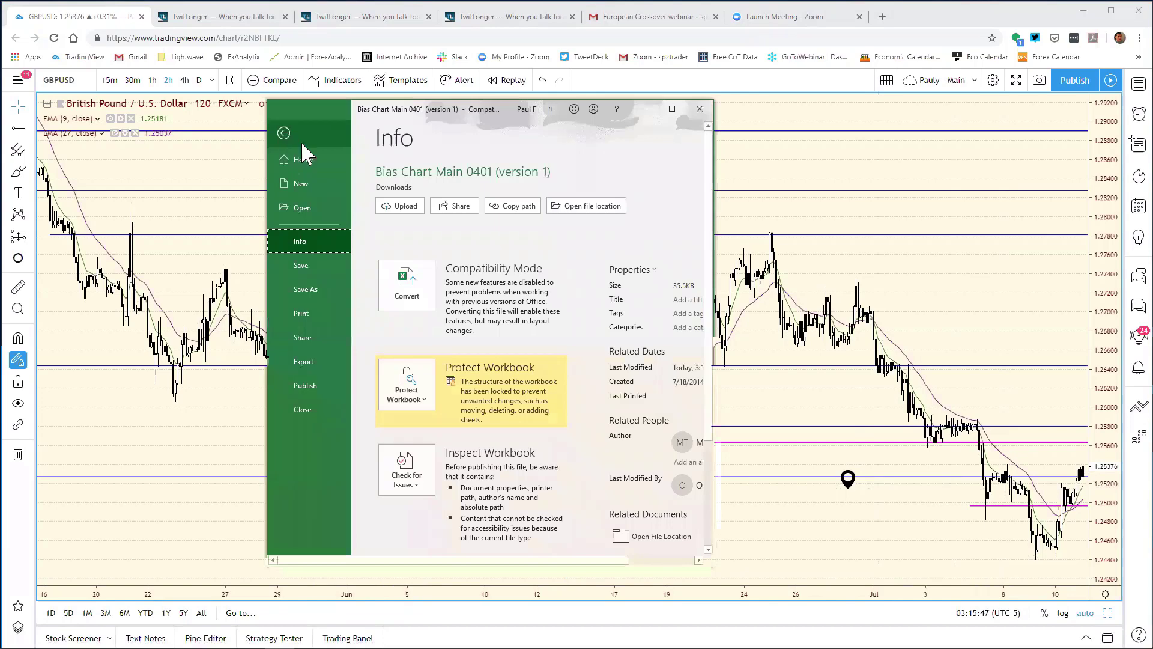
pyautogui.click(307, 262)
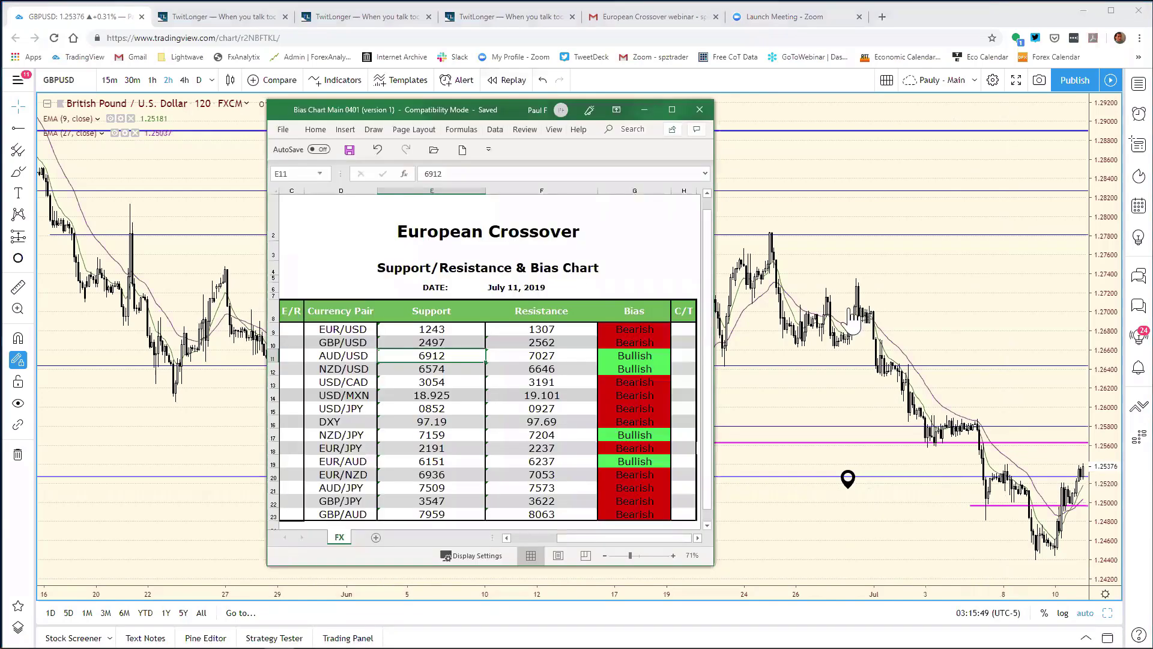
pyautogui.click(837, 304)
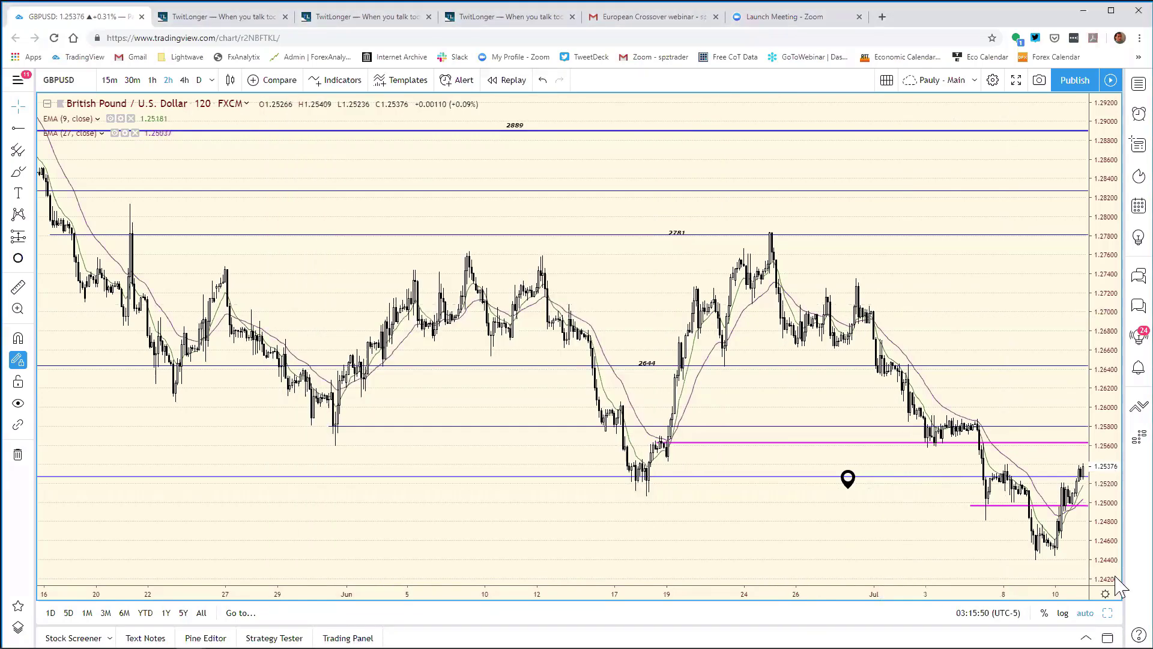
# Switch the top-left daily chart to AUDUSD and view it full-size
pyautogui.click(1107, 612)
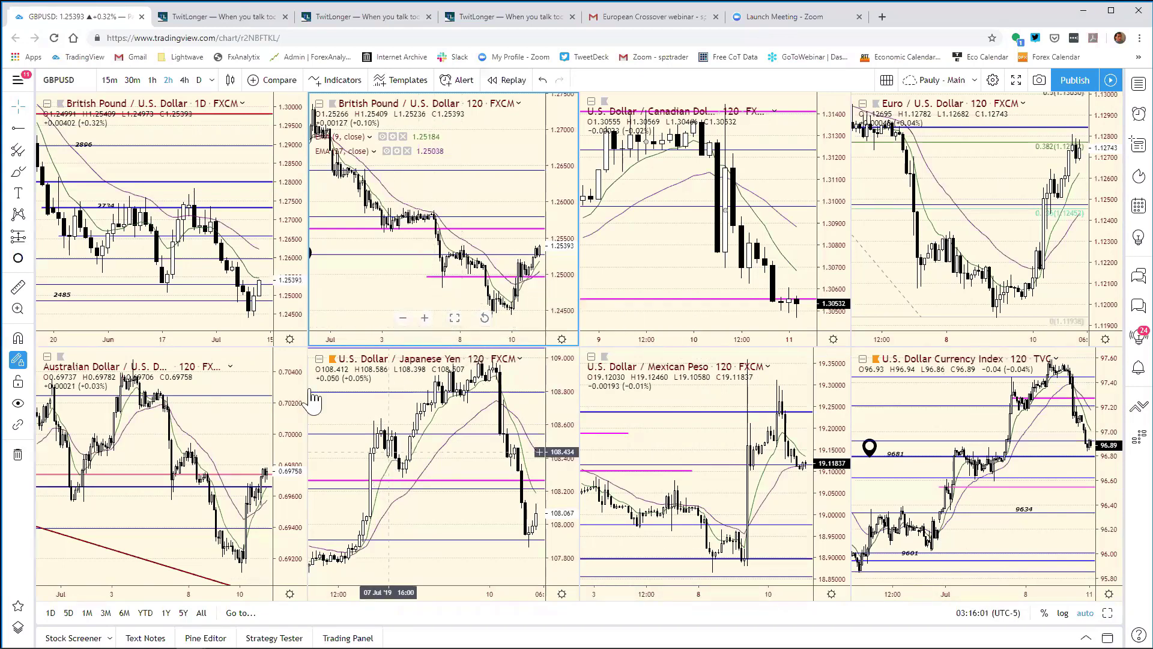
pyautogui.click(284, 150)
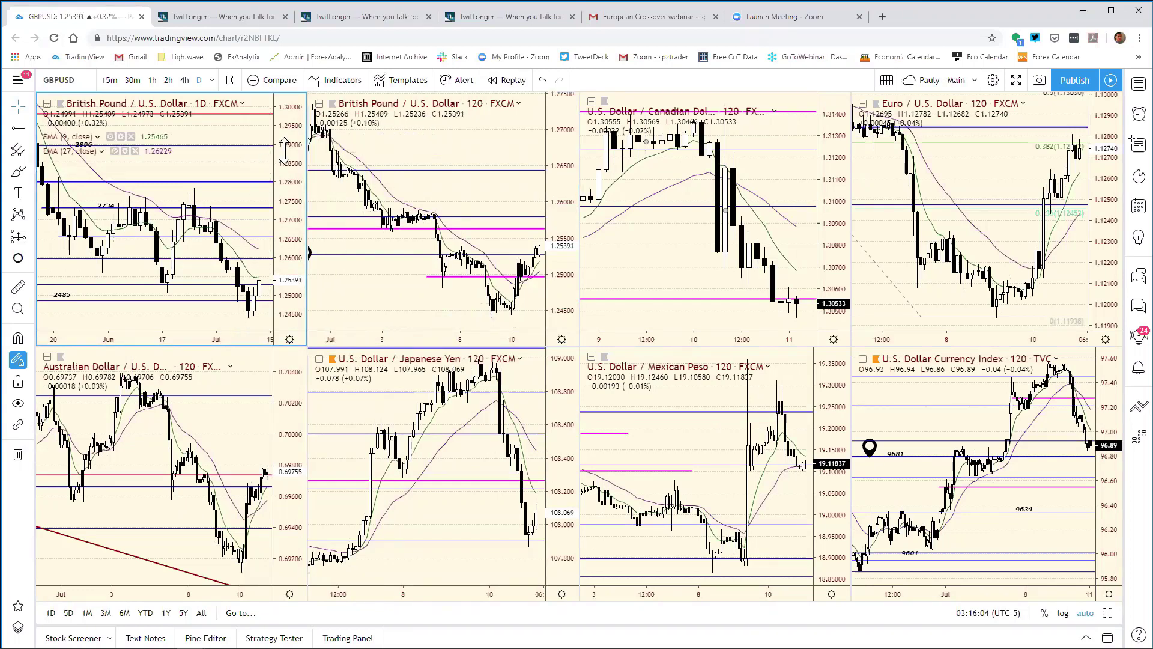
pyautogui.write('audusd')
pyautogui.press('Return')
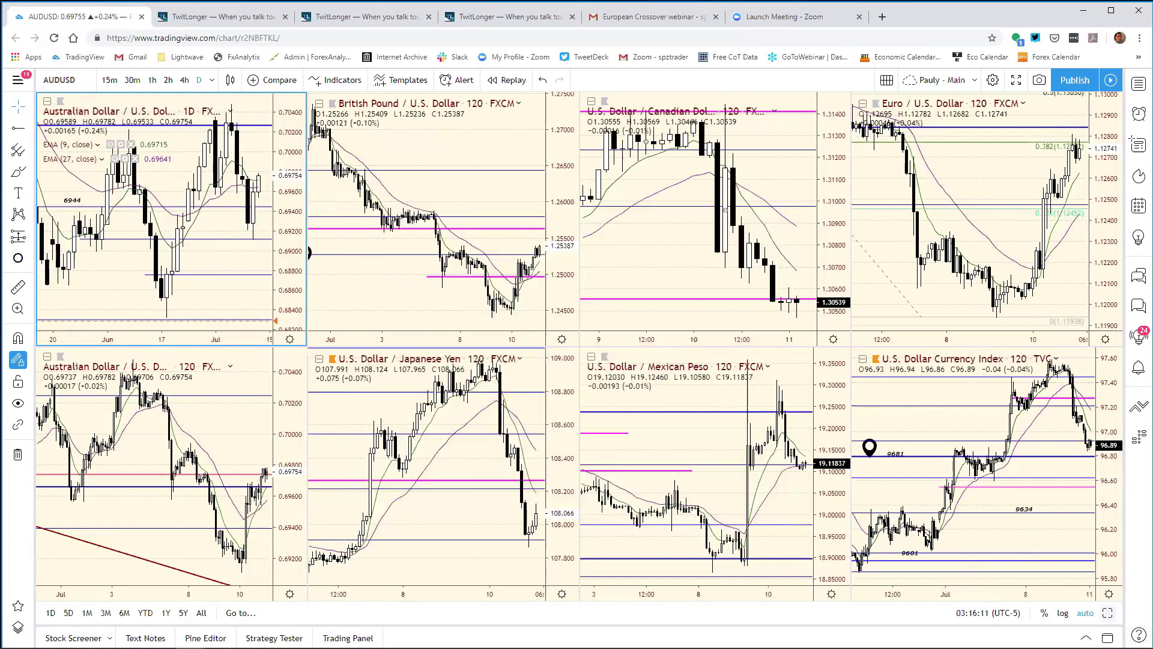
pyautogui.hotkey('alt', 'Return')
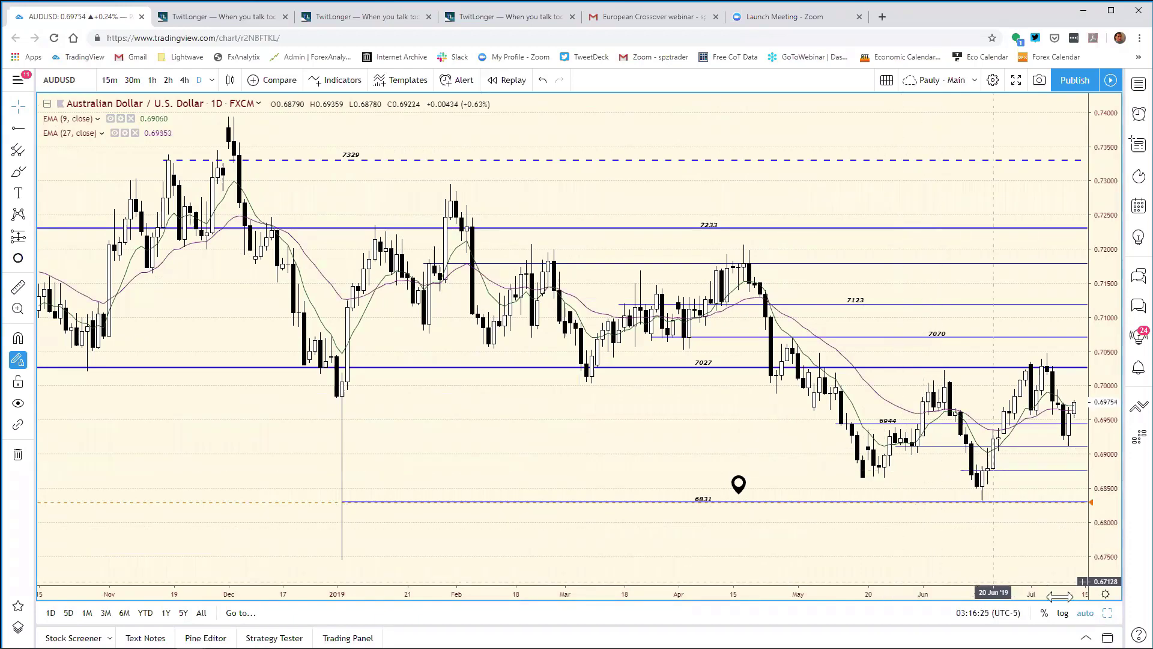
# Return to the grid and maximize the AUDUSD two-hour chart
pyautogui.hotkey('alt', 'Return')
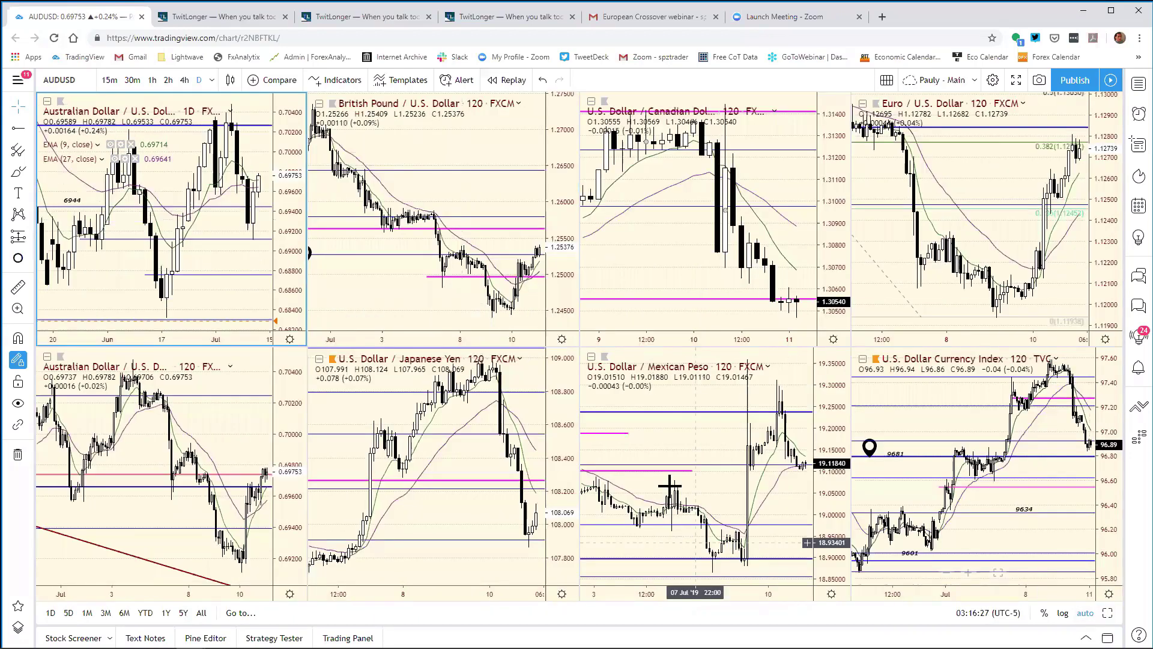
pyautogui.click(286, 385)
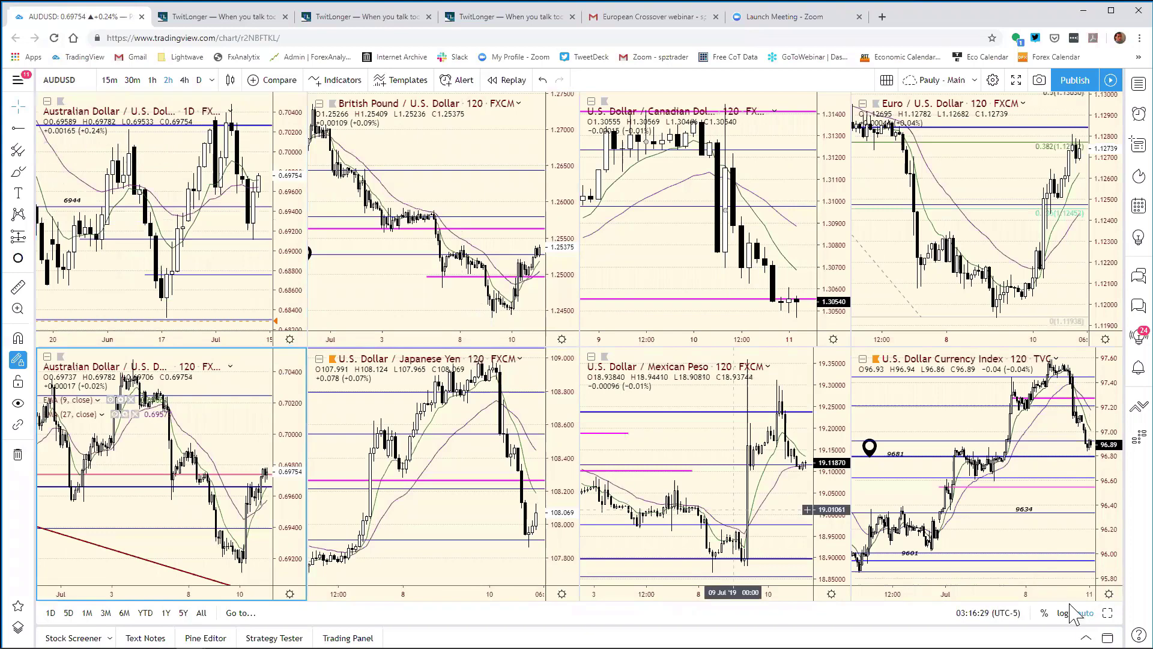
pyautogui.hotkey('alt', 'Return')
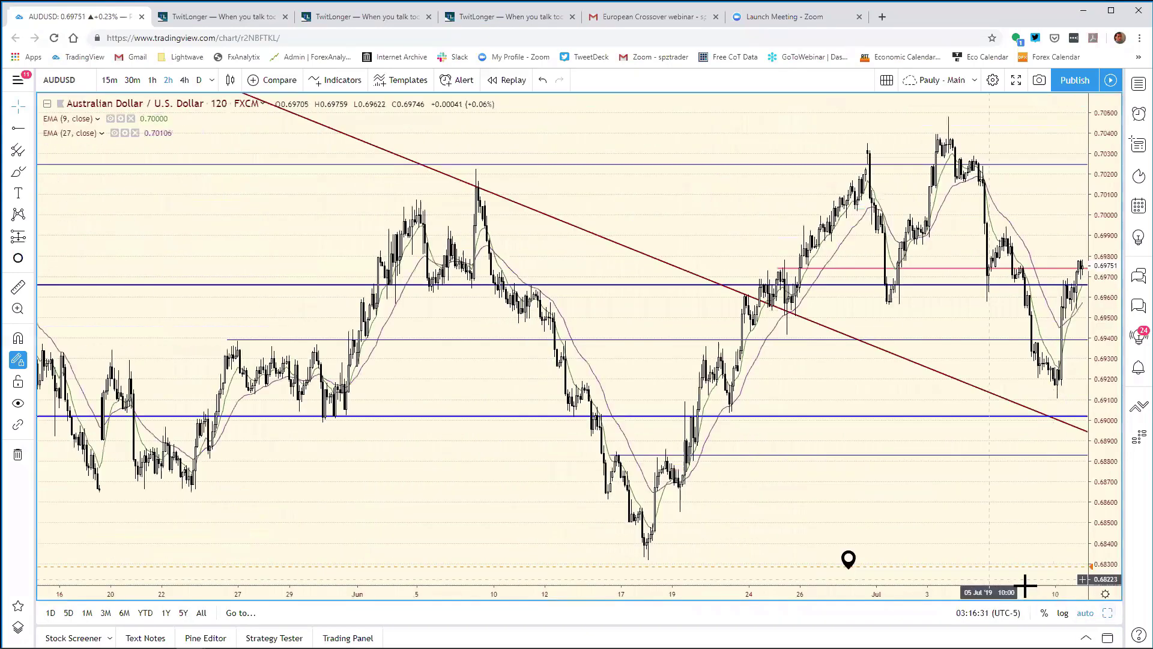
# Remove the dark red trend line and the pink horizontal level from the AUDUSD chart
pyautogui.rightClick(941, 384)
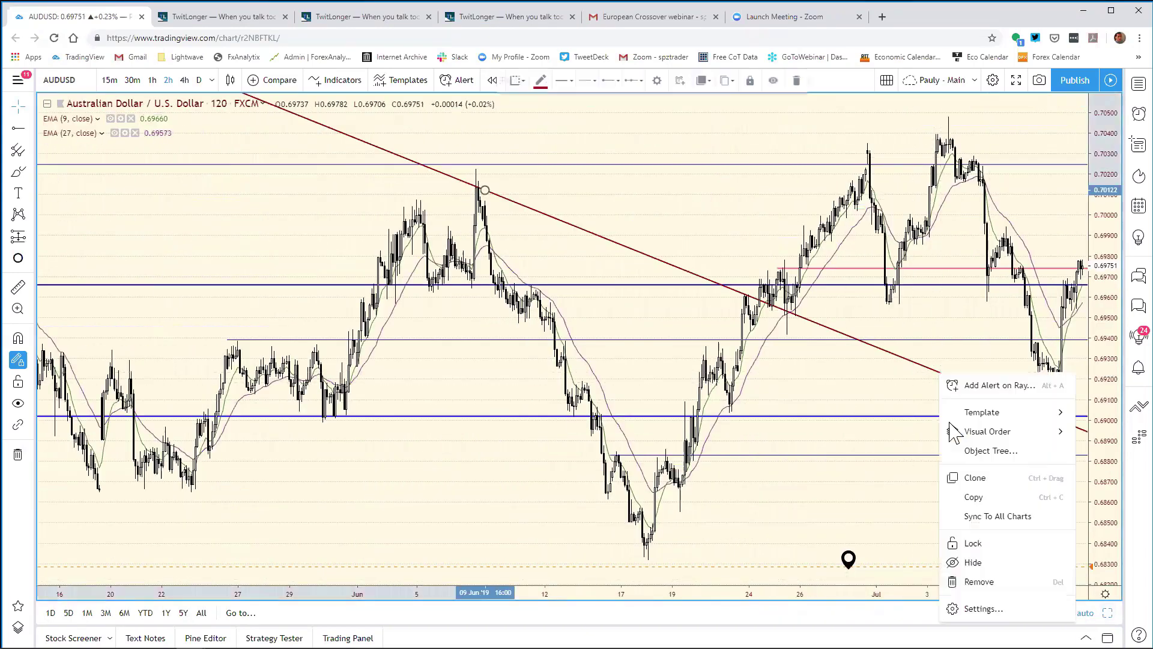
pyautogui.click(979, 582)
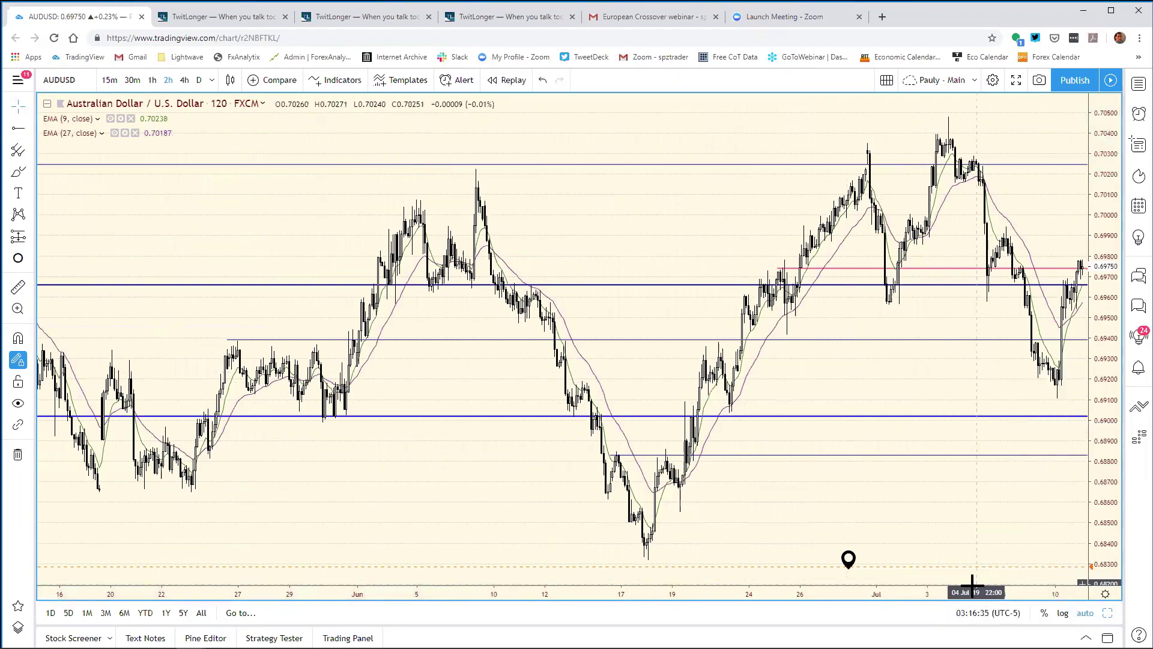
pyautogui.rightClick(839, 268)
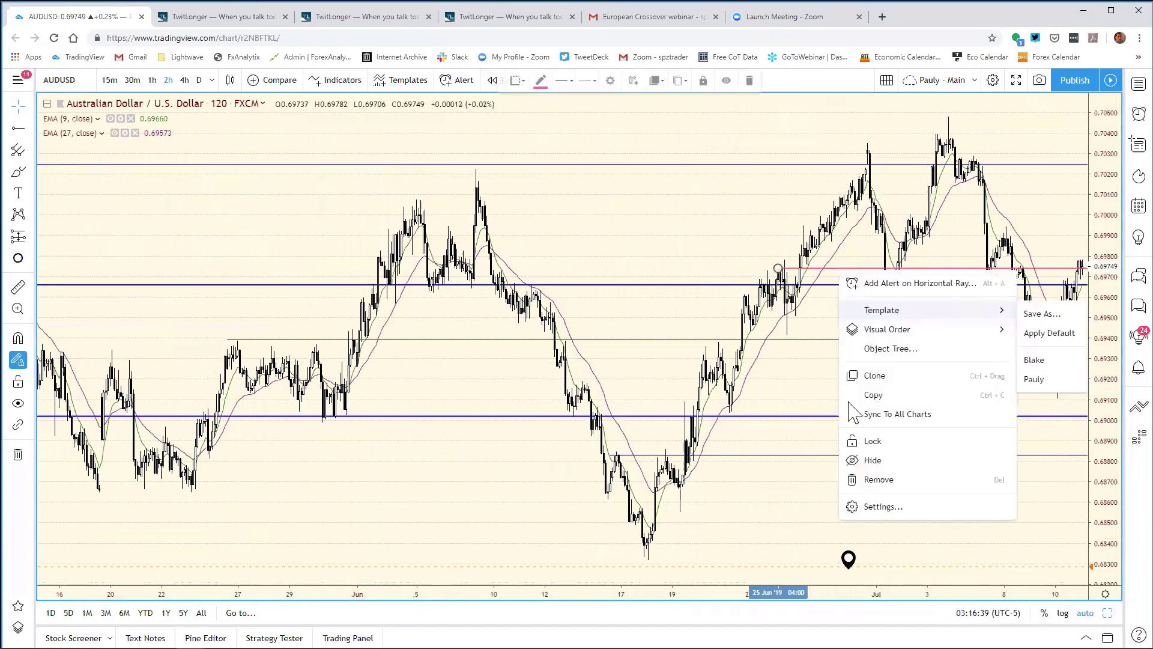
pyautogui.click(893, 478)
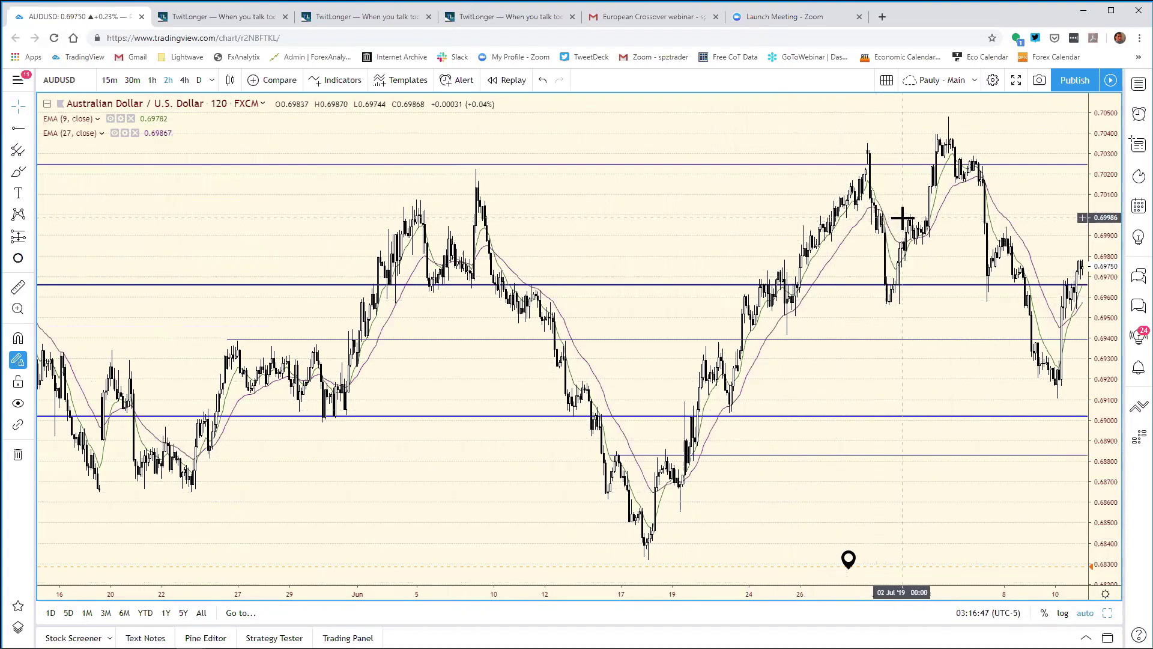
# Draw a horizontal ray at 0.70000 on the AUDUSD two-hour chart
pyautogui.click(27, 131)
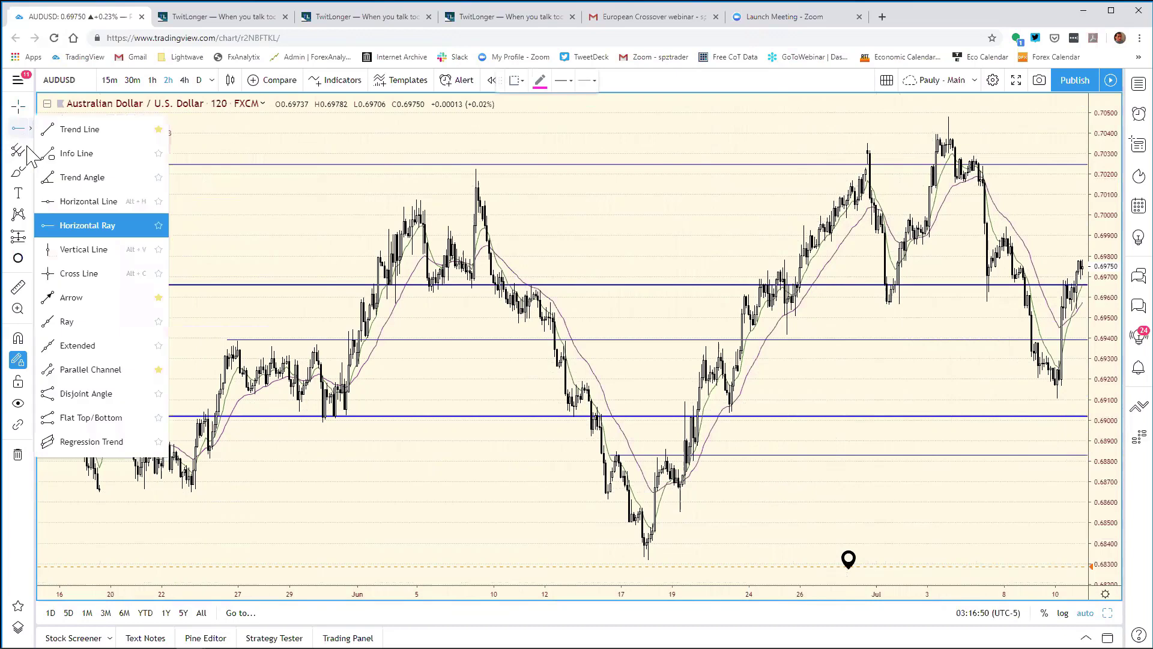
pyautogui.click(71, 226)
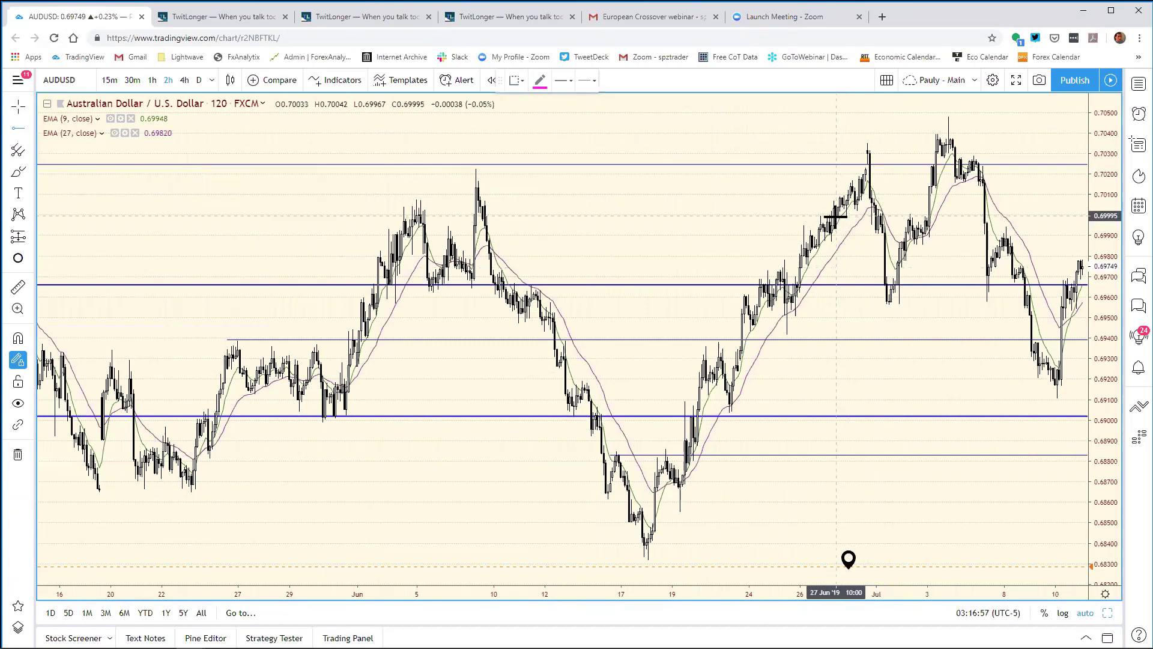
pyautogui.click(836, 215)
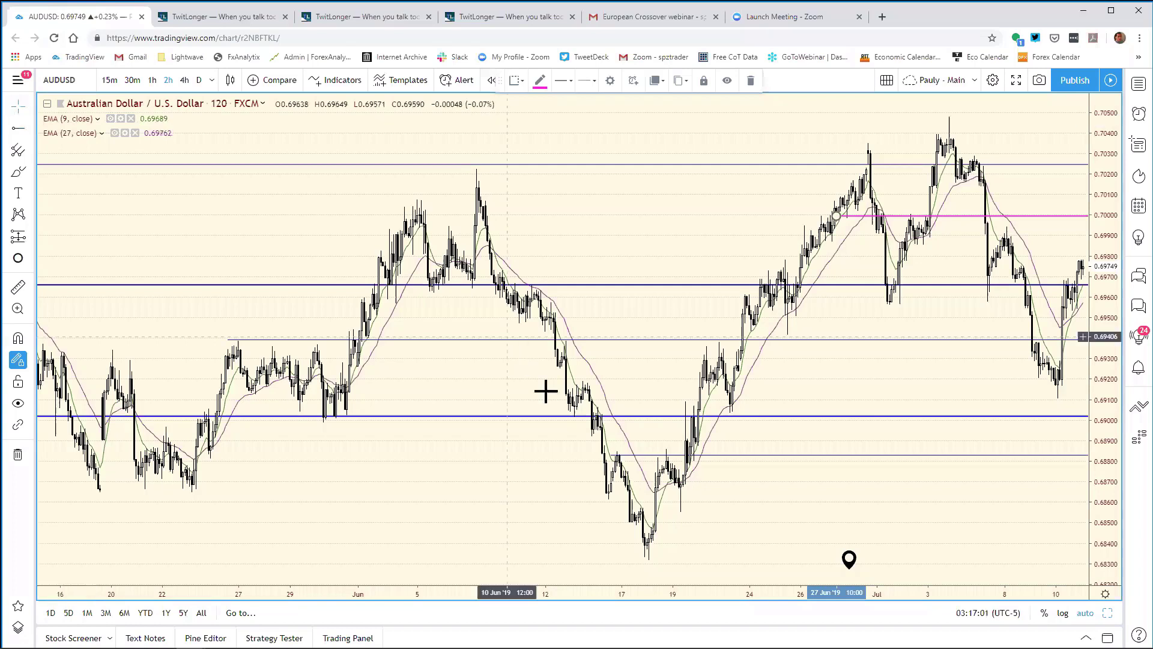
pyautogui.moveTo(207, 643)
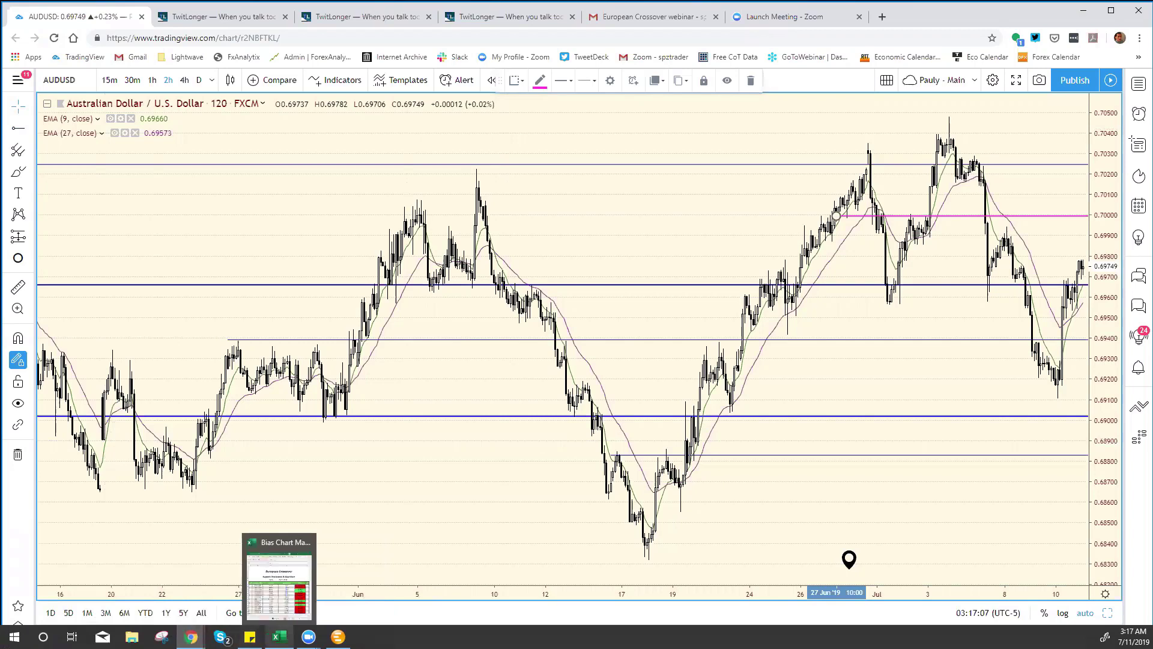
# Change the AUD/USD resistance from 7027 to 7000 in the bias chart, then hide Excel
pyautogui.click(279, 637)
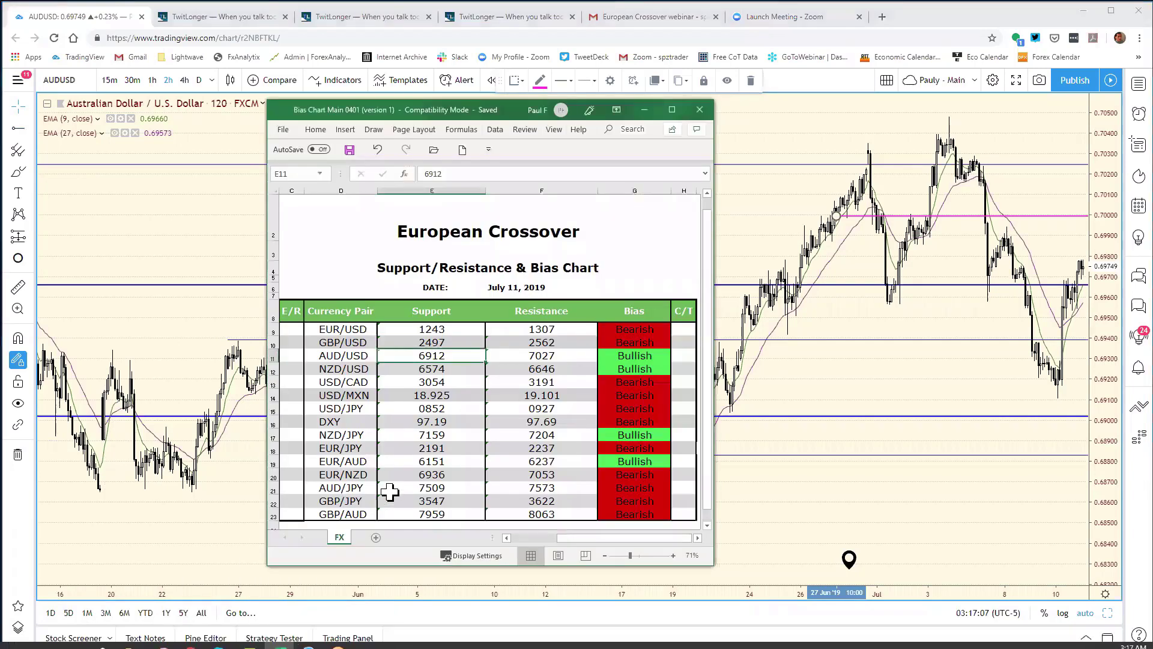
pyautogui.click(546, 359)
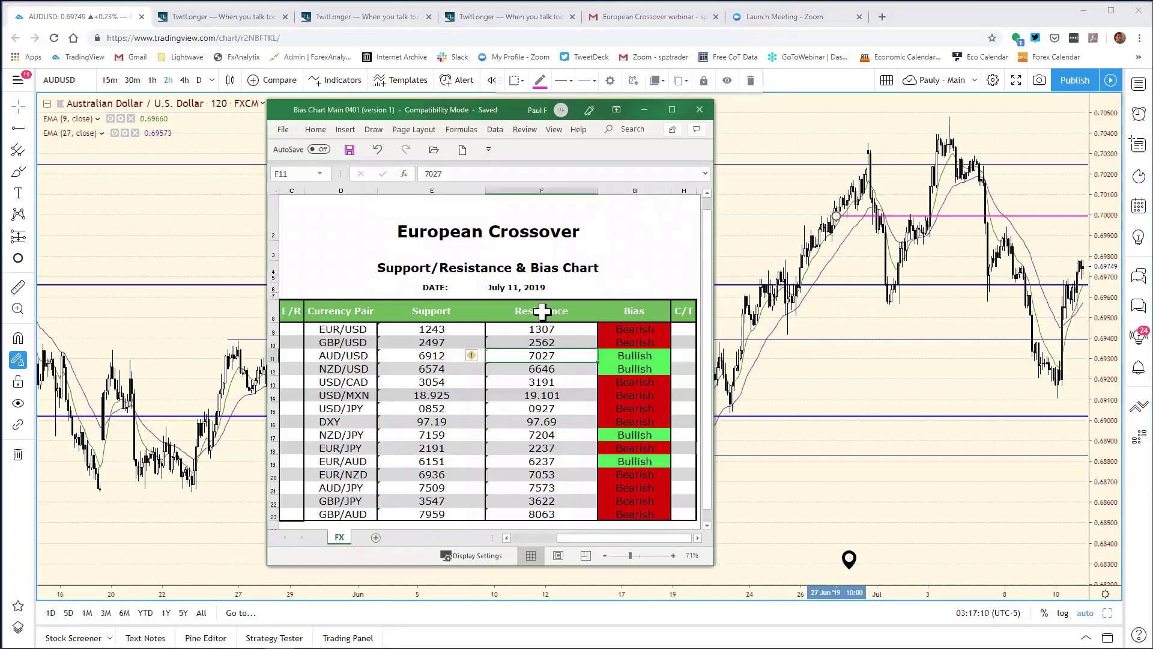
pyautogui.click(472, 176)
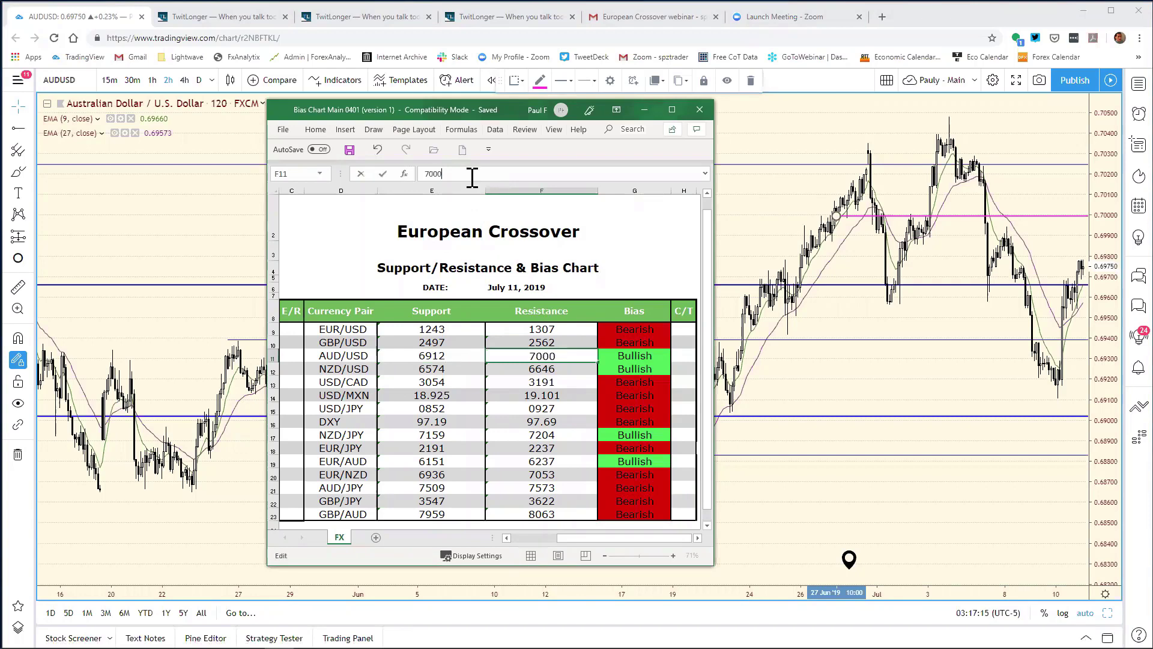
pyautogui.press('Return')
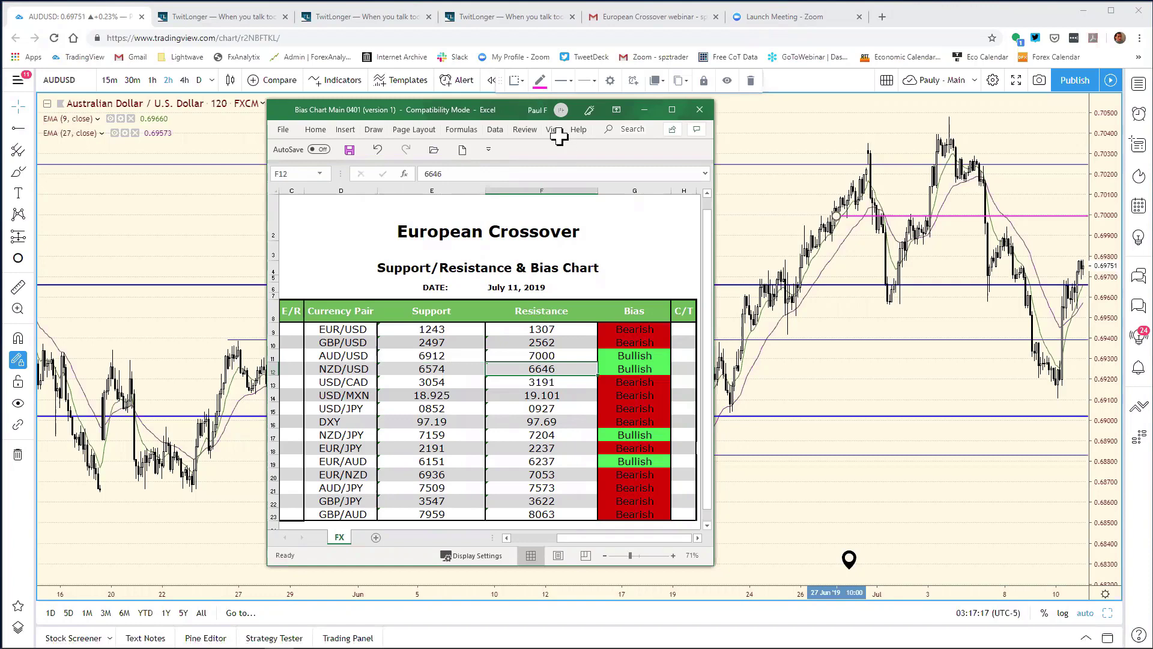
pyautogui.click(771, 211)
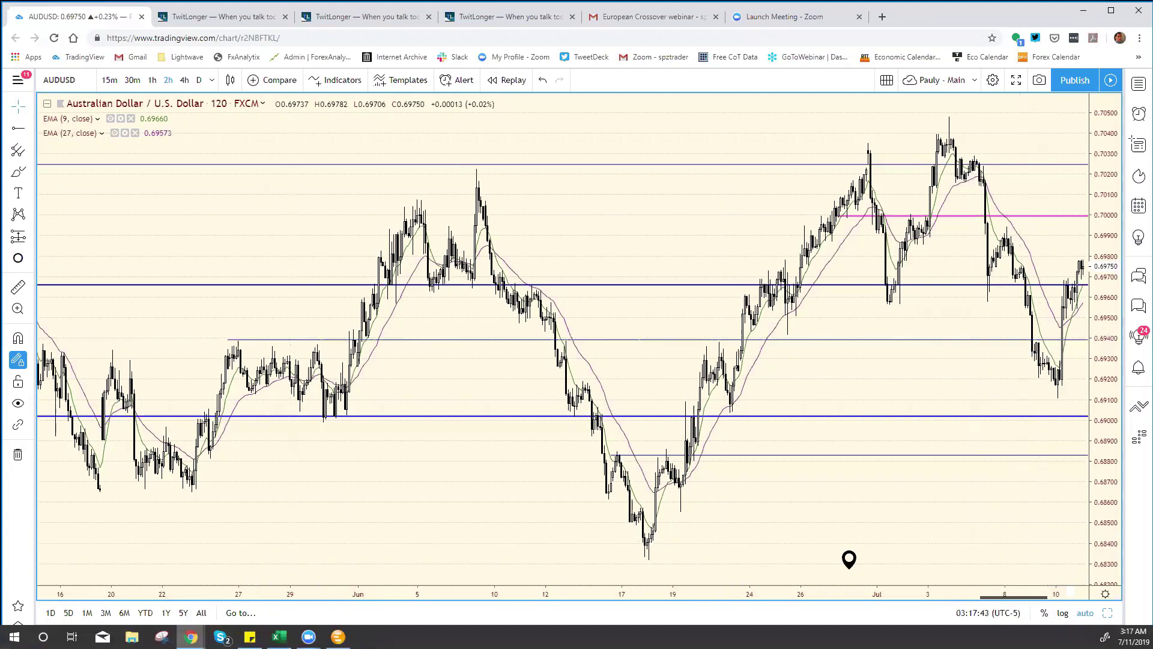
# Change the AUD/USD support from 6912 to 6939, then hide Excel again
pyautogui.click(279, 636)
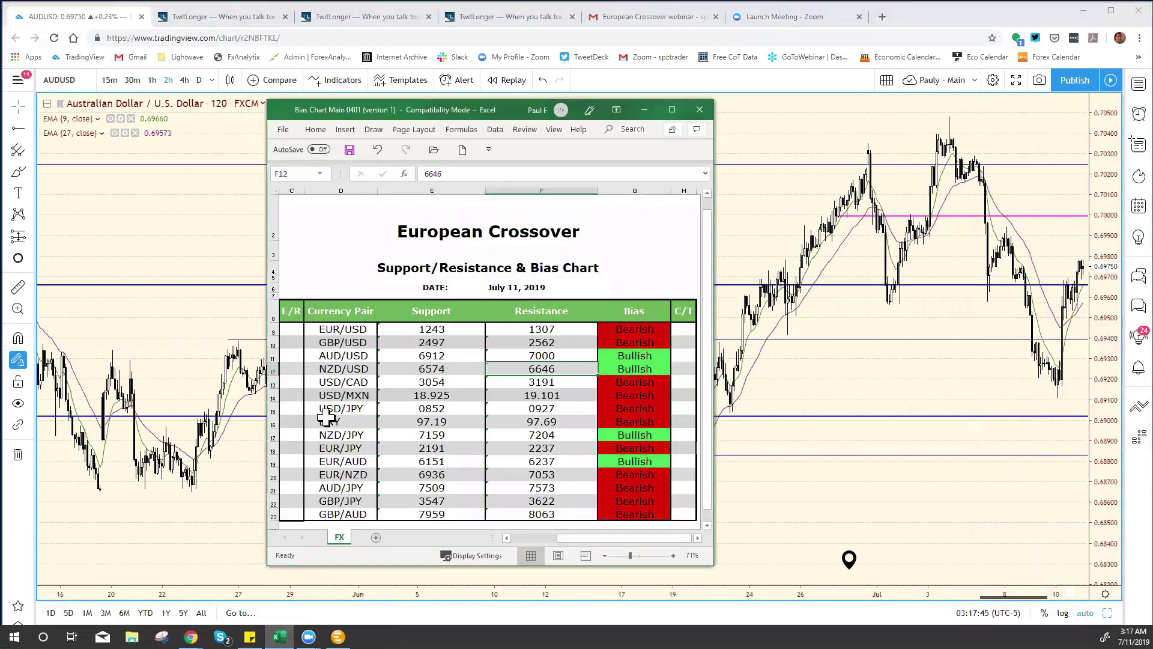
pyautogui.click(438, 354)
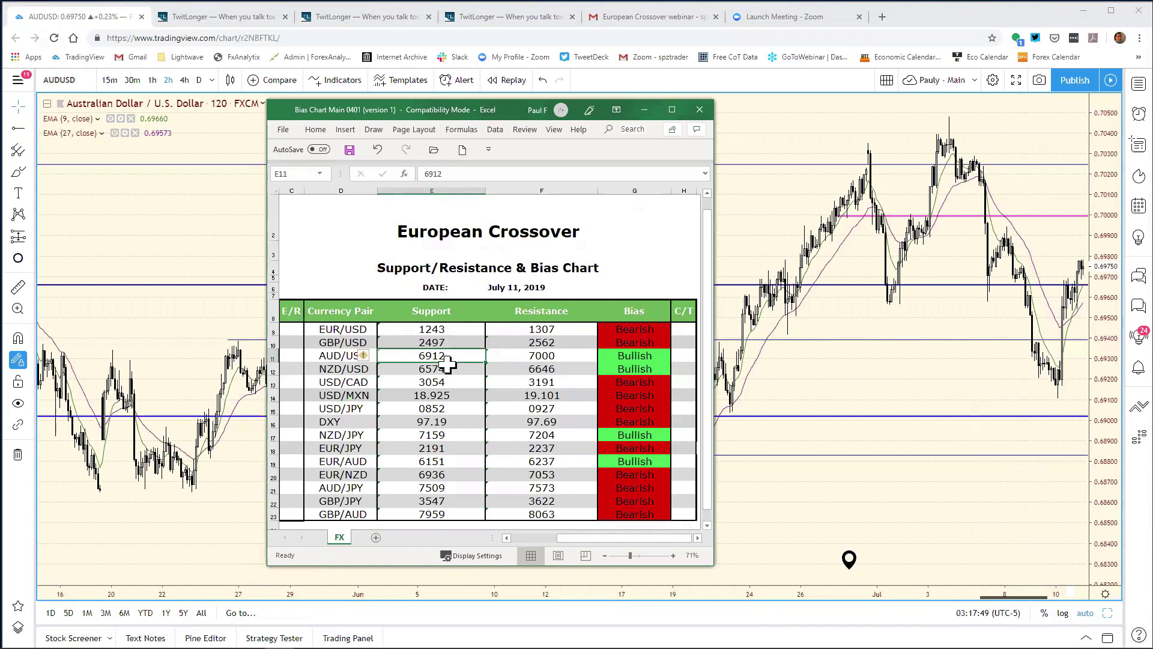
pyautogui.click(462, 174)
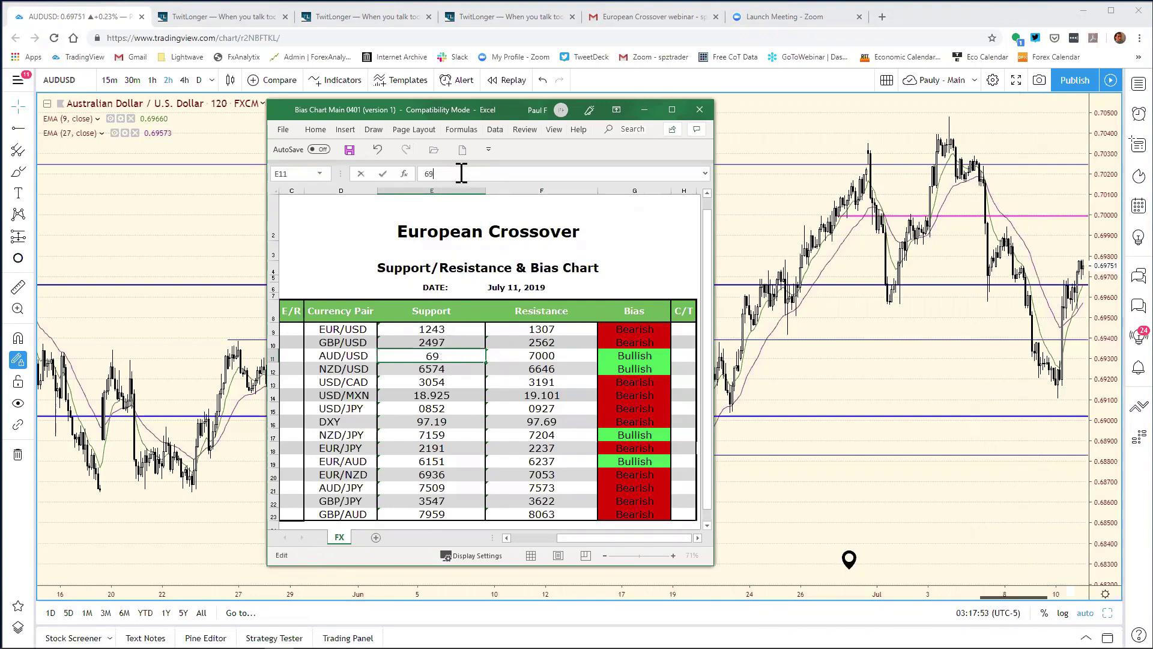
pyautogui.press('Return')
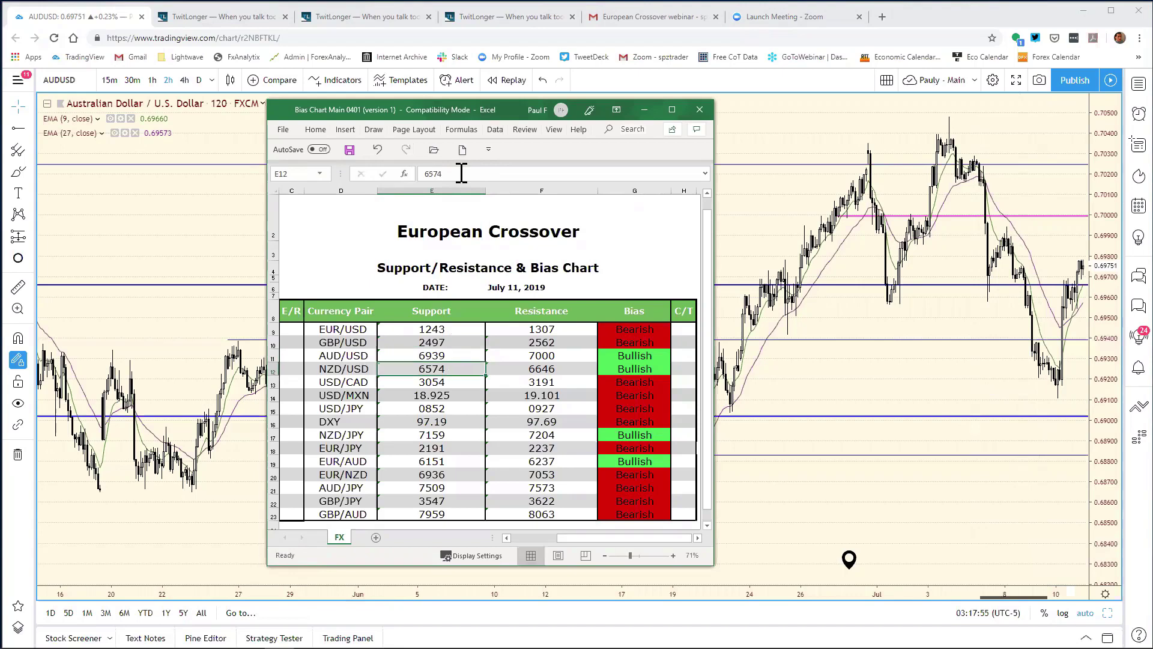
pyautogui.click(743, 243)
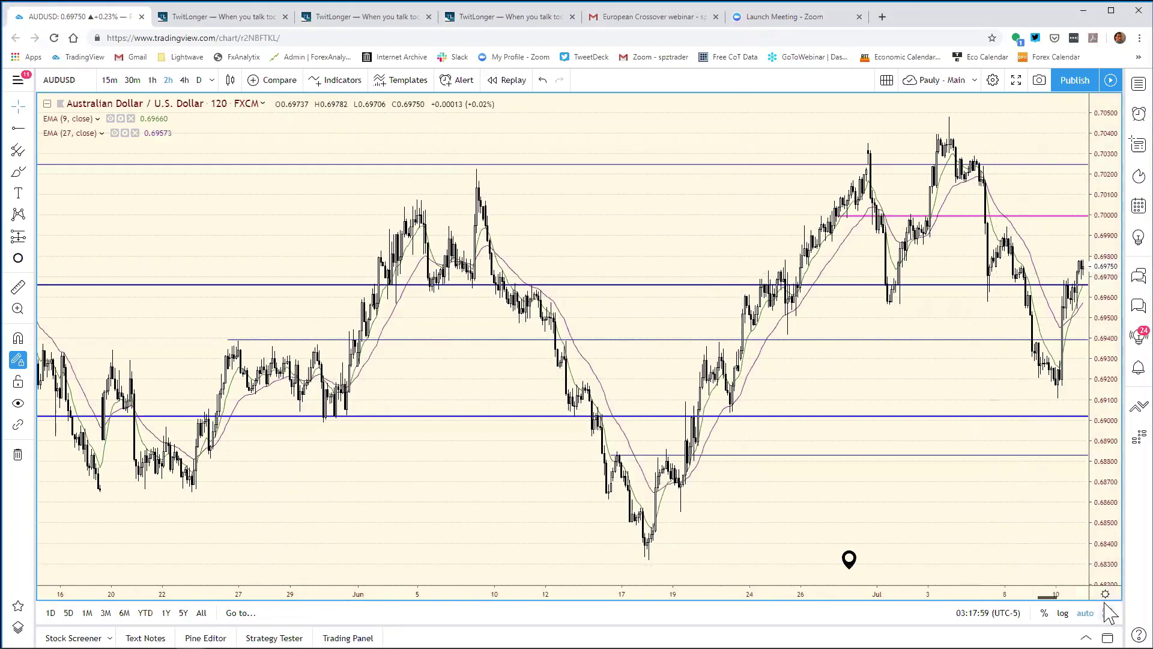
# Load NZDUSD into the top-left daily chart and view it full-size
pyautogui.hotkey('alt', 'Return')
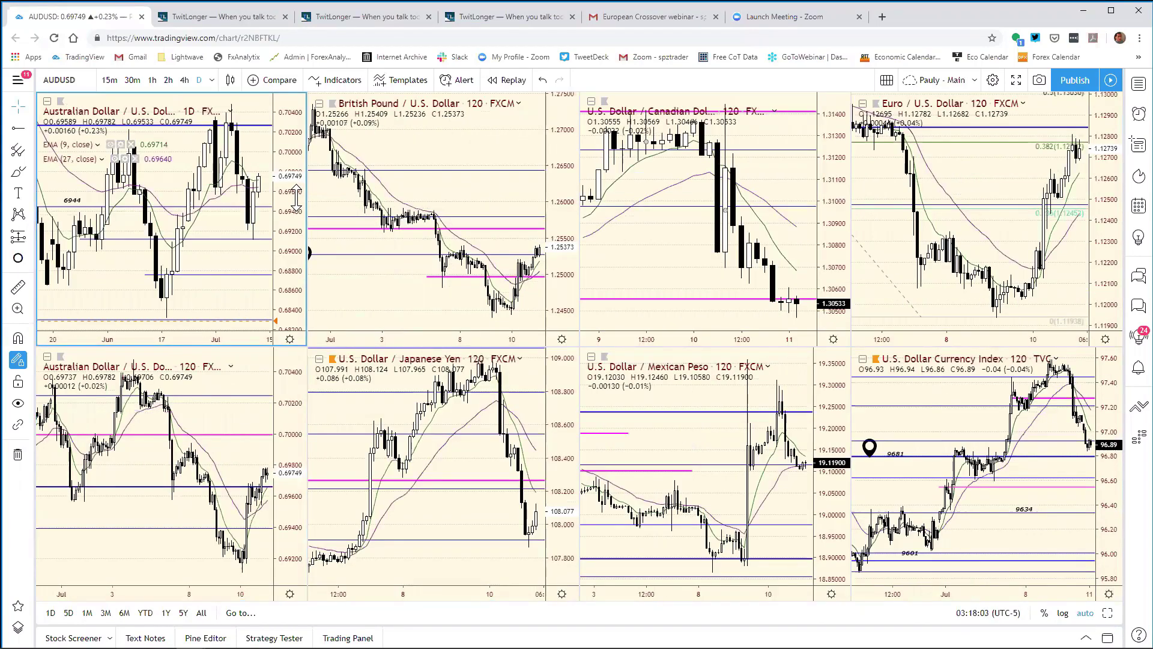
pyautogui.write('NZDUSD')
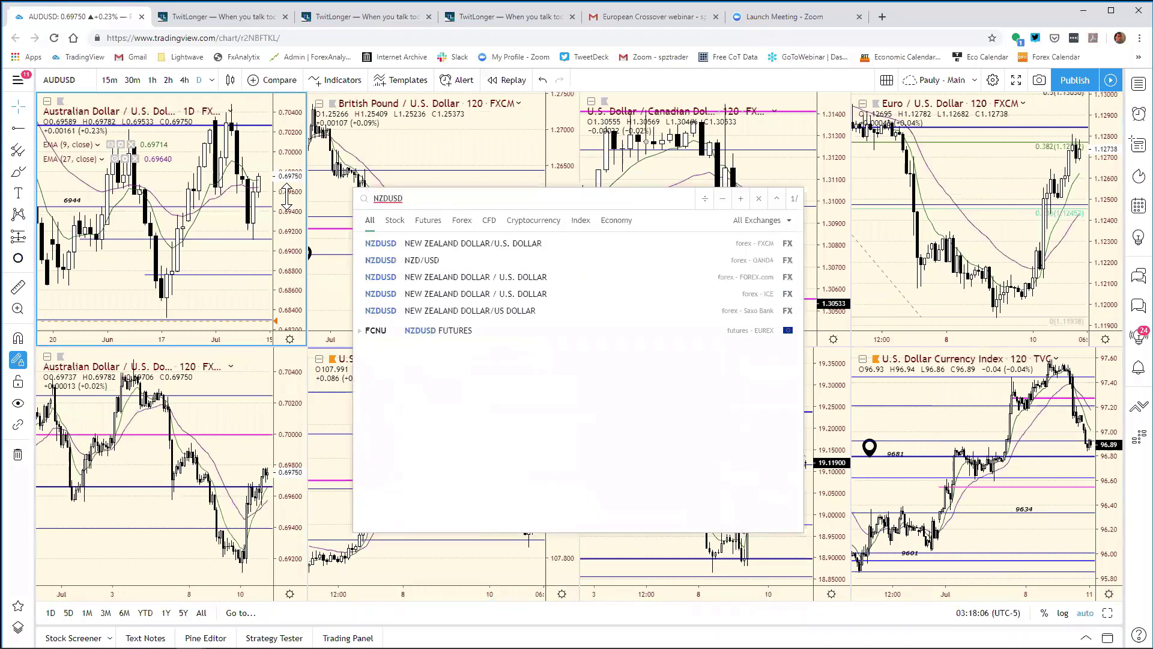
pyautogui.press('Return')
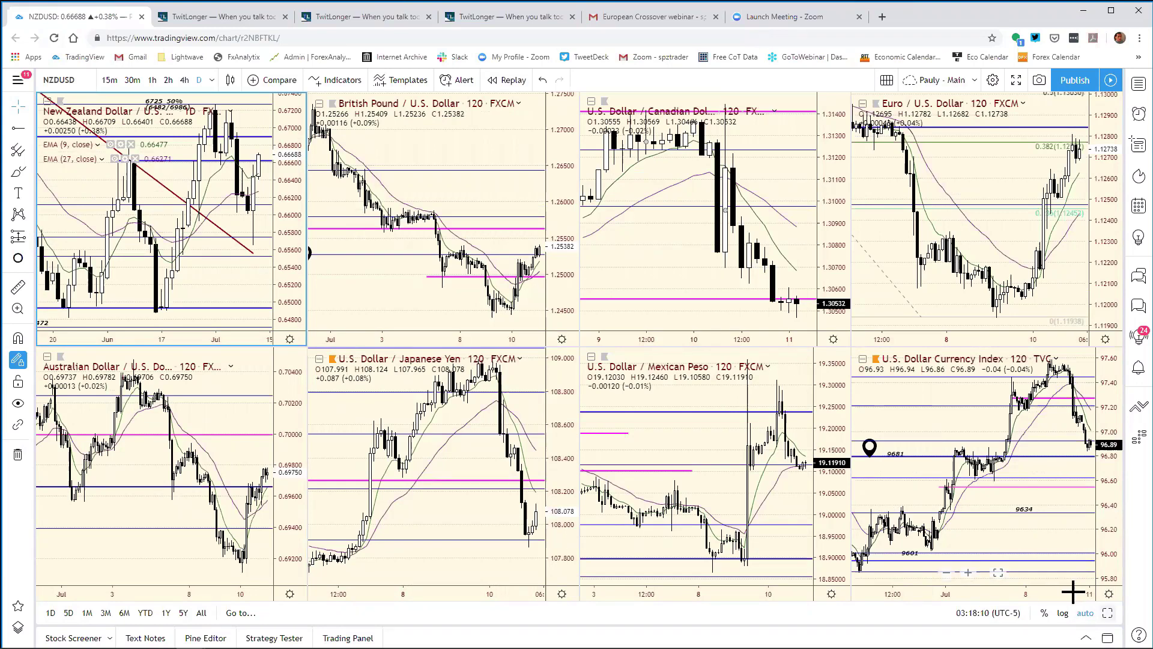
pyautogui.hotkey('alt', 'Return')
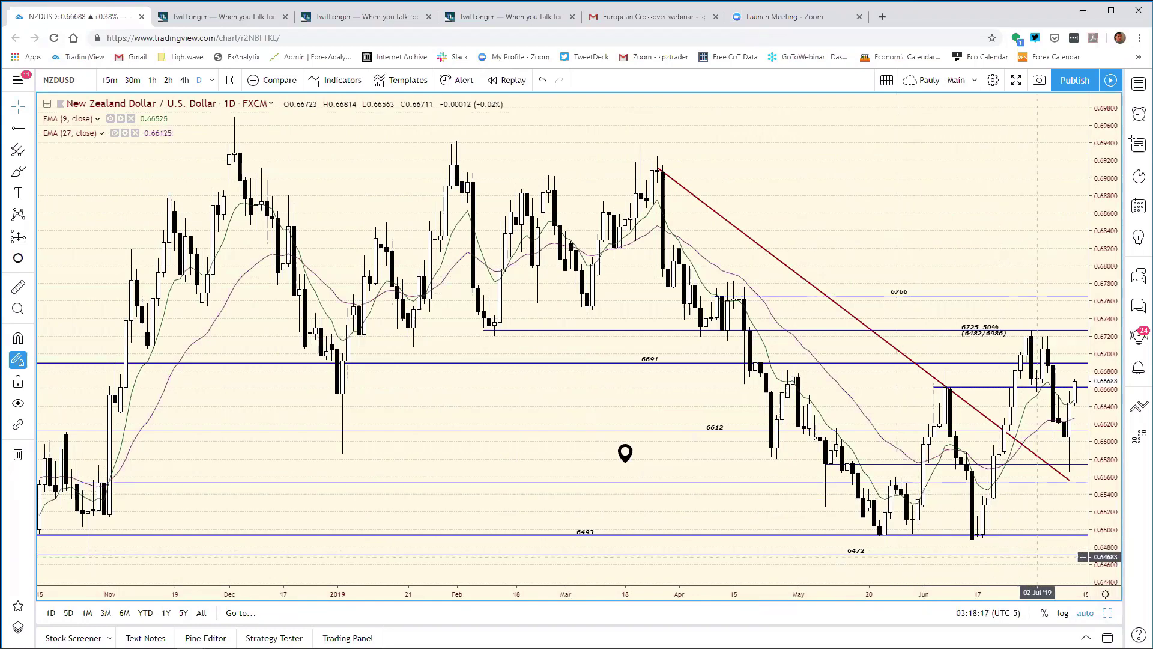
# Replace the lower-left Australian Dollar chart with NZDUSD and maximize that pane
pyautogui.hotkey('alt', 'Return')
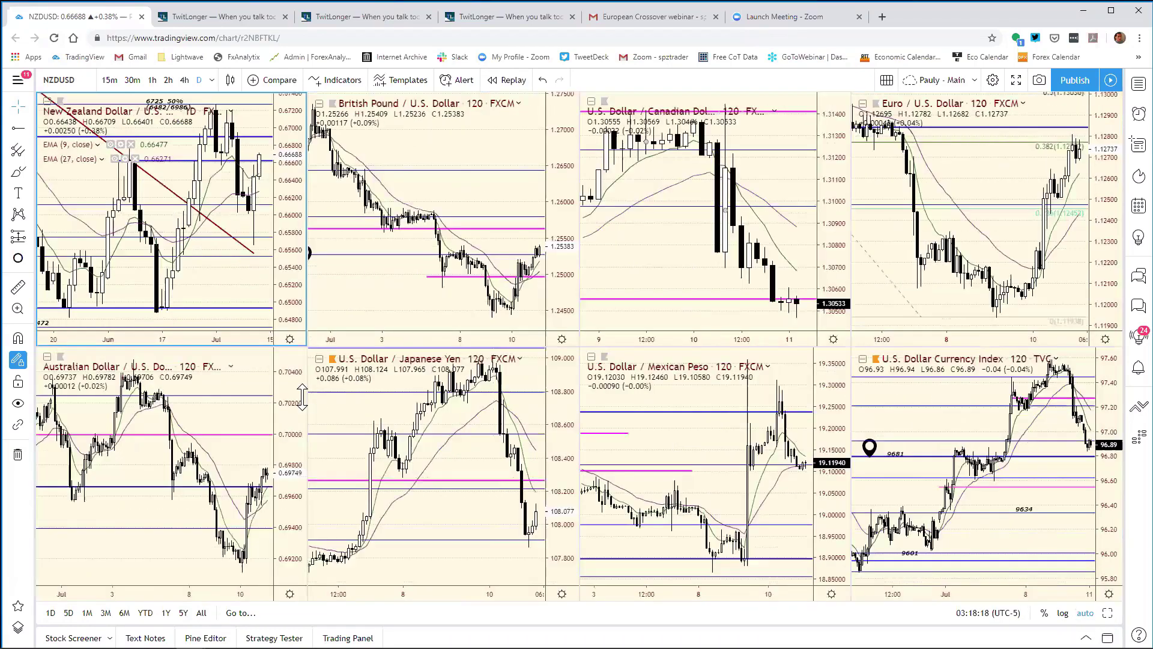
pyautogui.click(290, 388)
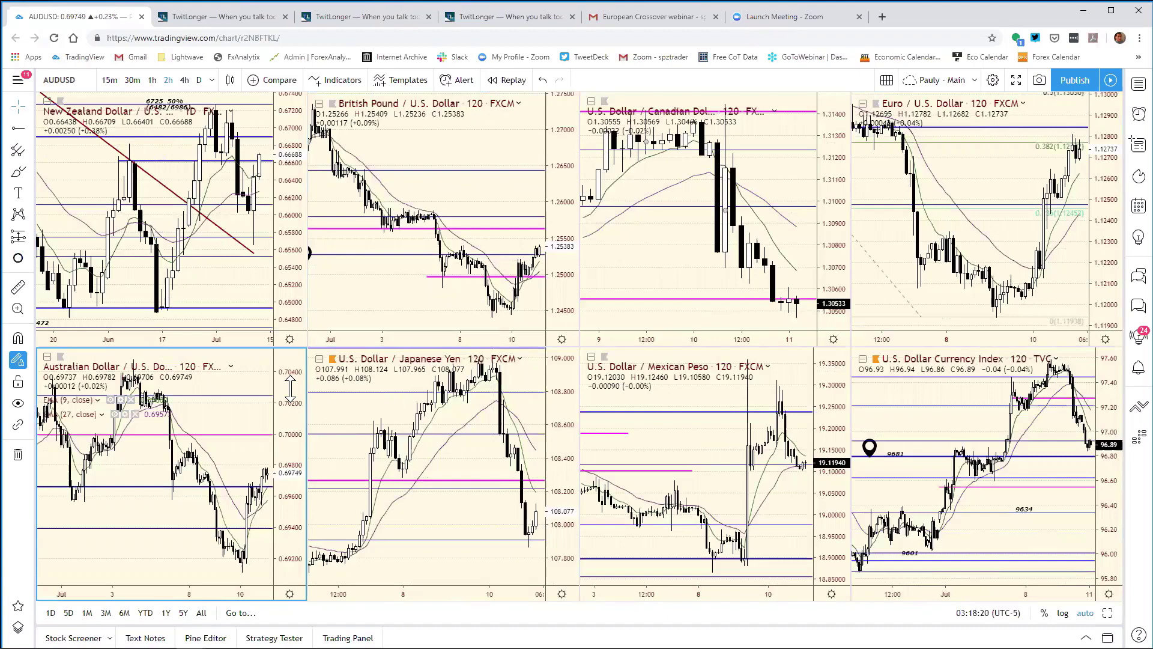
pyautogui.write('NZDUSD')
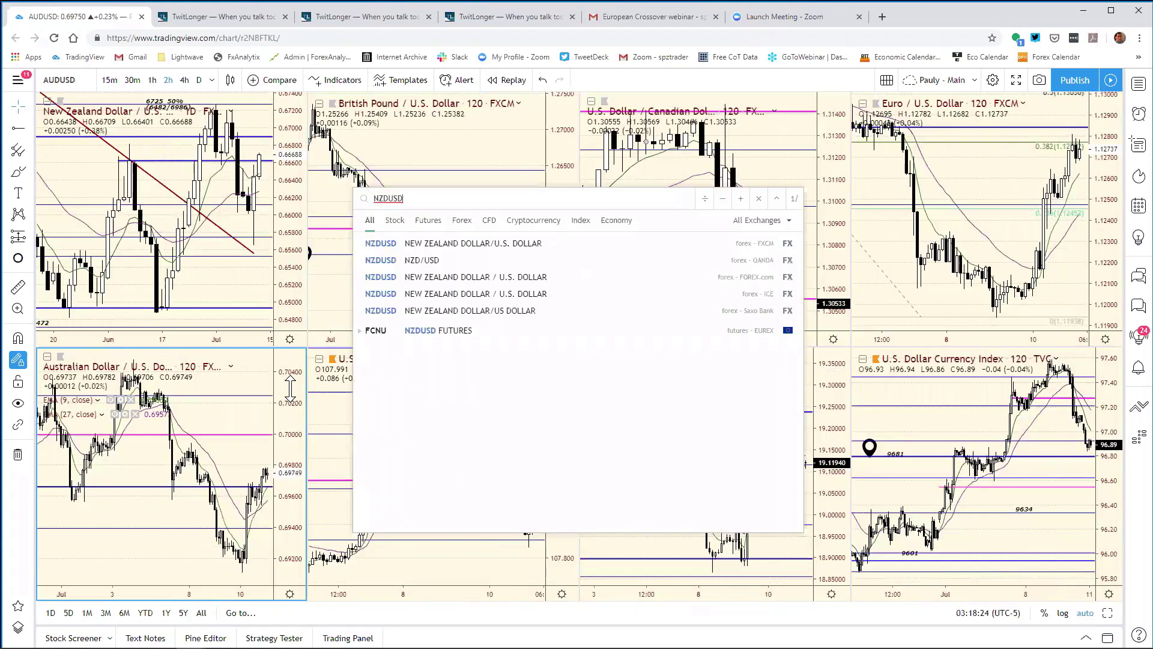
pyautogui.press('Return')
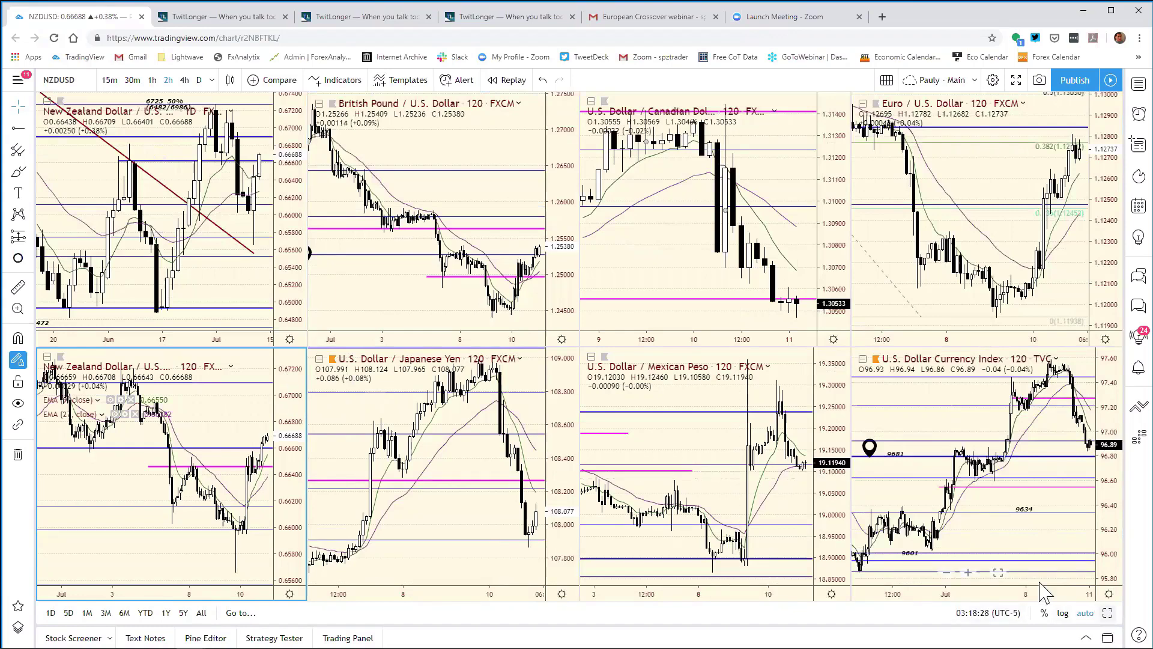
pyautogui.hotkey('alt', 'Return')
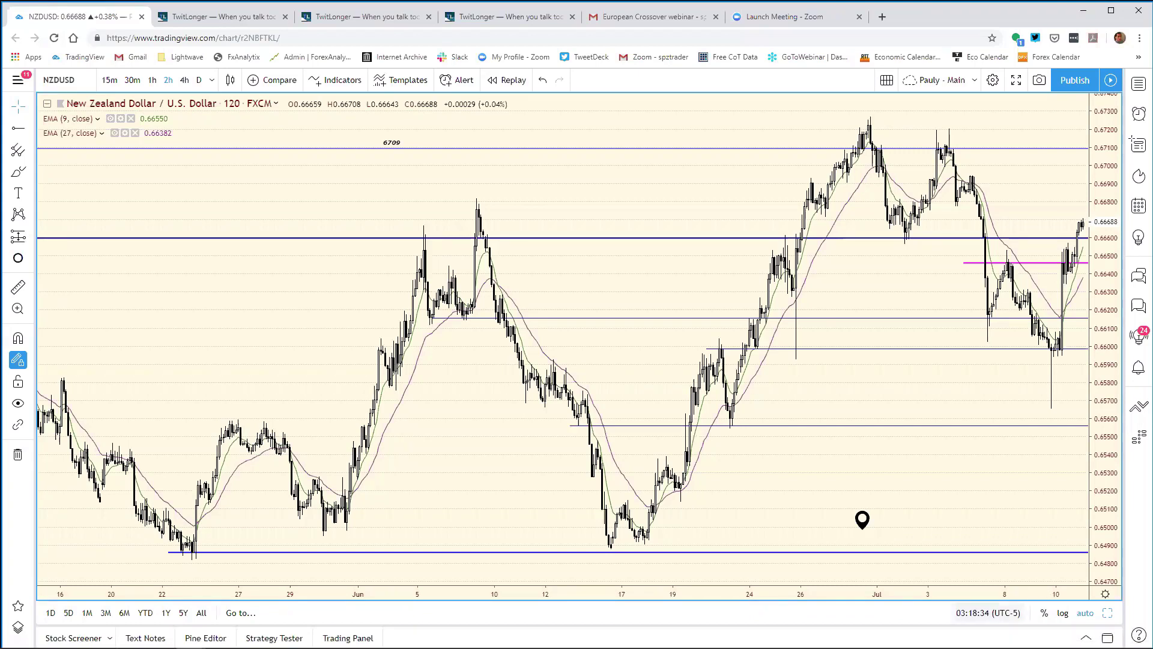
pyautogui.moveTo(943, 593)
pyautogui.mouseDown()
pyautogui.moveTo(920, 597)
pyautogui.moveTo(940, 594)
pyautogui.mouseUp()
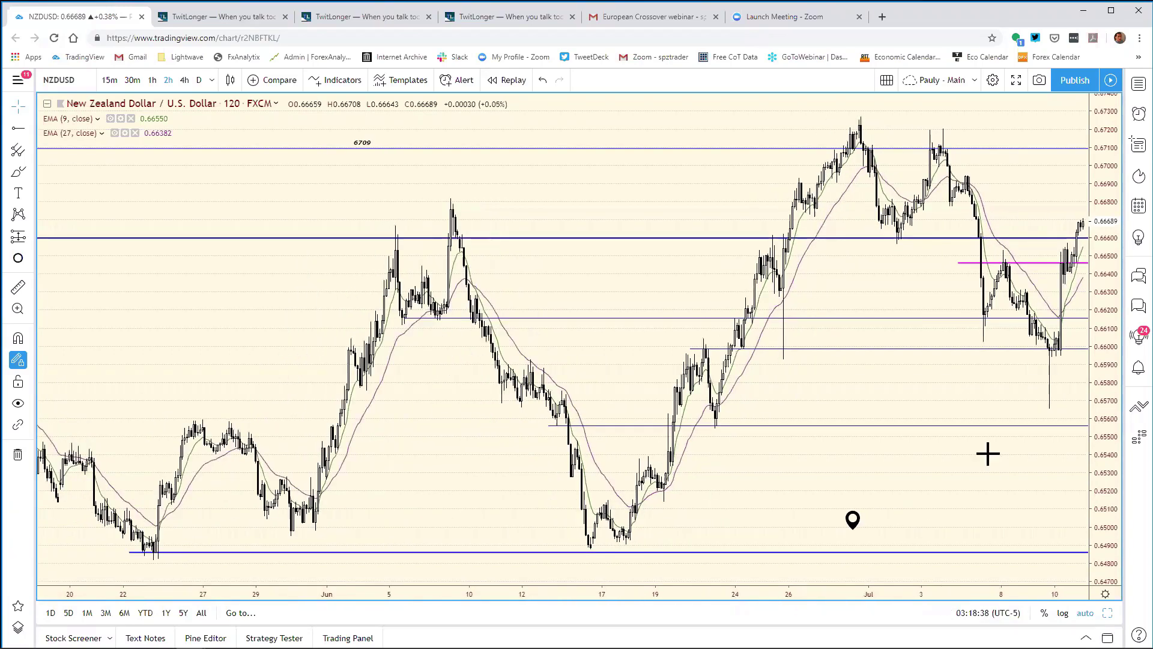
pyautogui.click(24, 160)
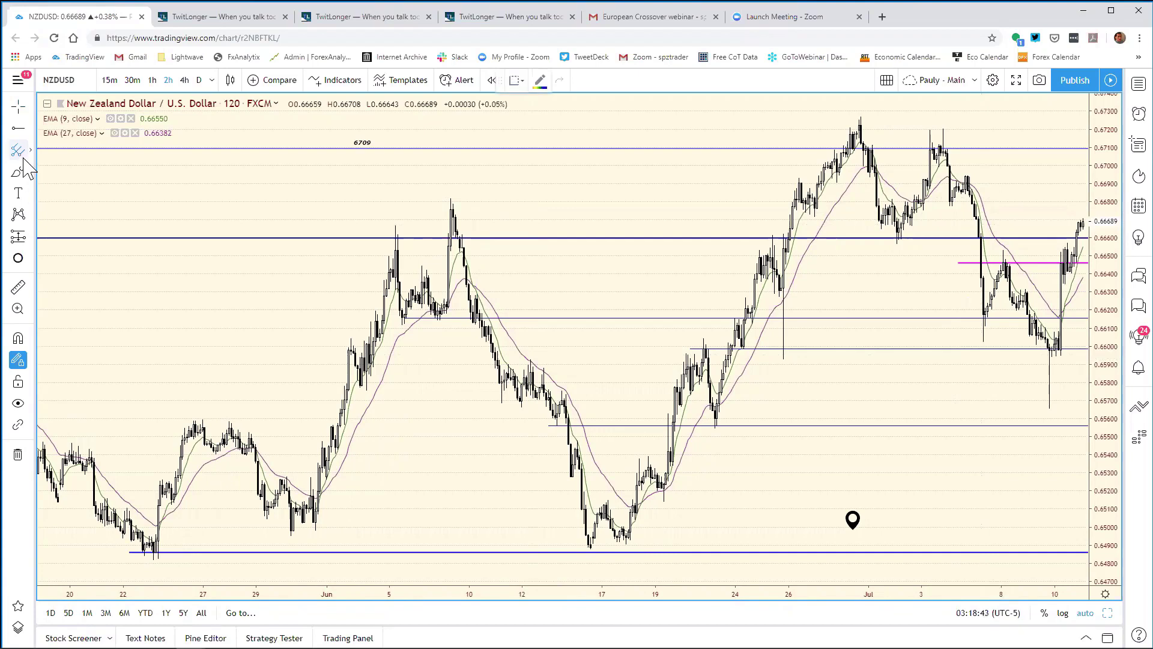
pyautogui.click(30, 149)
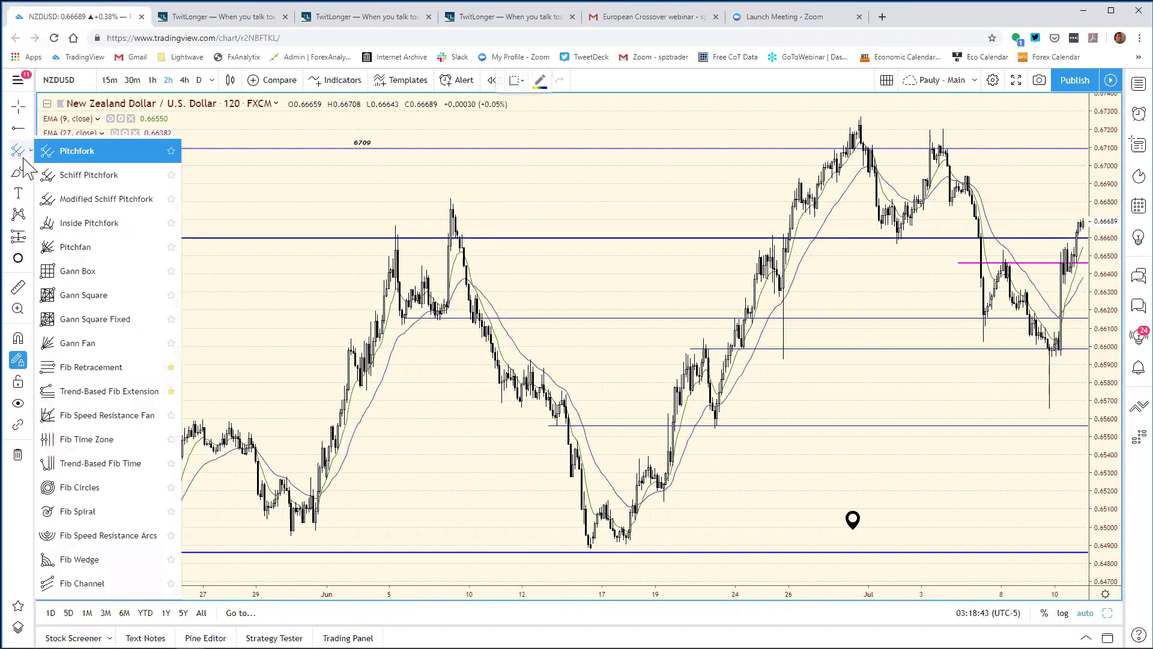
pyautogui.click(94, 367)
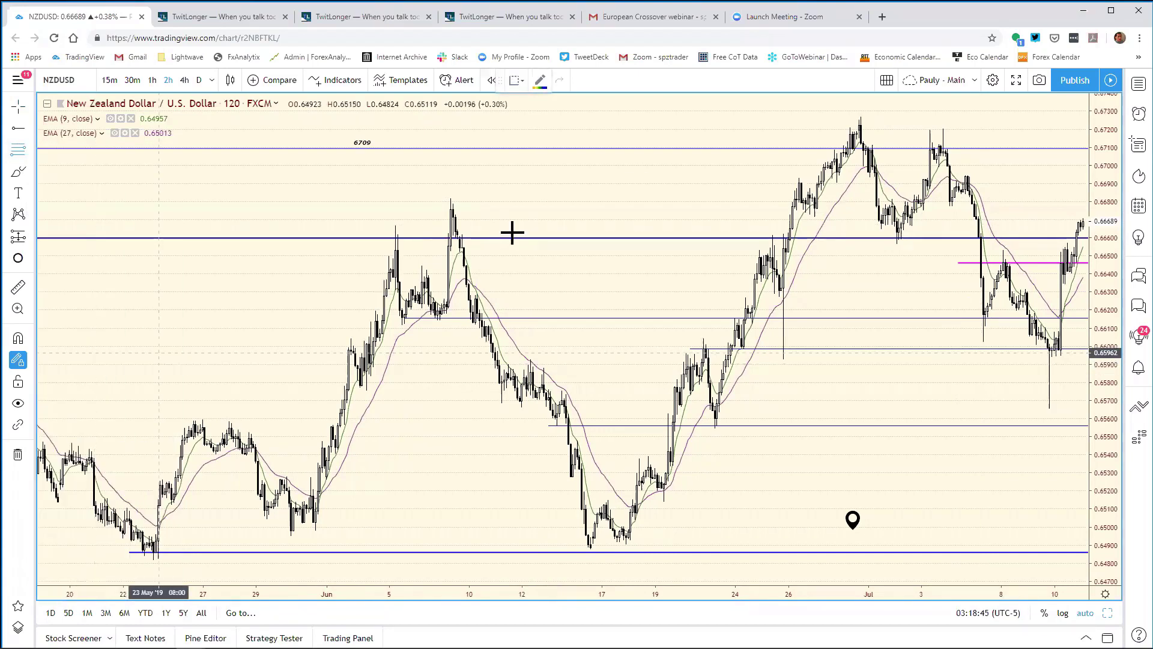
pyautogui.click(812, 117)
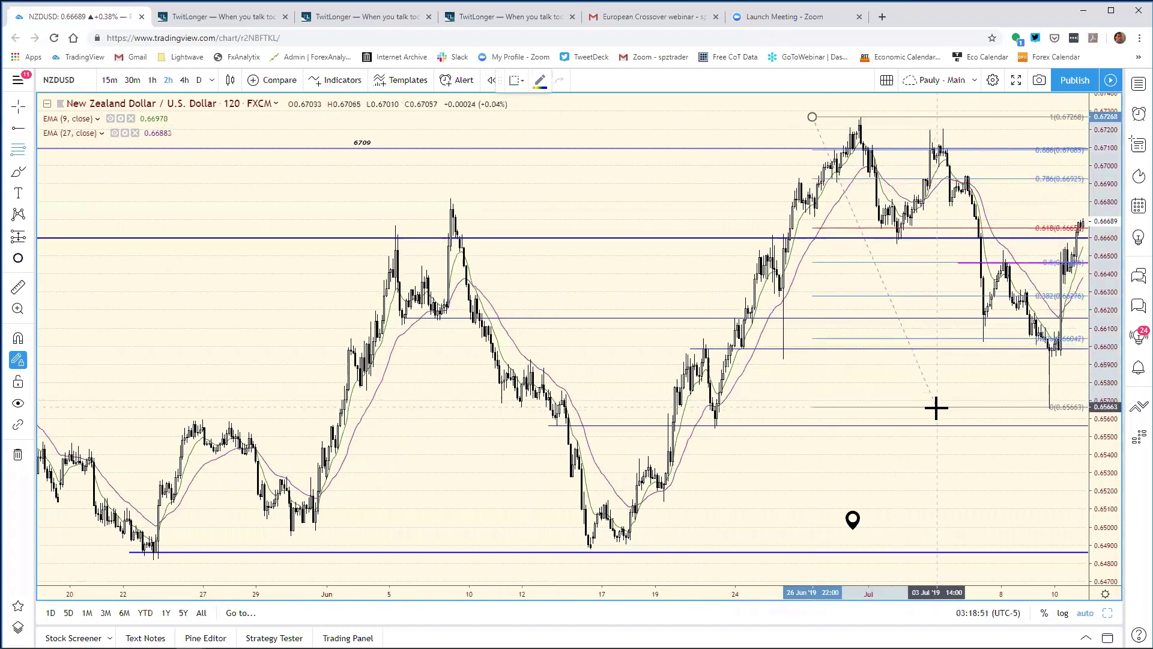
pyautogui.click(936, 408)
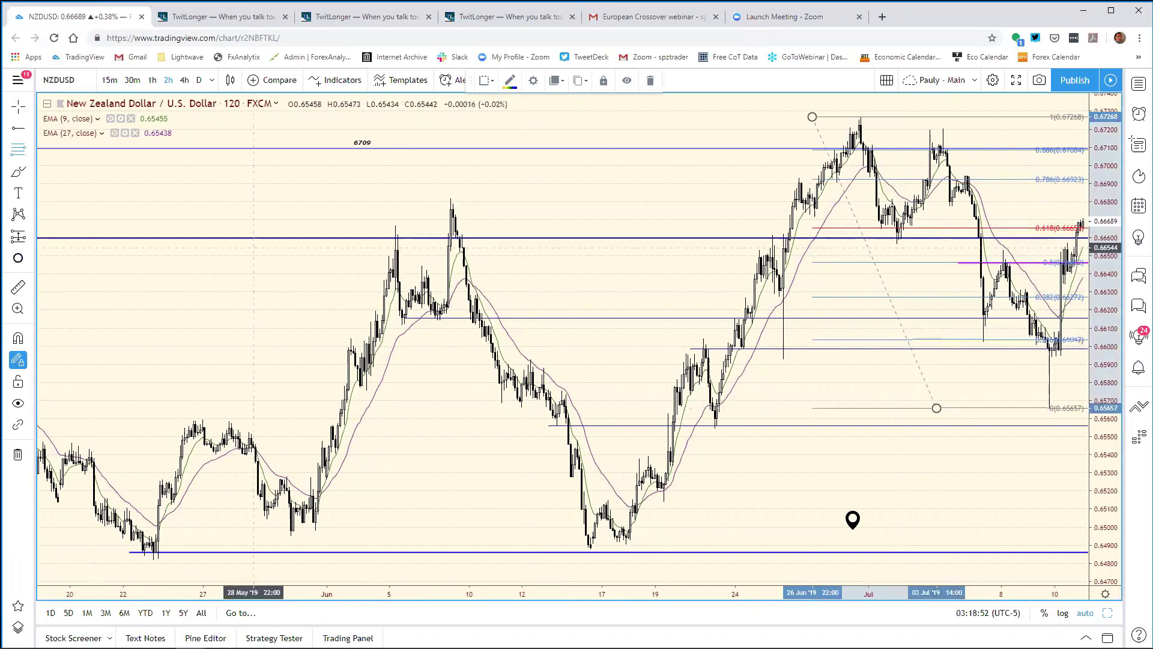
pyautogui.click(28, 107)
pyautogui.click(54, 109)
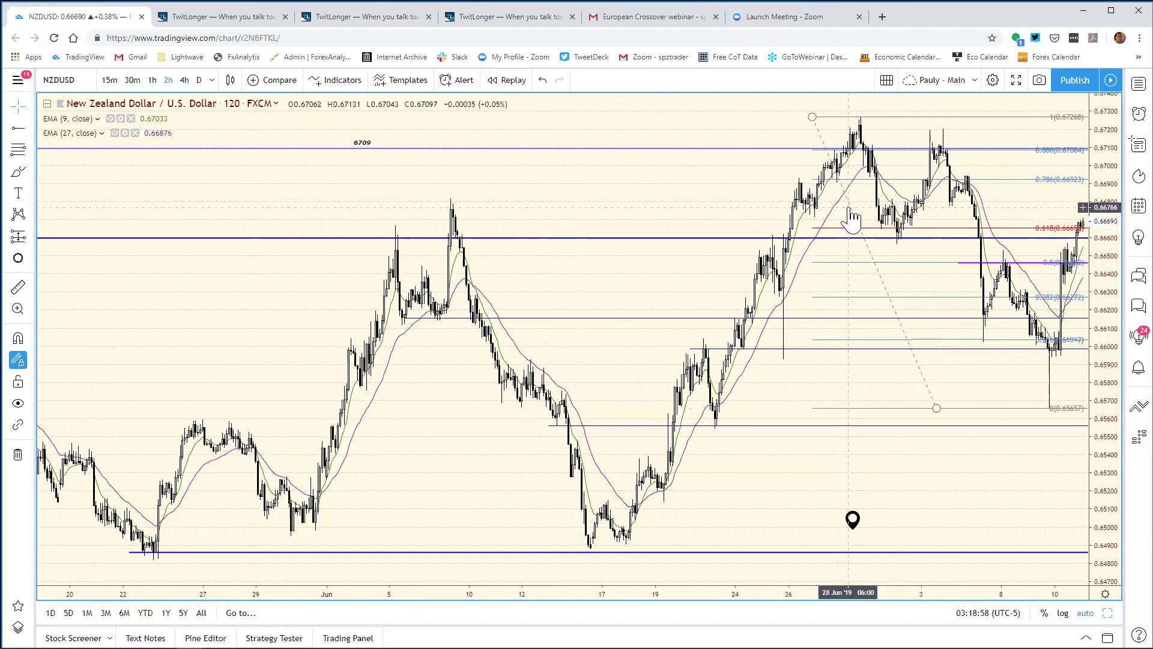
pyautogui.rightClick(851, 211)
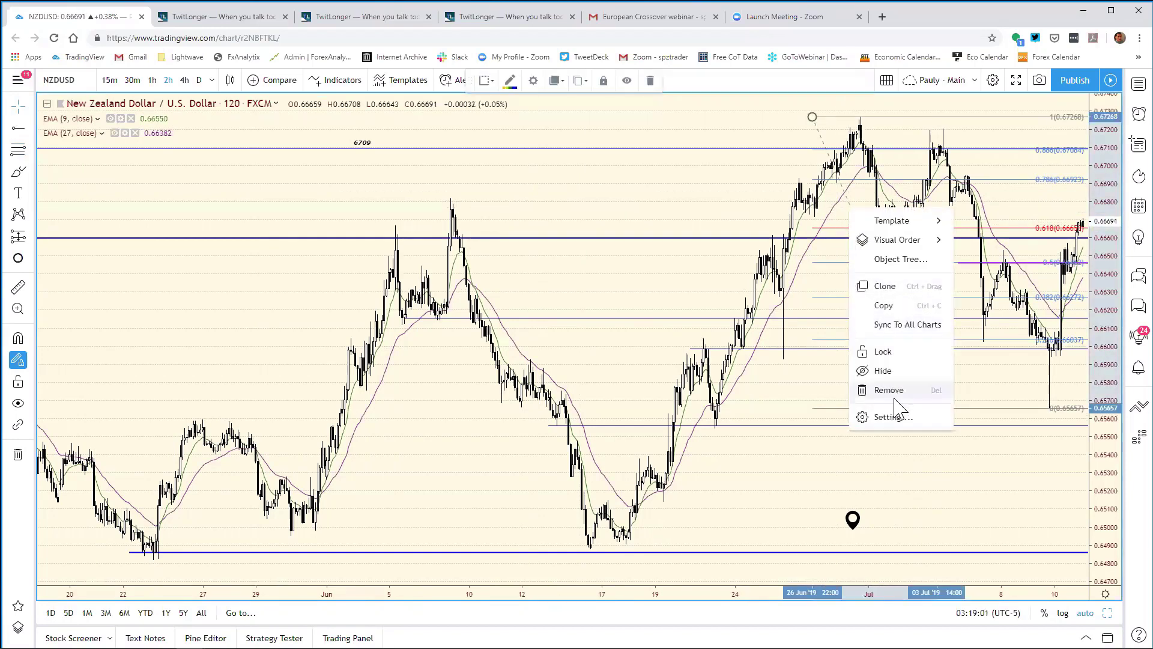
pyautogui.moveTo(918, 221)
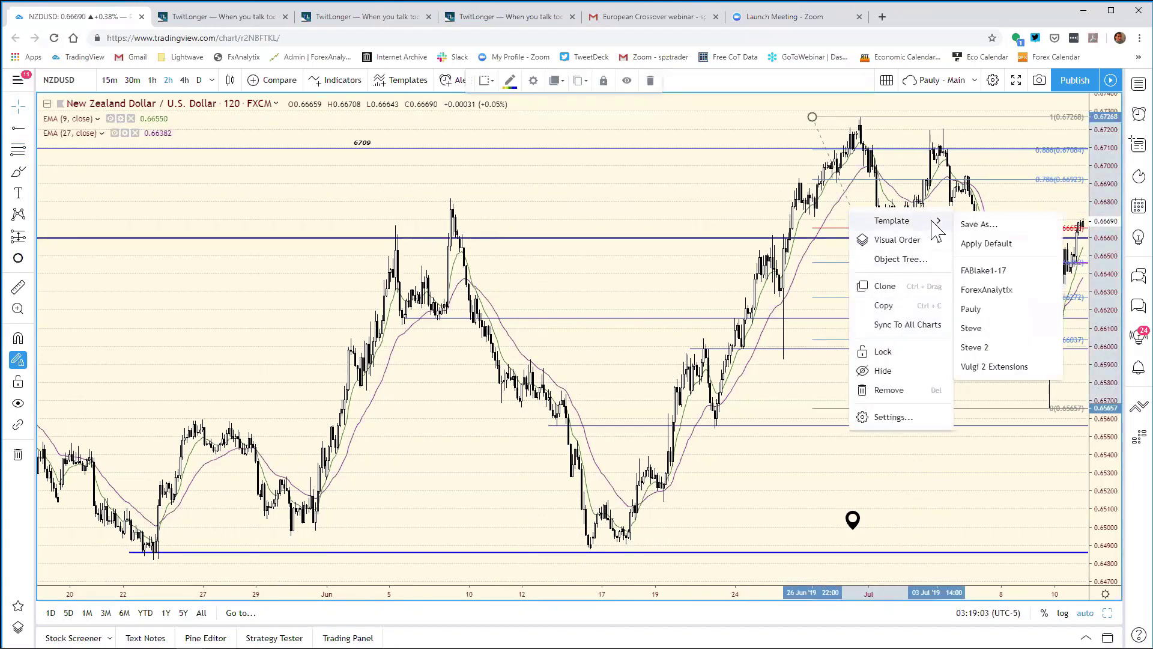
pyautogui.click(982, 309)
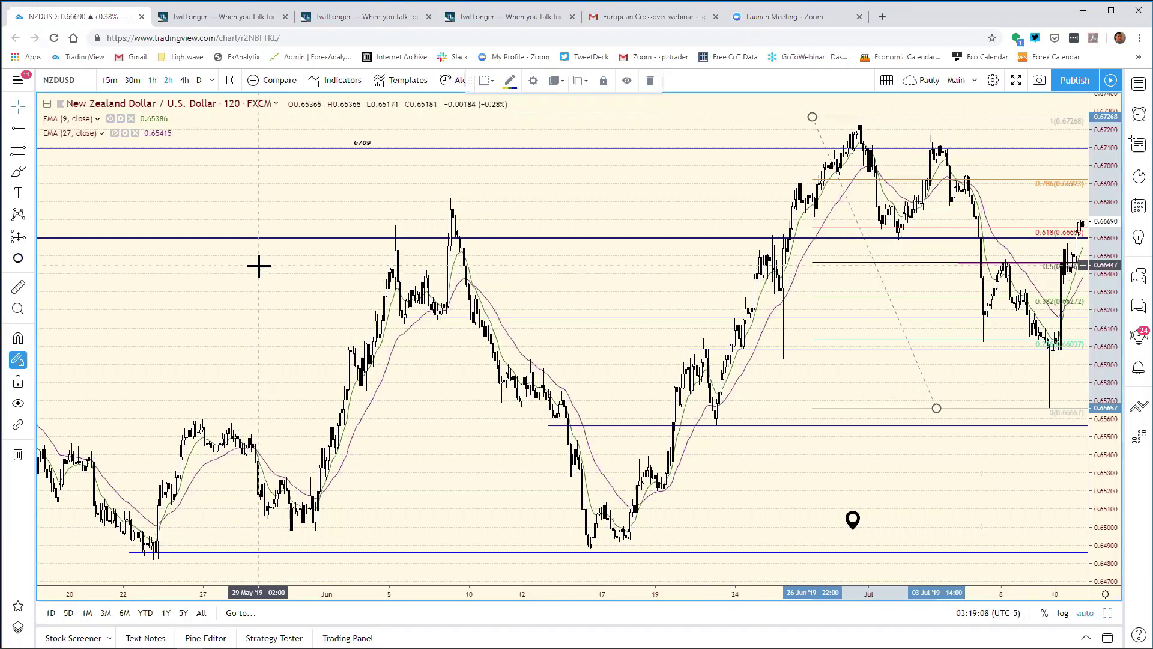
pyautogui.rightClick(925, 383)
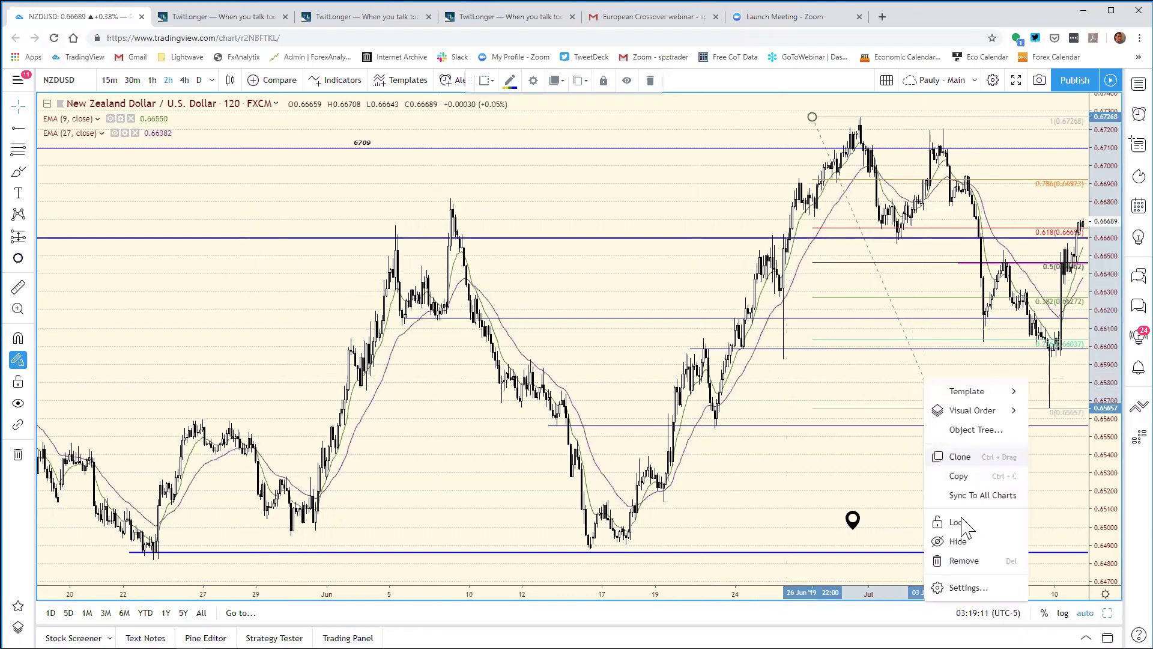
pyautogui.click(963, 560)
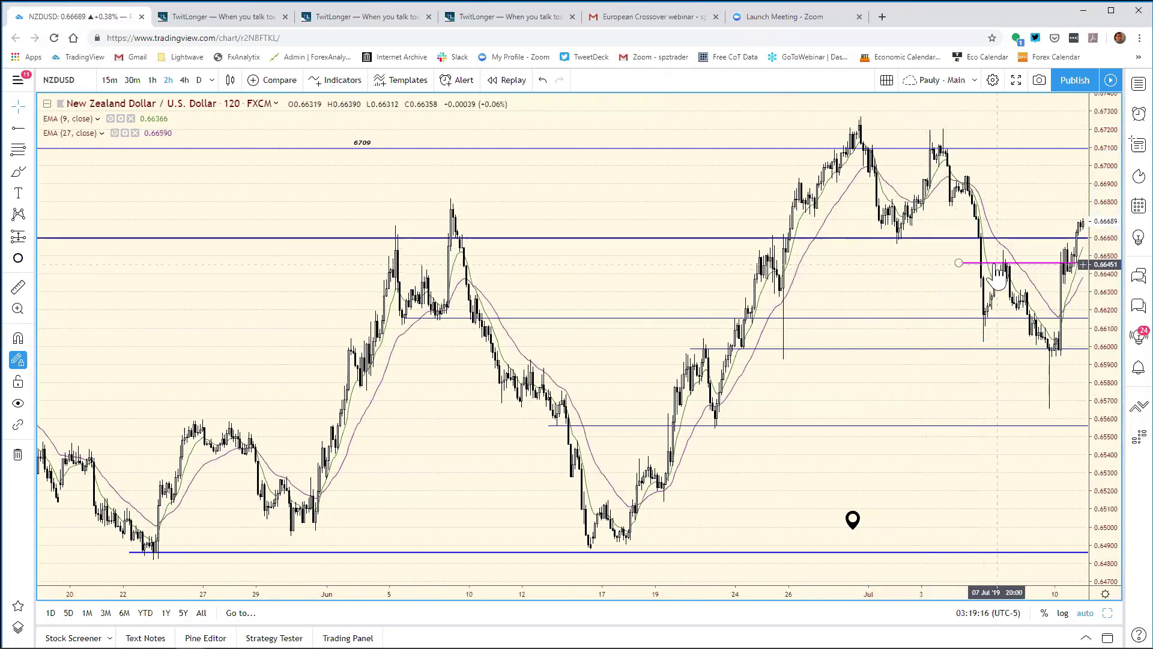
# Raise the NZDUSD magenta ray to about 0.6679, check the blue 0.66600 line, then bring up Excel
pyautogui.moveTo(956, 262)
pyautogui.mouseDown()
pyautogui.moveTo(942, 227)
pyautogui.moveTo(922, 215)
pyautogui.mouseUp()
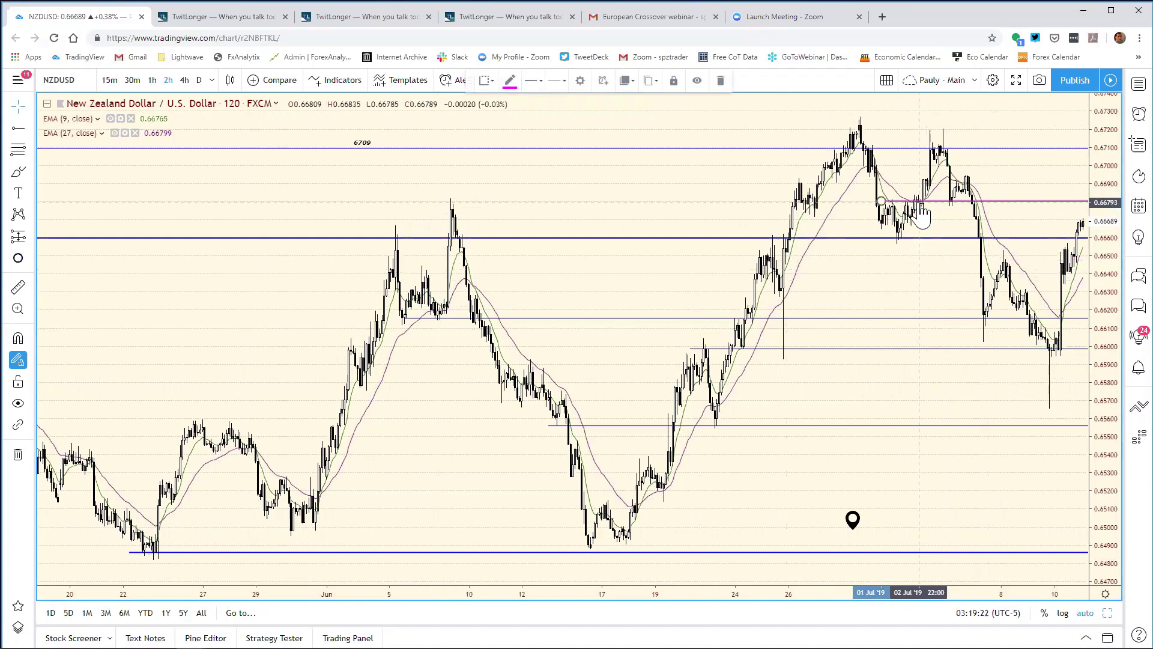
pyautogui.click(968, 238)
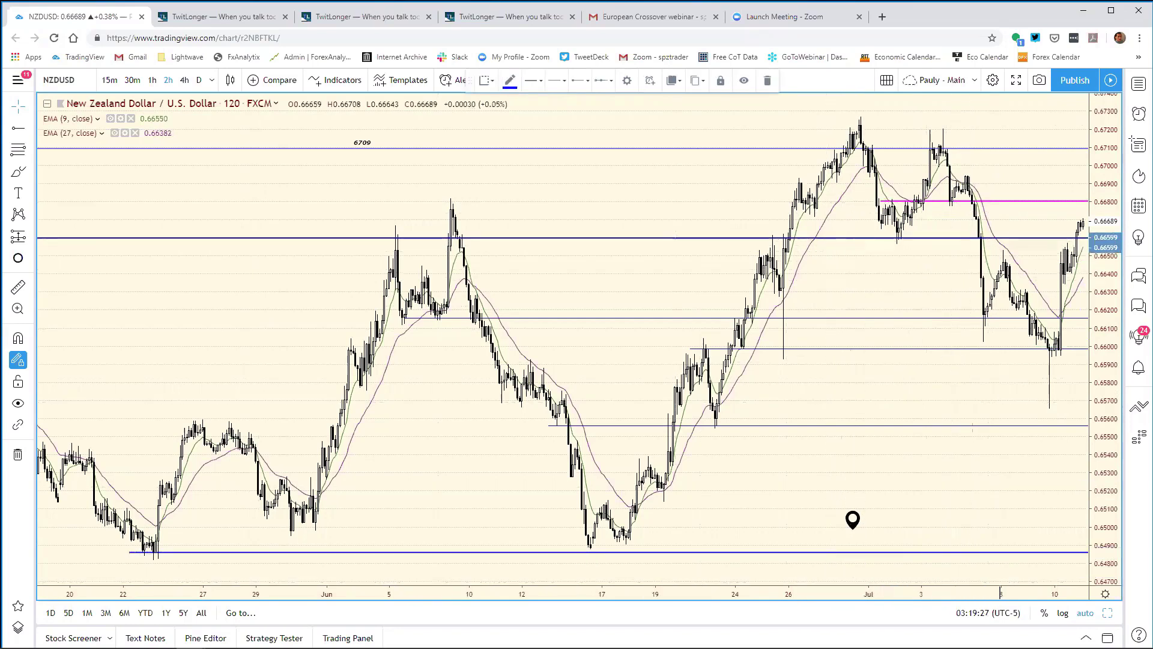
pyautogui.moveTo(279, 636)
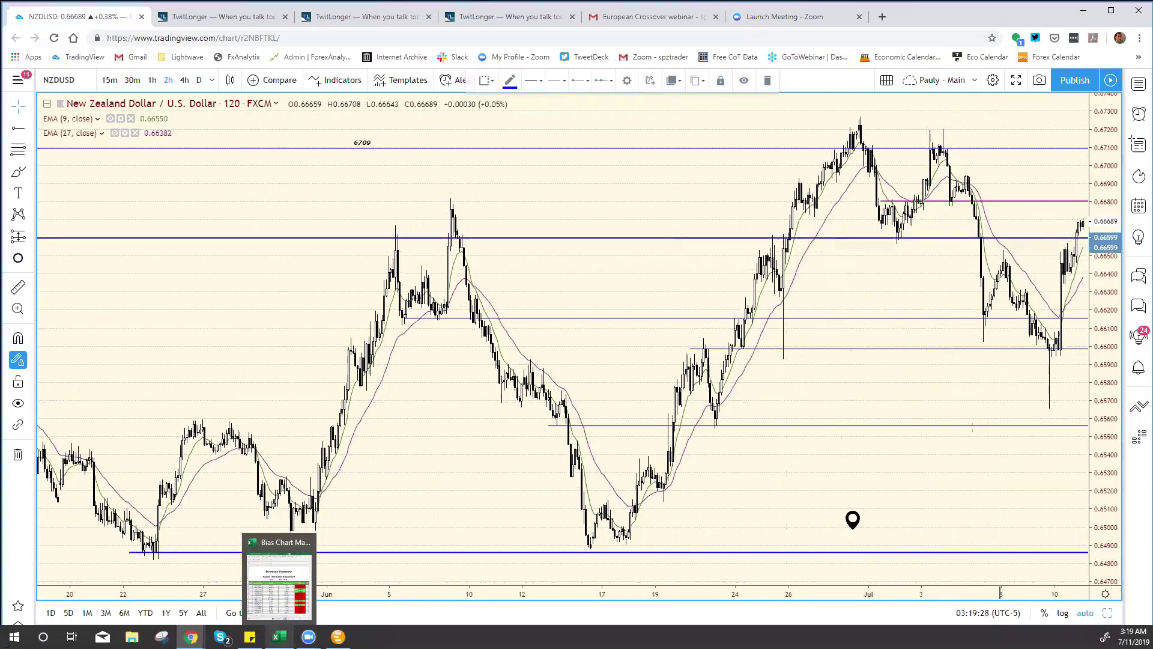
pyautogui.click(278, 586)
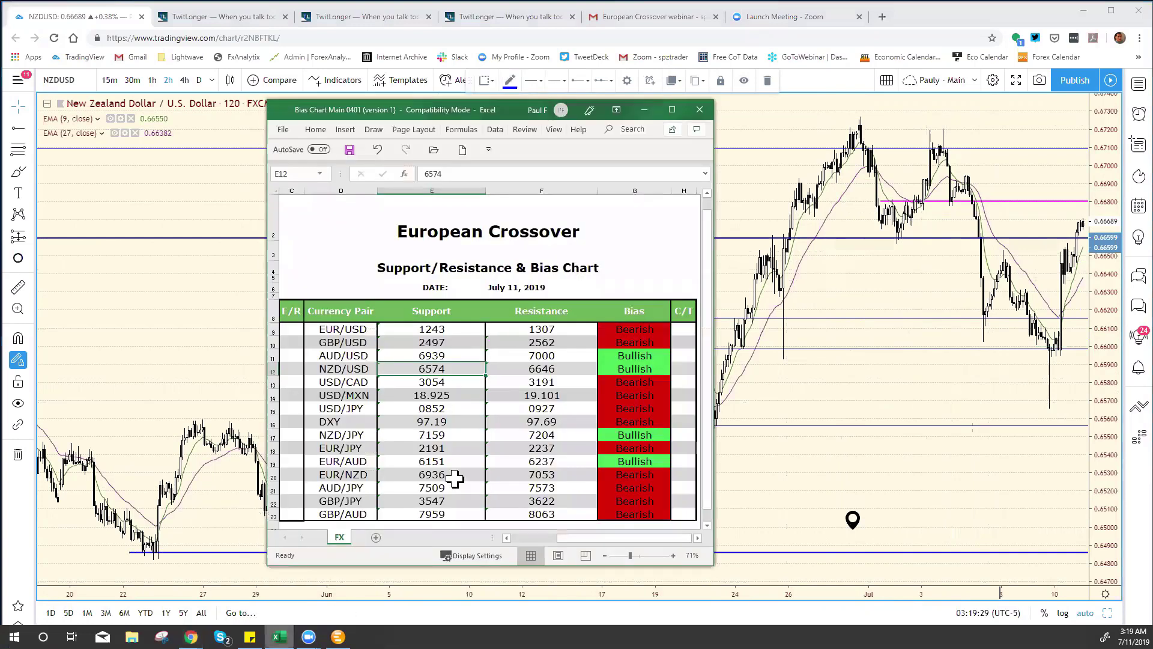
# Change the NZD/USD resistance in F12 from 6646 to 6679 and return to the chart
pyautogui.click(559, 374)
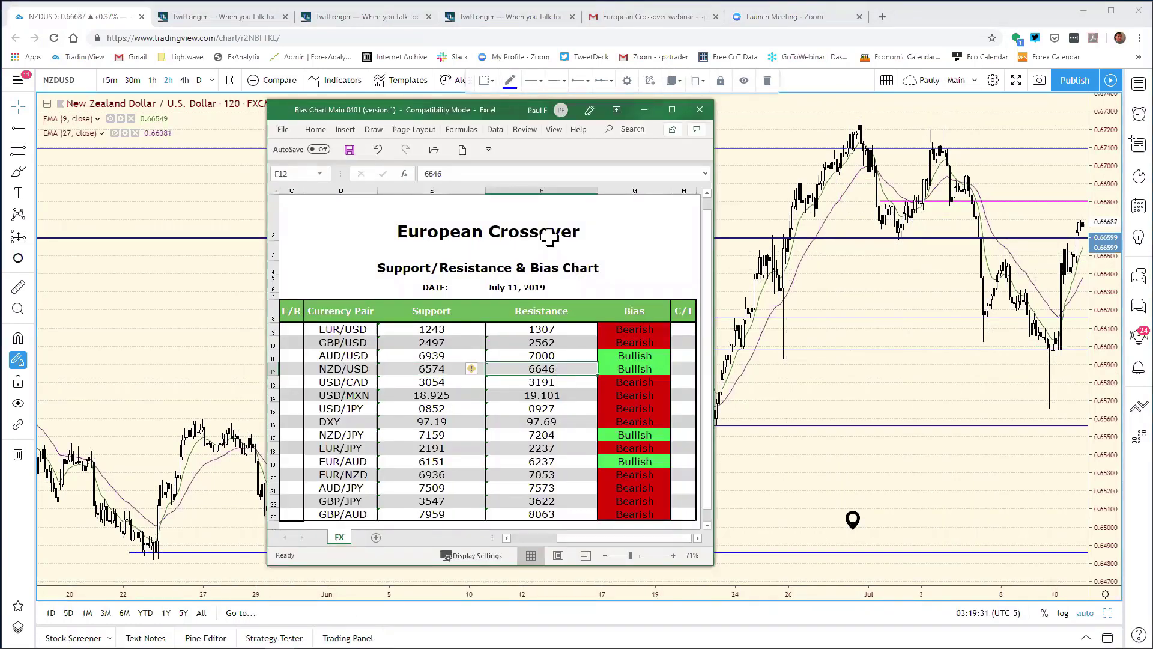
pyautogui.click(472, 172)
pyautogui.press('BackSpace')
pyautogui.press('BackSpace')
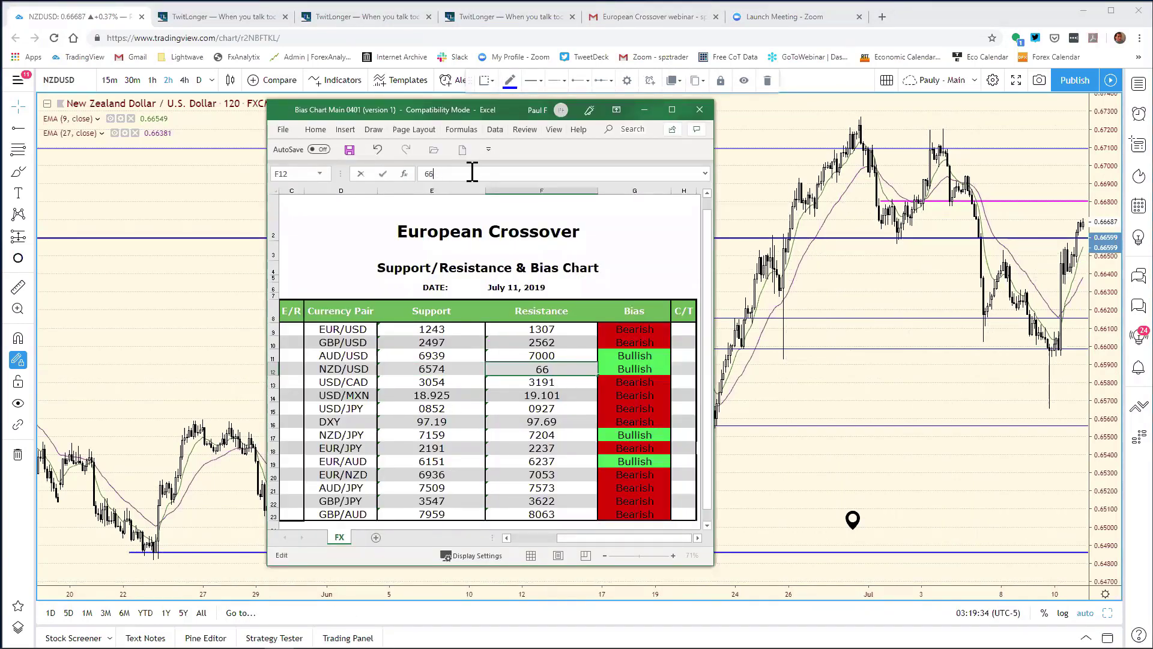
pyautogui.write('79')
pyautogui.press('Return')
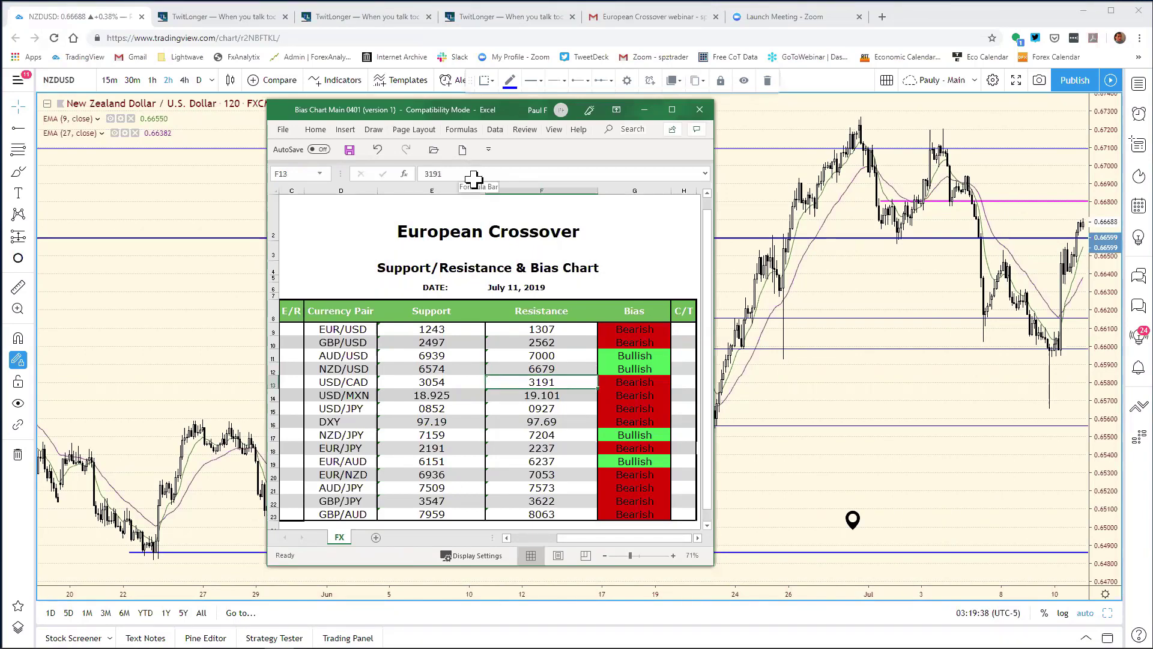
pyautogui.click(759, 172)
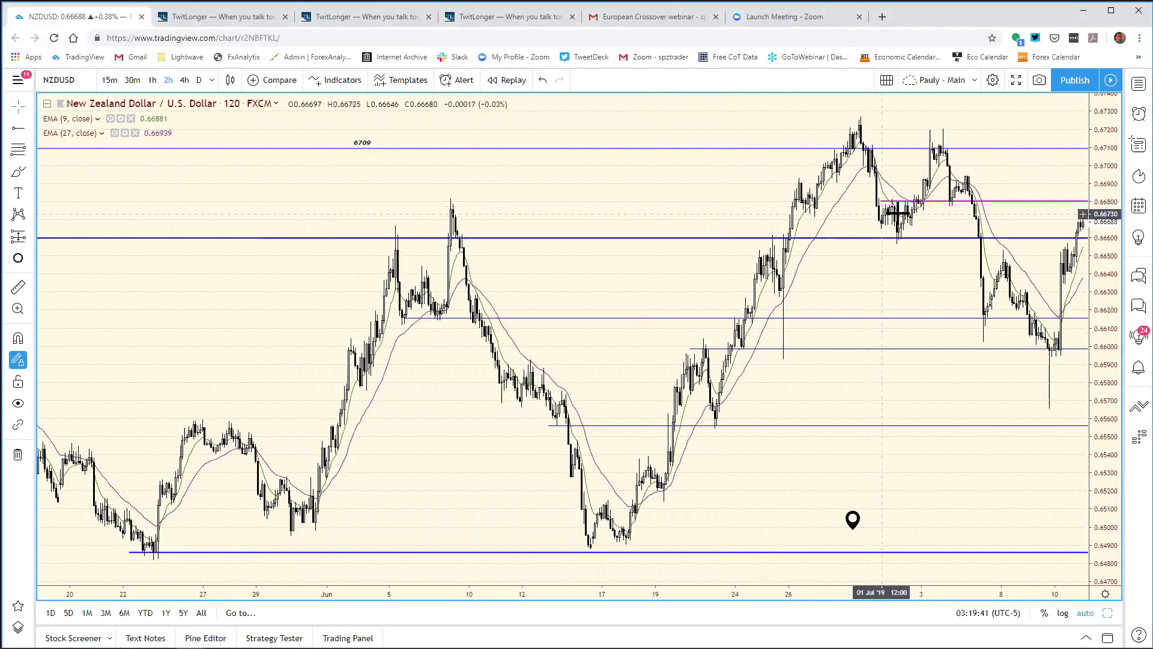
# Clone the magenta ray, move the copy down to about 0.6630, and bring Excel back up
pyautogui.rightClick(914, 201)
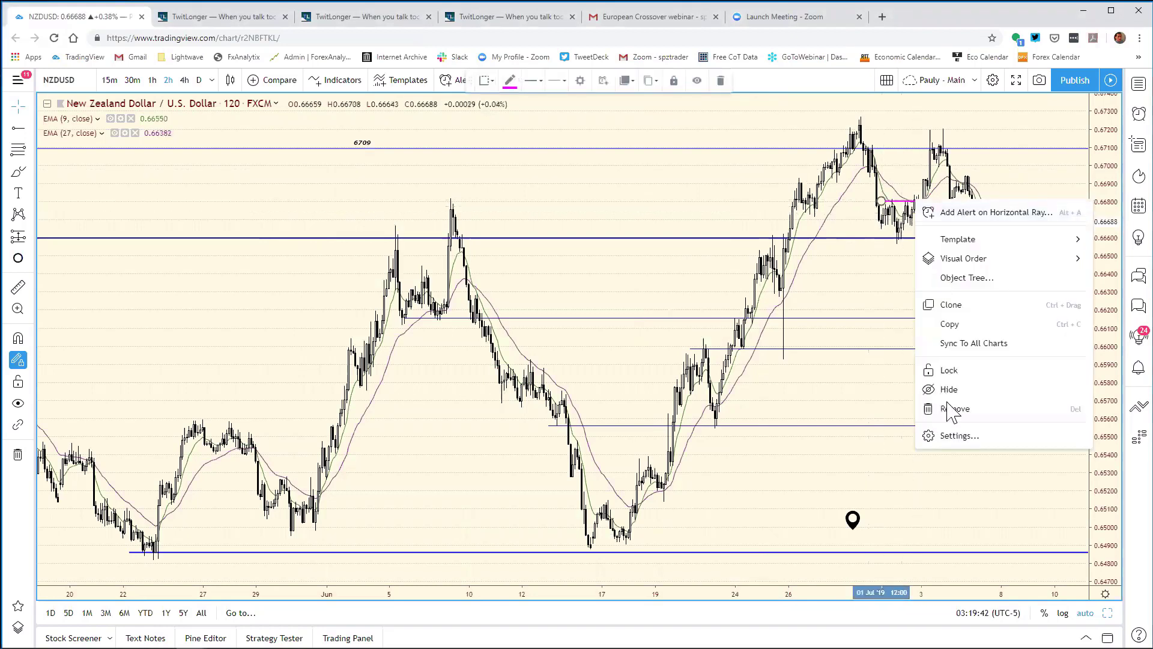
pyautogui.click(954, 305)
pyautogui.moveTo(901, 177)
pyautogui.mouseDown()
pyautogui.moveTo(1006, 322)
pyautogui.moveTo(1008, 306)
pyautogui.mouseUp()
pyautogui.click(967, 283)
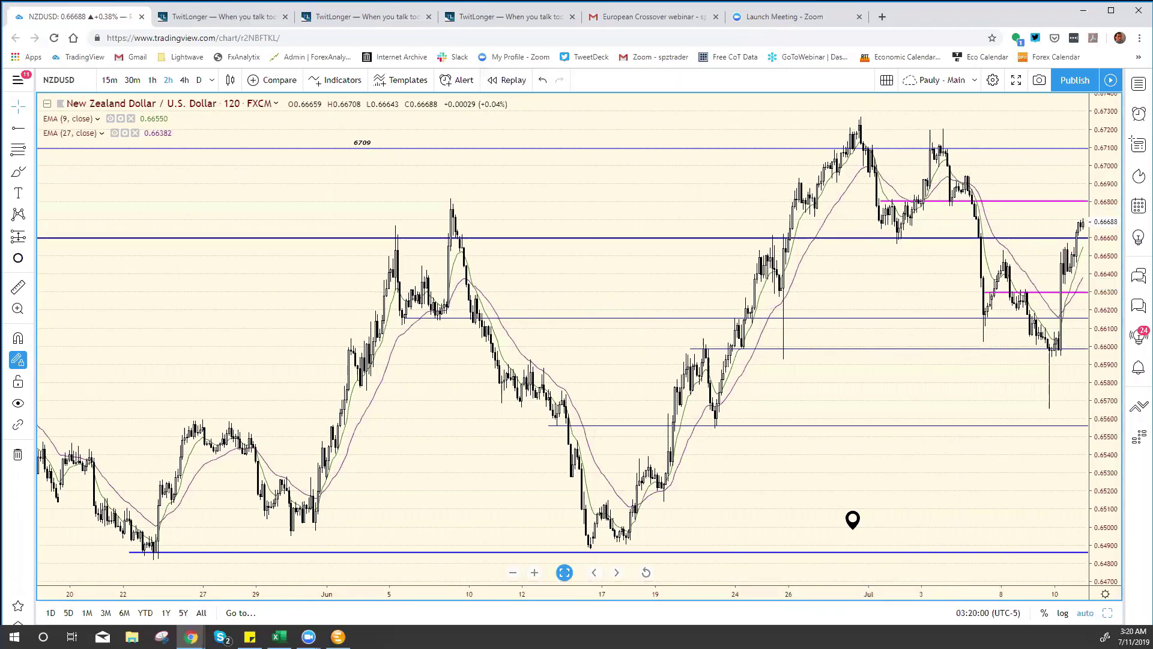
pyautogui.click(280, 637)
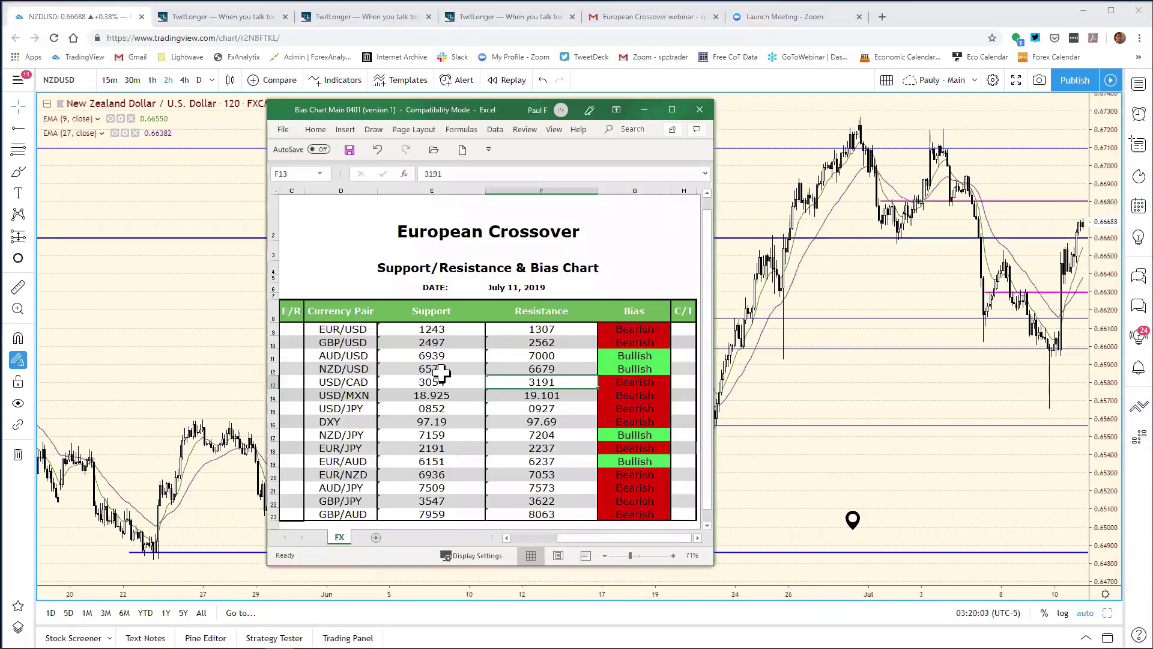
# Change the NZD/USD support in E12 from 6574 to 6629 and return to TradingView
pyautogui.click(449, 172)
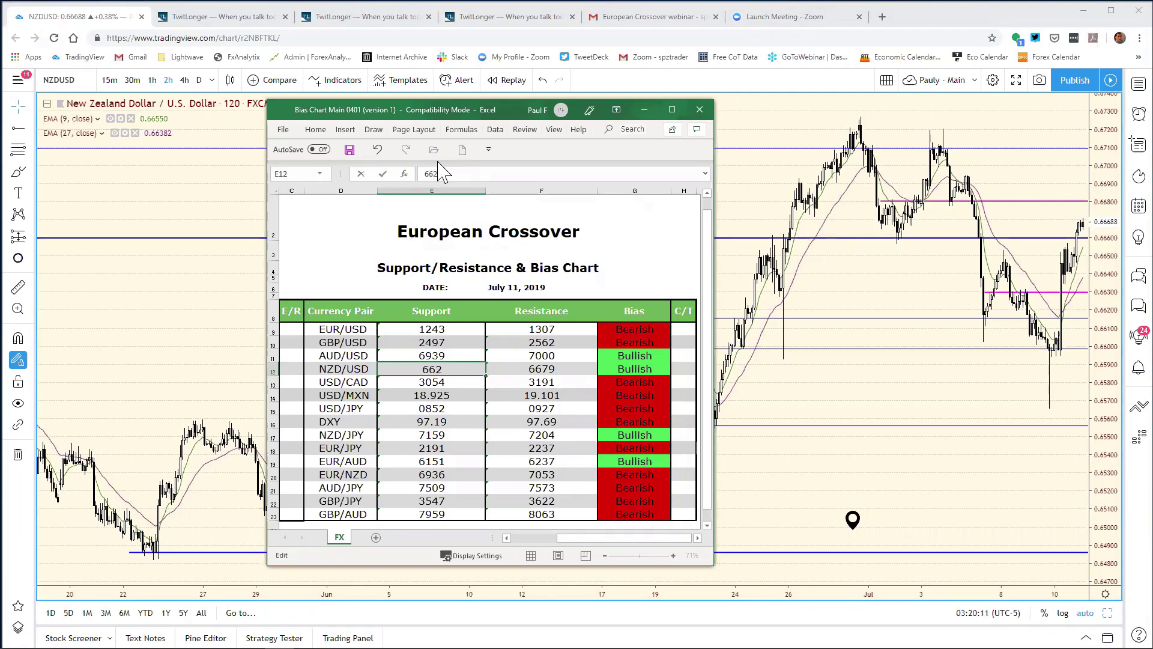
pyautogui.press('Return')
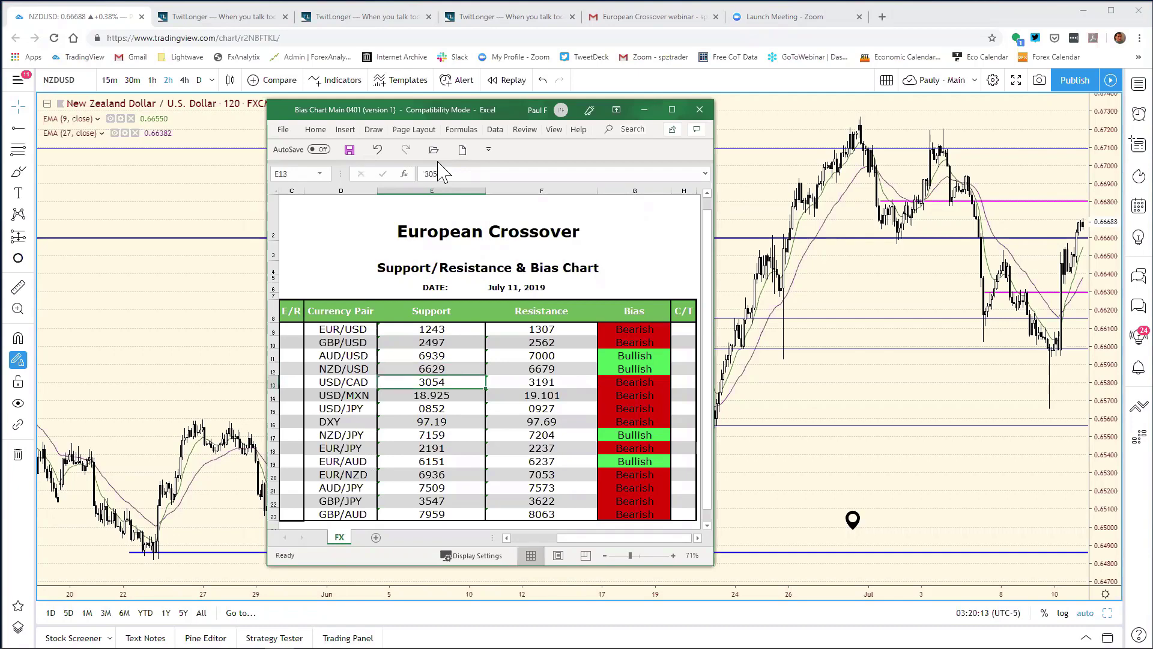
pyautogui.click(797, 213)
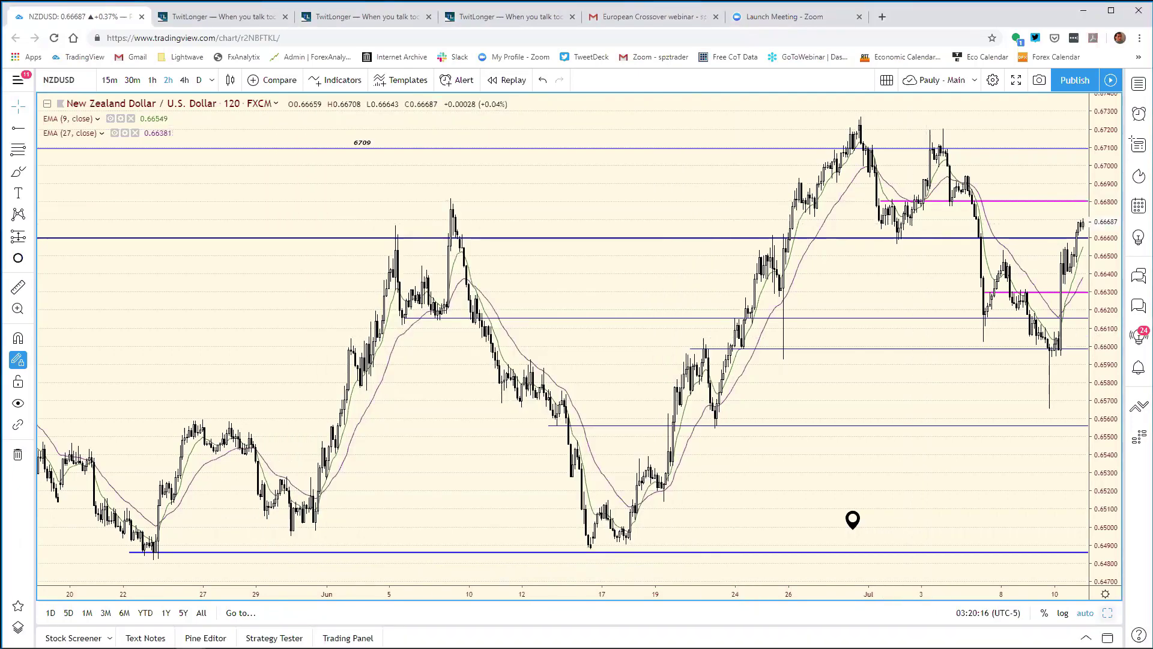
# Switch the top-left NZDUSD daily chart to USD/CAD and maximize it
pyautogui.hotkey('alt', 'Return')
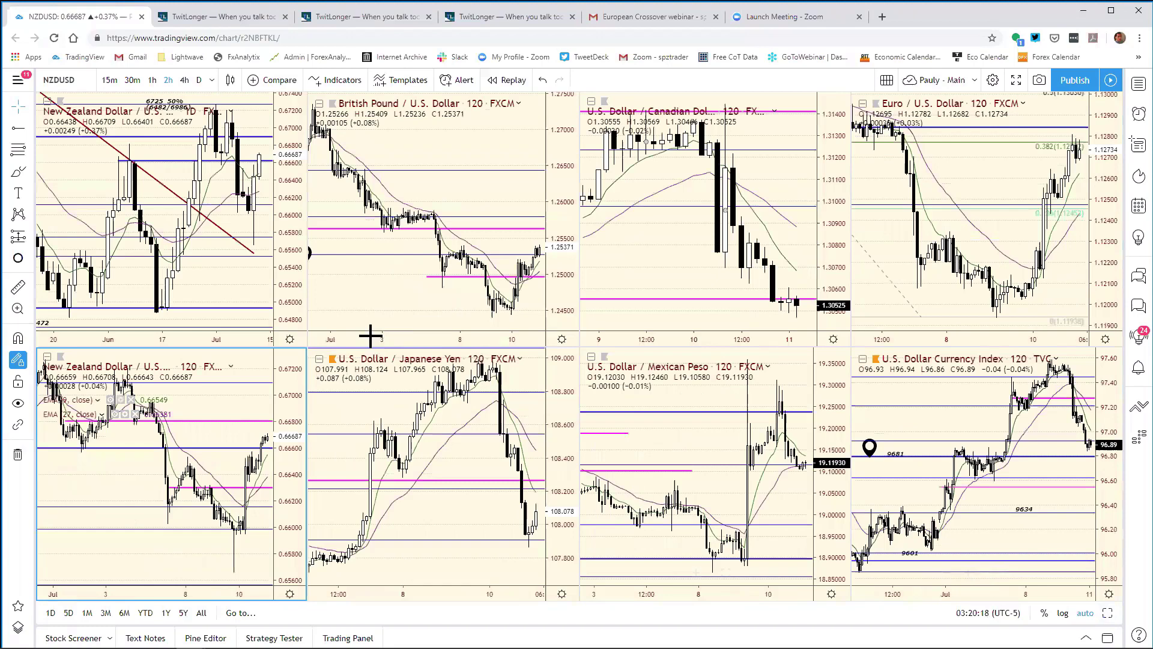
pyautogui.click(291, 207)
pyautogui.write('USDCAD')
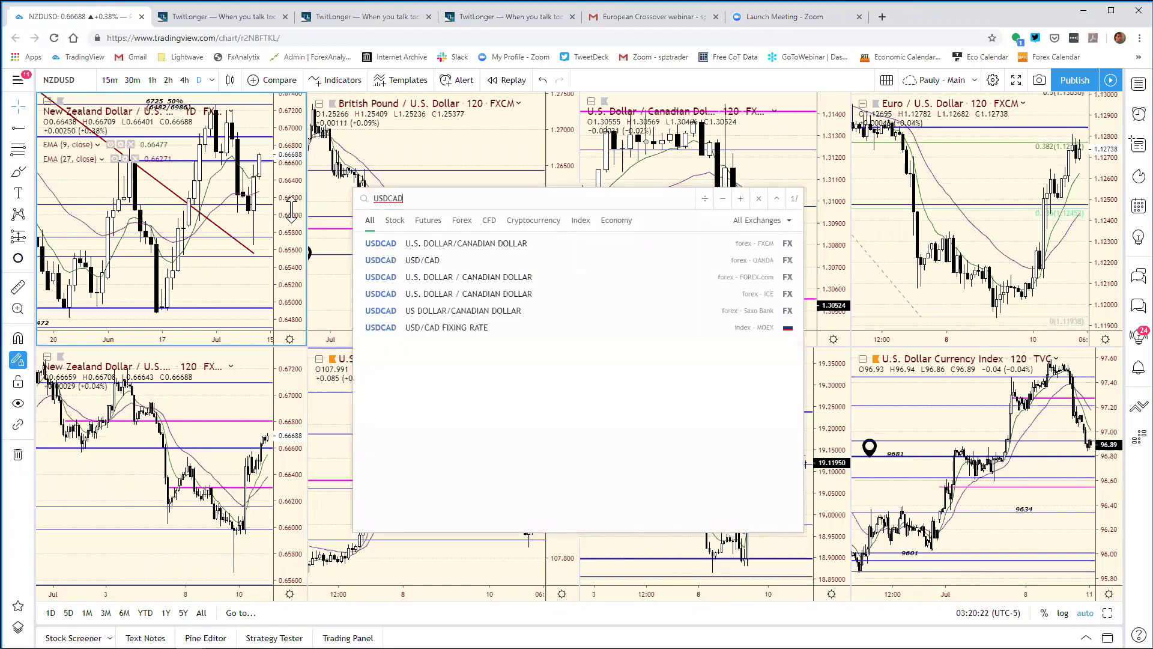
pyautogui.press('Return')
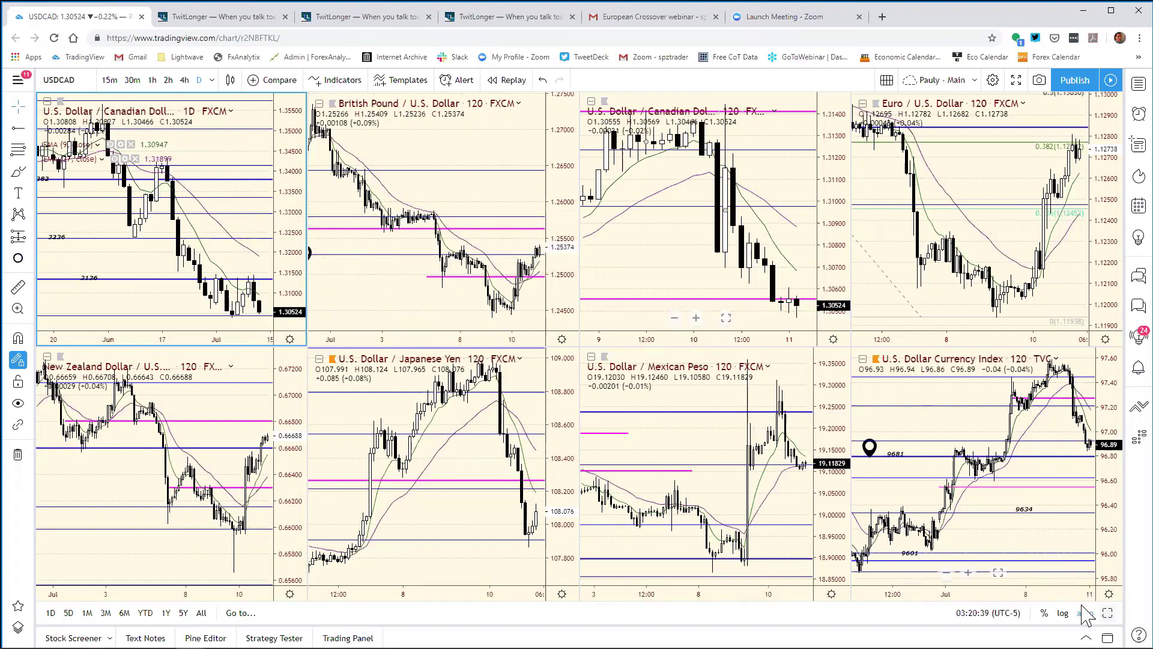
pyautogui.hotkey('alt', 'Return')
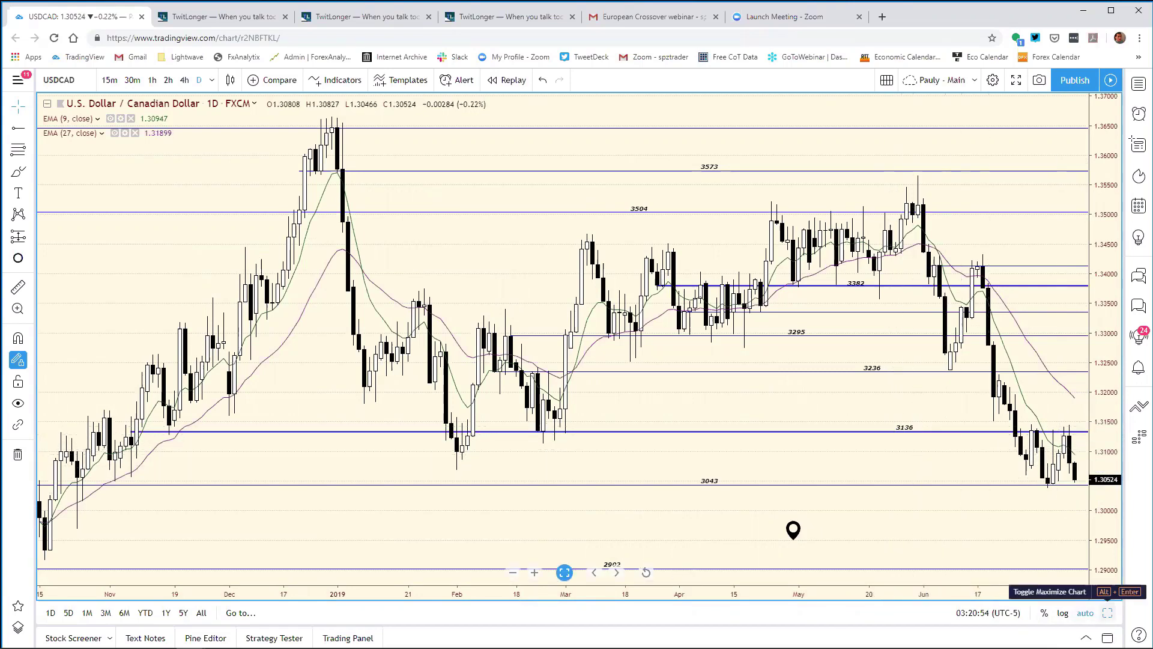
# Return to the eight-chart grid and maximise the USD/CAD 120-minute chart
pyautogui.click(1105, 611)
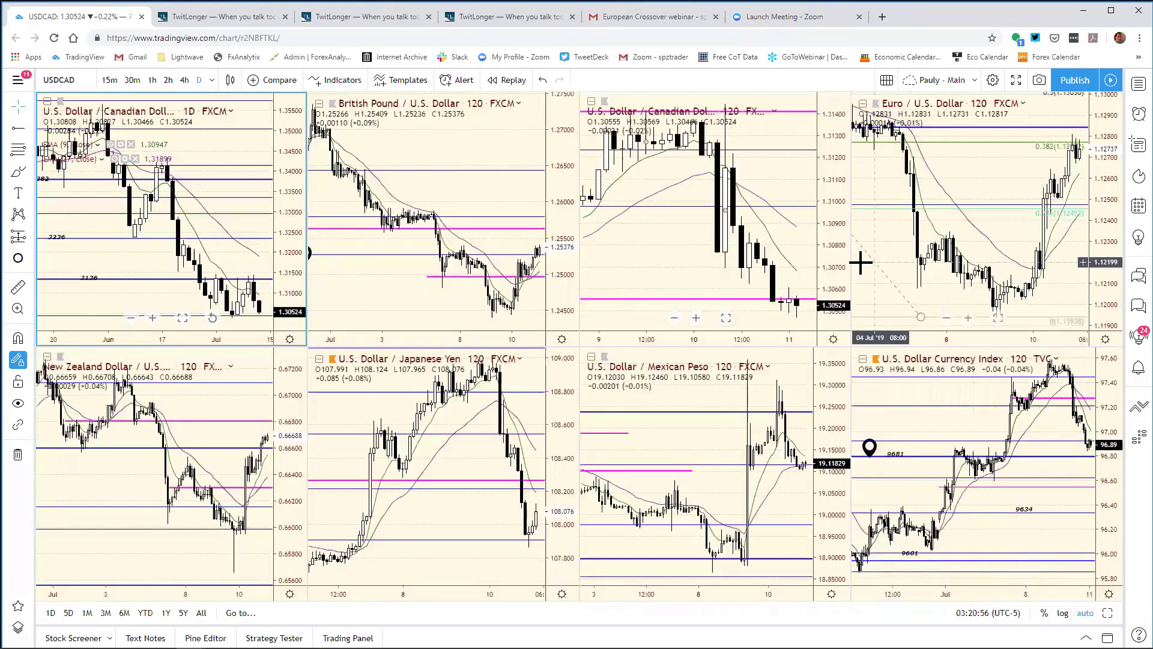
pyautogui.click(841, 270)
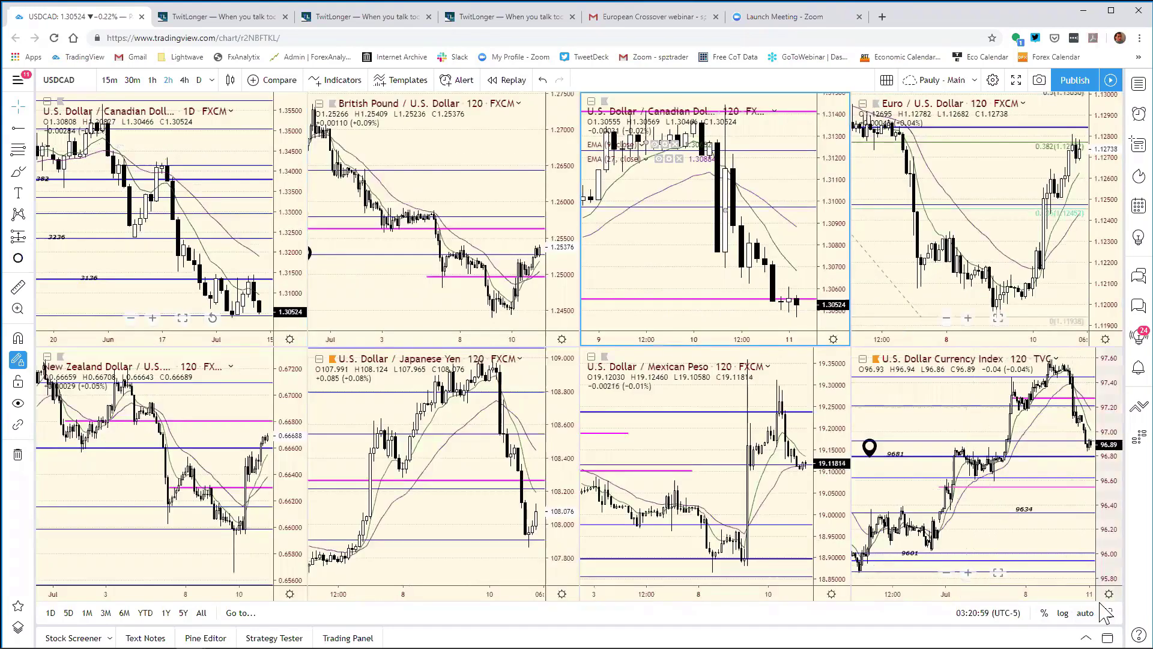
pyautogui.hotkey('alt', 'Return')
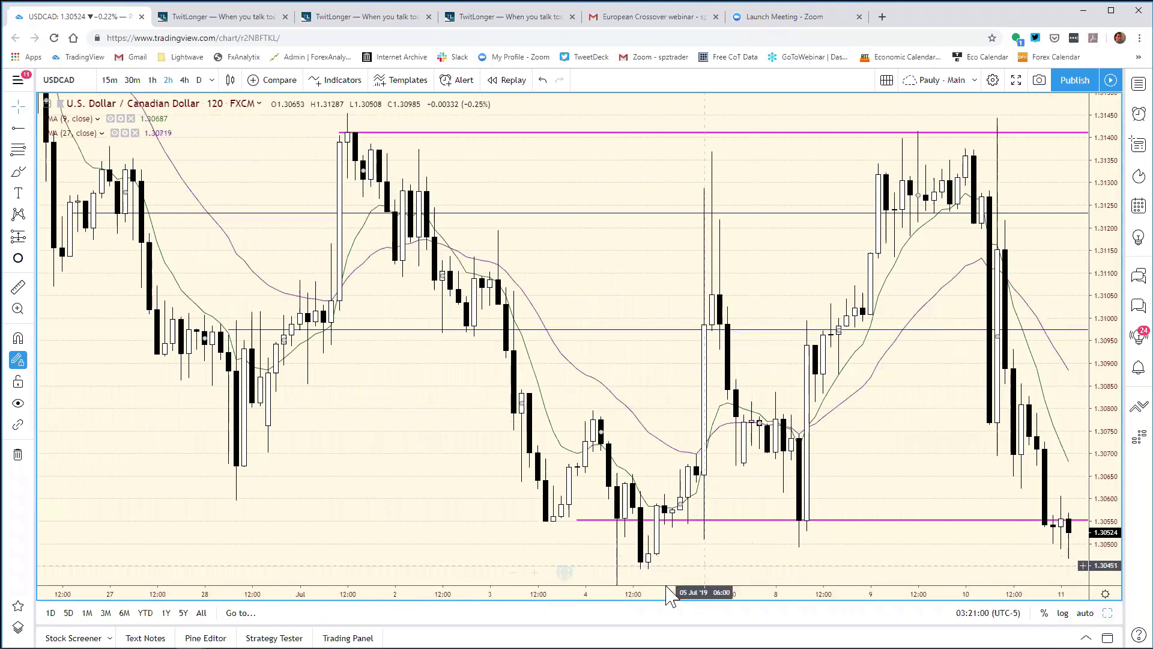
# Adjust the time range to show roughly June 21 through July 11
pyautogui.moveTo(727, 596); pyautogui.dragTo(825, 597)
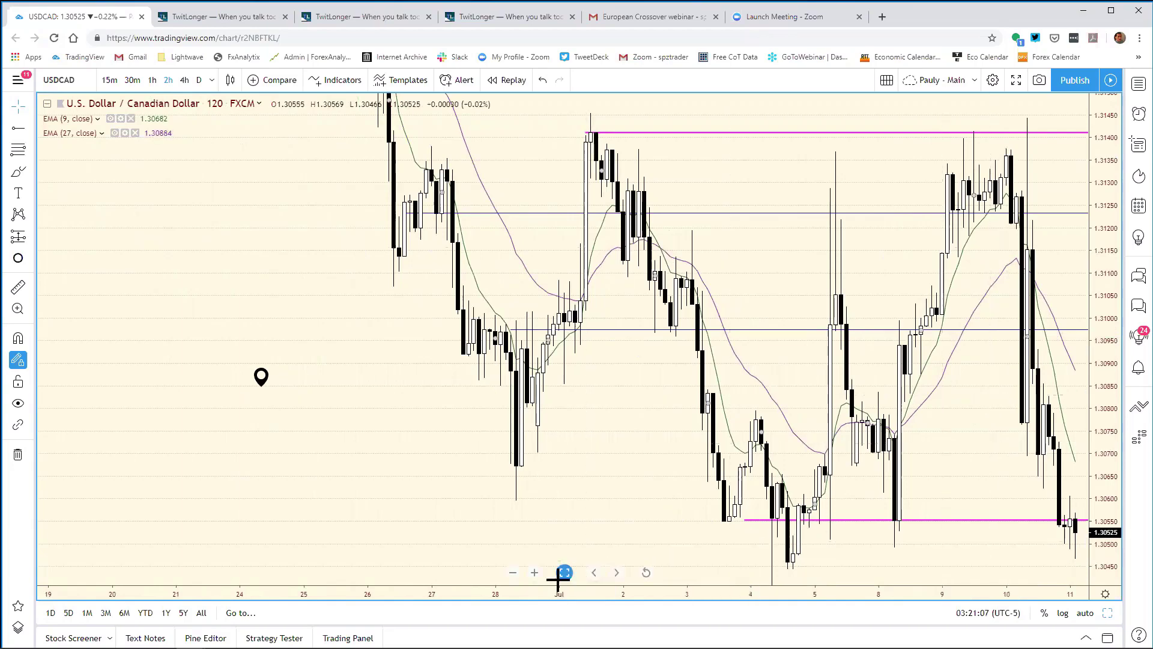
pyautogui.moveTo(639, 593); pyautogui.dragTo(615, 591)
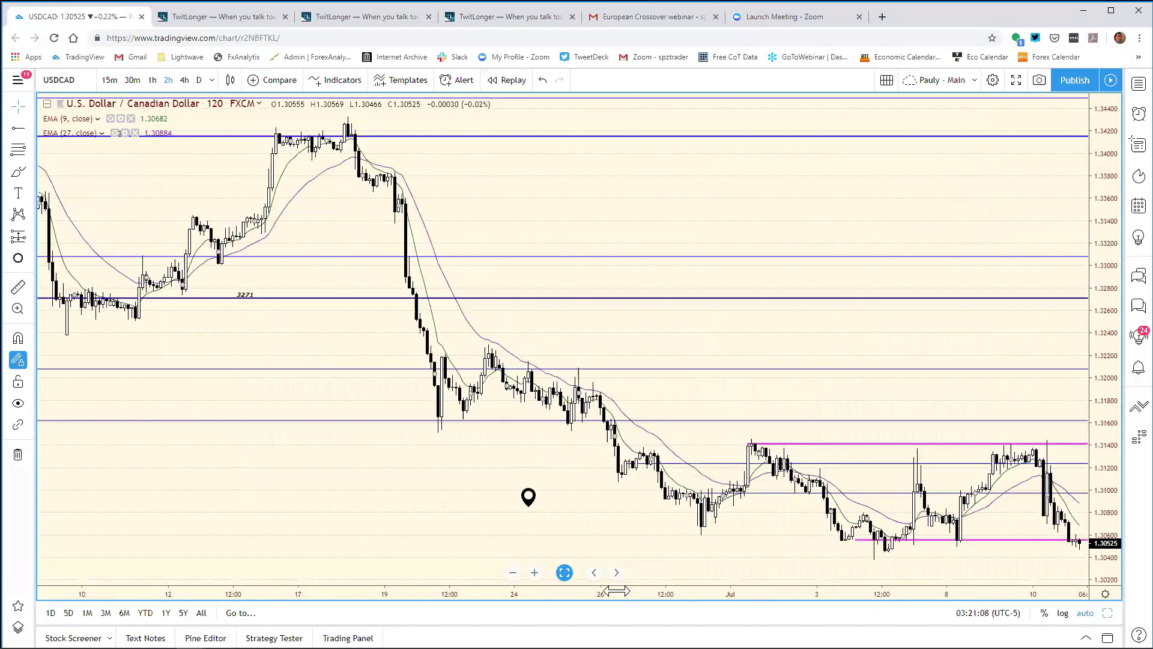
pyautogui.scroll(5, 544, 578)
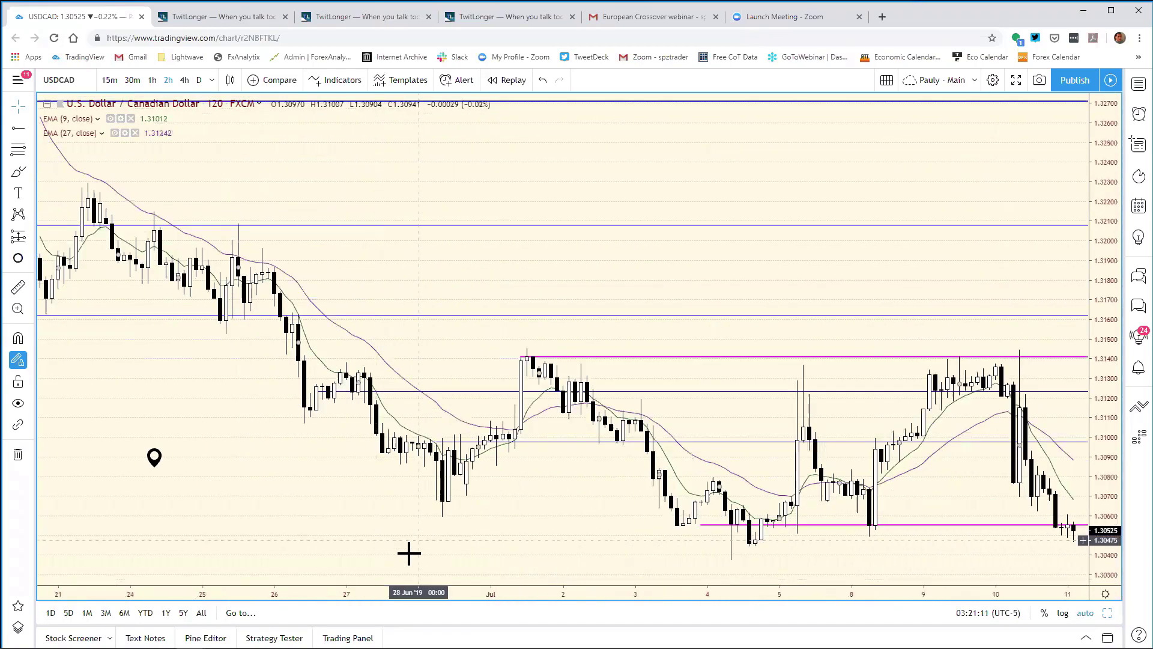
pyautogui.scroll(5, 401, 595)
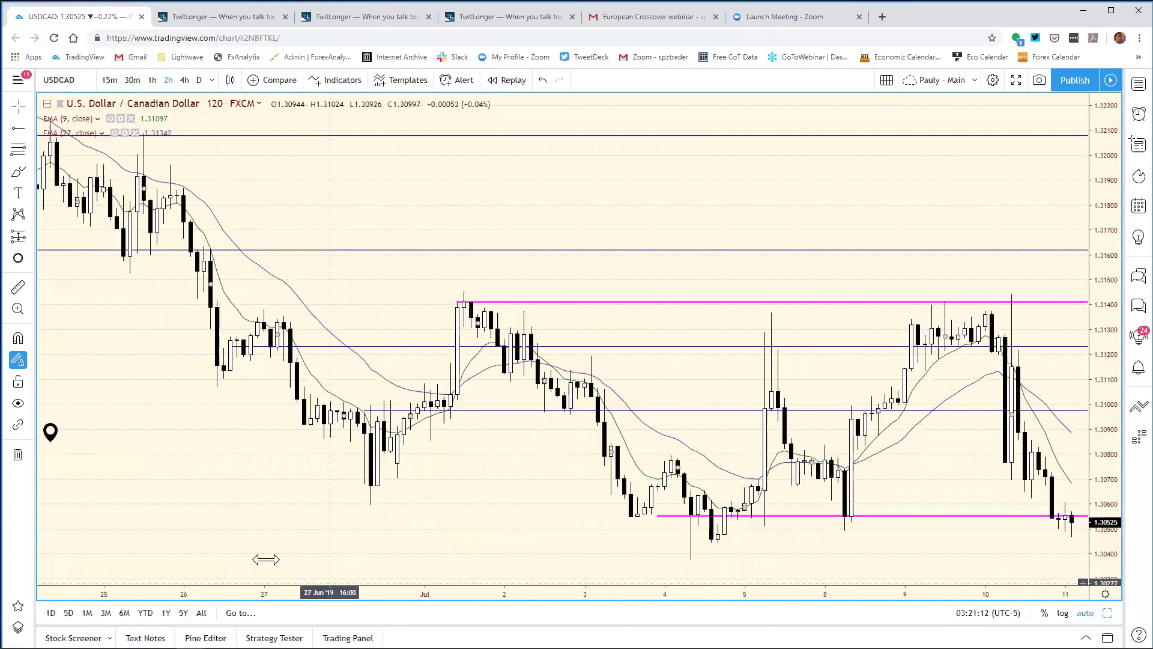
pyautogui.moveTo(213, 545); pyautogui.dragTo(430, 558)
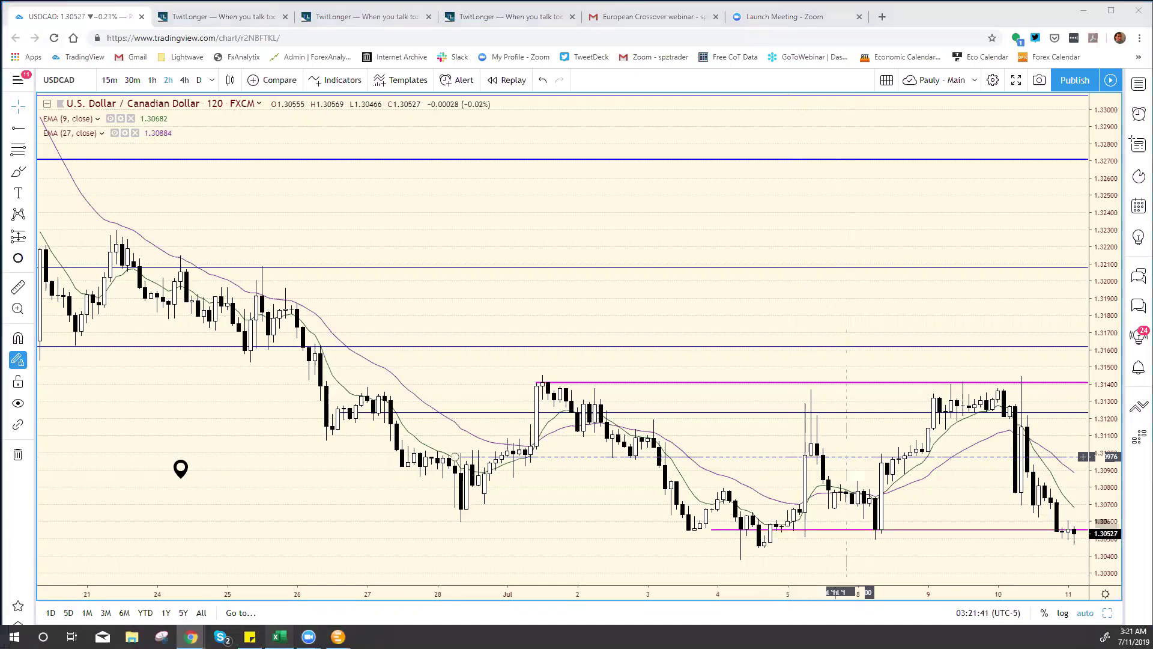
# Replace USD/CAD resistance 3191 with 3098 in cell F13, then go back to TradingView
pyautogui.click(280, 636)
pyautogui.click(550, 395)
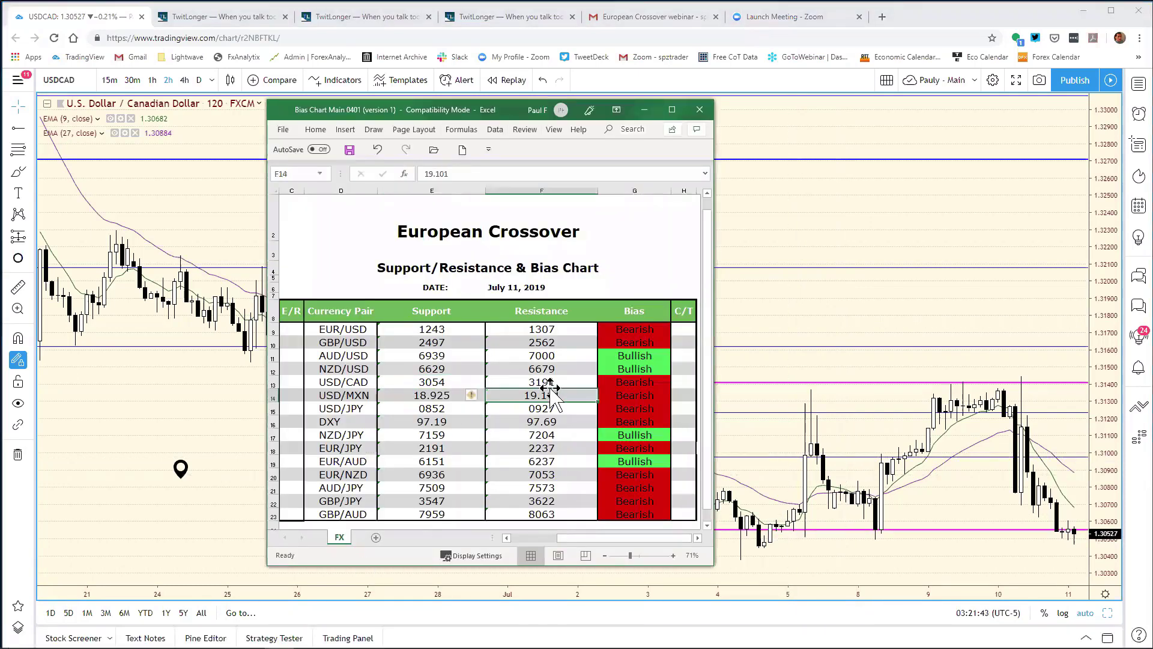
pyautogui.click(545, 382)
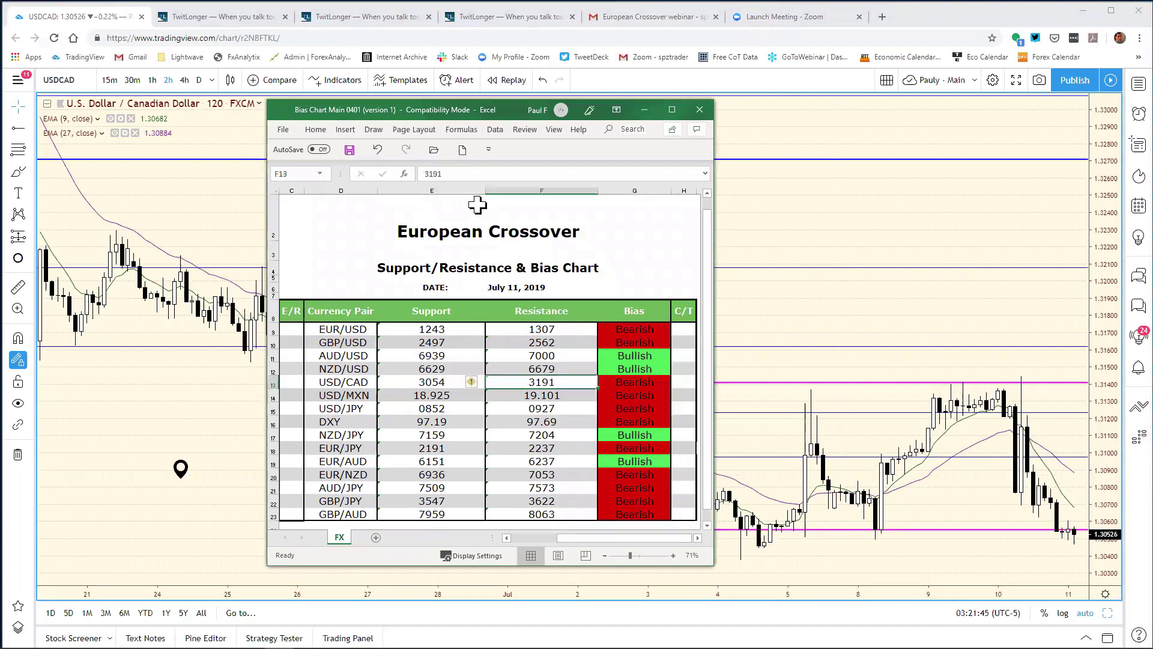
pyautogui.doubleClick(432, 179)
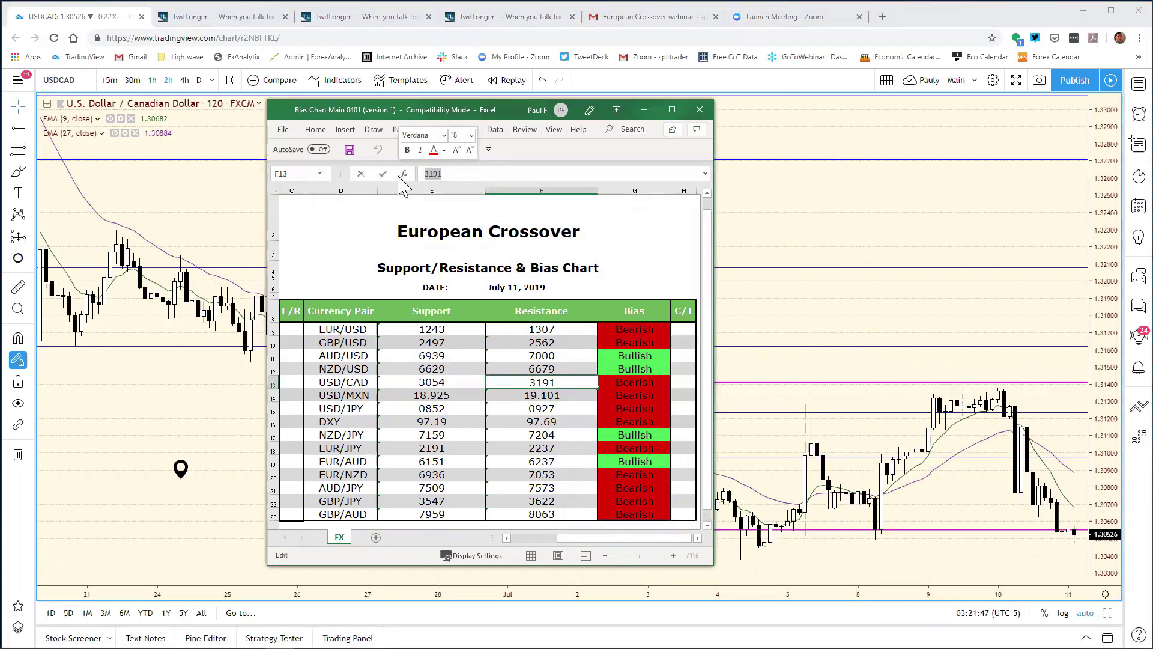
pyautogui.write('30')
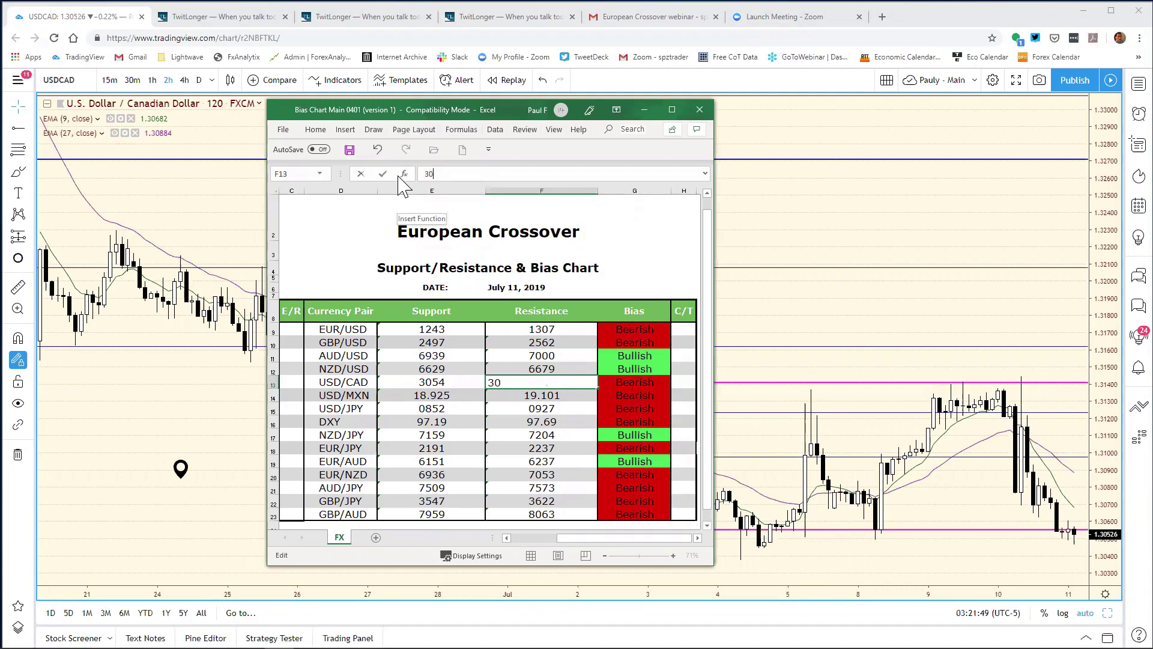
pyautogui.write('98')
pyautogui.press('Return')
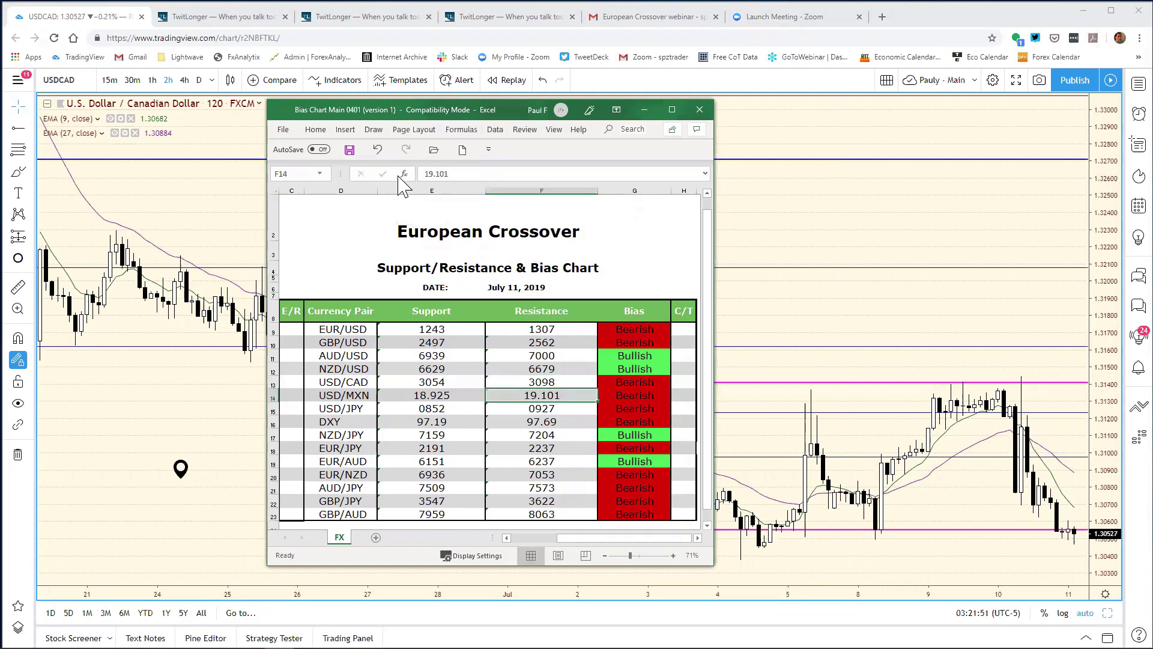
pyautogui.click(777, 319)
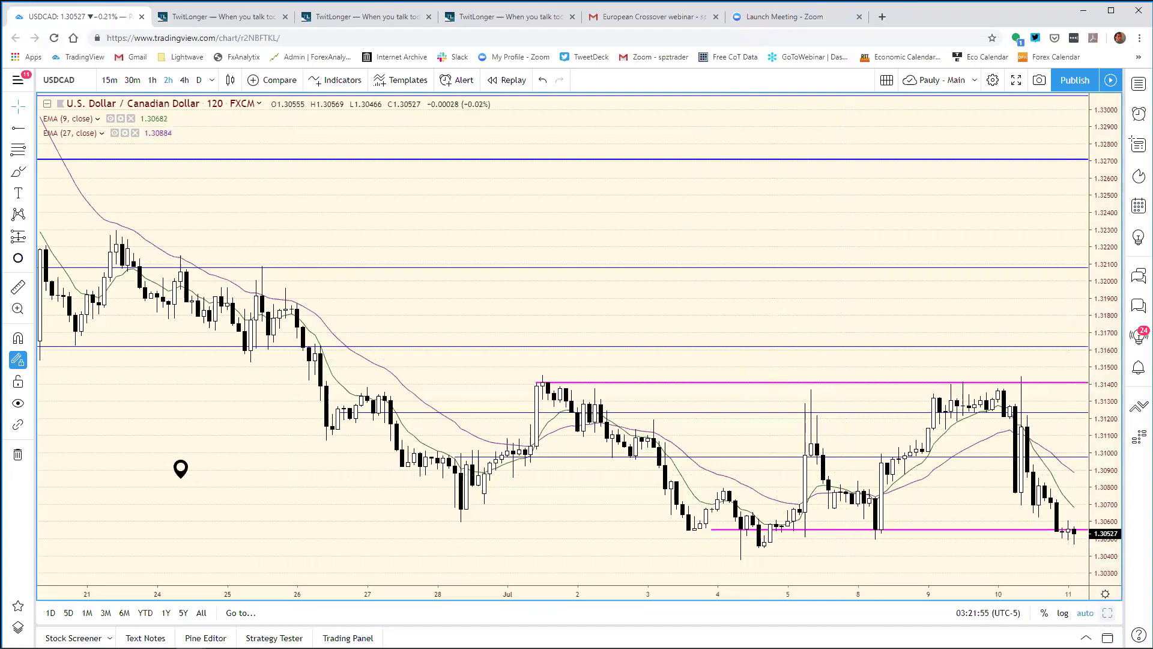
# Maximise the USD/CAD daily chart and zoom out to about a year of history
pyautogui.hotkey('alt', 'Return')
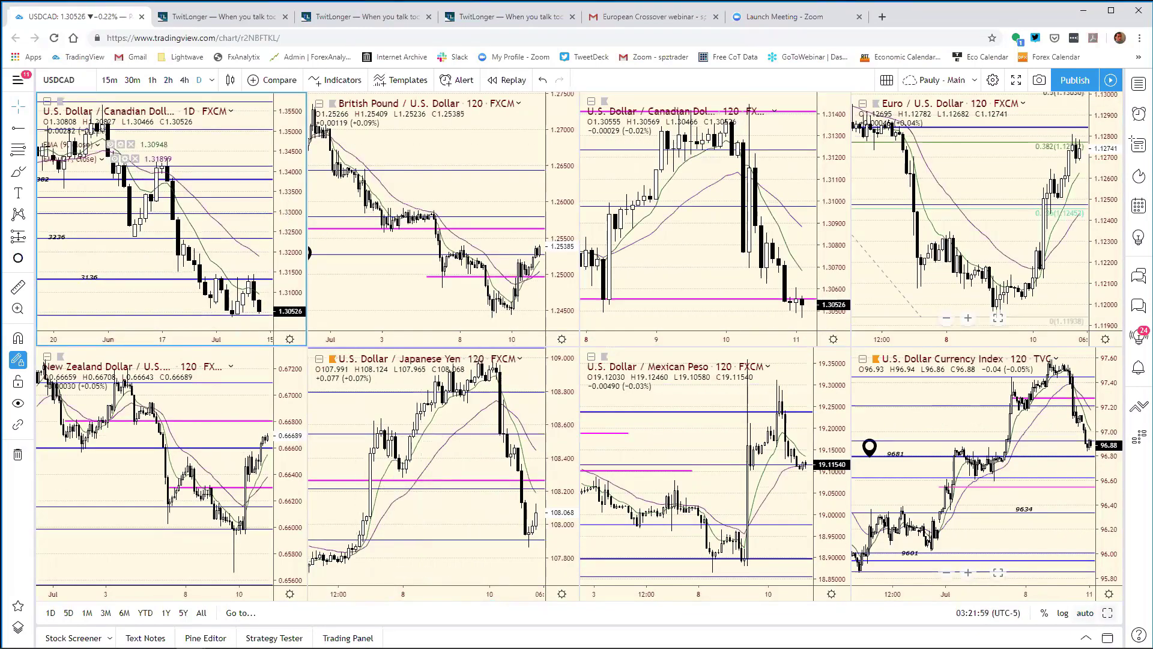
pyautogui.hotkey('alt', 'Return')
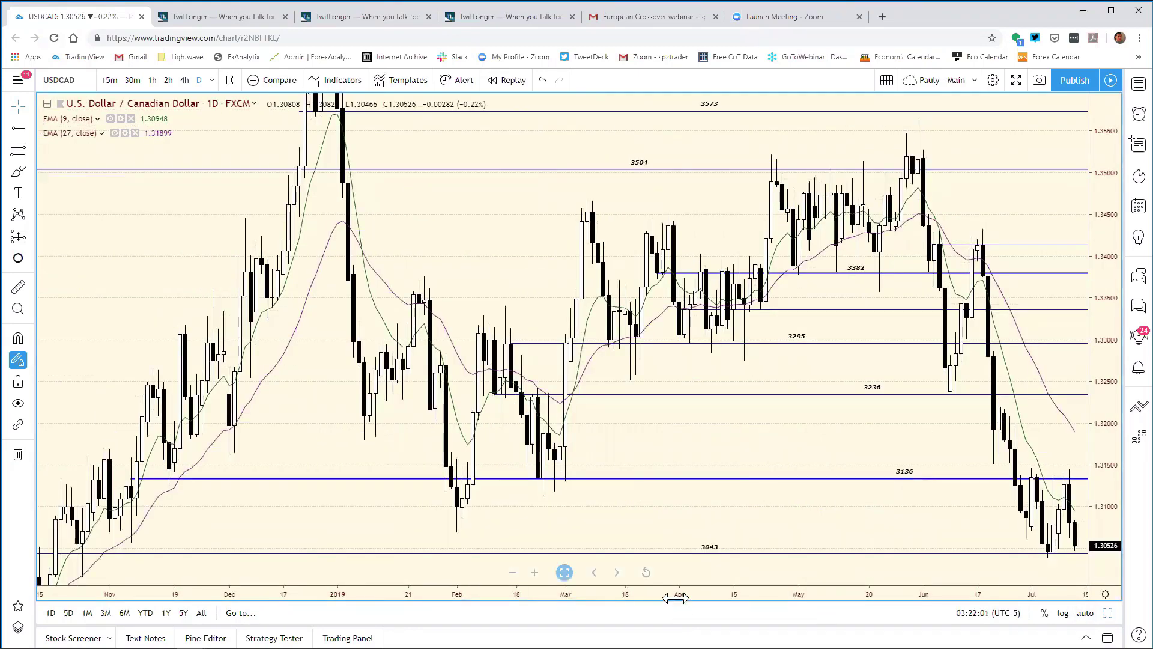
pyautogui.scroll(-2, 690, 595)
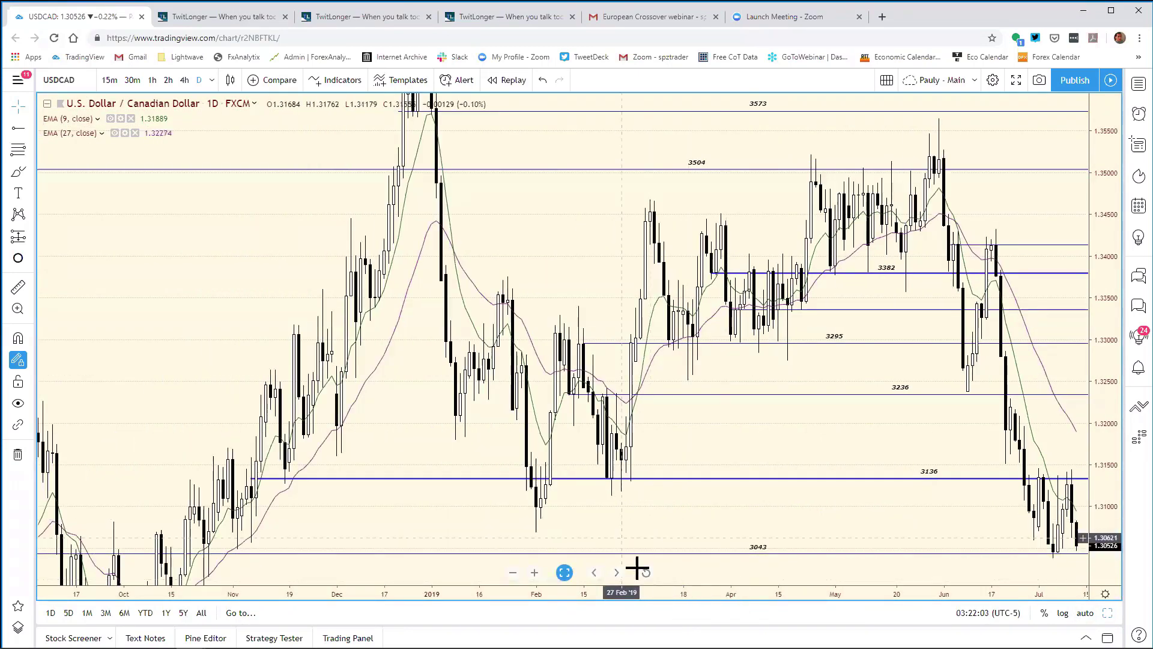
pyautogui.scroll(-3, 641, 595)
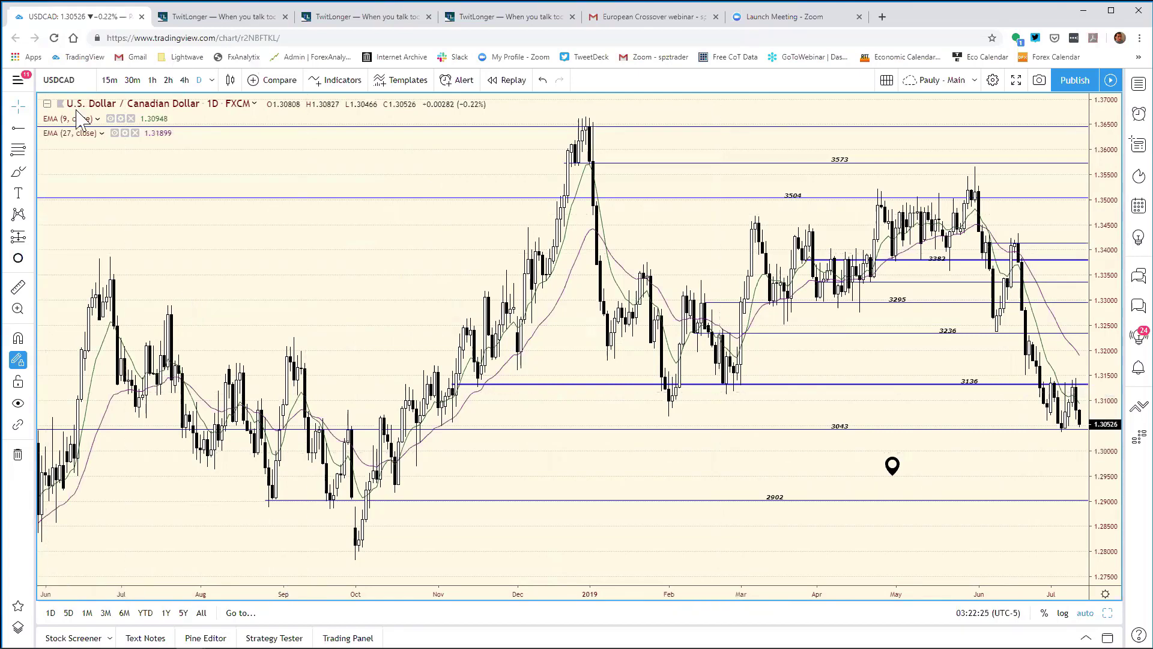
# Draw a horizontal ray near 1.2995 on the USD/CAD daily chart
pyautogui.click(30, 128)
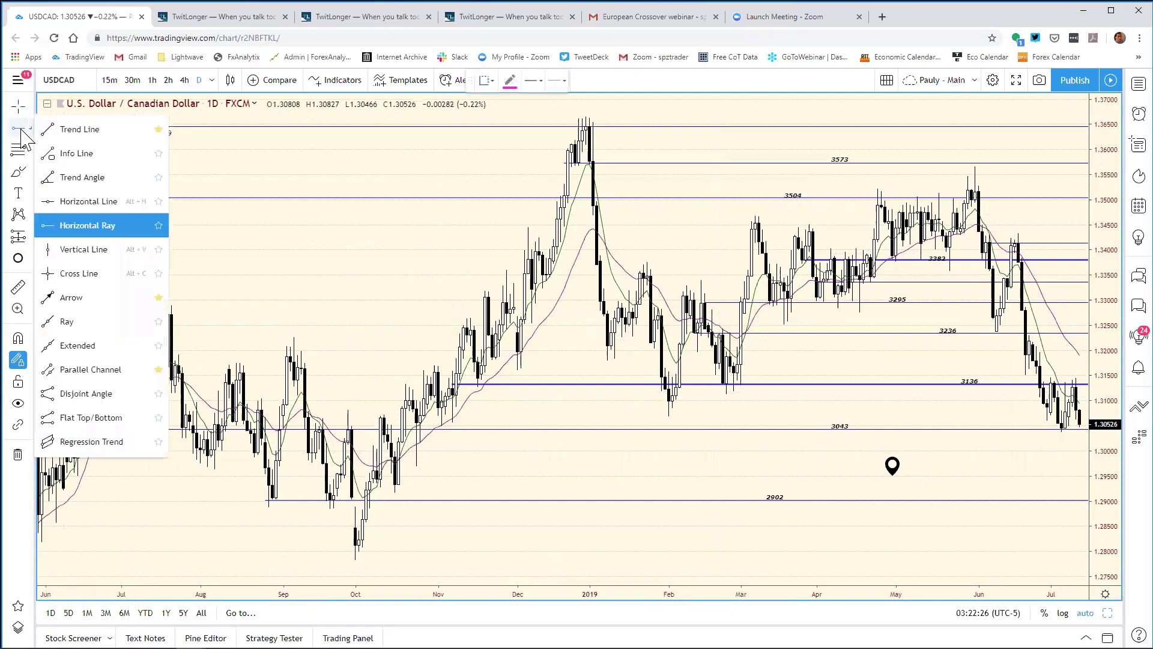
pyautogui.click(109, 225)
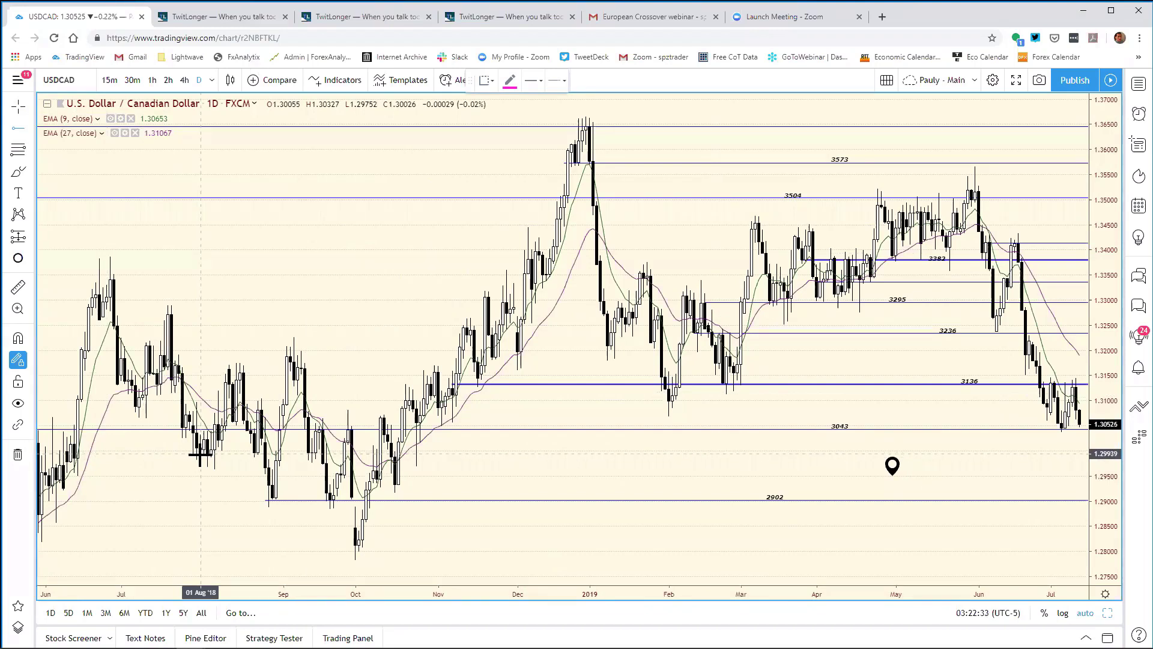
pyautogui.click(200, 453)
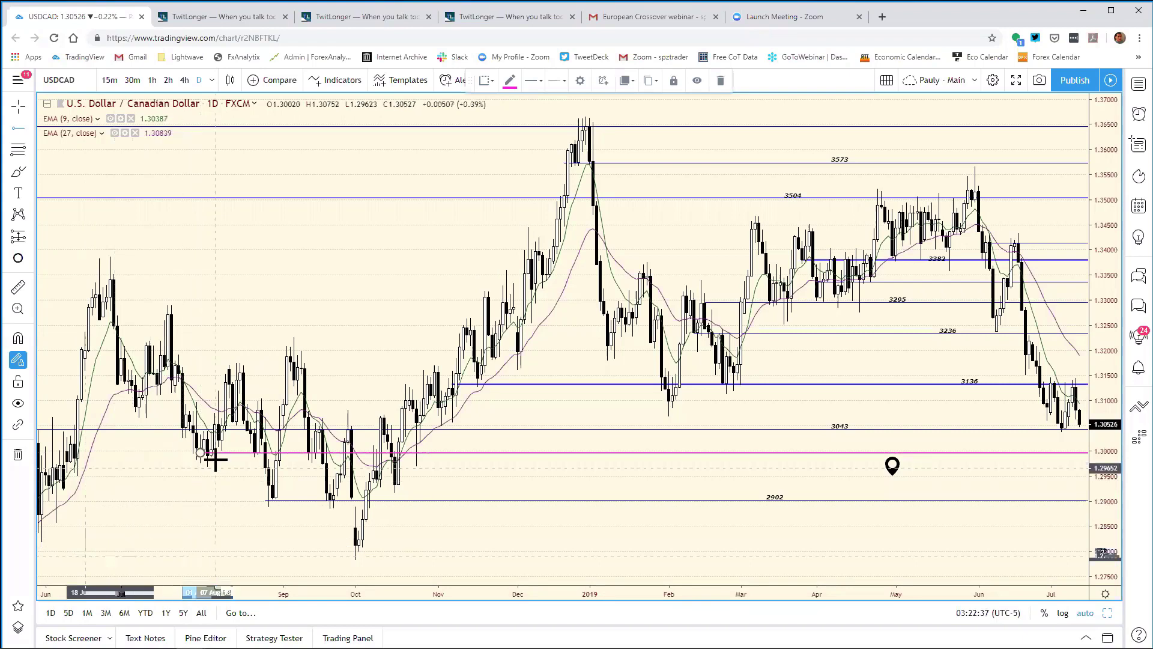
# Keep the crosshair pointer and nudge the new magenta ray to about 1.2996
pyautogui.click(20, 116)
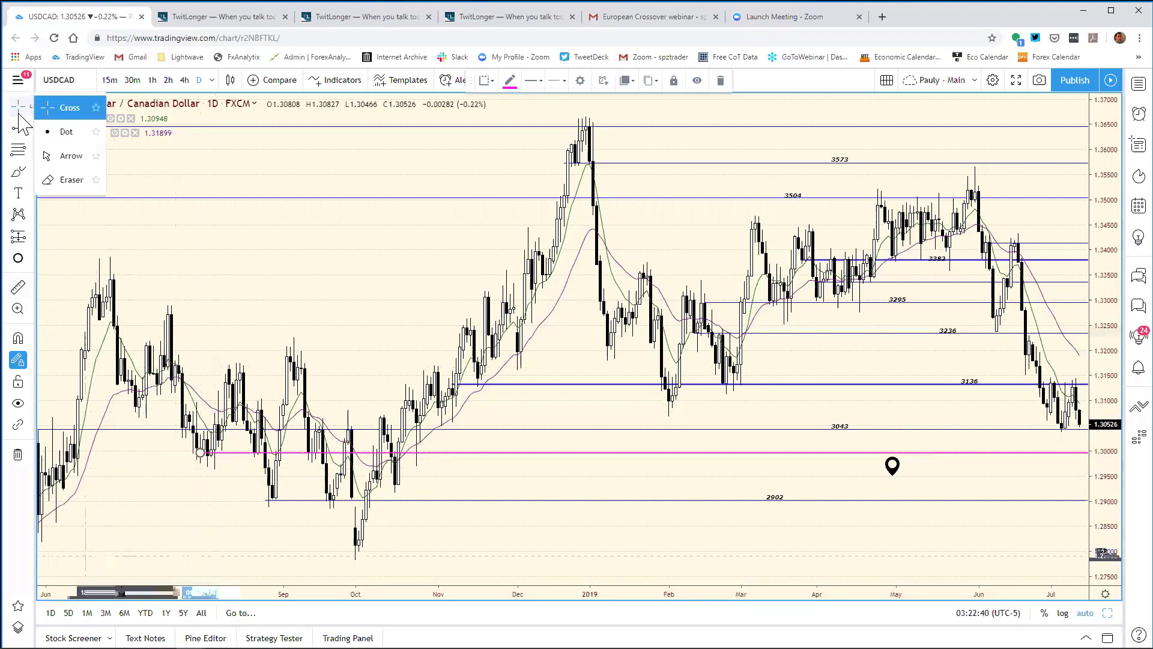
pyautogui.click(66, 108)
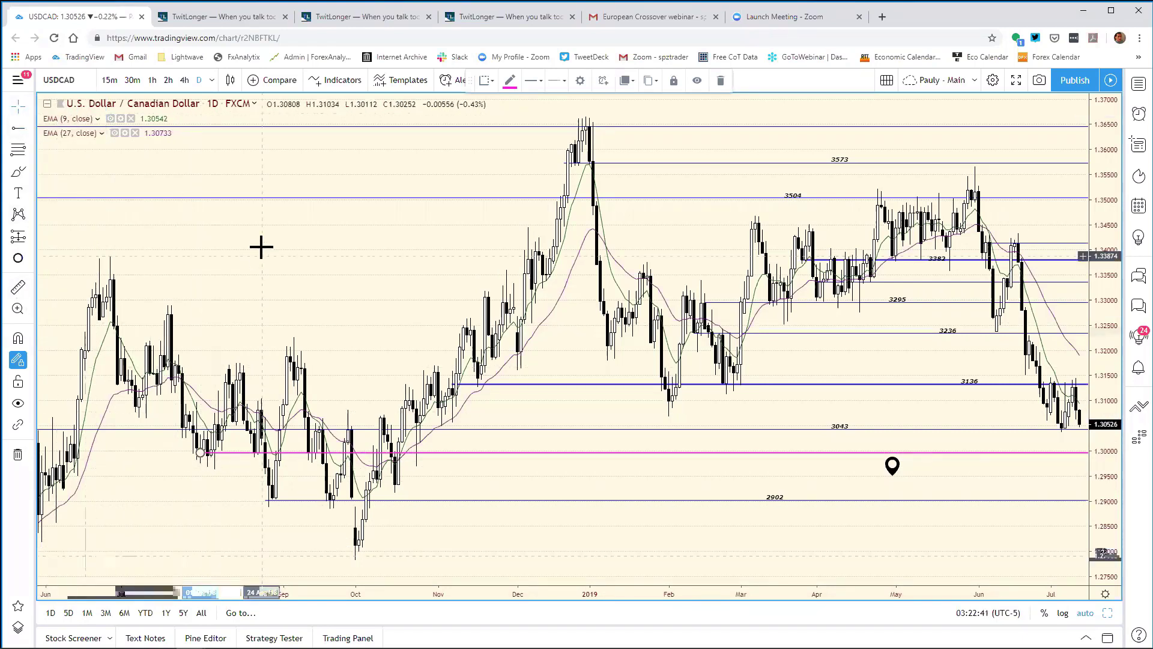
pyautogui.click(329, 456)
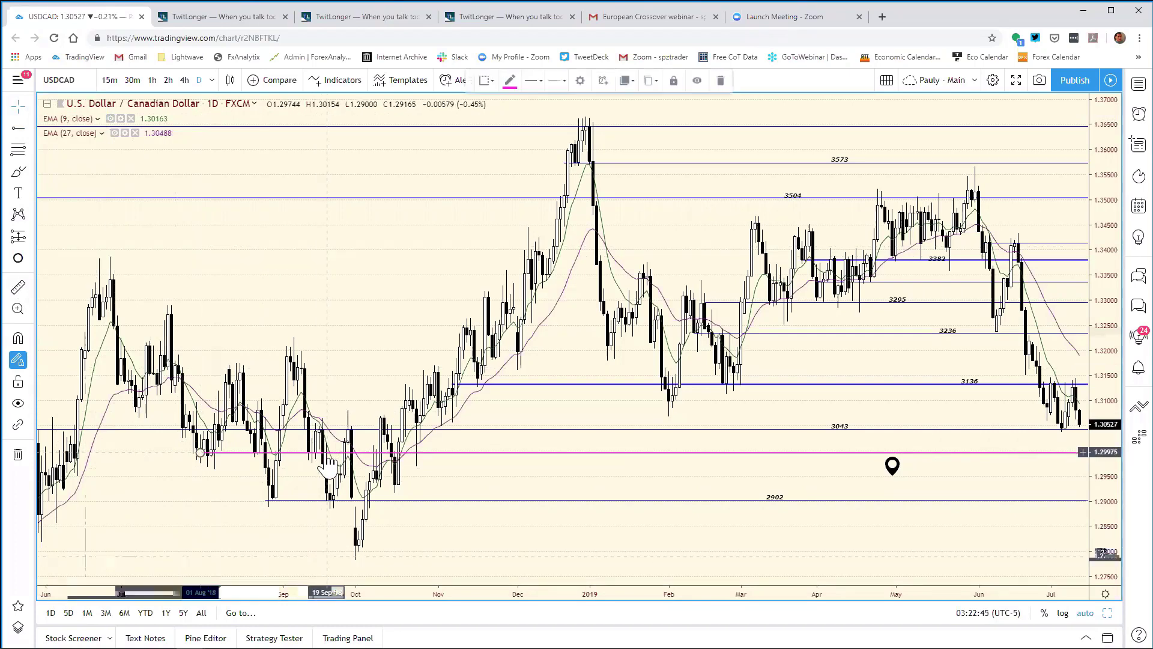
pyautogui.moveTo(329, 457); pyautogui.dragTo(329, 467)
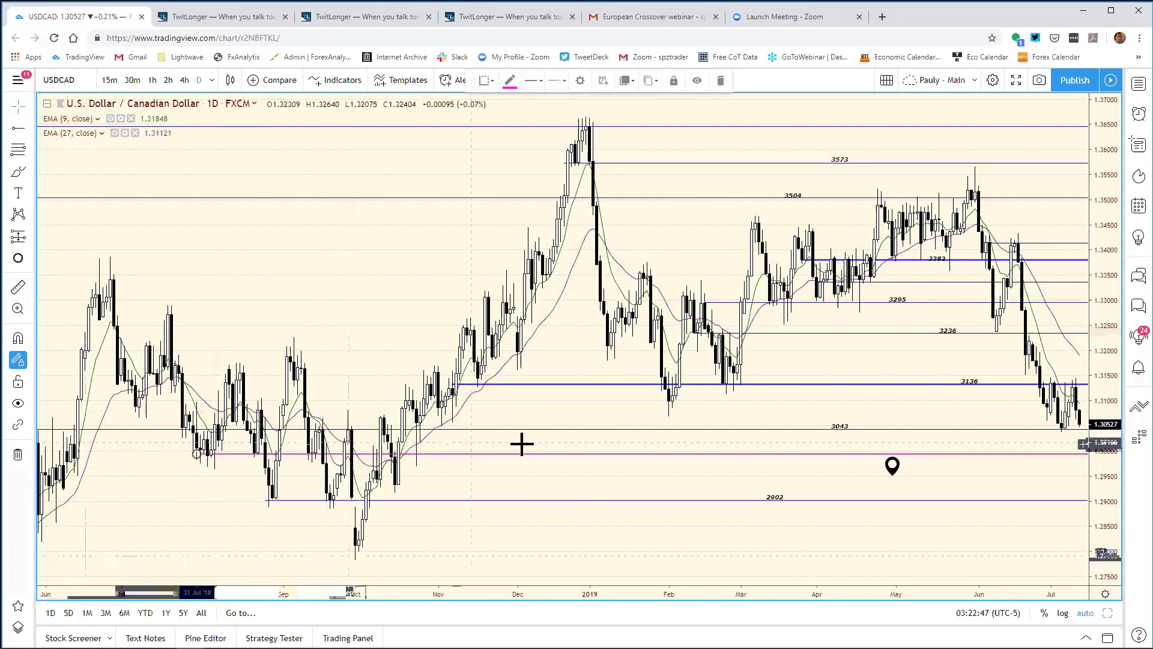
pyautogui.click(549, 416)
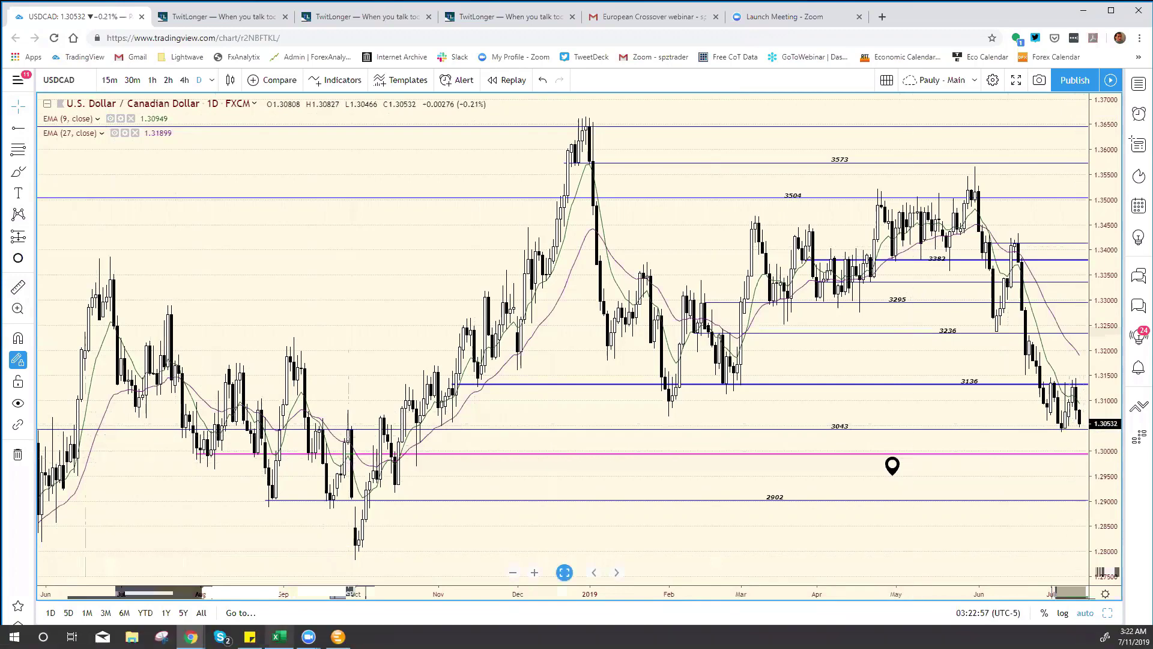
# Change USD/CAD support in cell E13 from 3054 to 2995, then return to TradingView
pyautogui.click(279, 637)
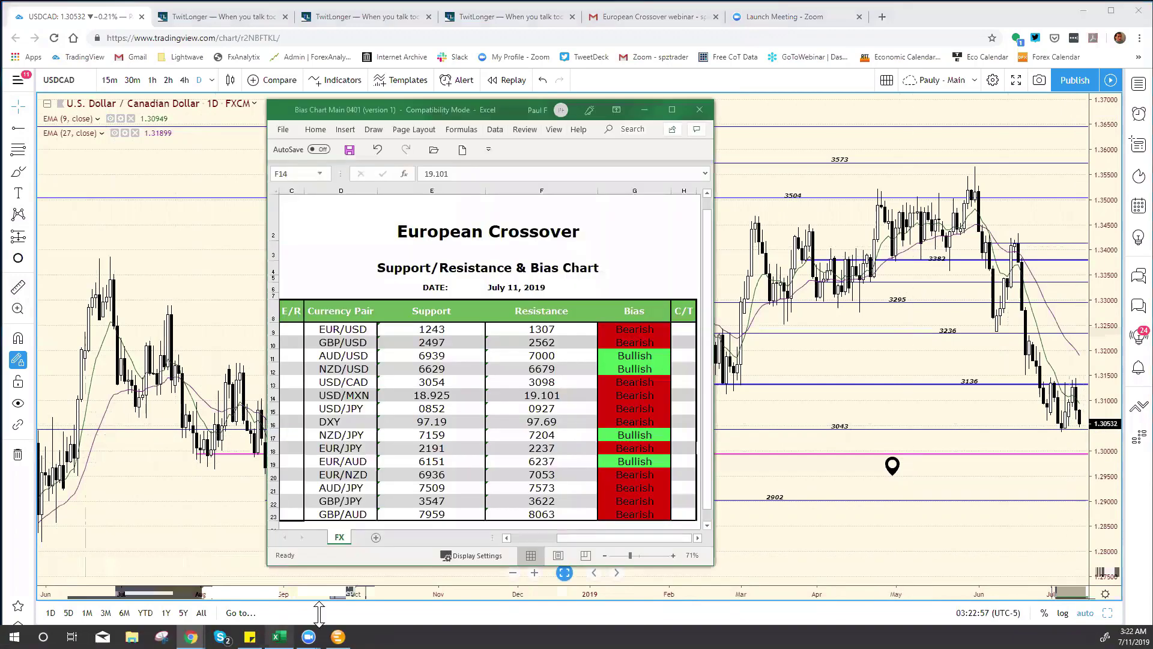
pyautogui.click(430, 385)
pyautogui.moveTo(451, 173); pyautogui.dragTo(421, 190)
pyautogui.write('2995')
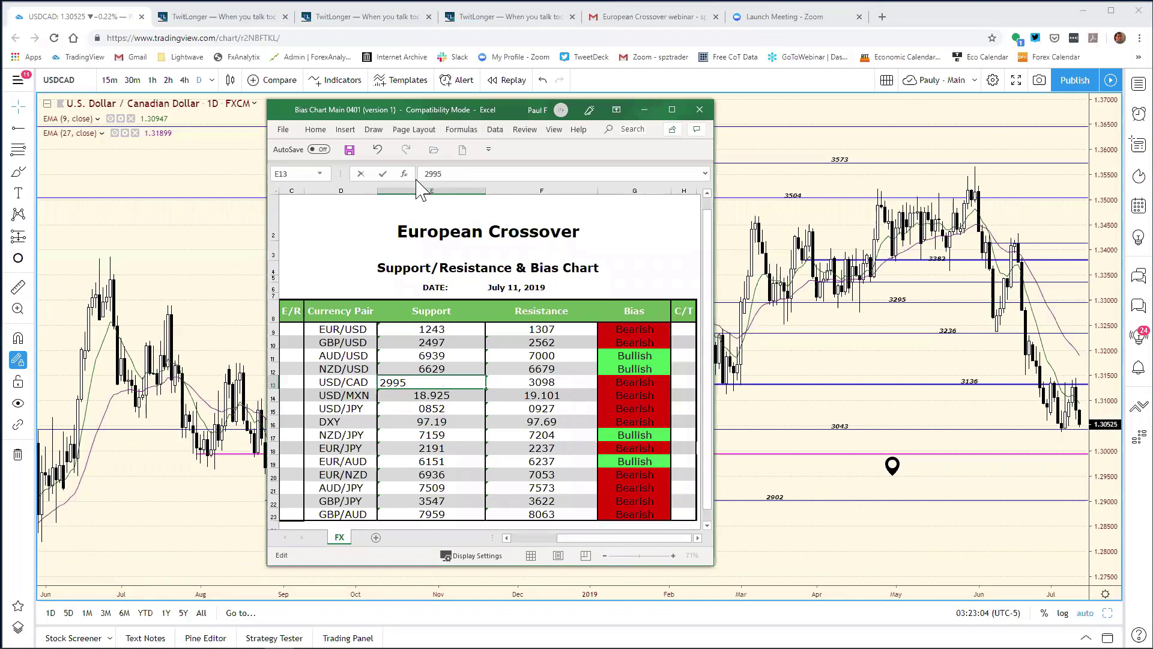
pyautogui.press('Return')
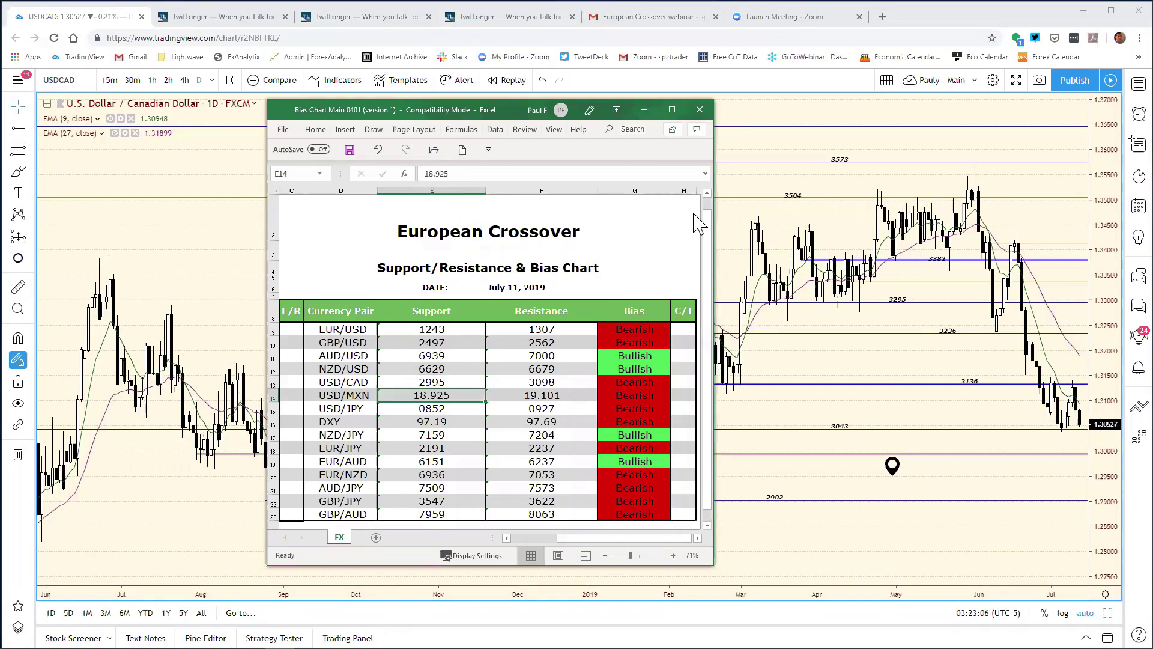
pyautogui.click(731, 224)
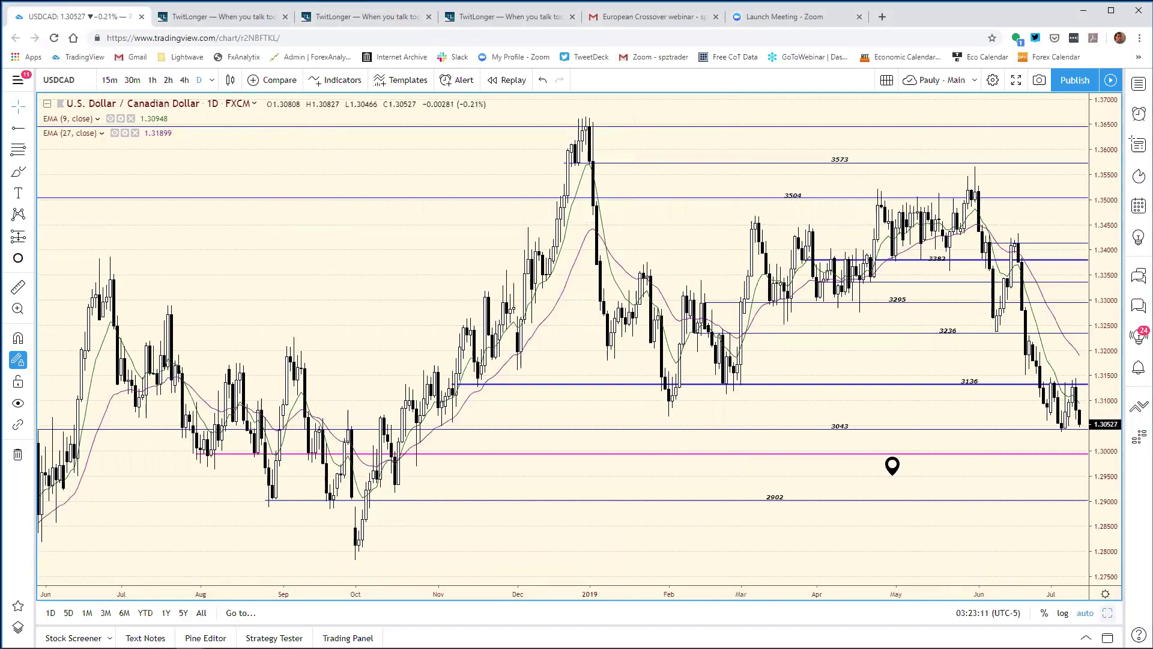
# Load USDMXN into the top-left chart and show its daily chart full-size, zoomed
pyautogui.hotkey('alt', 'Enter')
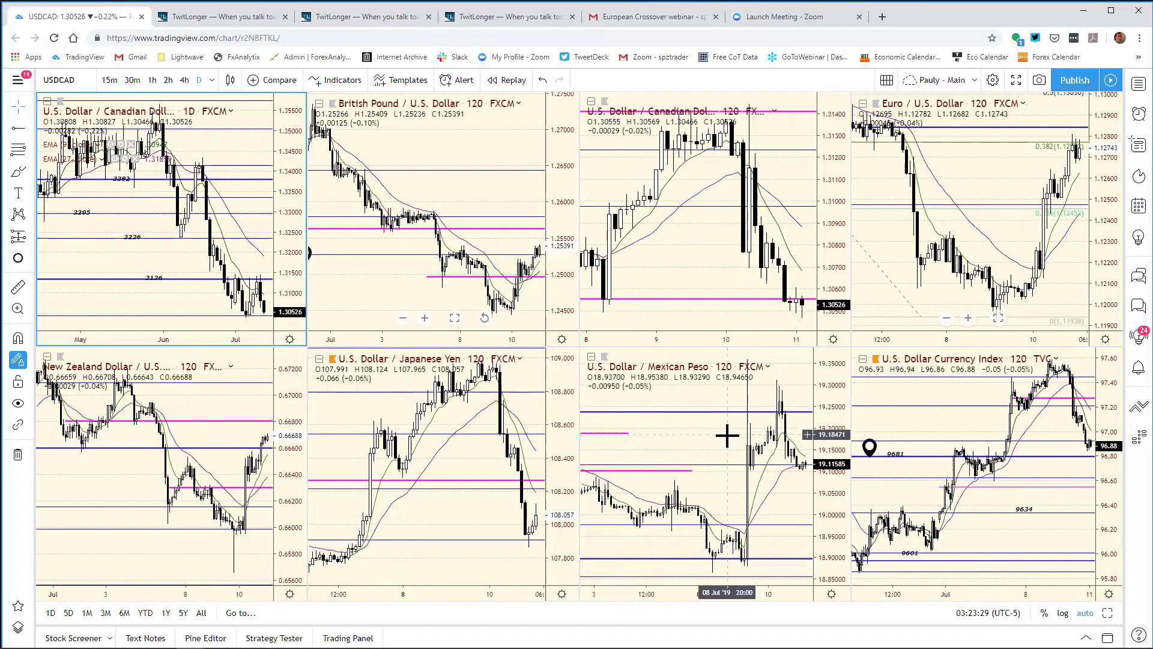
pyautogui.write('U')
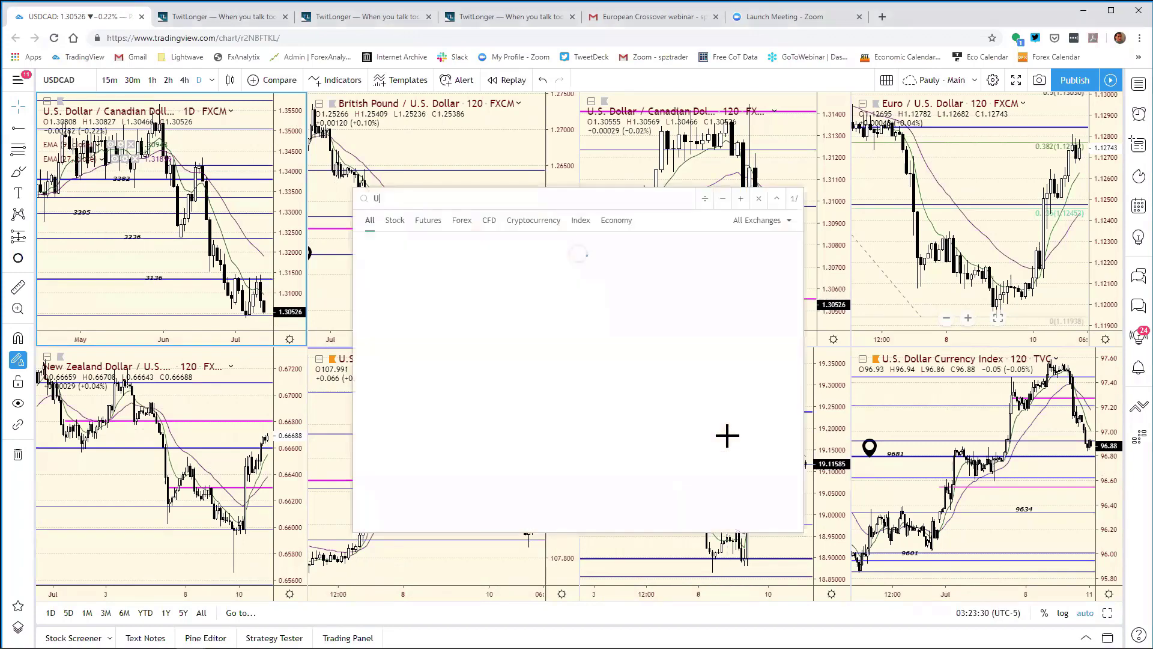
pyautogui.write('SDMXN')
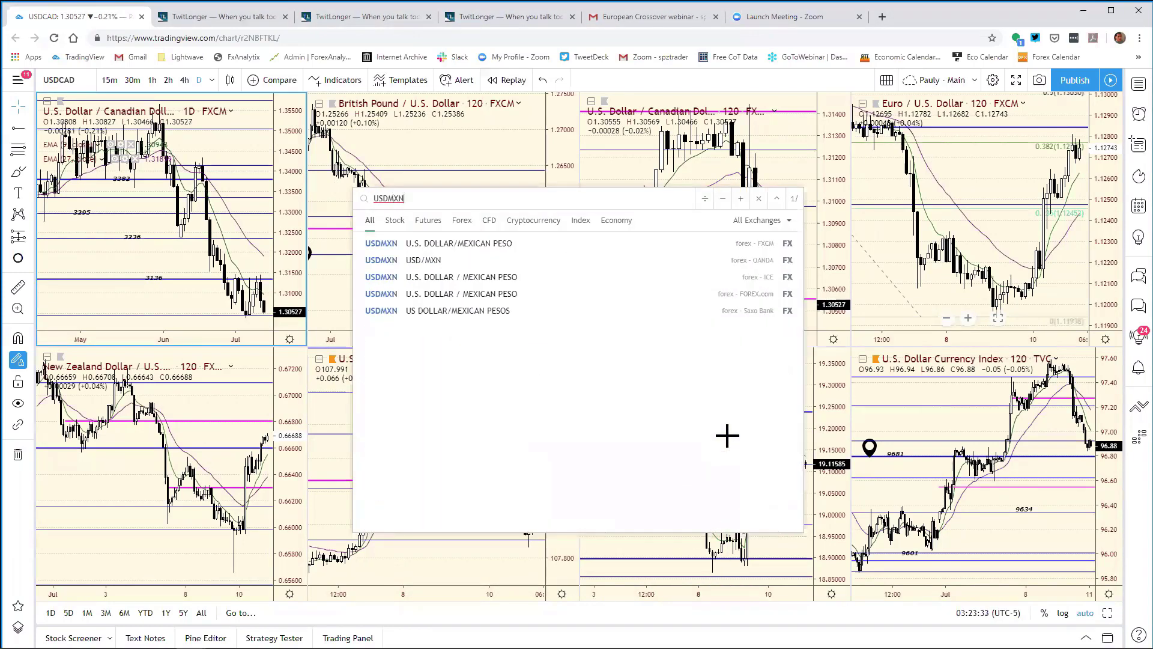
pyautogui.press('Return')
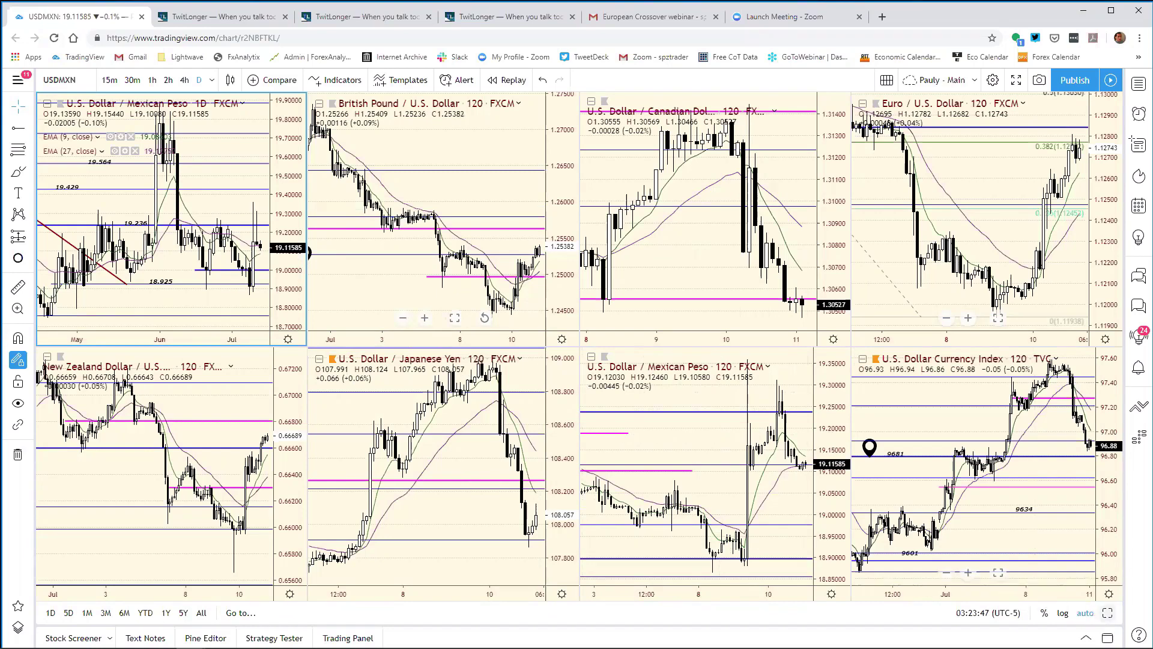
pyautogui.hotkey('alt', 'Return')
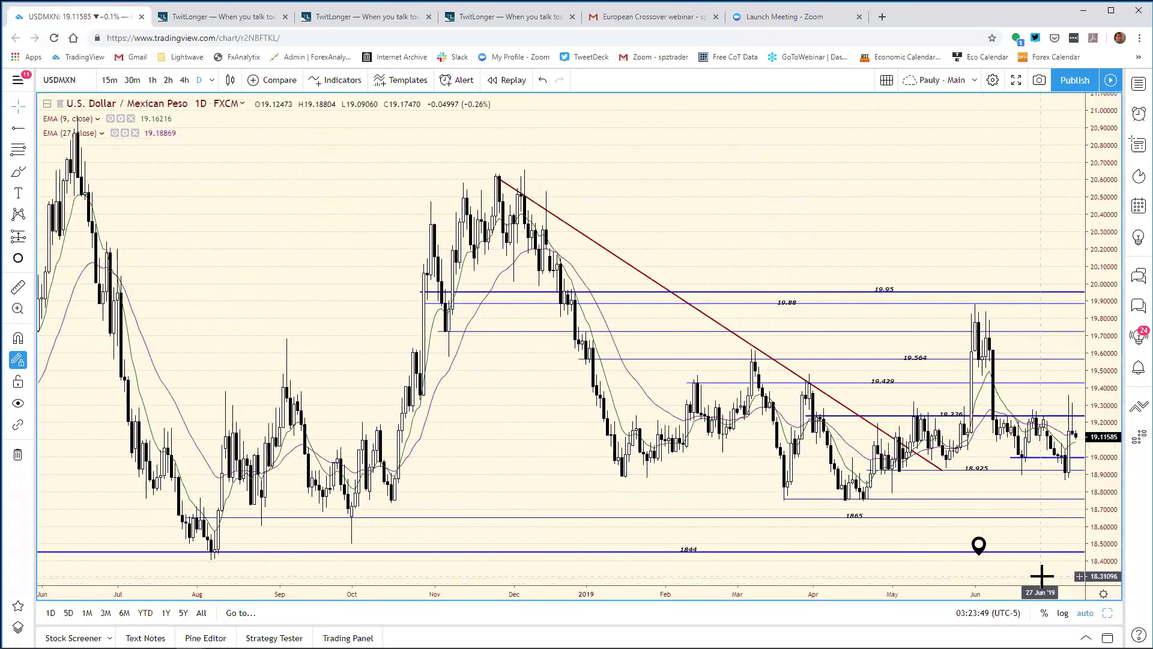
pyautogui.scroll(4, 919, 529)
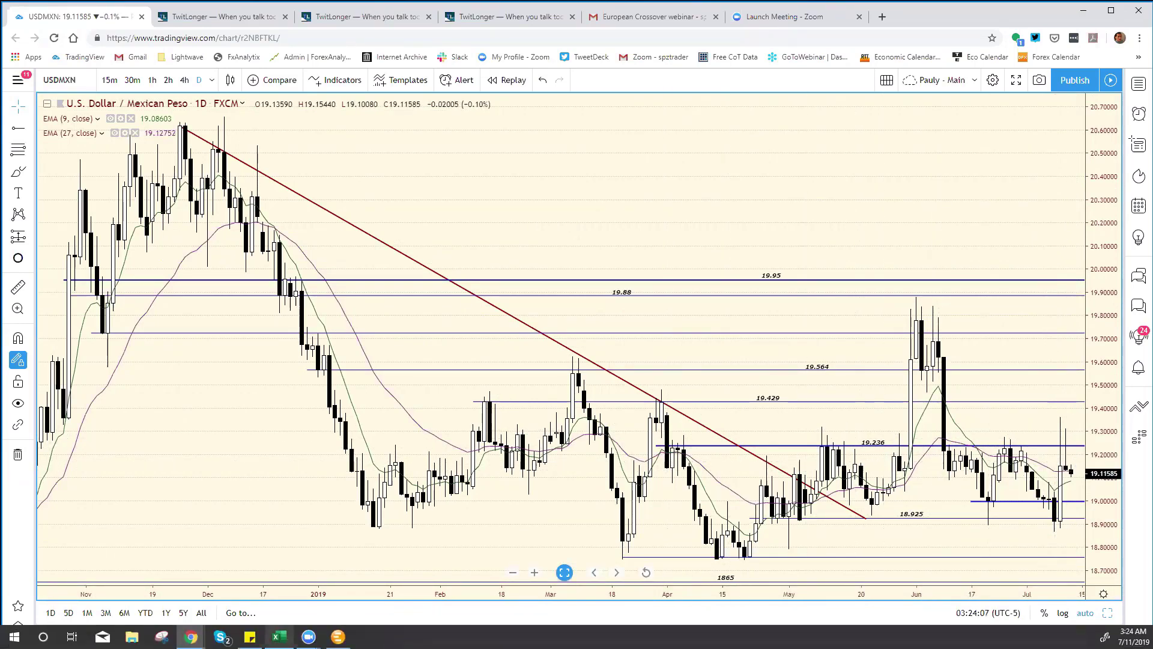
# Edit the USD/MXN resistance in F14 to 19.236, then switch back to TradingView
pyautogui.click(279, 636)
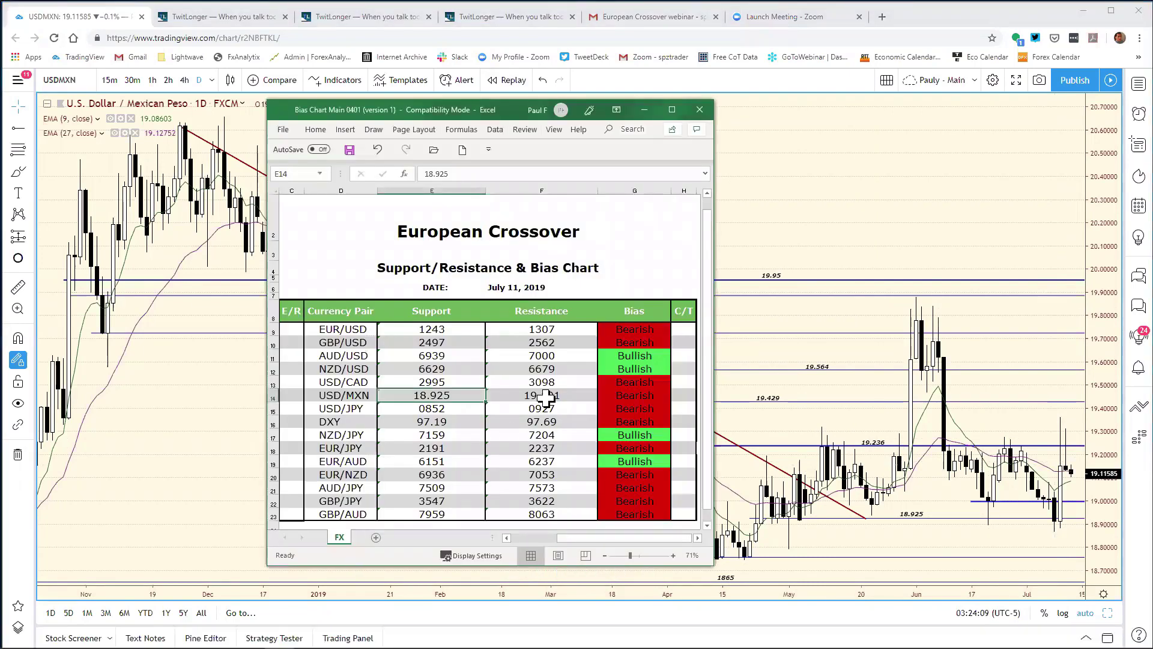
pyautogui.click(545, 396)
pyautogui.click(467, 174)
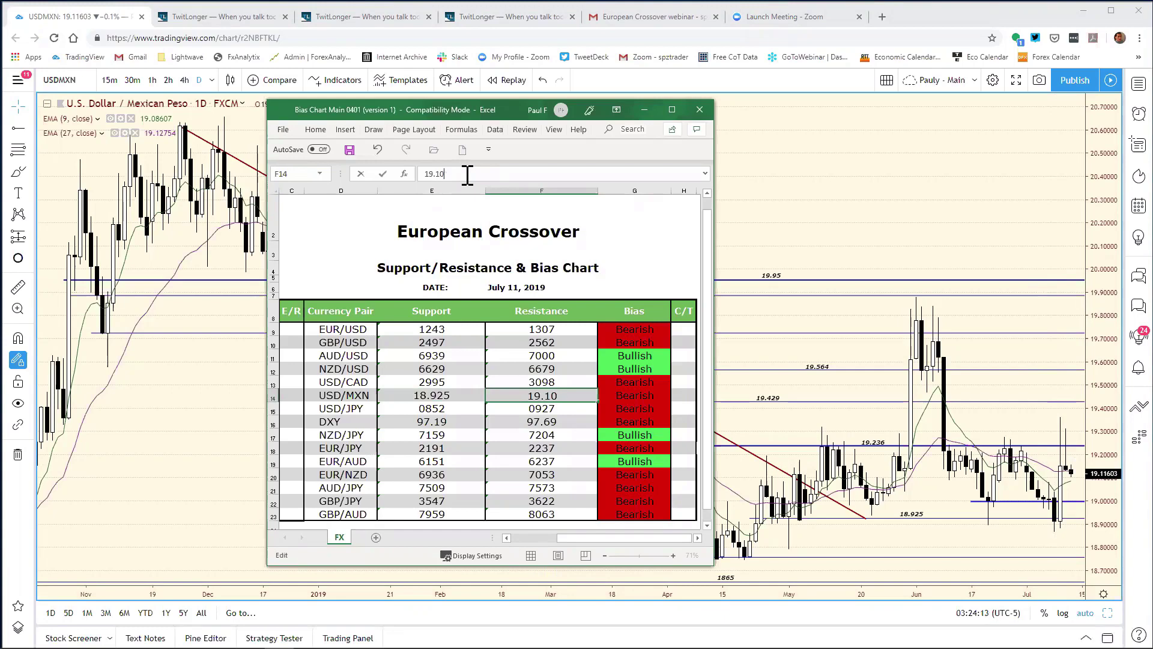
pyautogui.press('BackSpace')
pyautogui.press('BackSpace')
pyautogui.write('236')
pyautogui.press('Return')
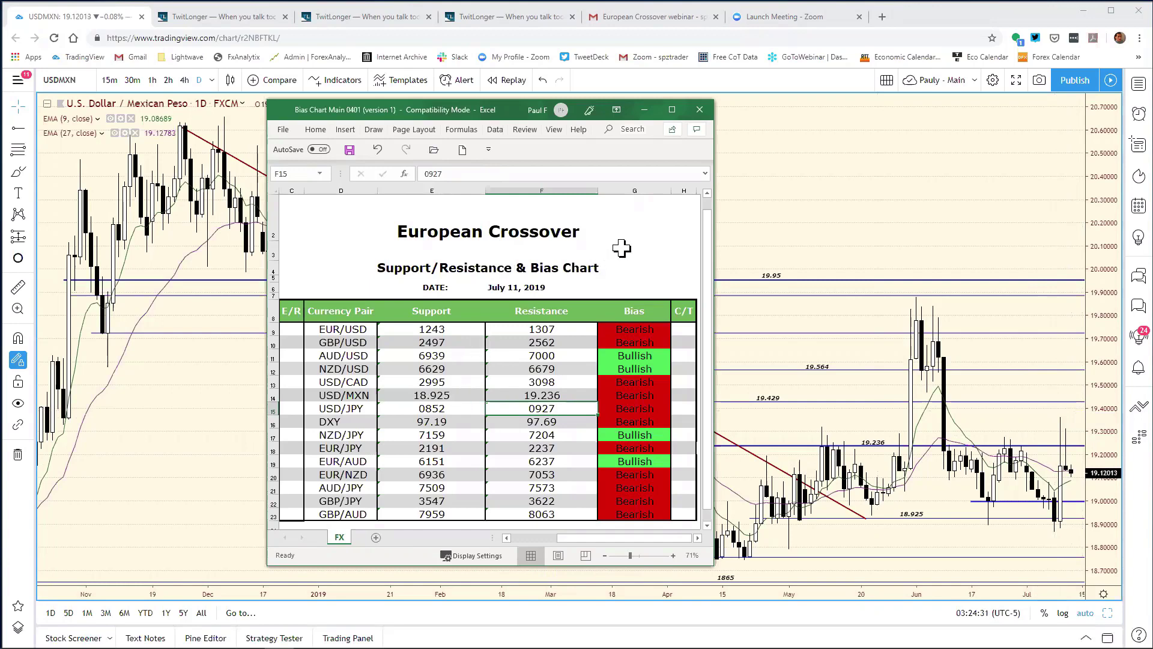
pyautogui.click(621, 248)
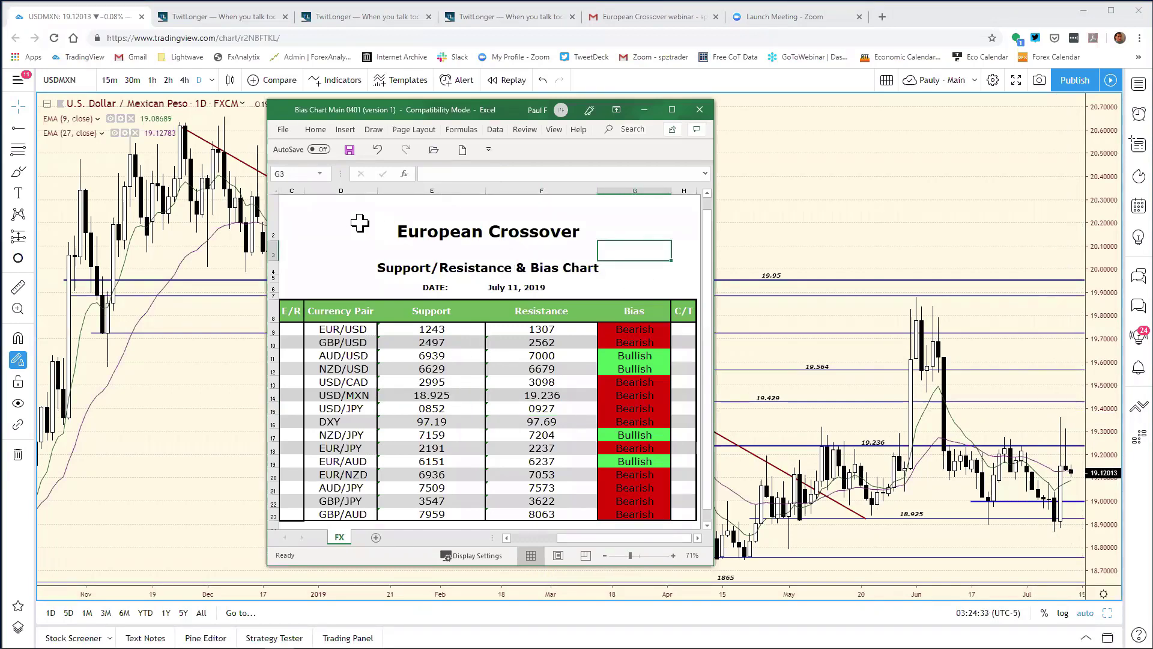
pyautogui.click(478, 248)
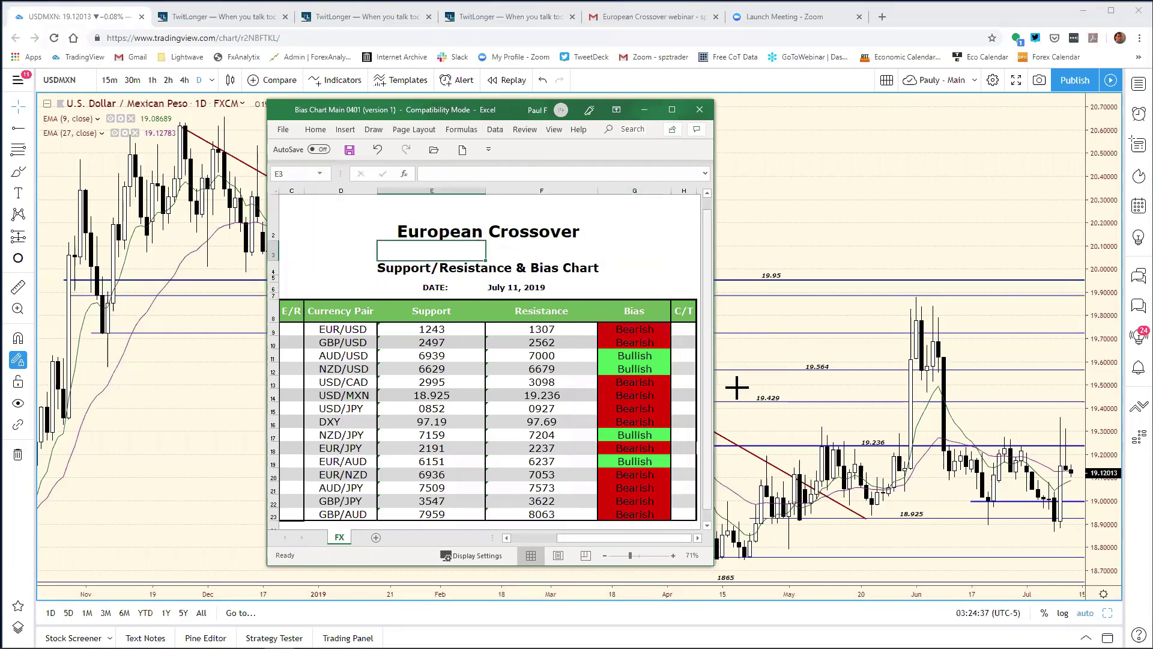
pyautogui.click(884, 259)
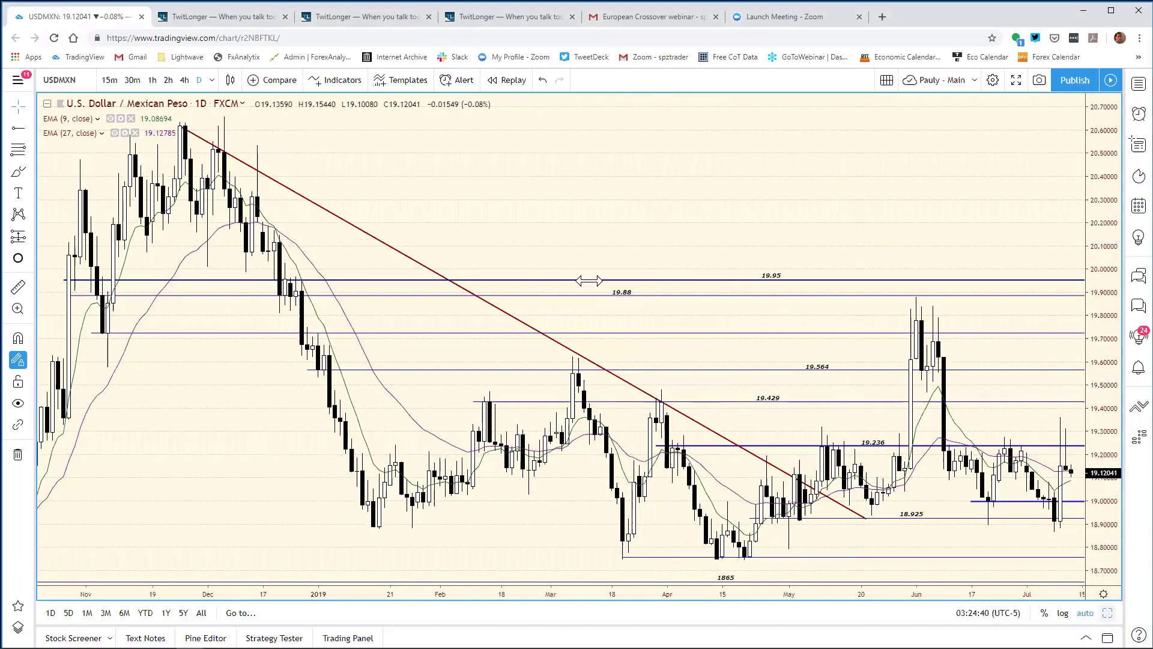
# Maximise the 2-hour USD/MXN chart from the eight-chart grid
pyautogui.hotkey('alt', 'Return')
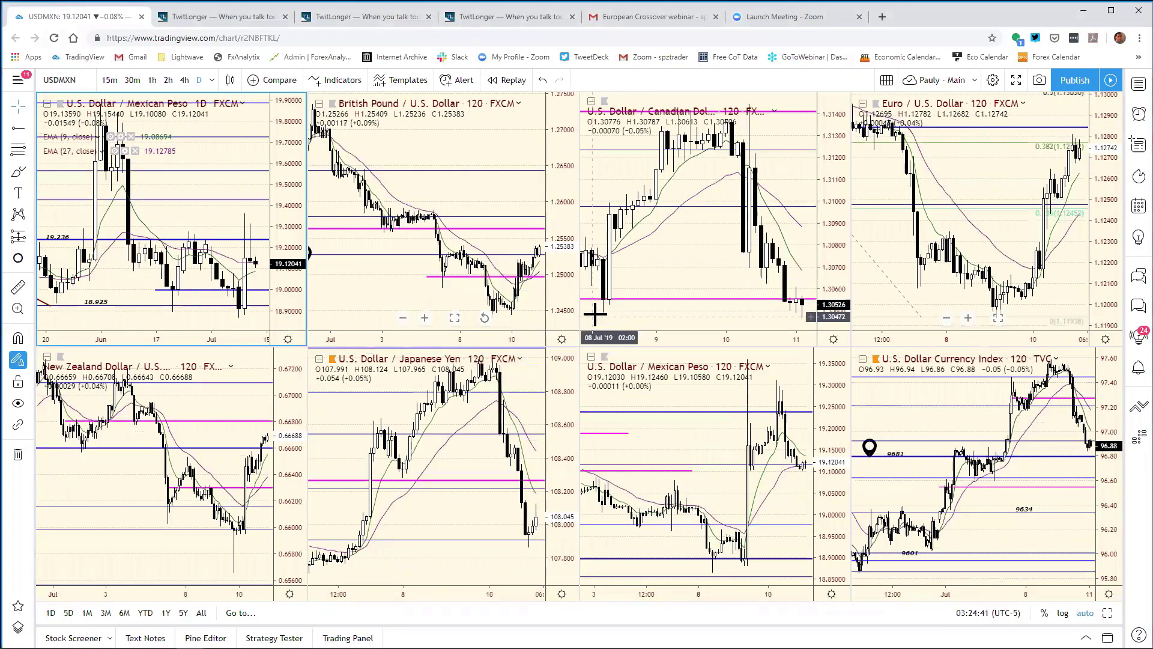
pyautogui.click(829, 373)
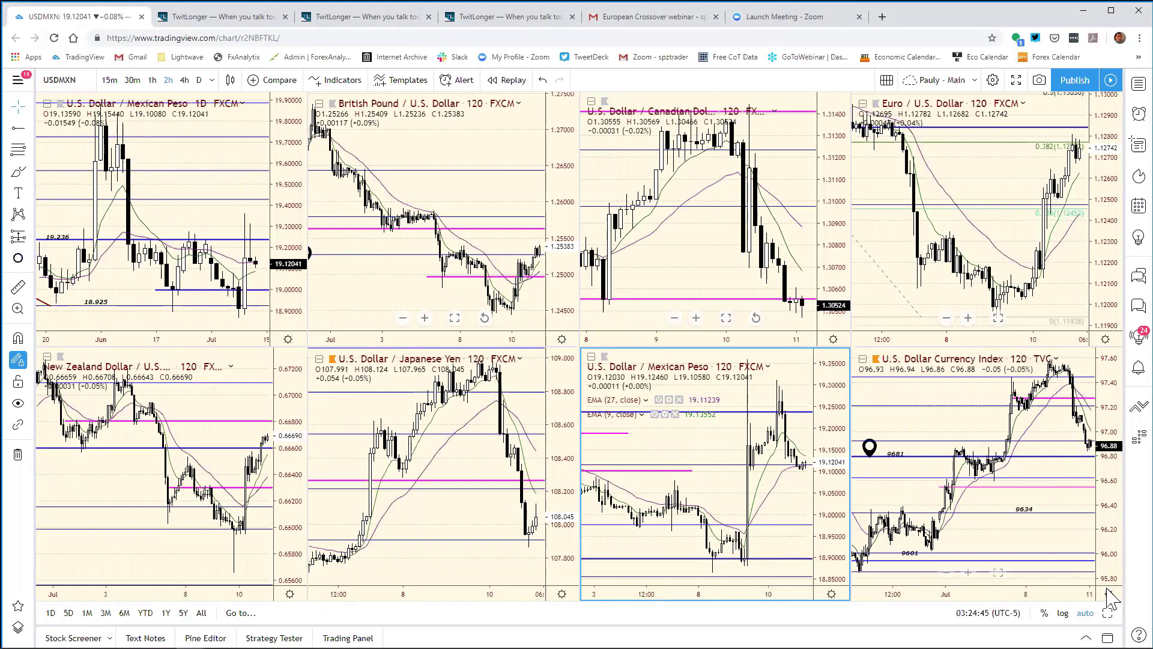
pyautogui.hotkey('alt', 'Return')
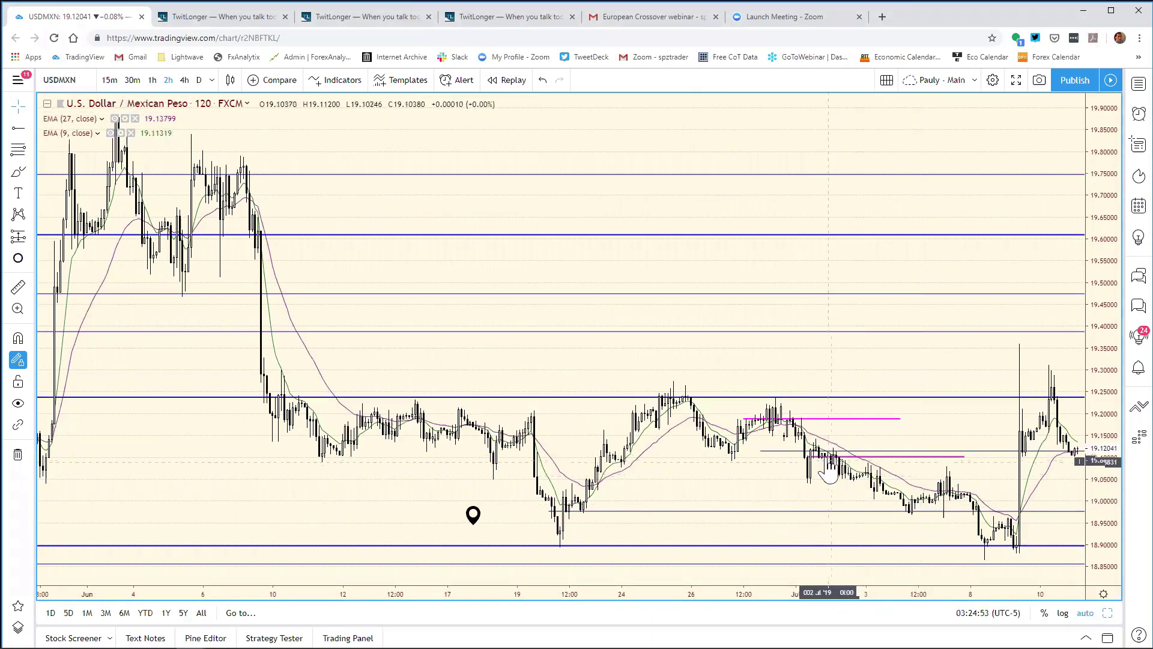
# Lower one magenta ray to about 19.05 and remove the upper ray near 19.19
pyautogui.moveTo(826, 468); pyautogui.dragTo(957, 487)
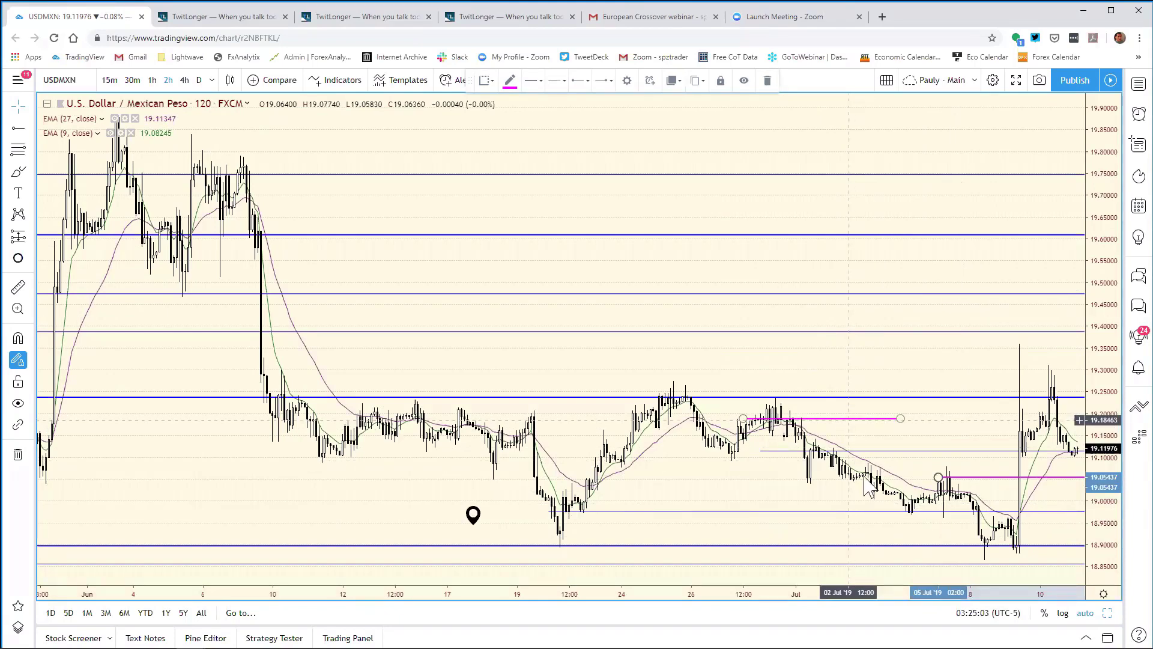
pyautogui.rightClick(852, 419)
pyautogui.click(878, 602)
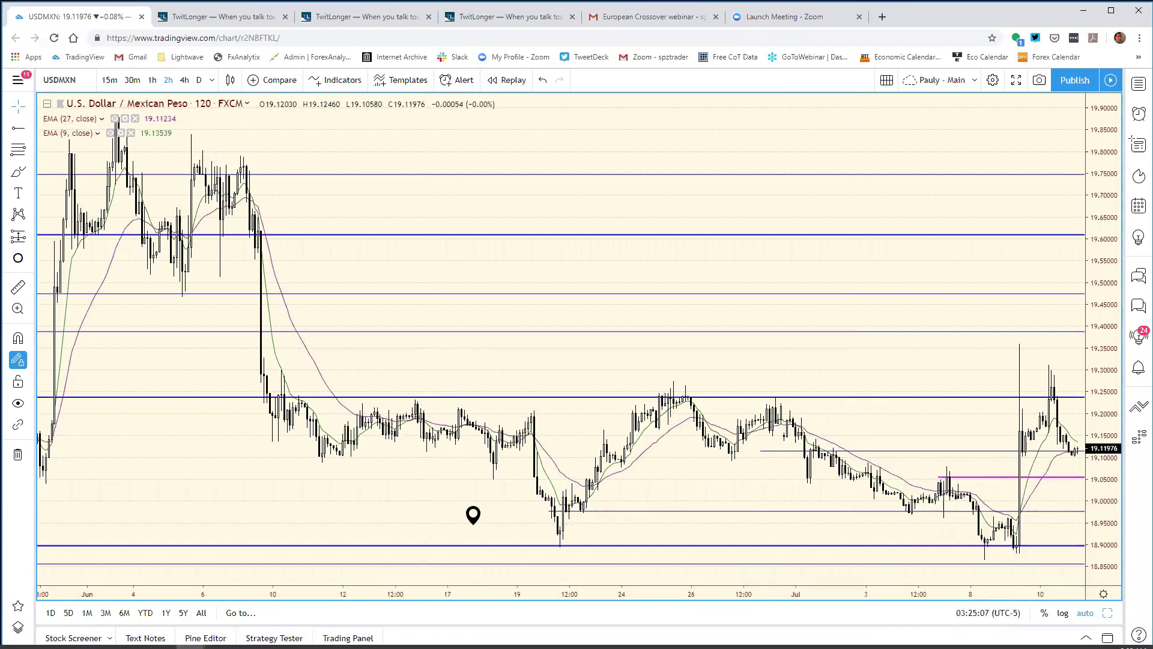
pyautogui.click(279, 637)
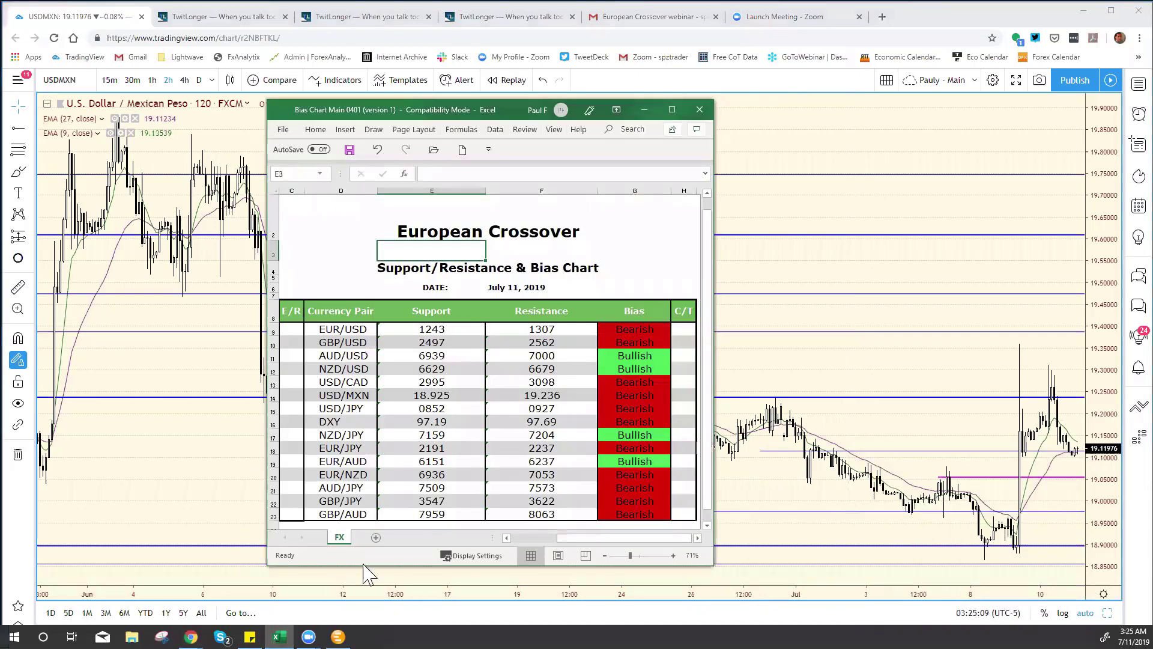
# Change USD/MXN support in E14 from 18.925 to 19.050, then restore TradingView's eight-chart grid
pyautogui.click(447, 398)
pyautogui.click(456, 174)
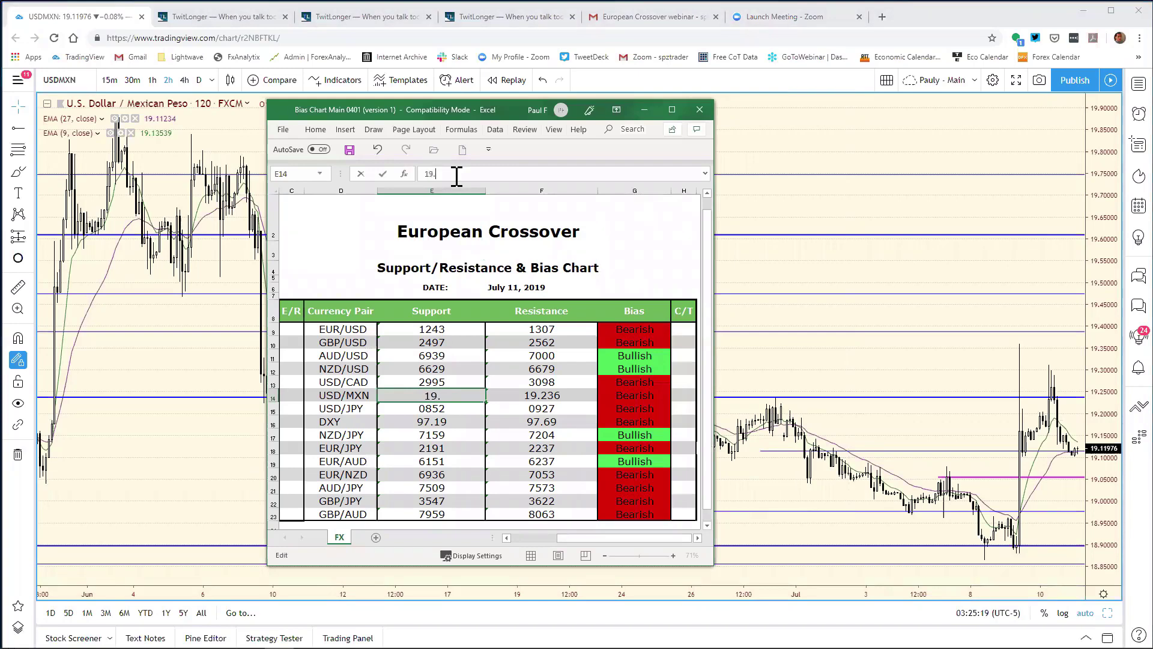
pyautogui.press('Return')
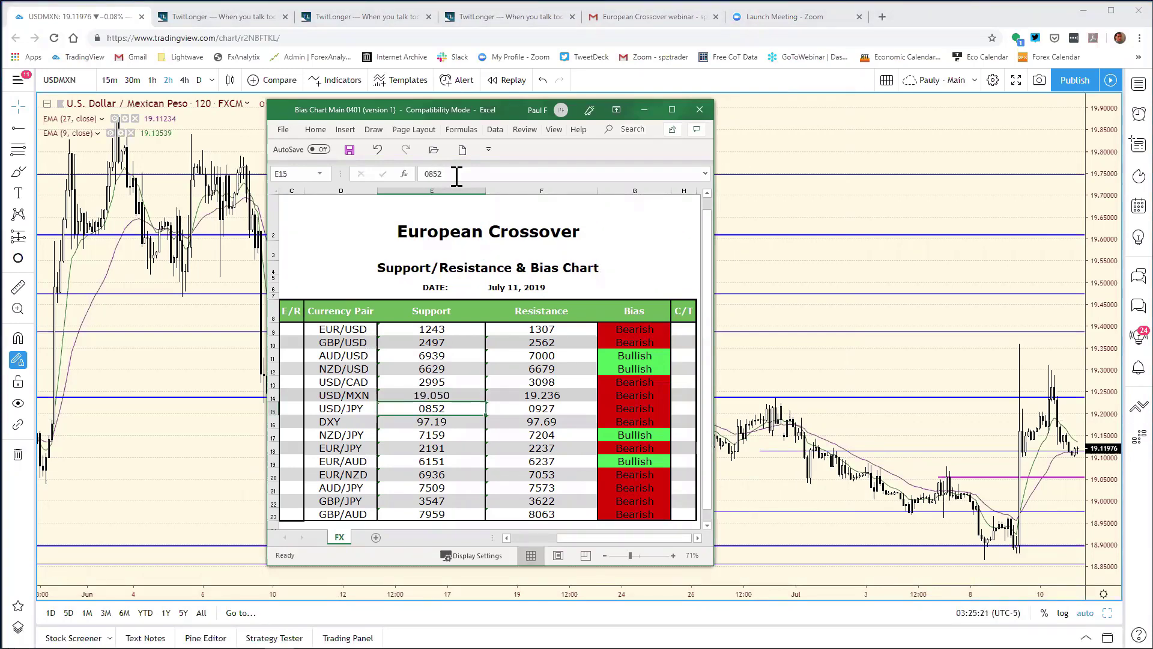
pyautogui.click(785, 219)
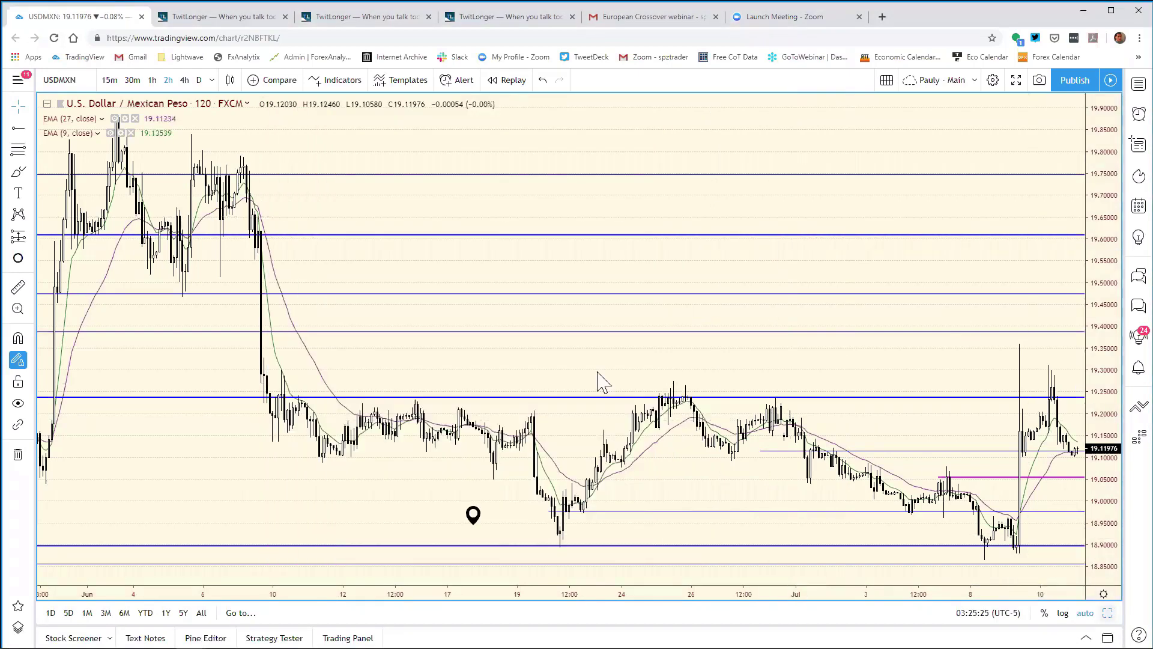
pyautogui.hotkey('alt', 'Return')
# Load USDJPY into the top-left chart and maximise its daily chart
pyautogui.click(298, 186)
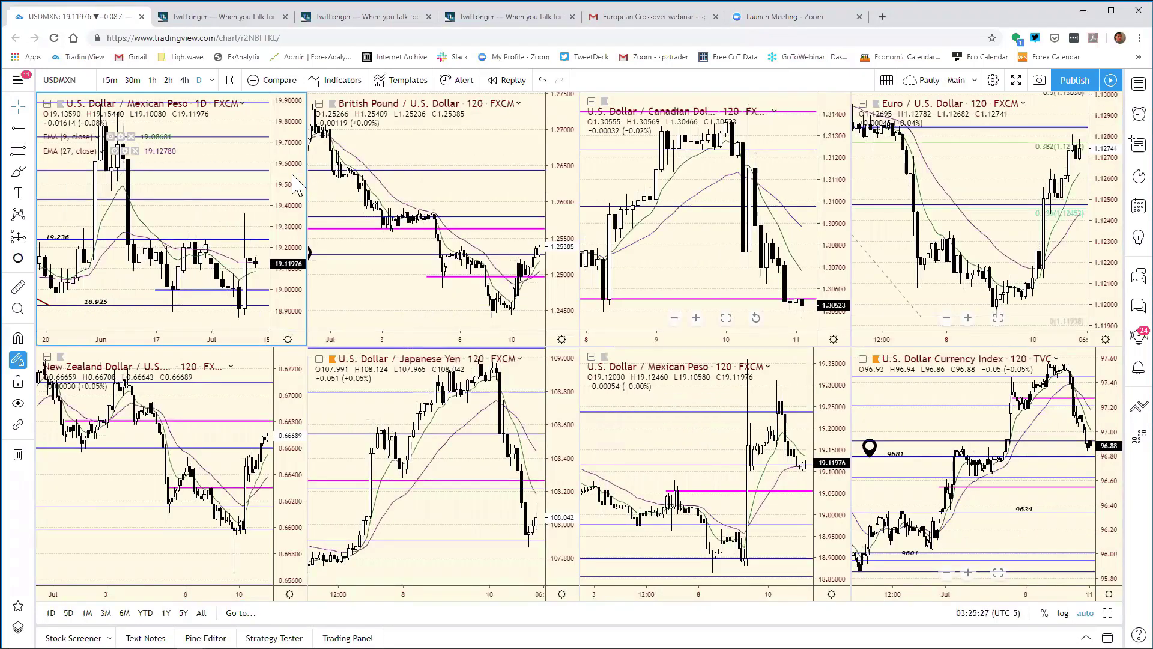
pyautogui.write('USD')
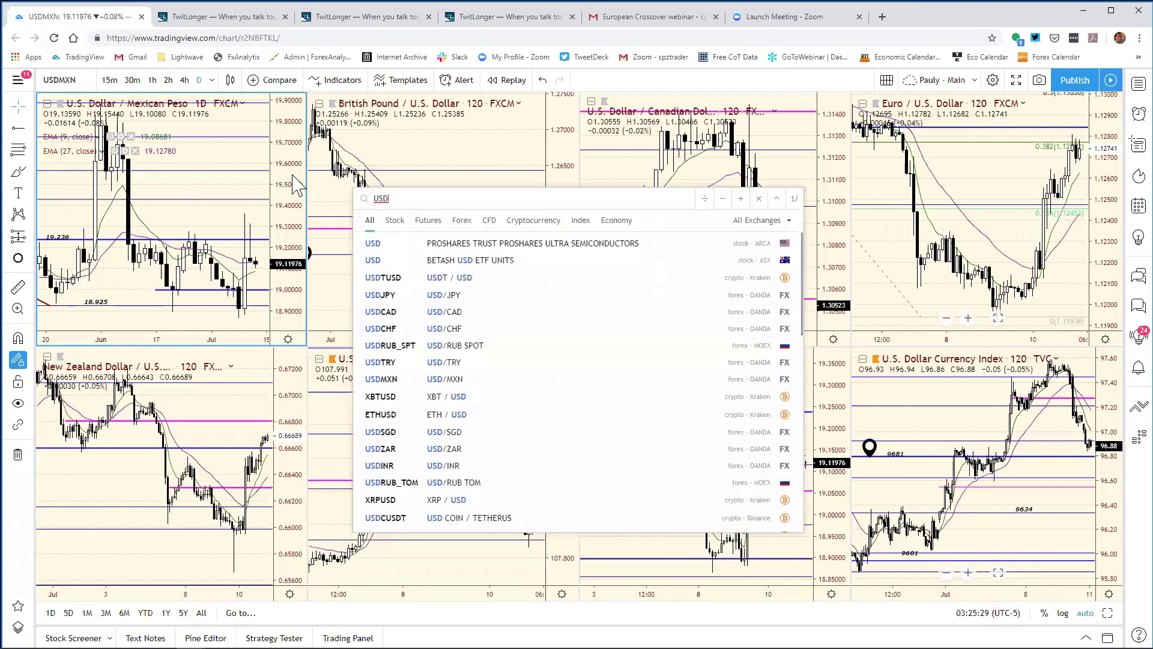
pyautogui.write('JPY')
pyautogui.press('Return')
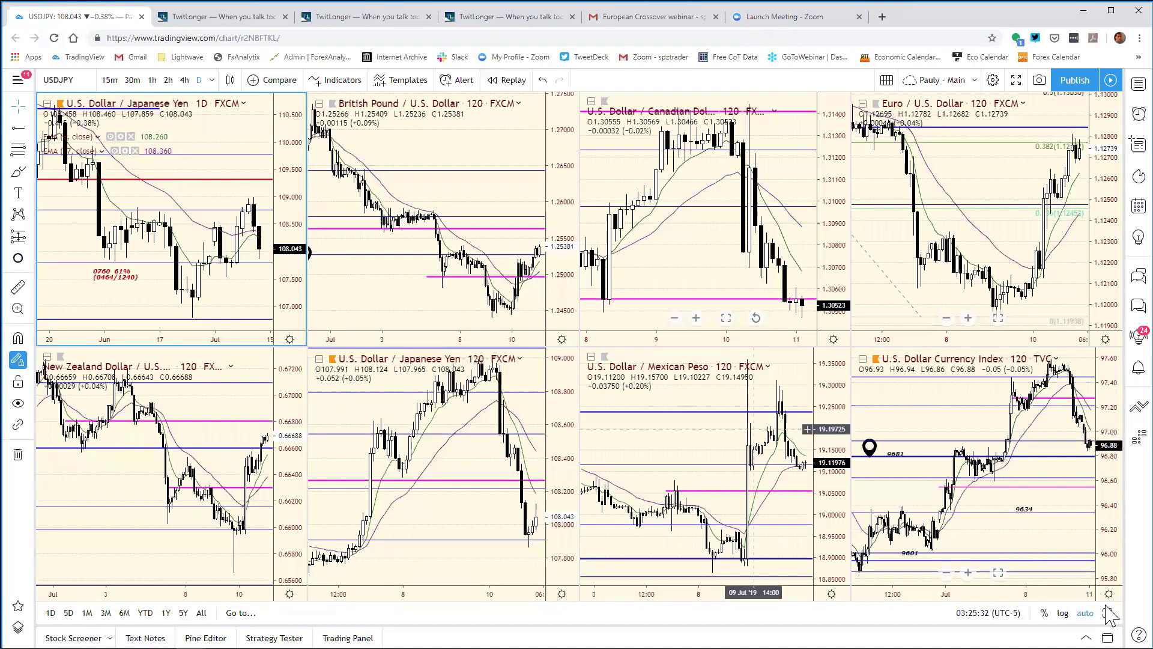
pyautogui.hotkey('alt', 'Return')
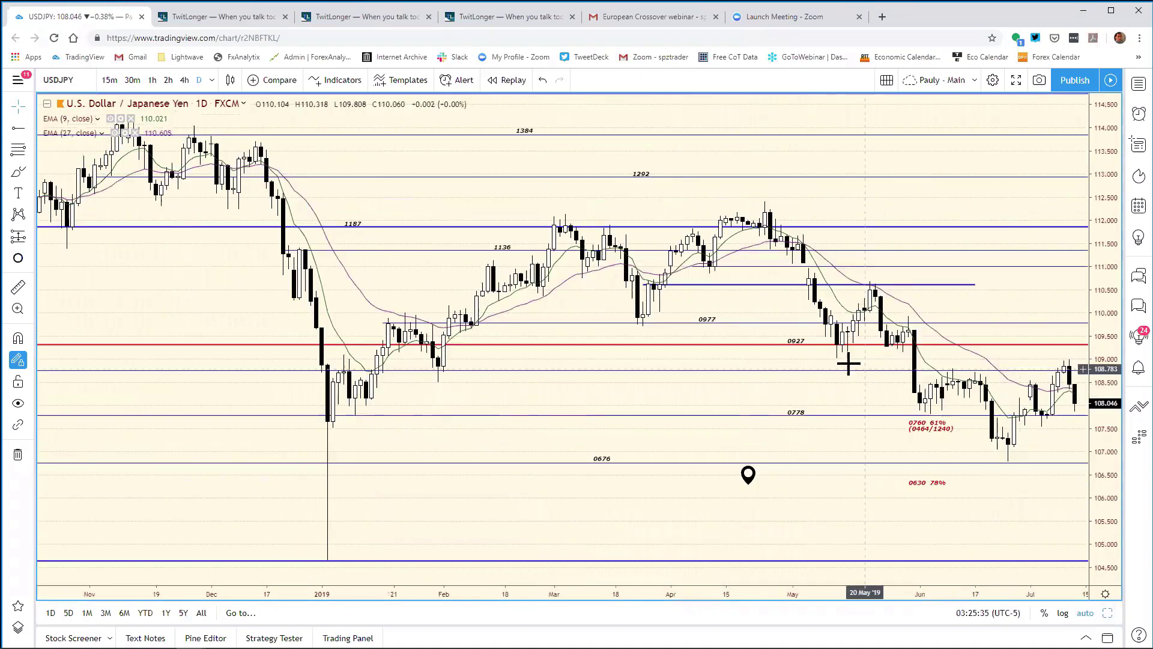
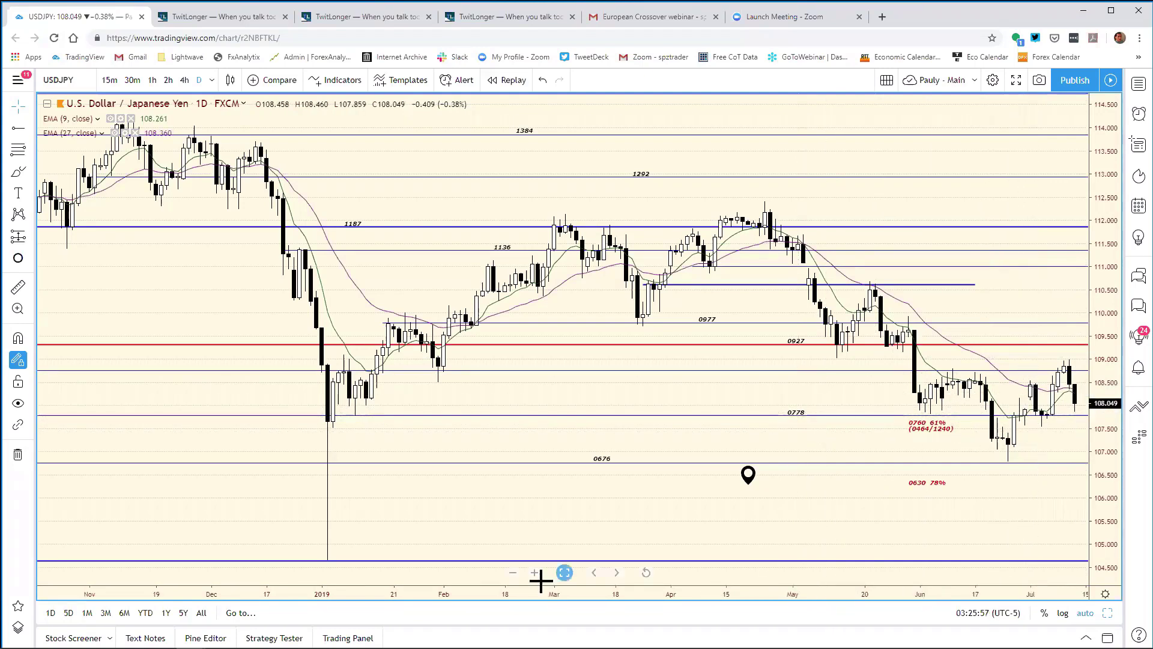
# Change the USD/JPY support in cell E15 of the bias chart from 0852 to 0778
pyautogui.moveTo(348, 647)
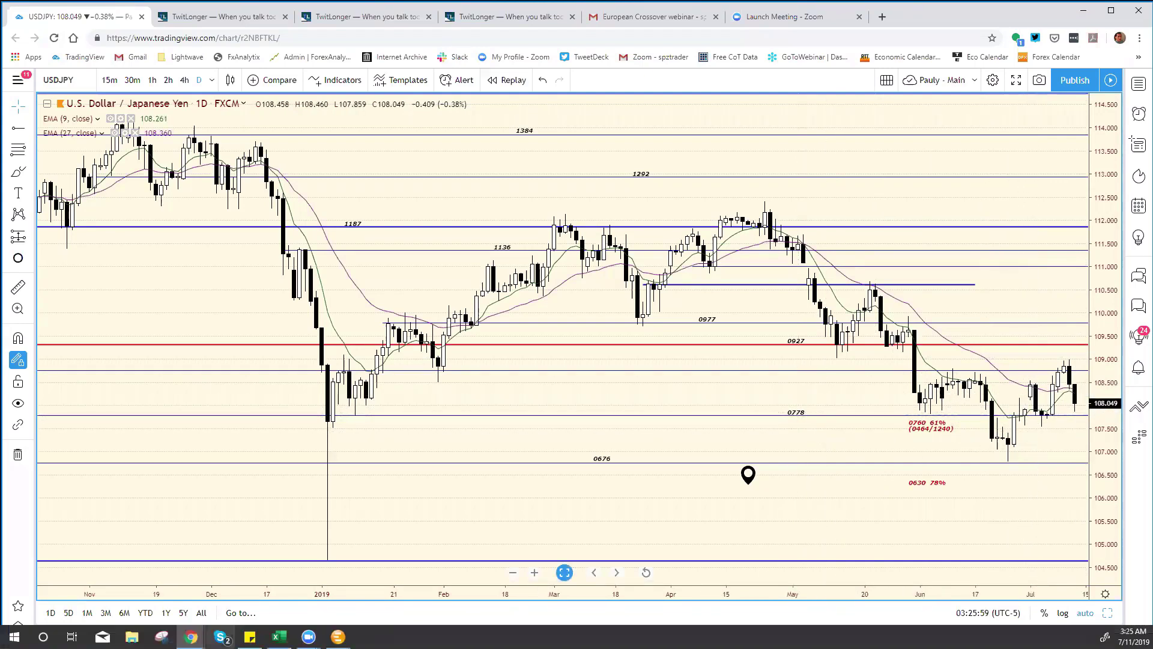
pyautogui.click(279, 636)
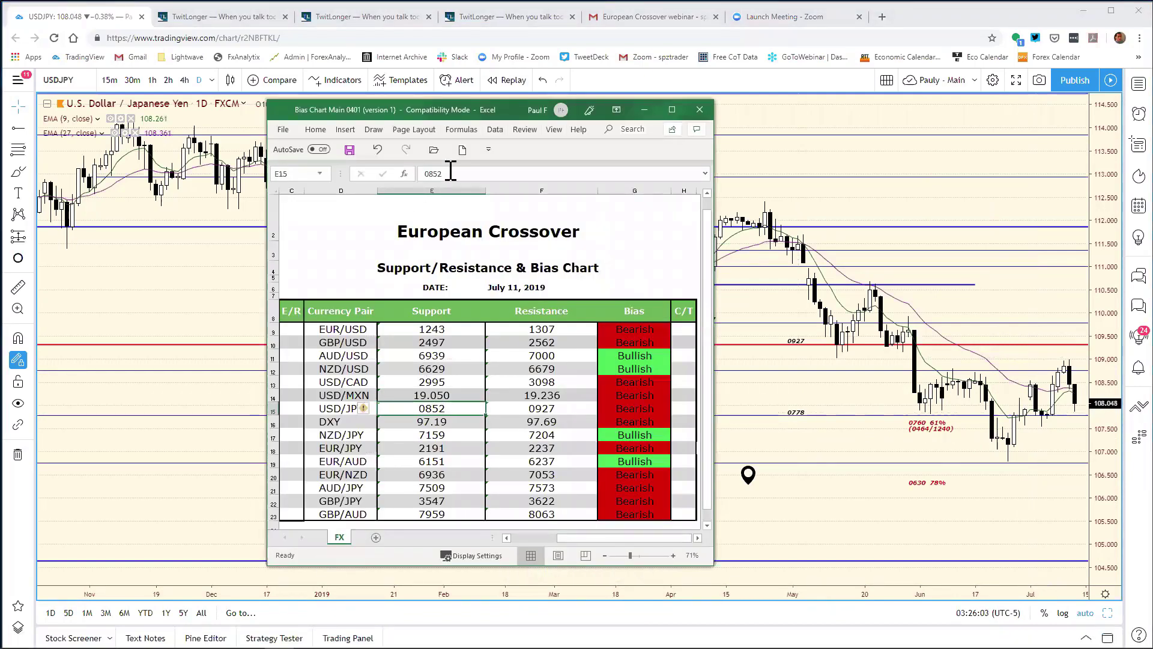
pyautogui.click(463, 169)
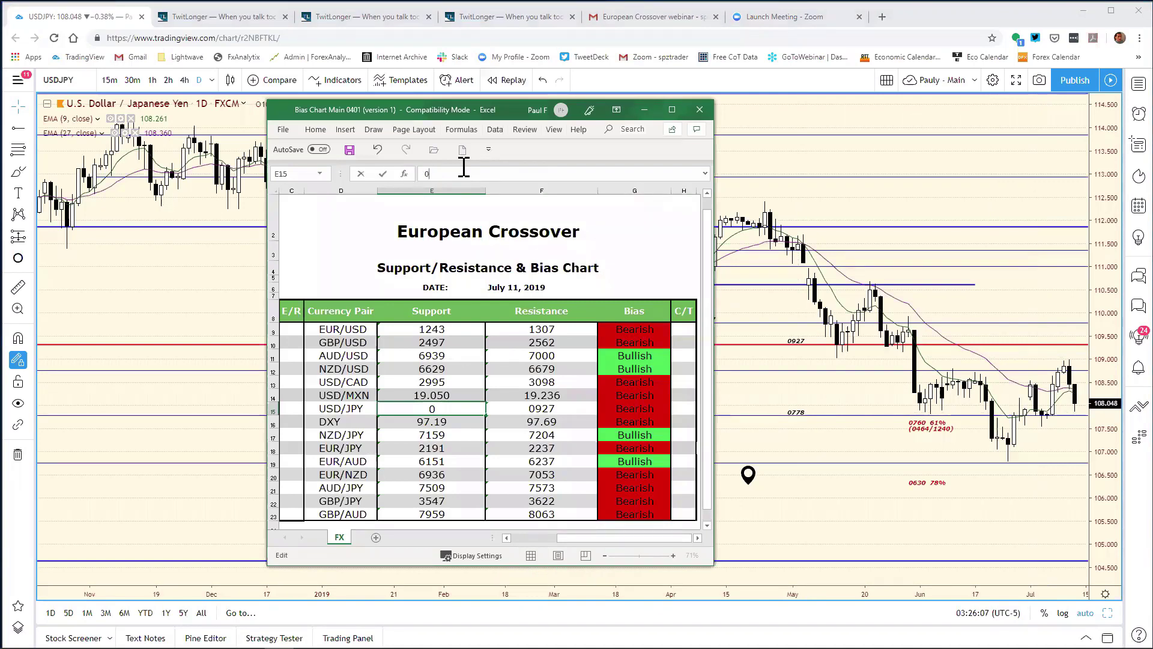
pyautogui.press('Return')
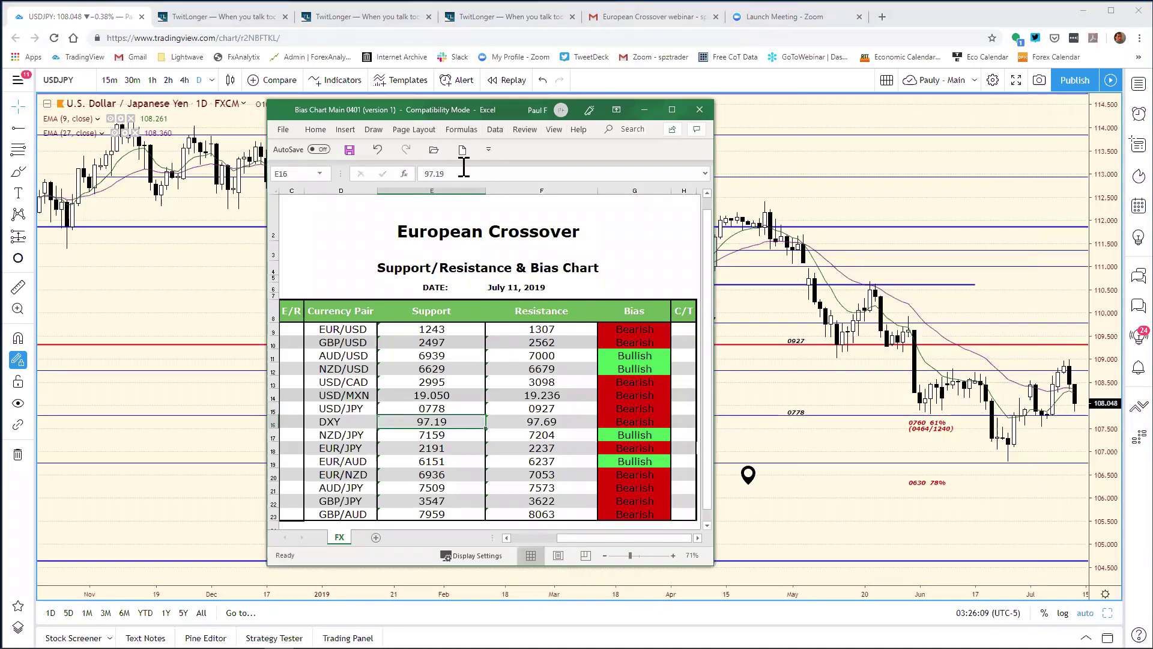
pyautogui.click(943, 196)
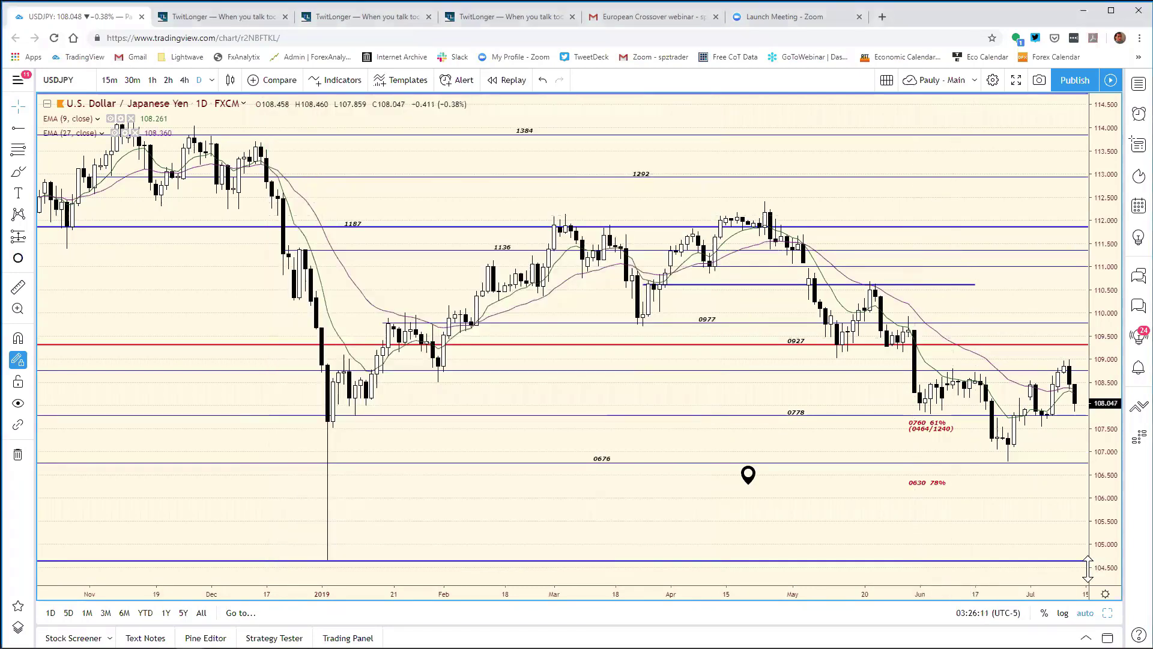
# Maximize the USDJPY 2-hour chart and raise its magenta level from about 108.26 to 108.33
pyautogui.click(1105, 612)
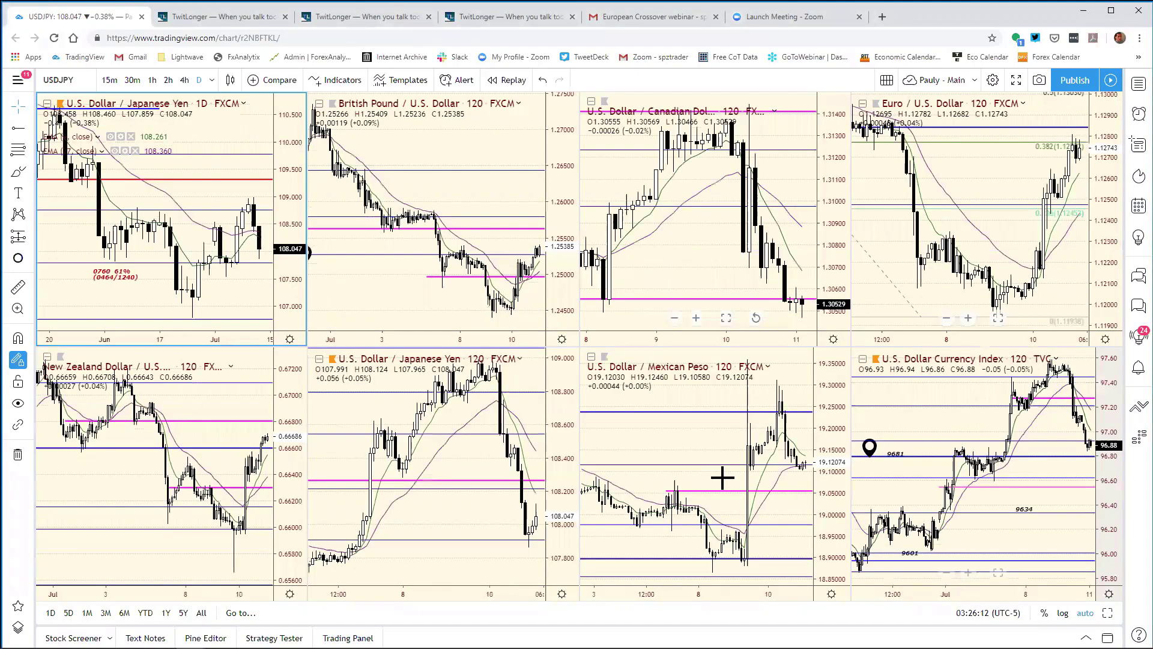
pyautogui.click(552, 395)
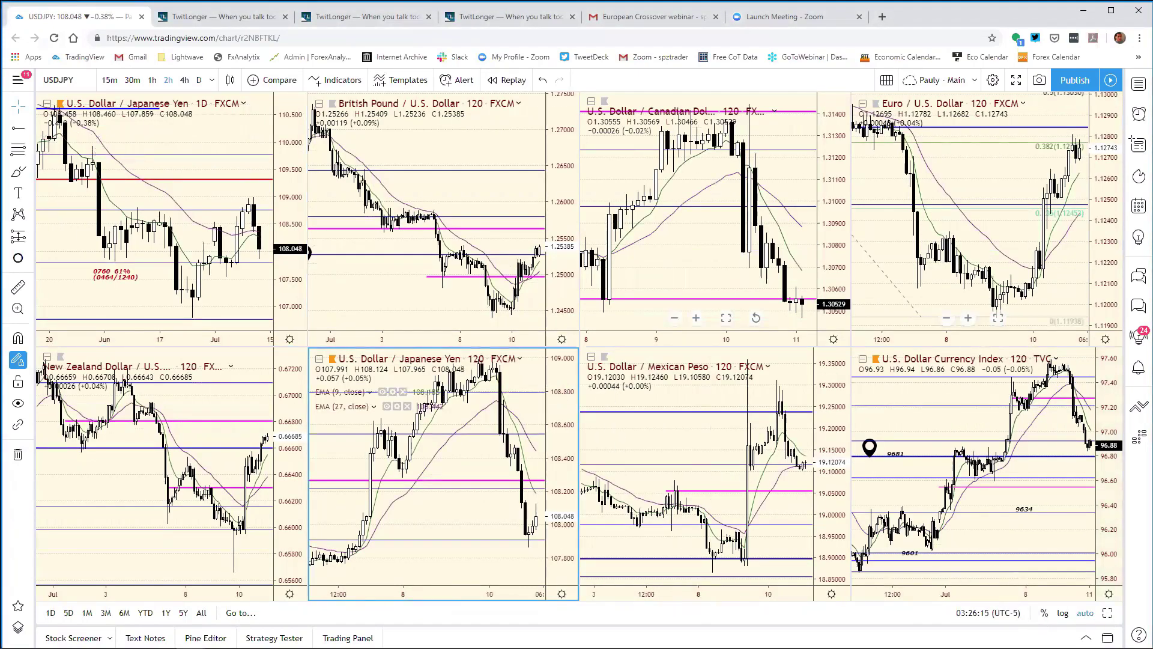
pyautogui.click(1108, 613)
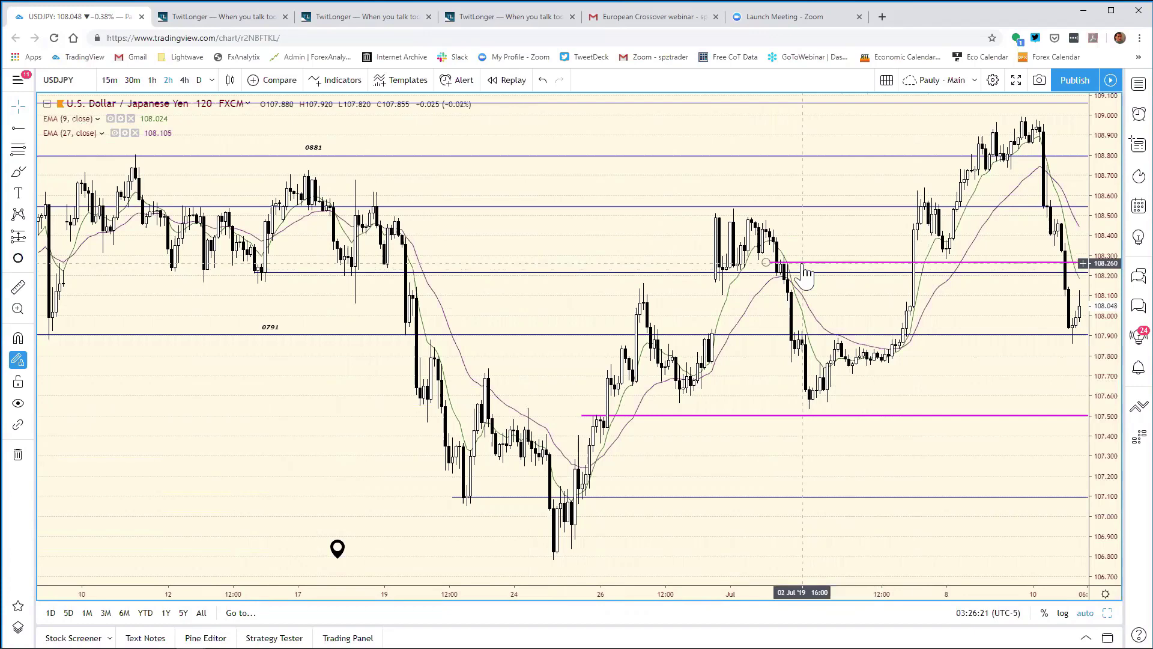
pyautogui.moveTo(802, 264); pyautogui.dragTo(971, 255)
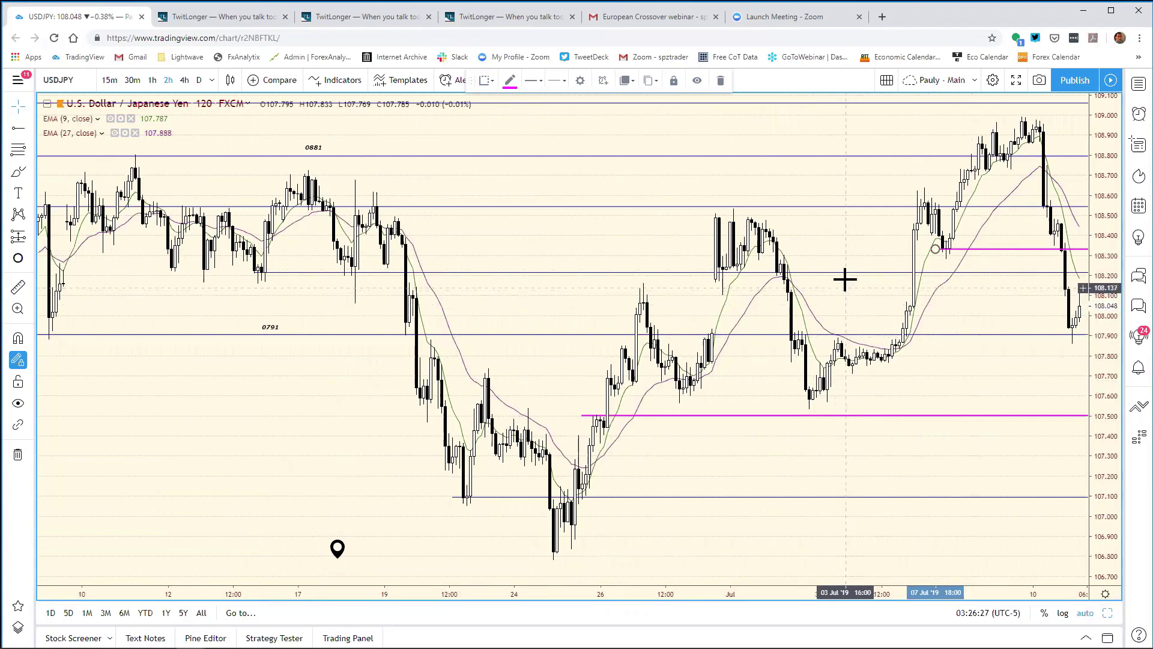
pyautogui.click(840, 316)
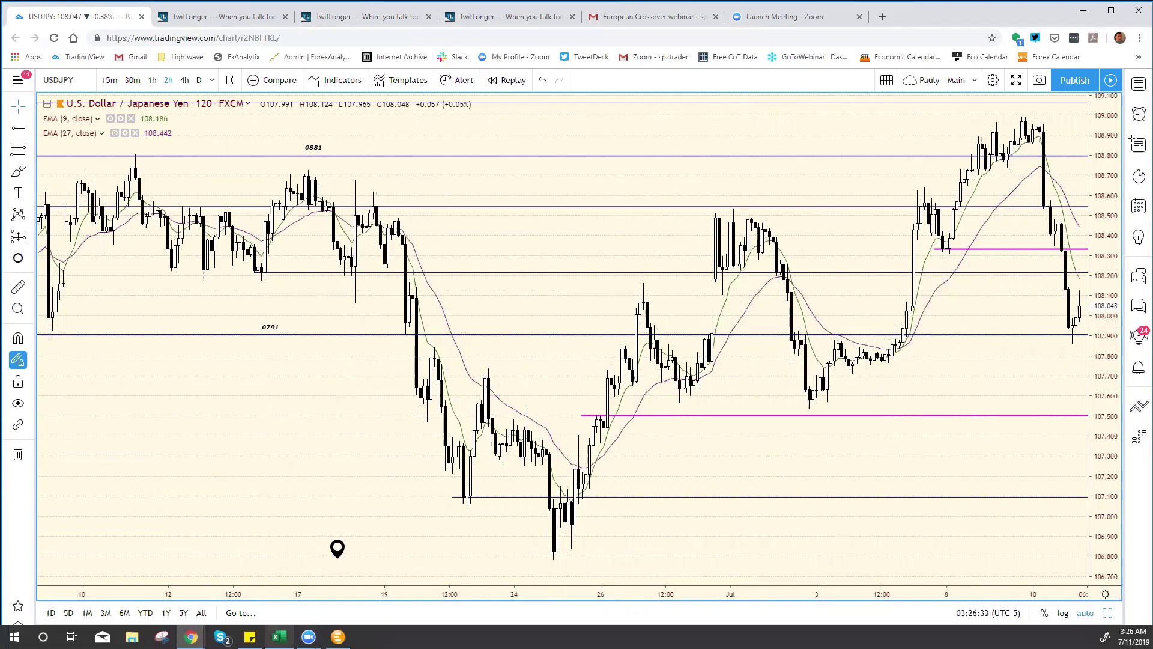
pyautogui.click(279, 636)
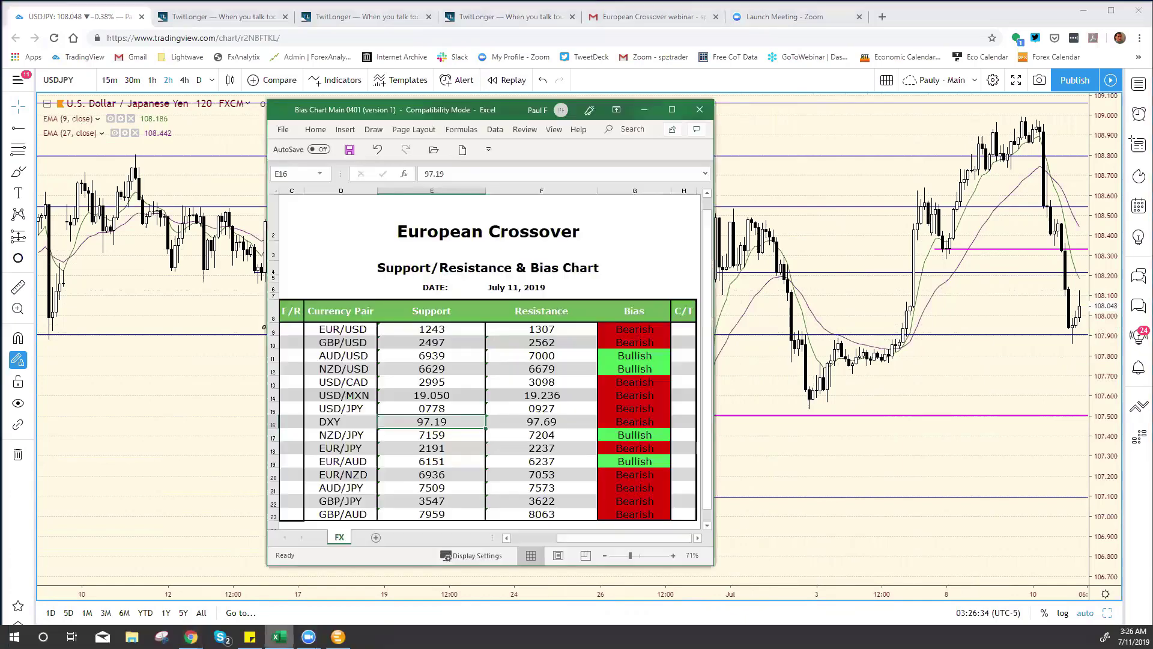
# Set the USD/JPY resistance in cell F15 to 0832
pyautogui.click(541, 410)
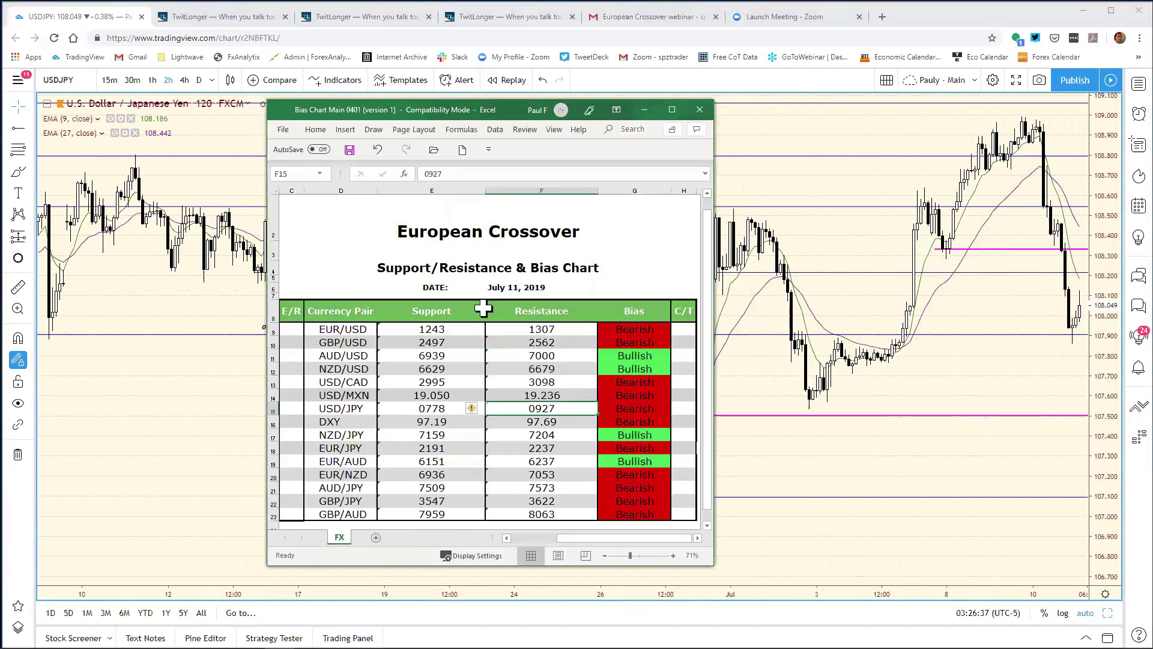
pyautogui.click(459, 176)
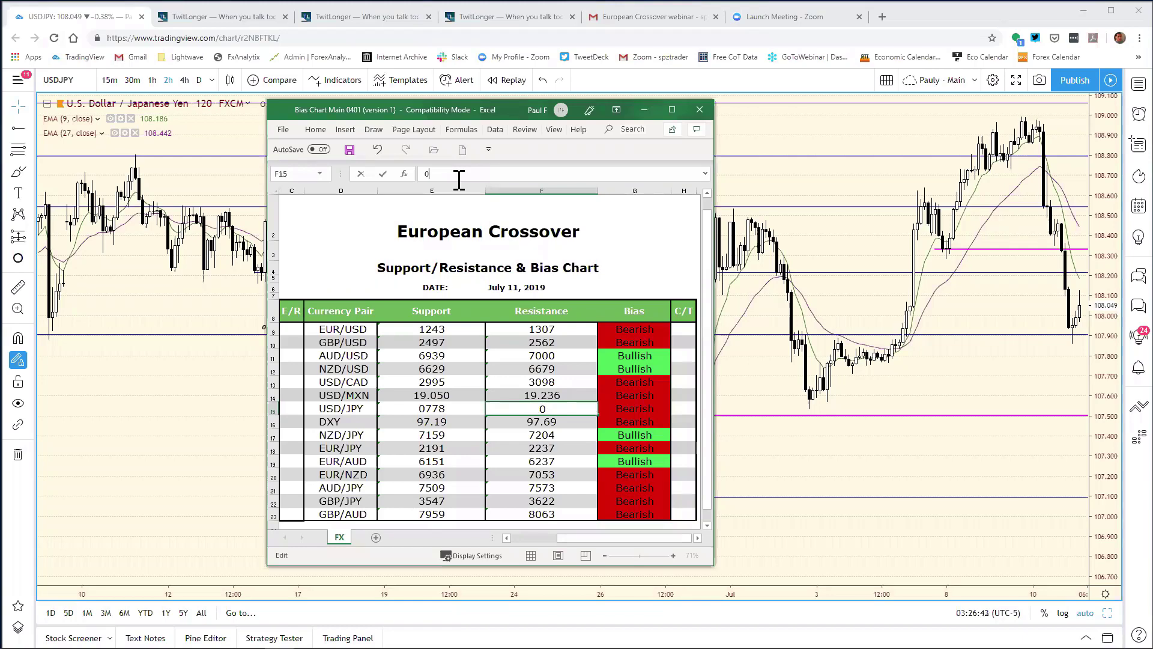
pyautogui.press('Return')
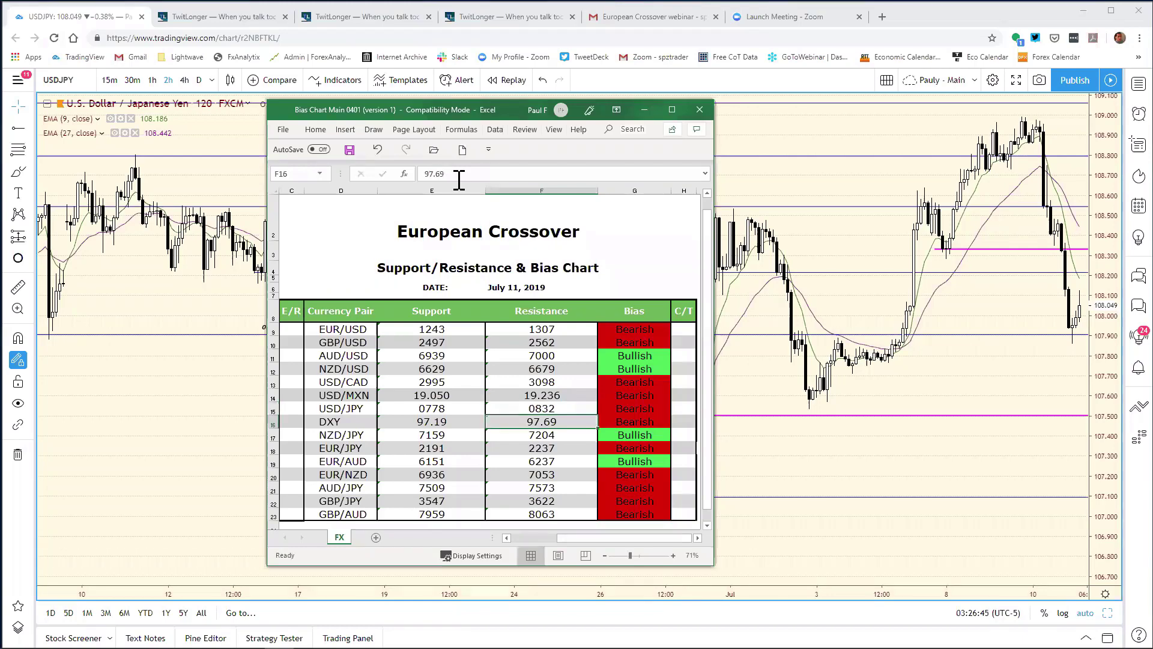
# Save the bias chart workbook and return to TradingView's eight-chart layout
pyautogui.click(284, 131)
pyautogui.click(296, 261)
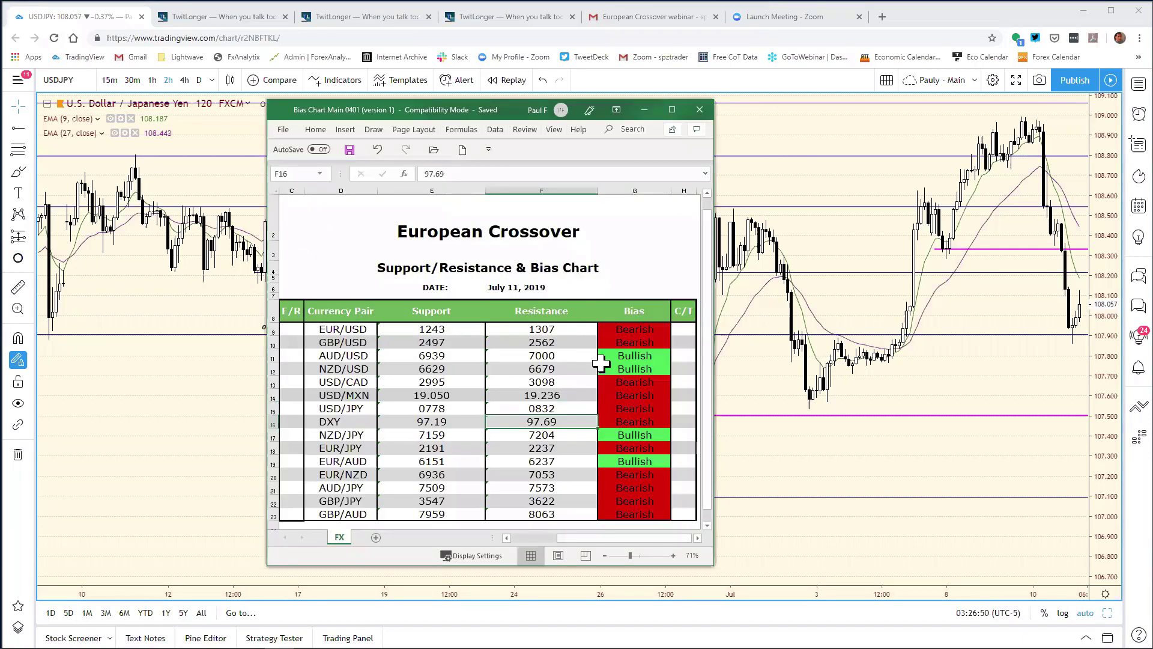
pyautogui.click(604, 244)
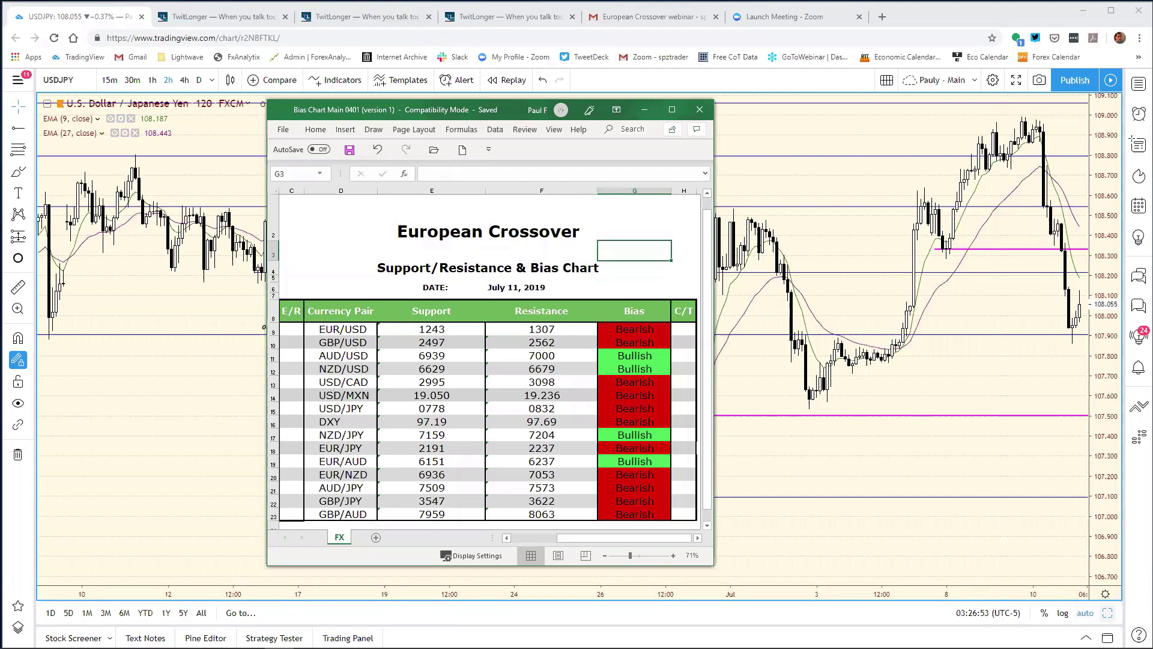
pyautogui.hotkey('alt', 'Tab')
pyautogui.hotkey('alt', 'Return')
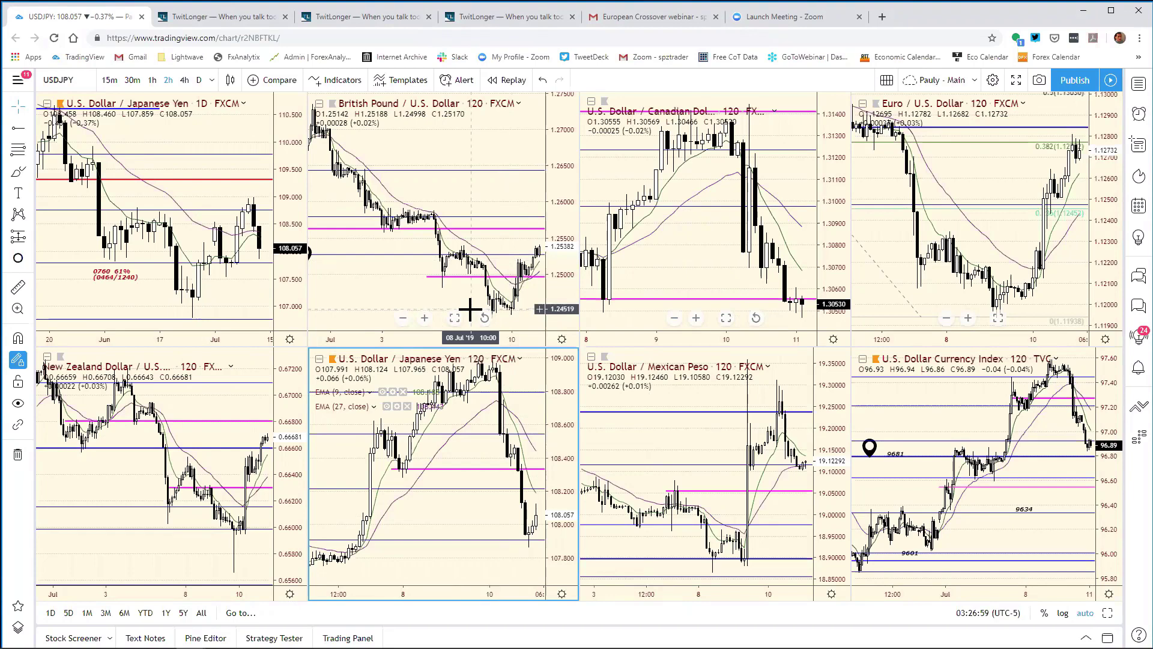
# Load DXY and show its 2-hour chart full-size, stretched to span June to July
pyautogui.click(288, 204)
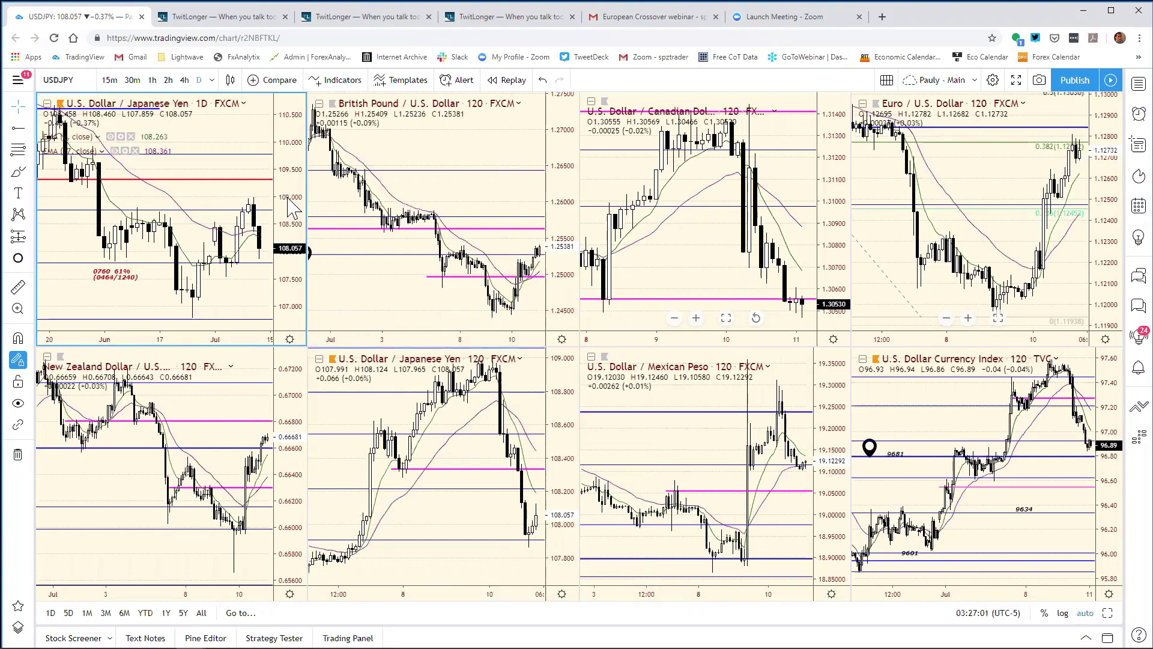
pyautogui.write('DXY')
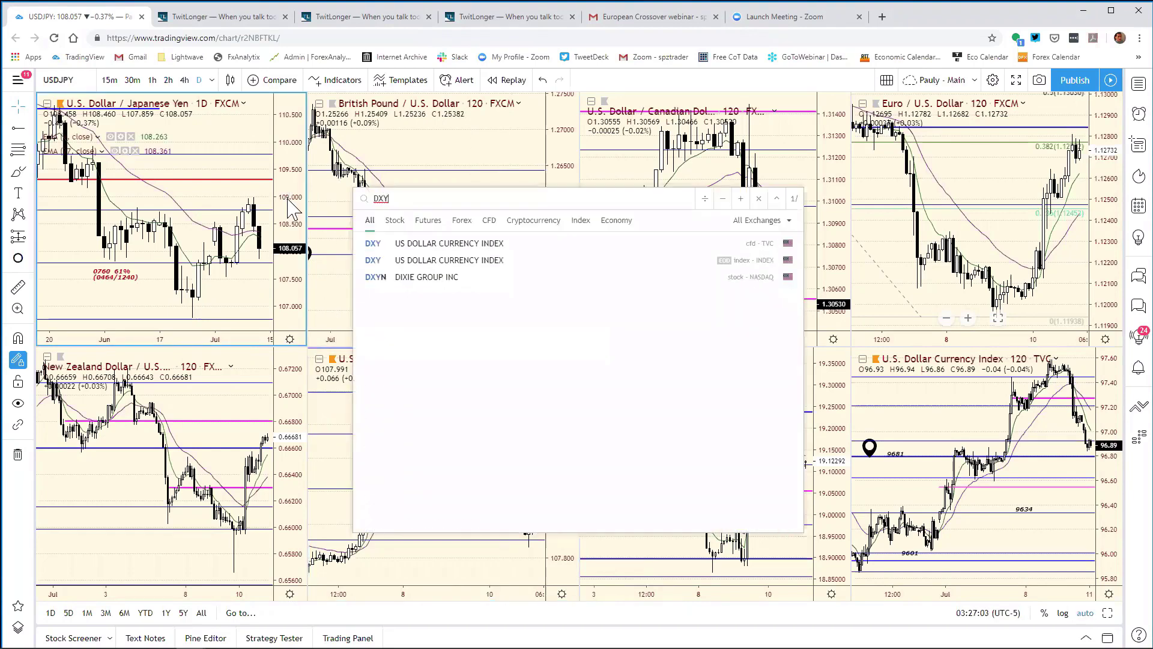
pyautogui.press('Return')
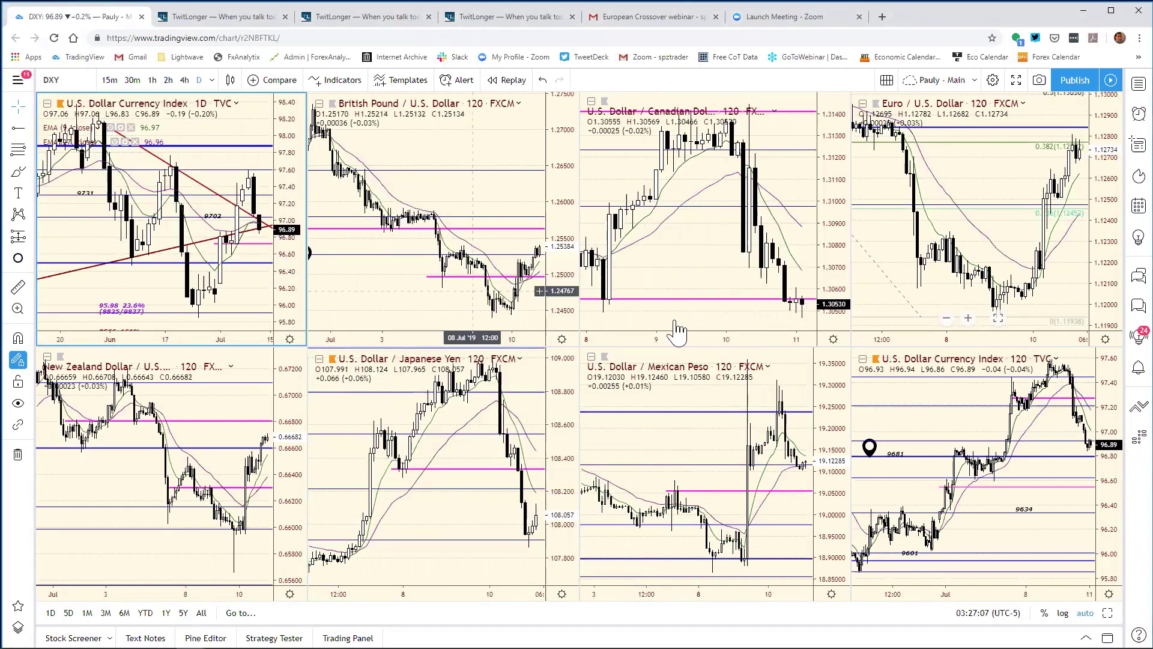
pyautogui.click(1102, 411)
pyautogui.hotkey('alt', 'Return')
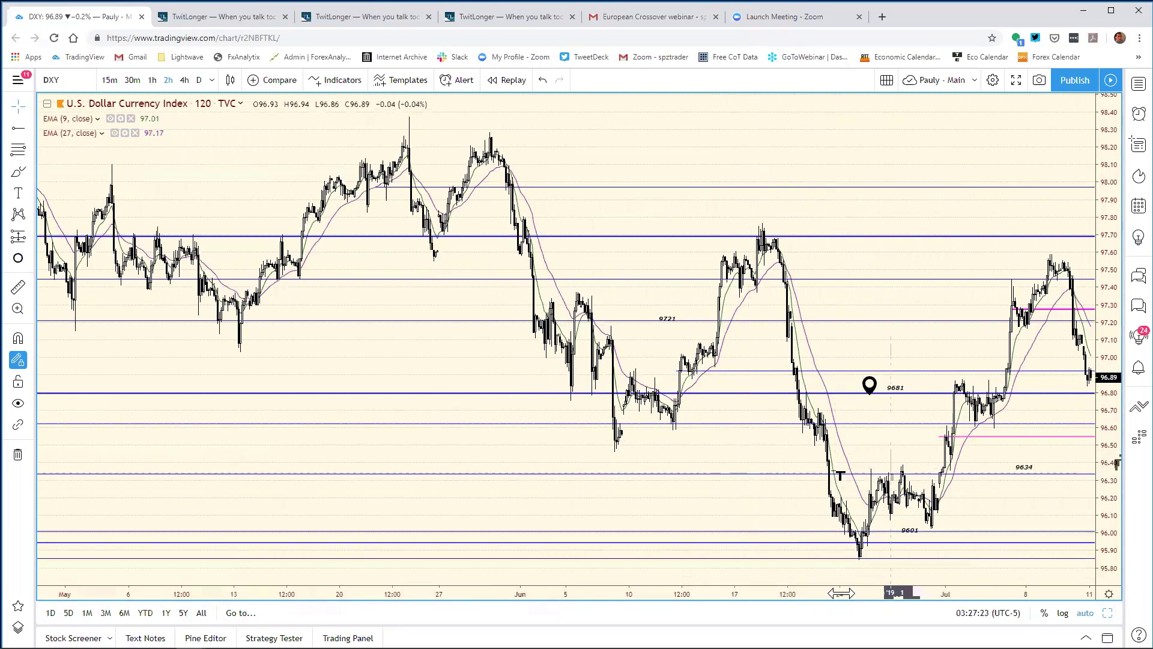
pyautogui.moveTo(835, 593); pyautogui.dragTo(664, 560)
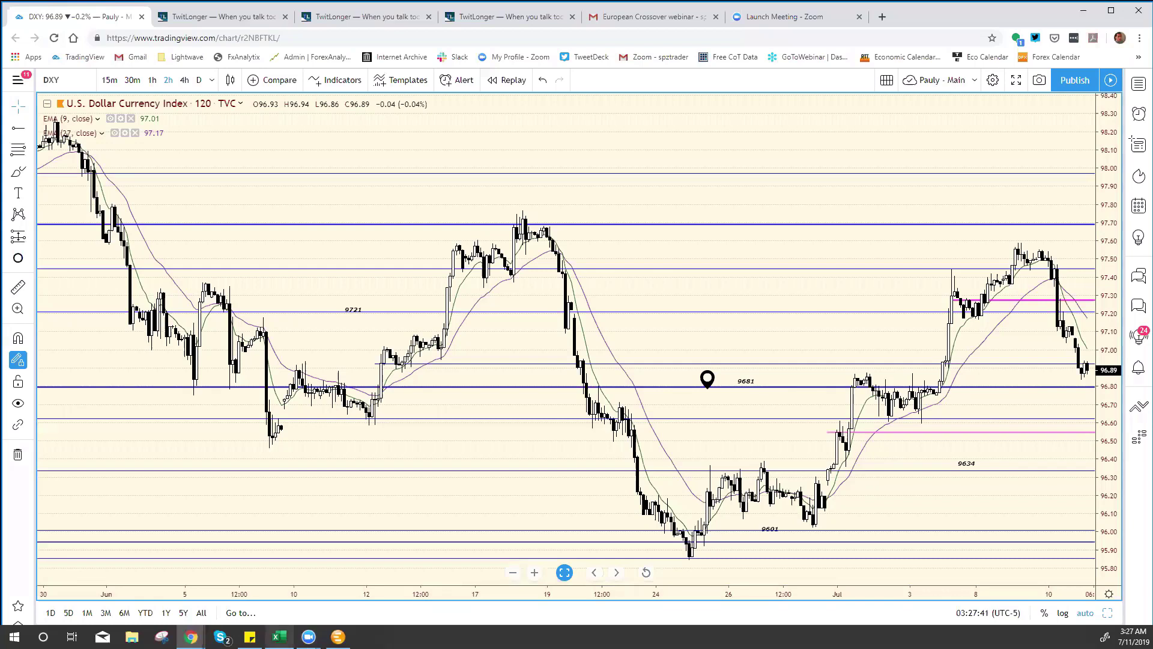
# Change the DXY support in cell E16 from 97.19 to 96.62
pyautogui.click(280, 637)
pyautogui.click(444, 423)
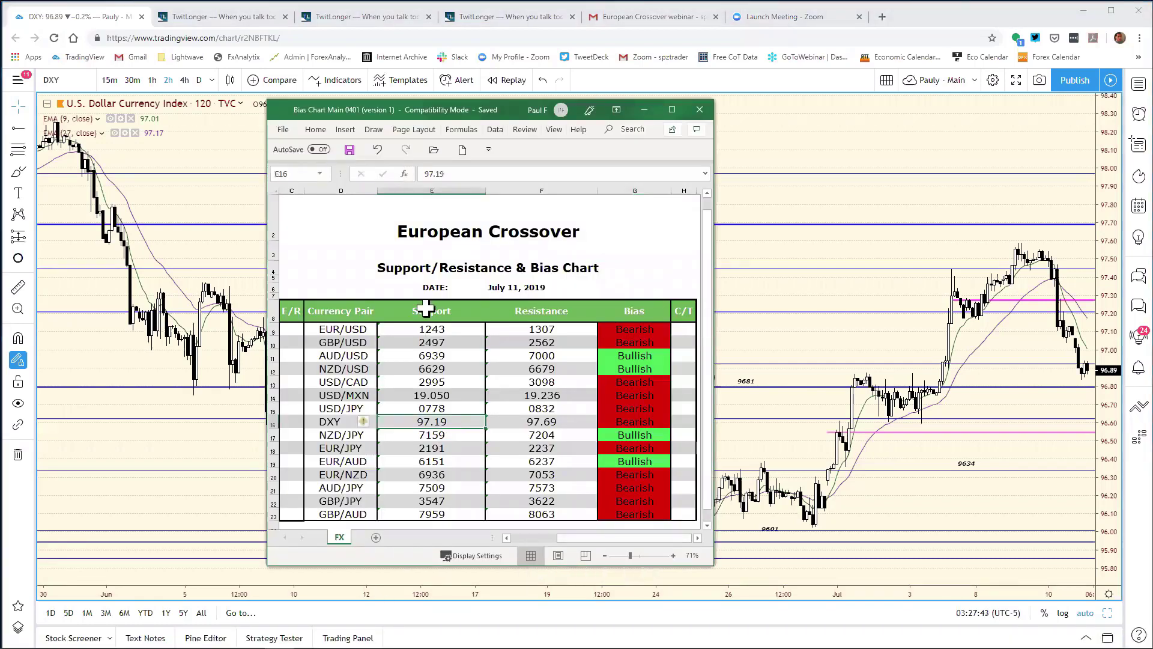
pyautogui.click(448, 173)
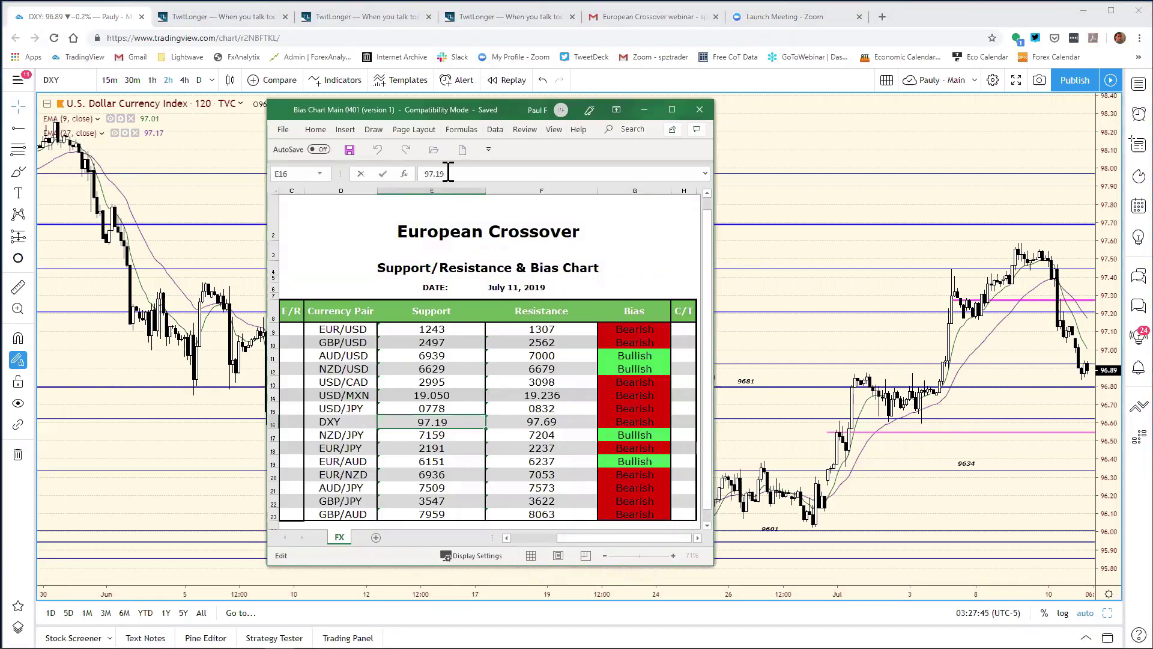
pyautogui.press('BackSpace')
pyautogui.press('Return')
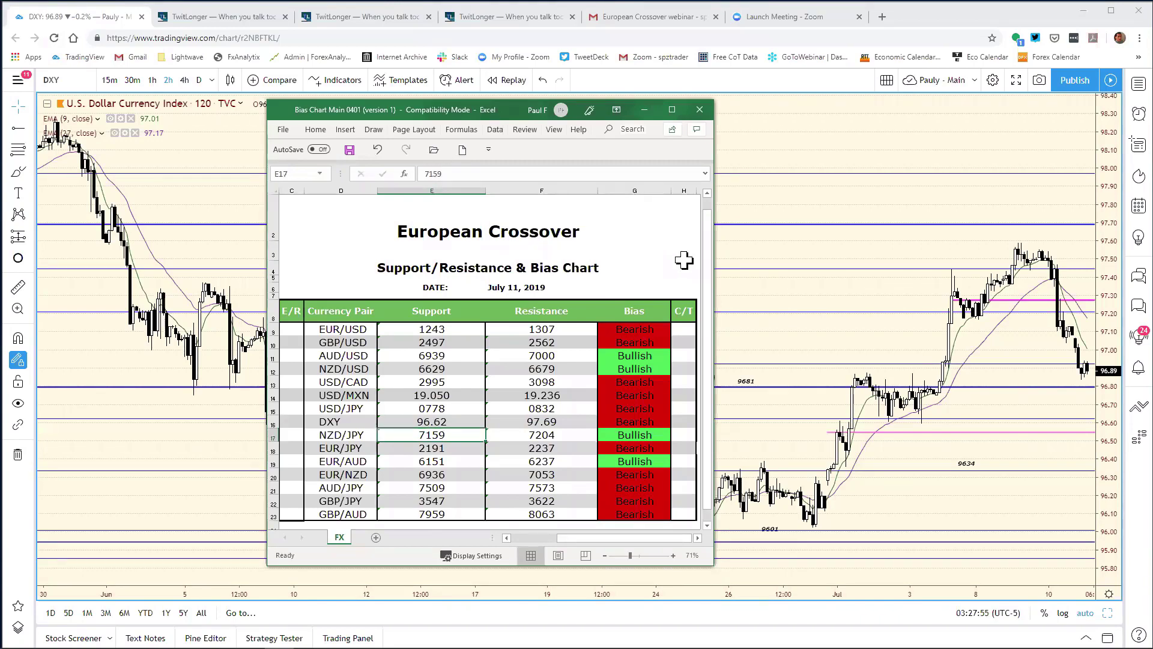
pyautogui.click(941, 335)
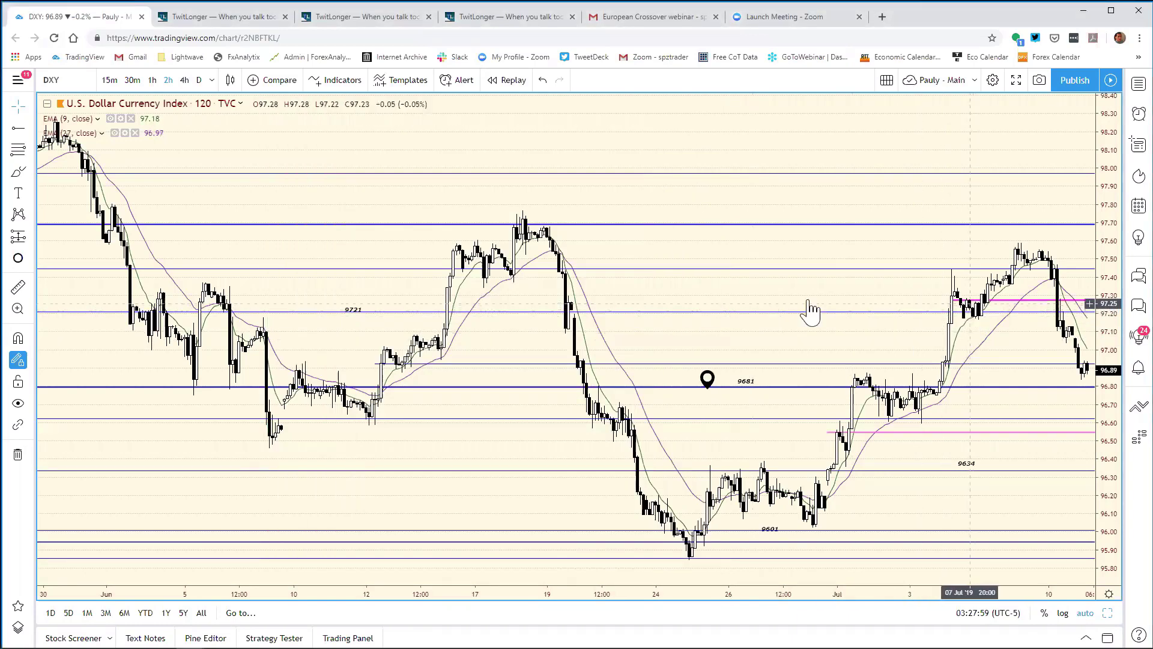
# Move the 9721 label to the chart's right side and remove the magenta 97.27 level
pyautogui.click(350, 318)
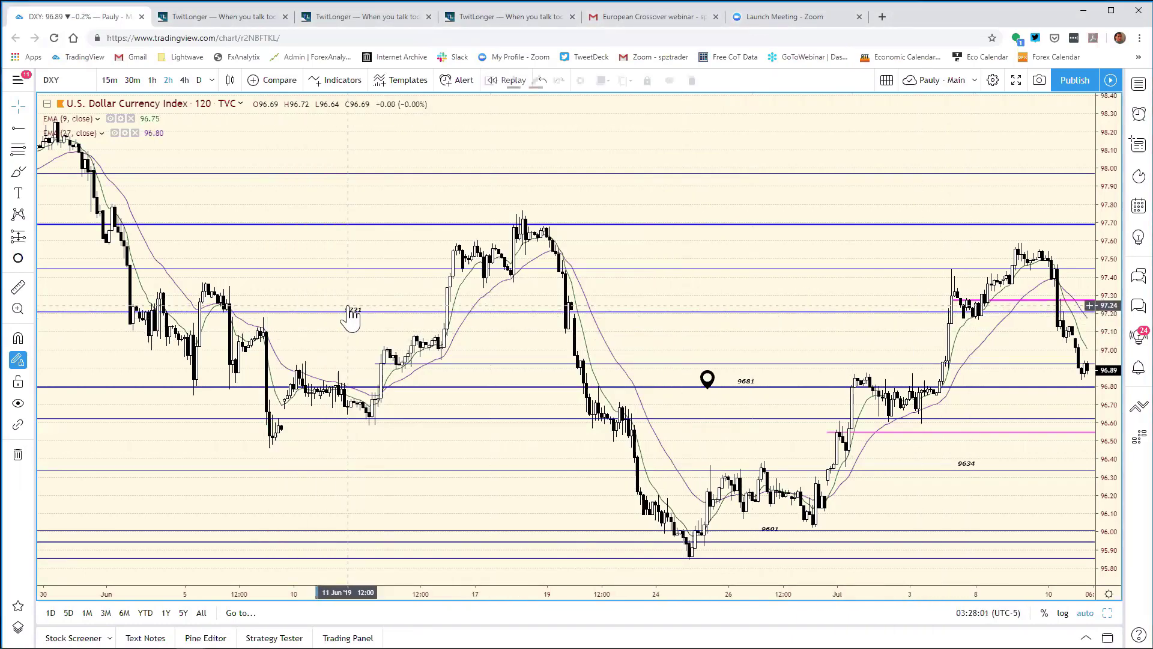
pyautogui.moveTo(351, 317)
pyautogui.mouseDown()
pyautogui.moveTo(844, 325)
pyautogui.moveTo(886, 321)
pyautogui.moveTo(882, 305)
pyautogui.mouseUp()
pyautogui.click(925, 339)
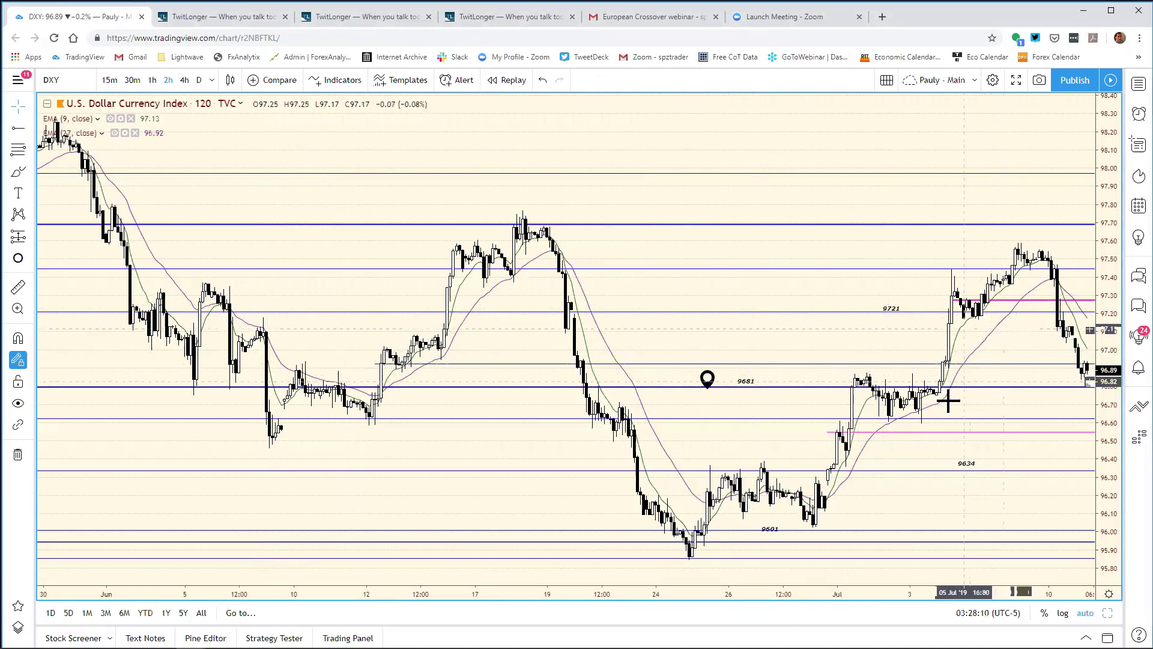
pyautogui.rightClick(1008, 311)
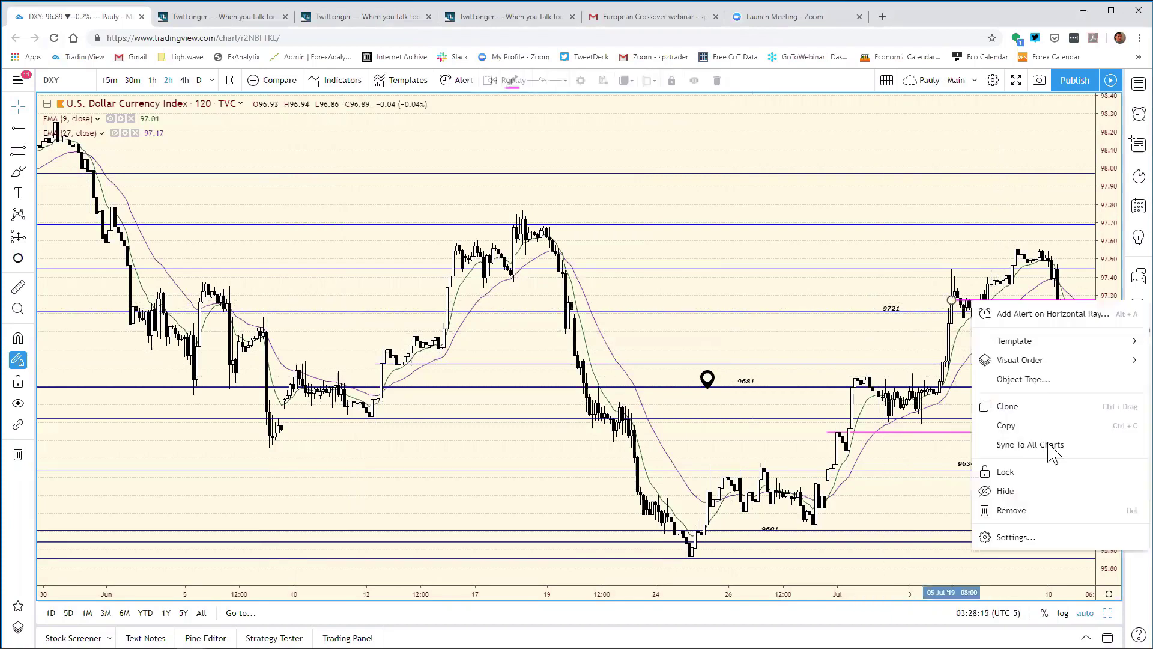
pyautogui.click(1015, 502)
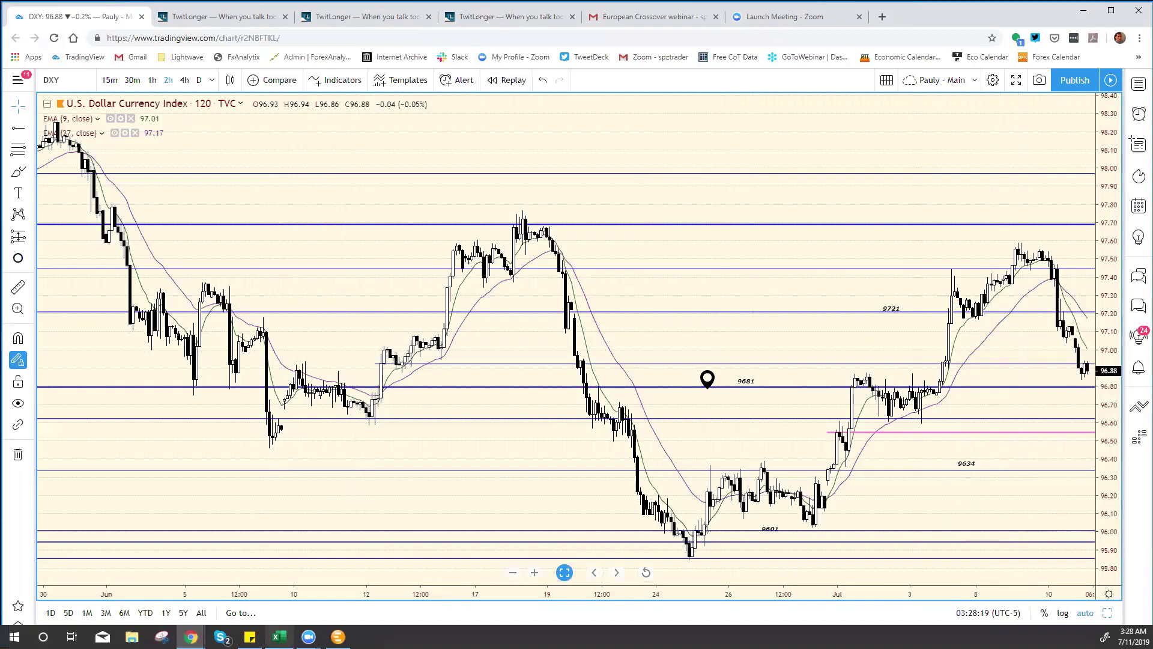
# Change the DXY resistance in cell F16 from 97.69 to 97.21
pyautogui.click(278, 636)
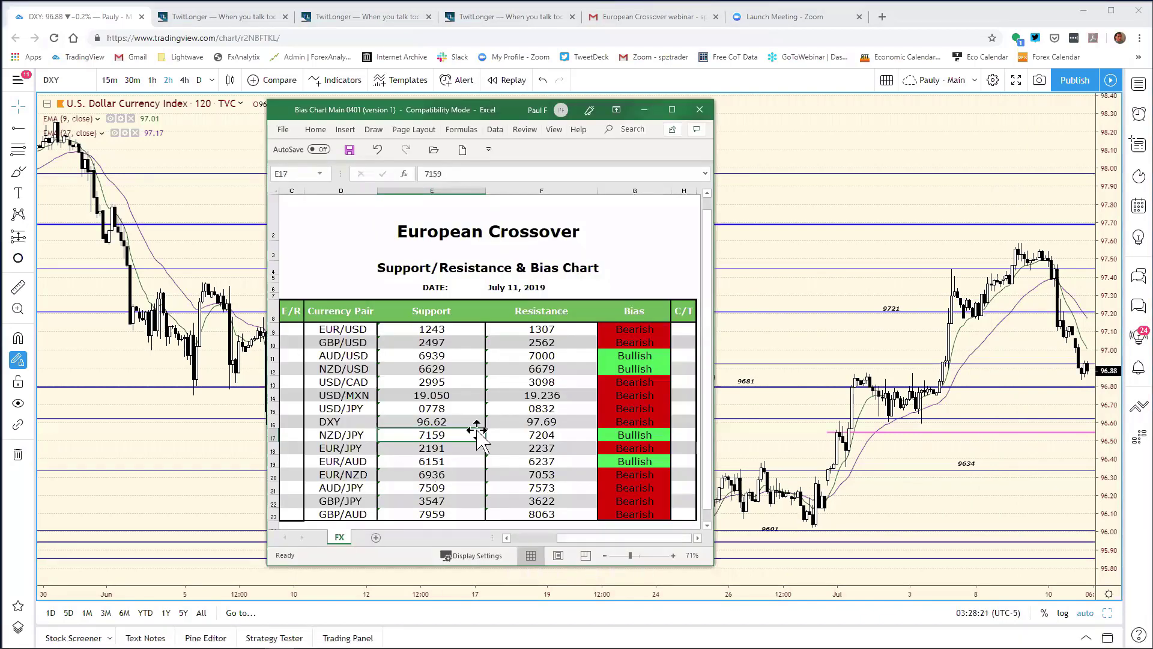
pyautogui.click(544, 422)
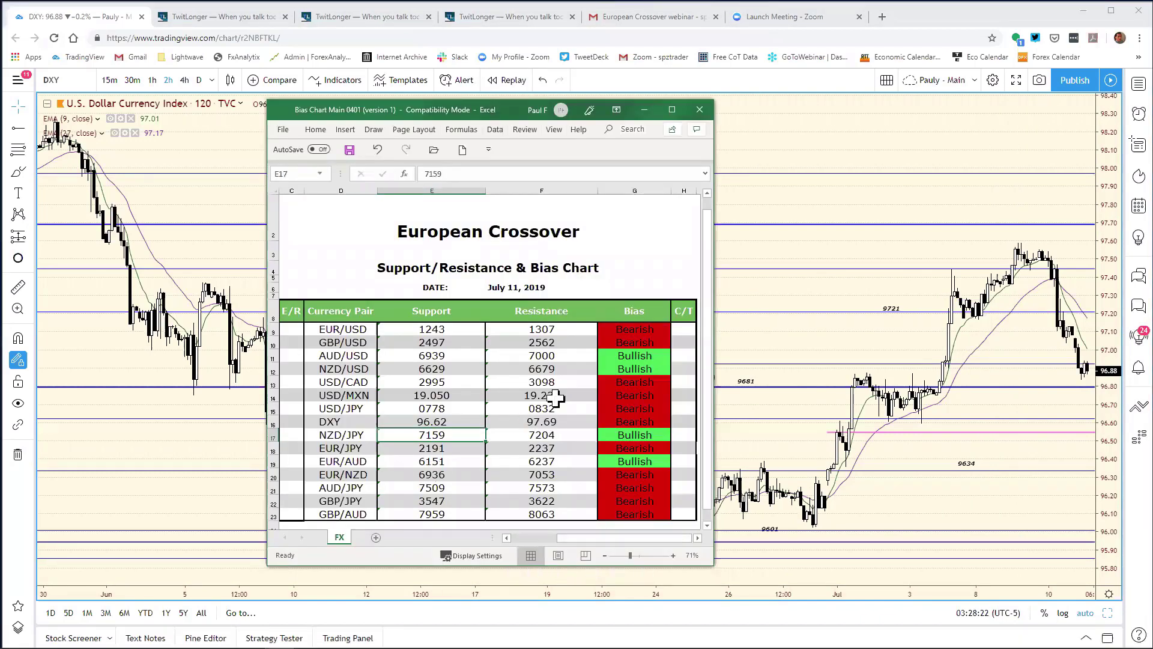
pyautogui.click(455, 173)
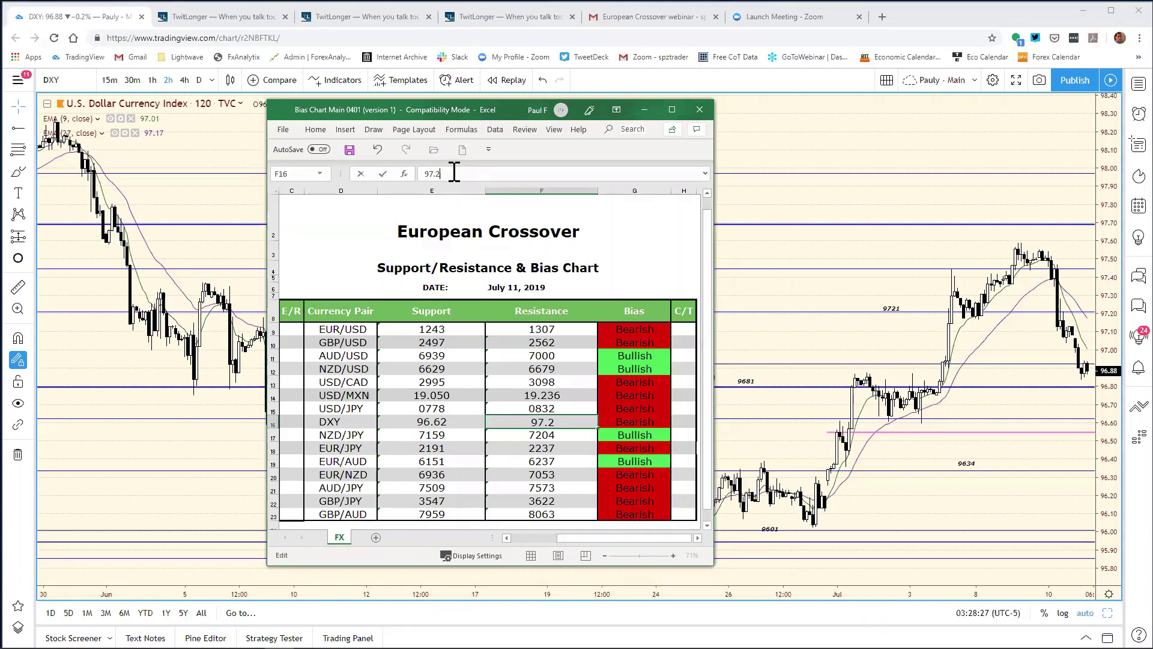
pyautogui.press('Return')
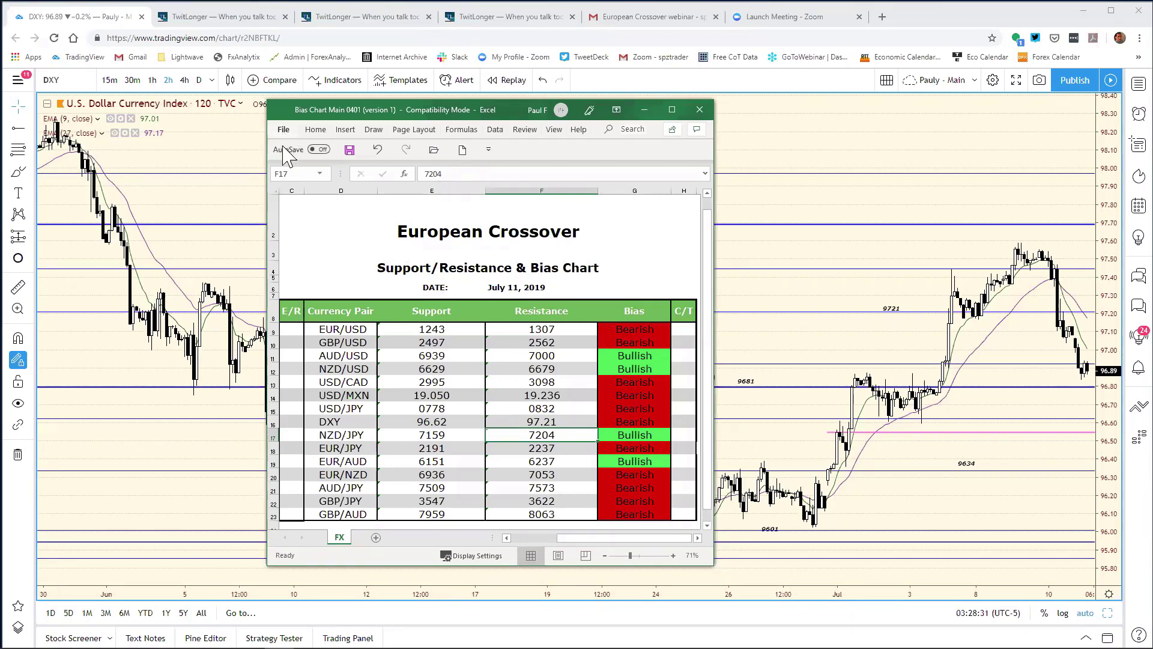
# Save the bias chart workbook and return to the DXY chart
pyautogui.click(283, 130)
pyautogui.click(305, 262)
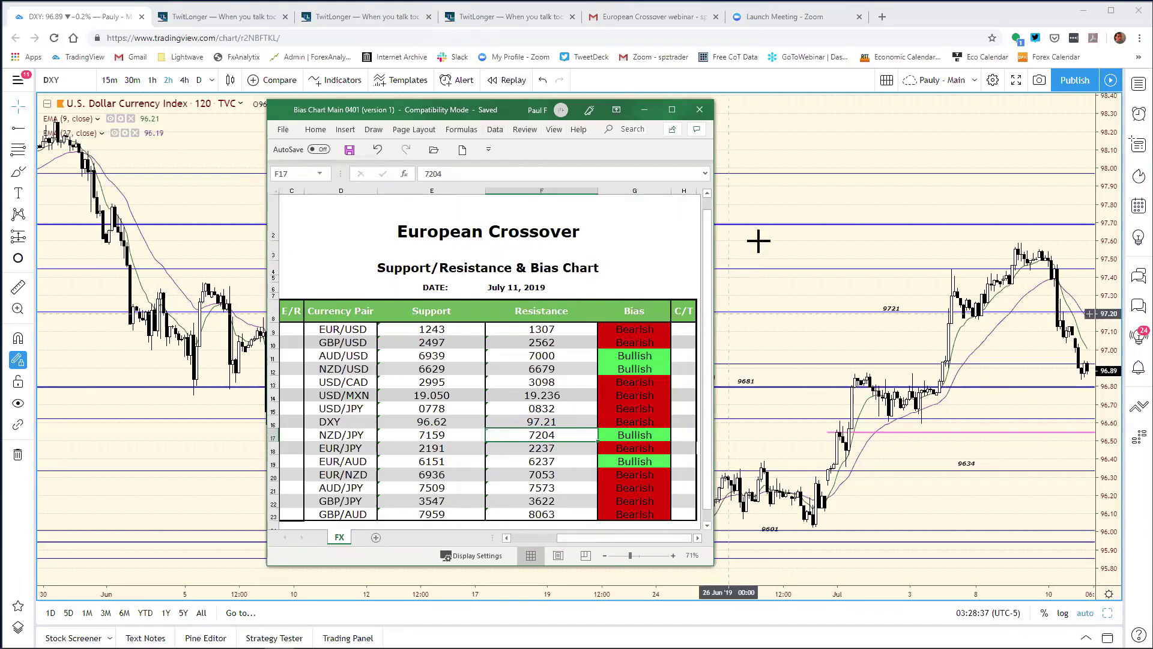
pyautogui.click(784, 228)
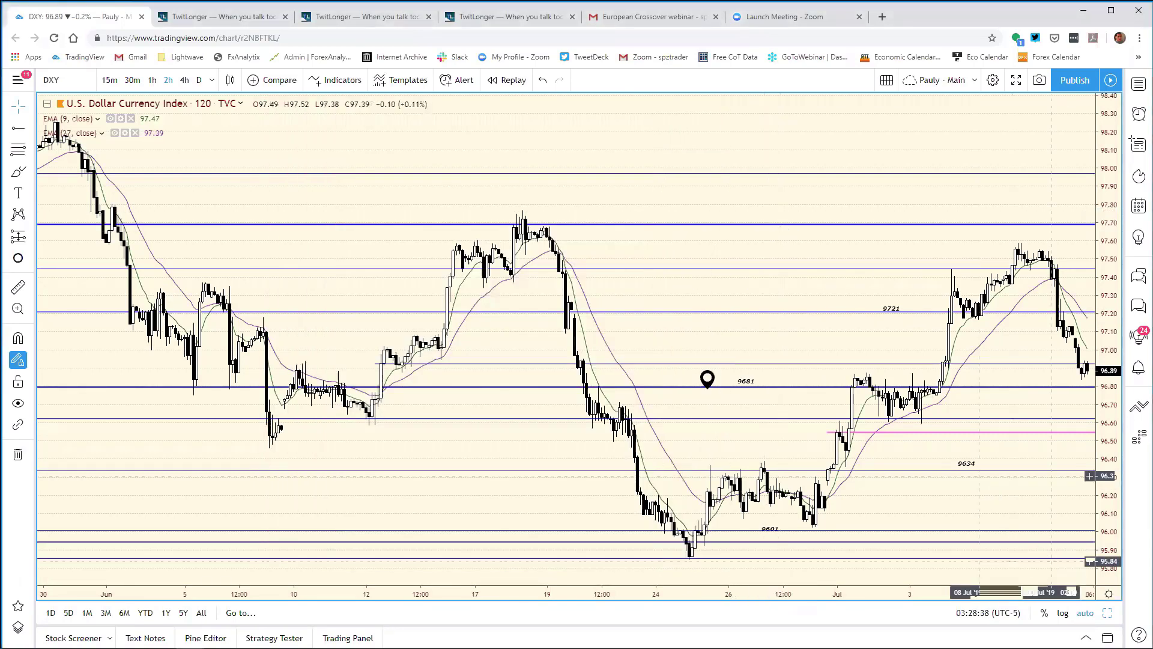
# Restore the eight-chart layout and switch to the GBPAUD cross-pairs layout
pyautogui.hotkey('alt', 'Return')
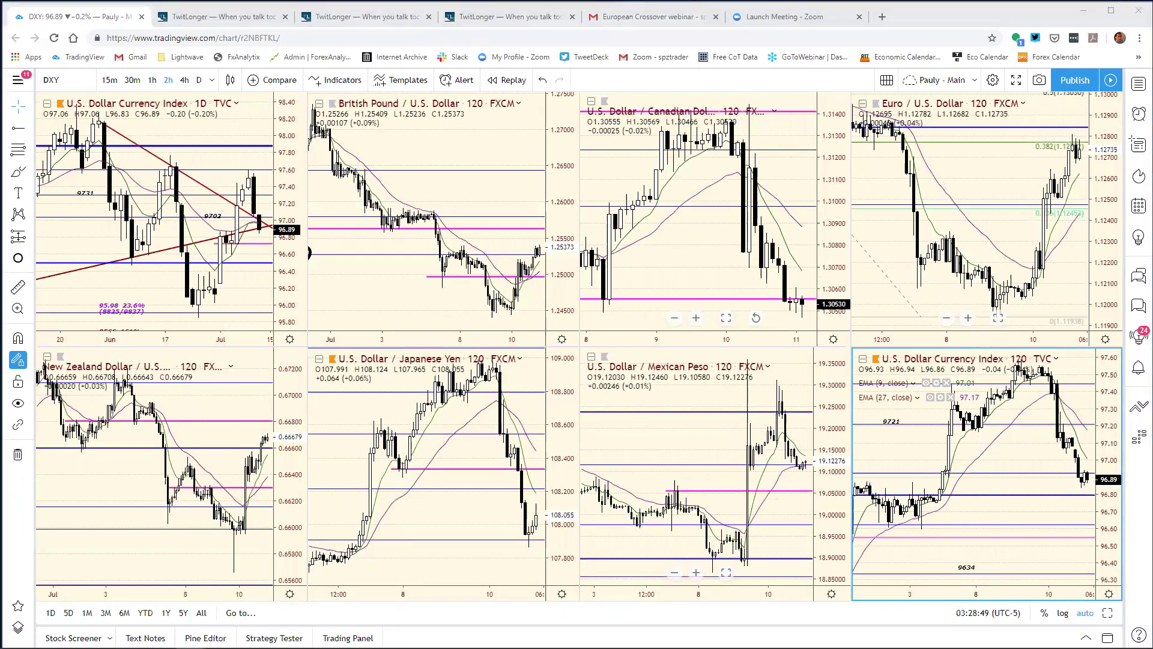
pyautogui.hotkey('alt', 'Tab')
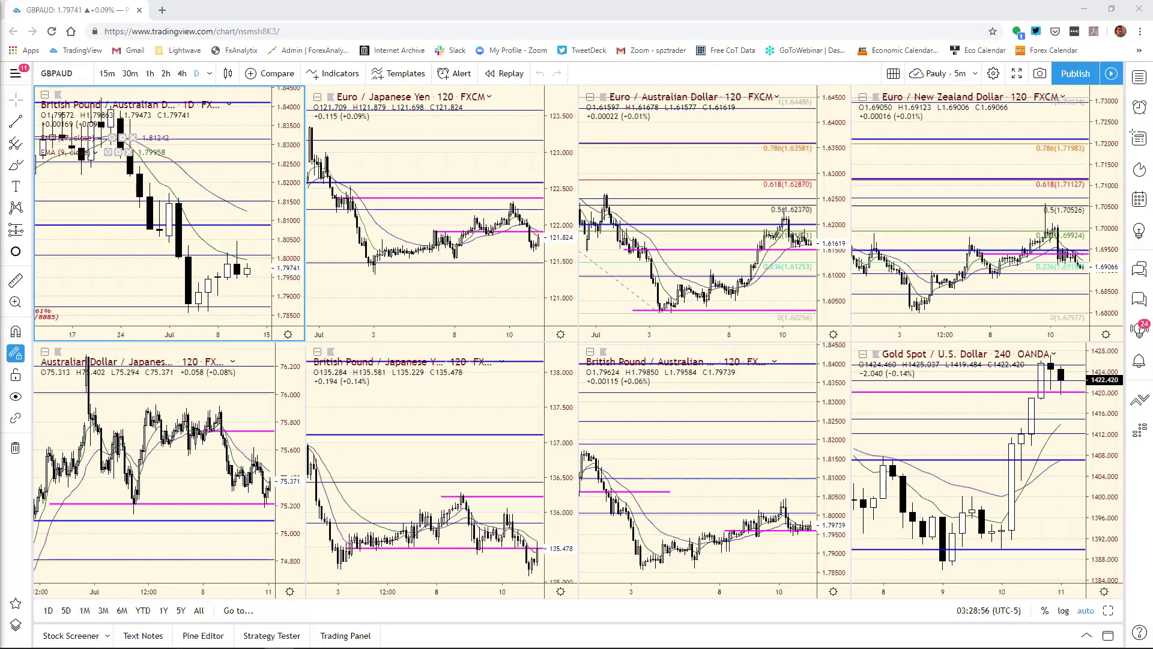
pyautogui.hotkey('alt', 'Tab')
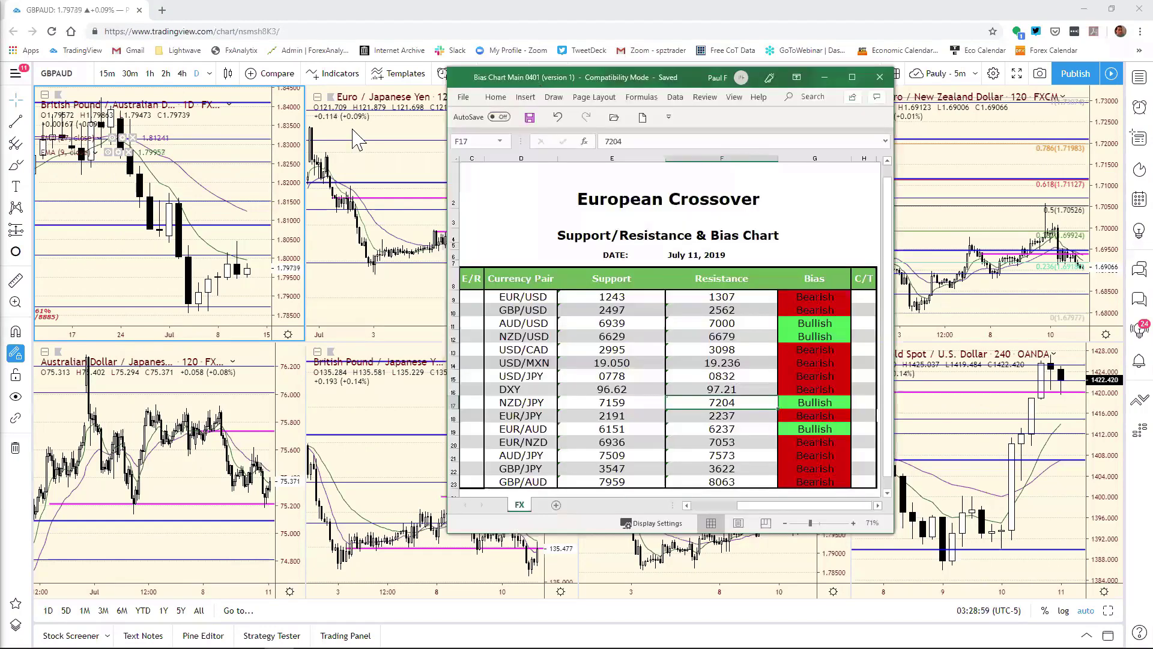
pyautogui.click(284, 142)
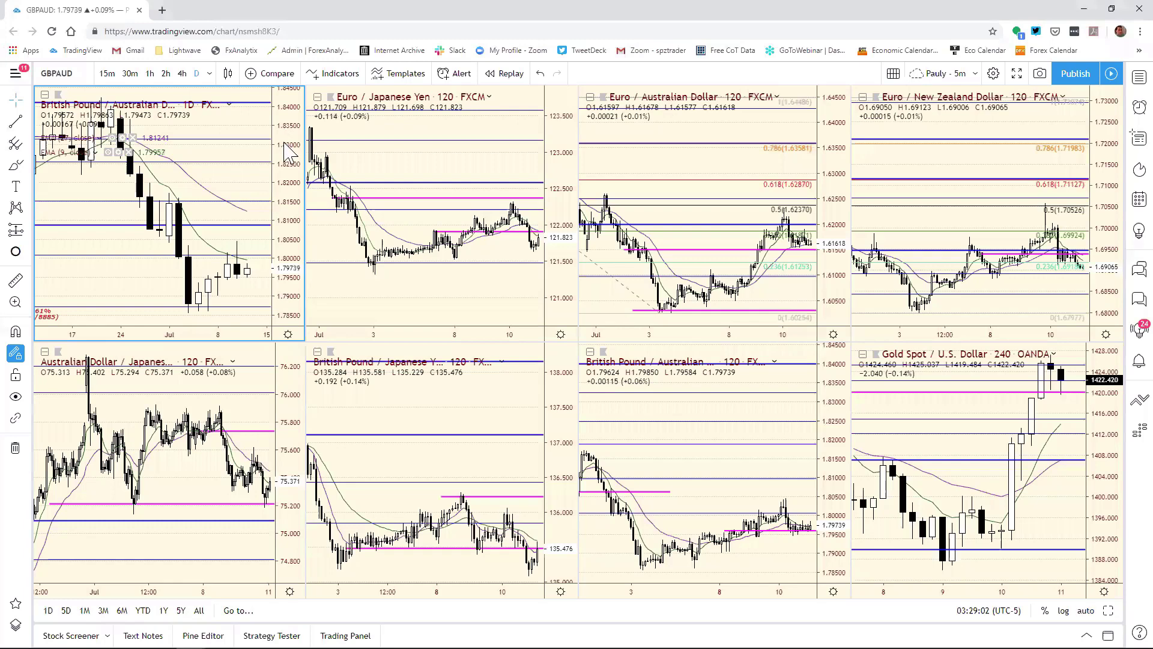
# Load the NZDJPY daily chart full-size, zoomed to roughly January–July 2019
pyautogui.write('N')
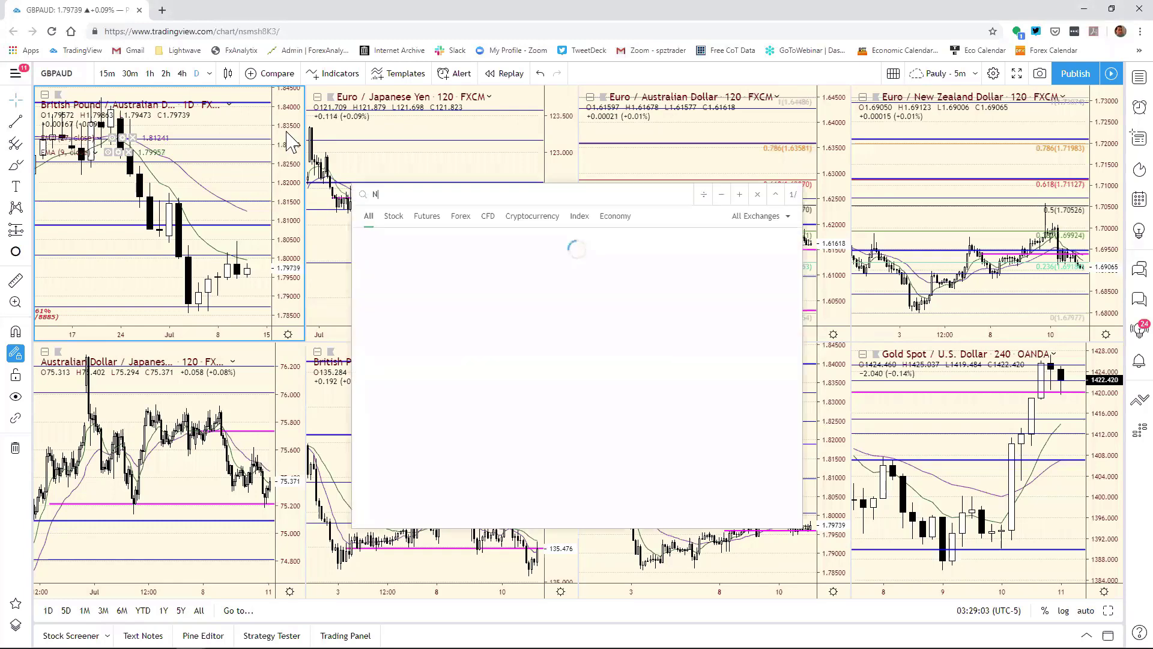
pyautogui.write('ZDJPY')
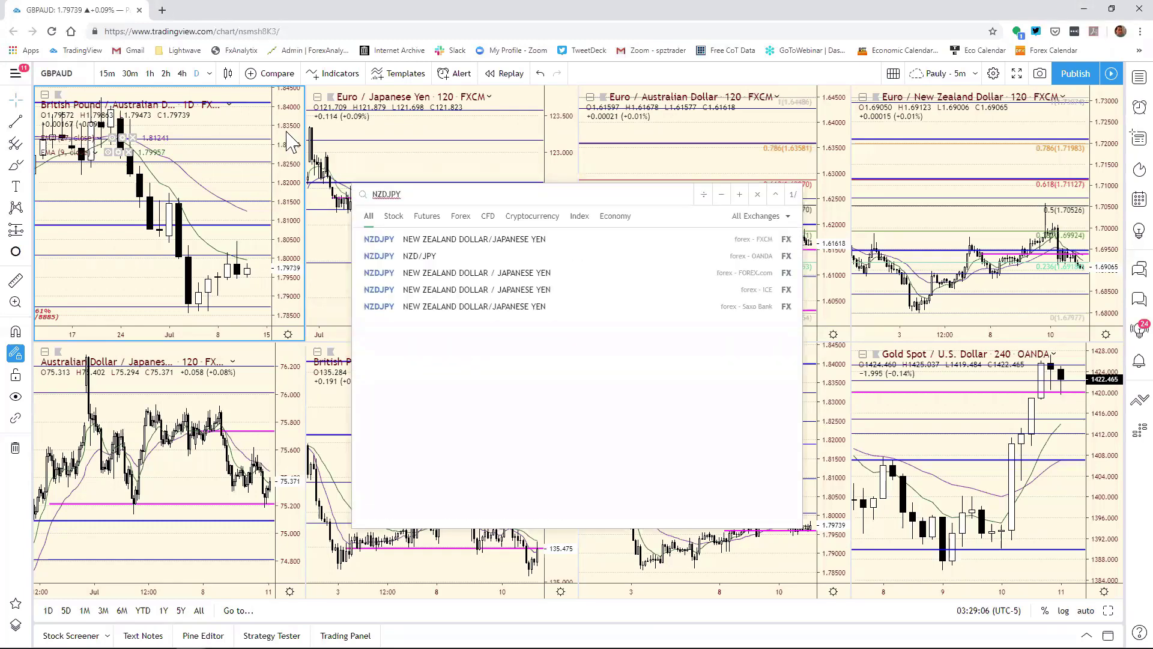
pyautogui.press('Return')
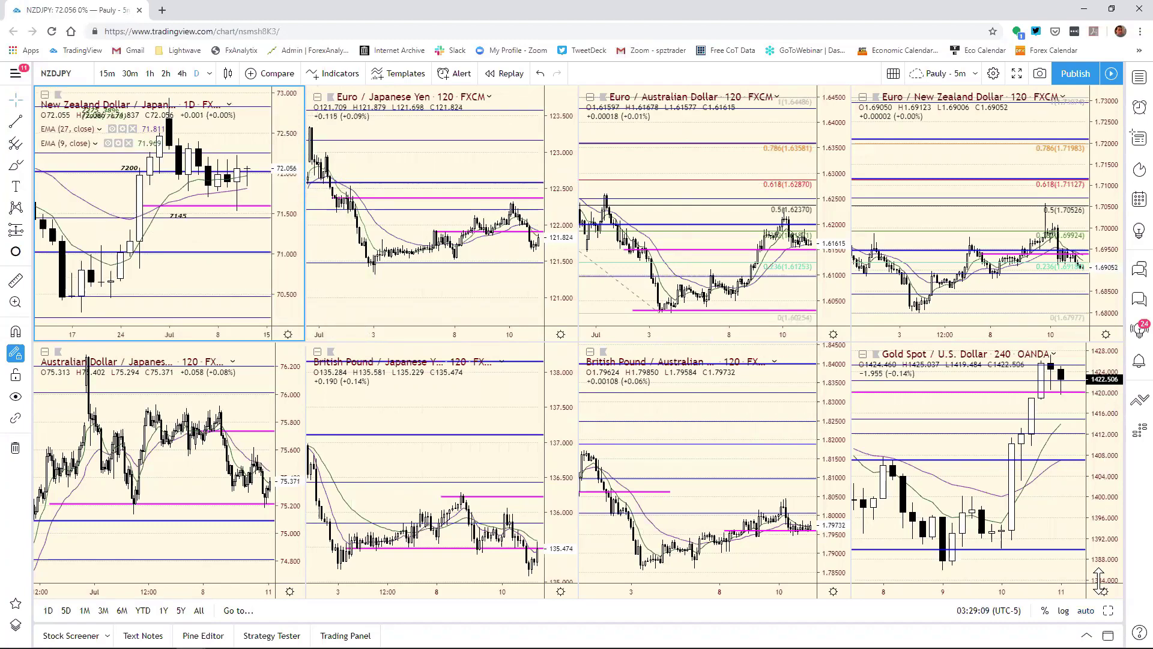
pyautogui.hotkey('alt', 'Return')
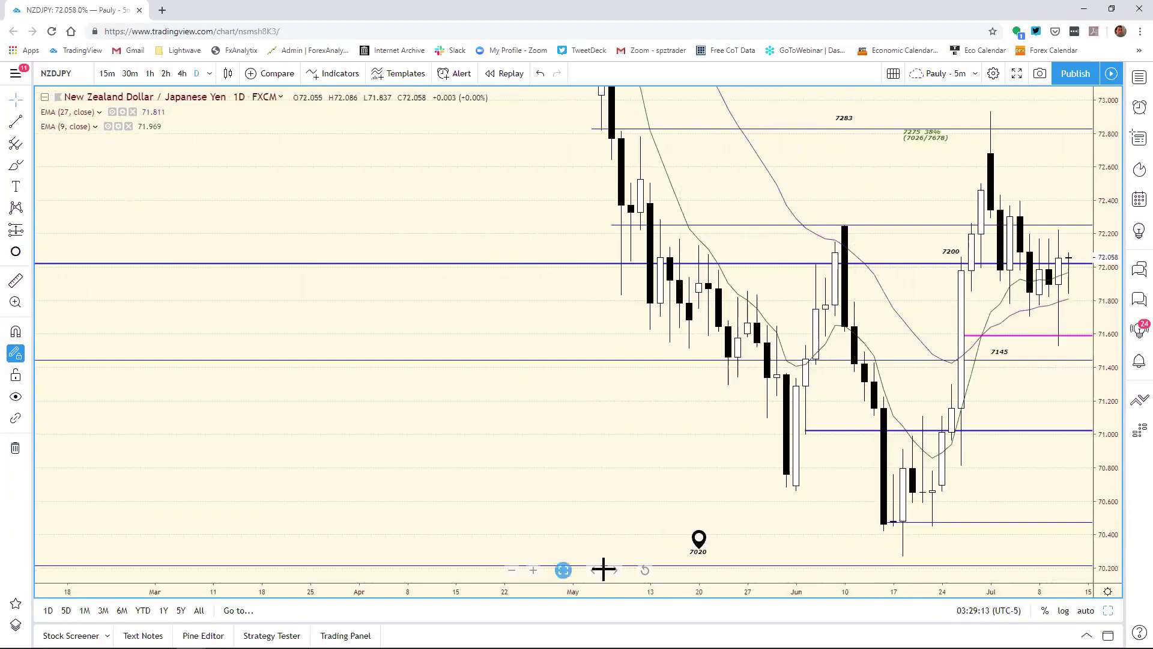
pyautogui.click(645, 570)
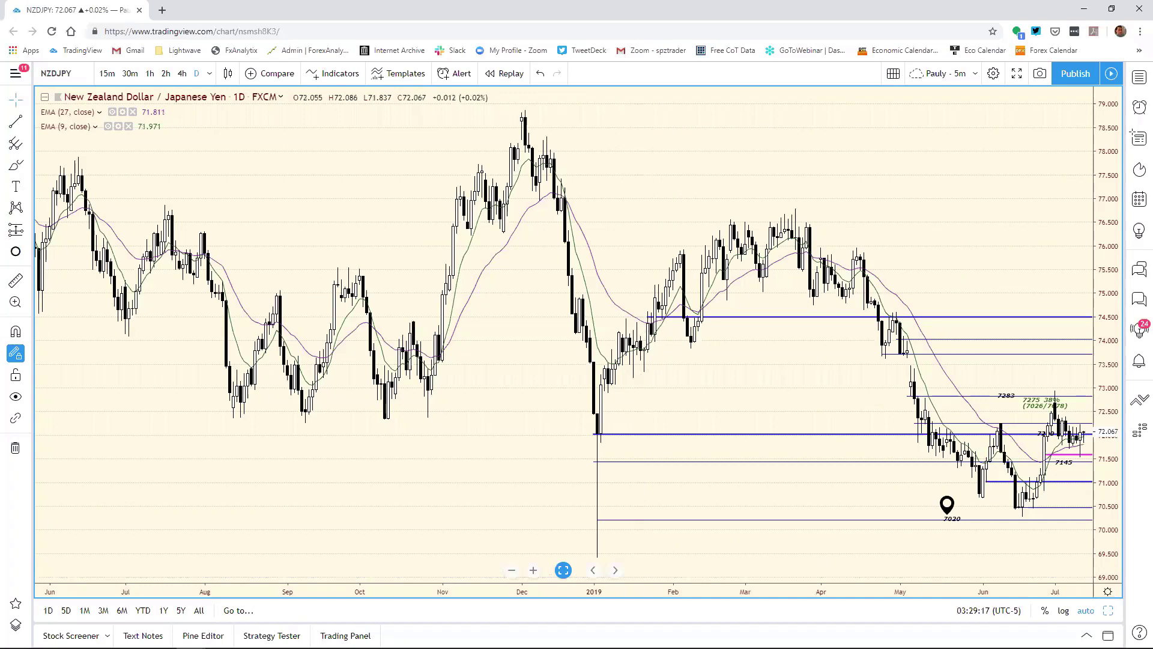
pyautogui.moveTo(743, 587); pyautogui.dragTo(452, 545)
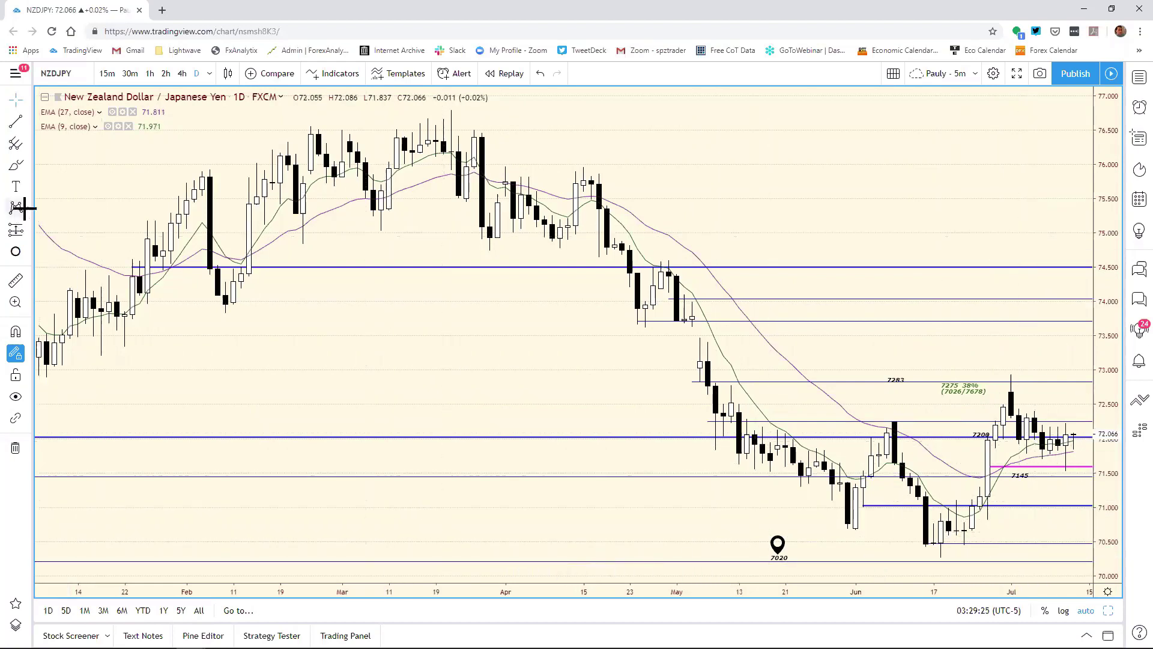
# Switch the NZDJPY chart to 2-hour candles and zoom out to show more history
pyautogui.click(166, 73)
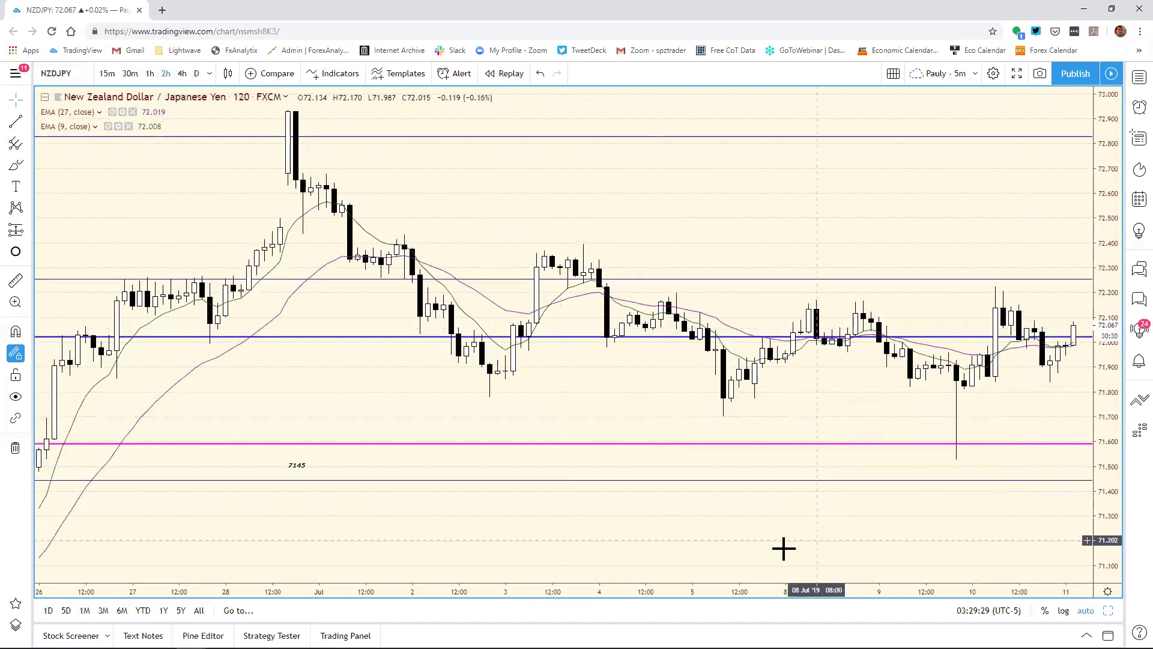
pyautogui.moveTo(770, 592); pyautogui.dragTo(922, 602)
pyautogui.scroll(-3, 922, 602)
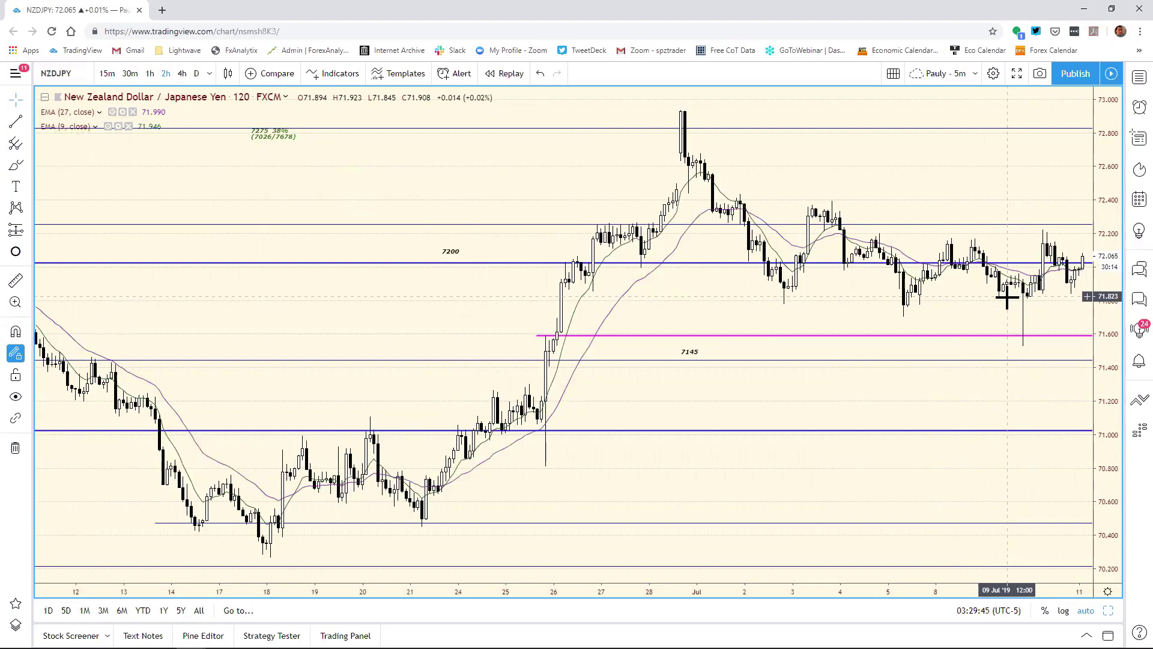
# Clone the magenta 71.59 support and move the copy to about 71.80 at the July 10 low
pyautogui.click(592, 336)
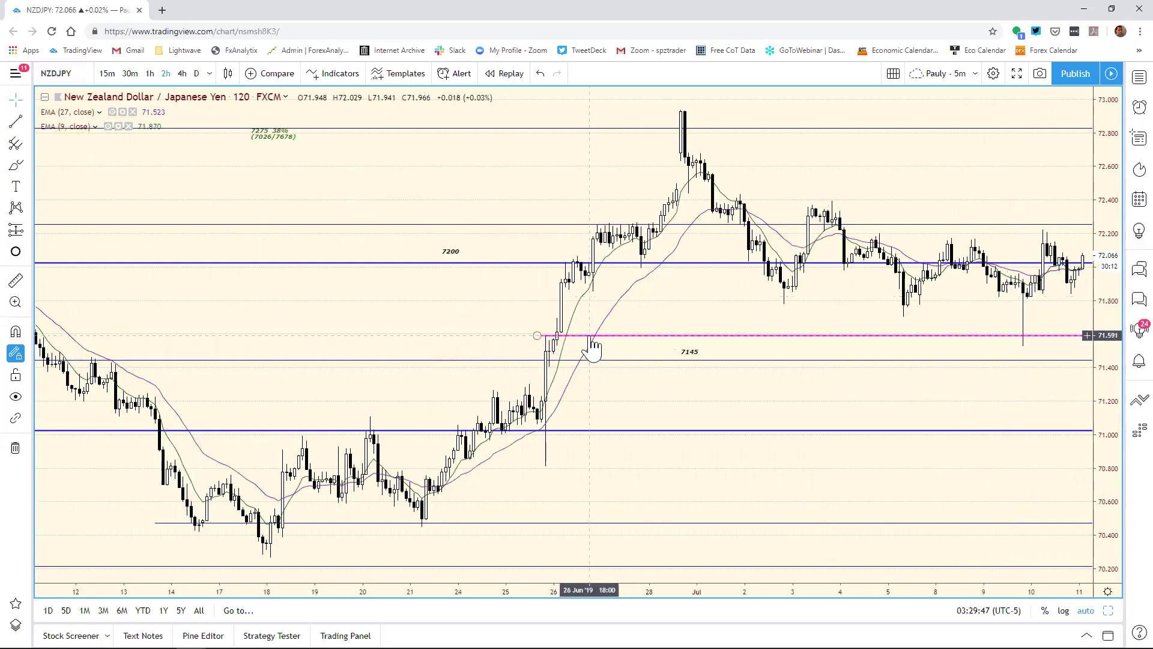
pyautogui.rightClick(590, 337)
pyautogui.click(627, 443)
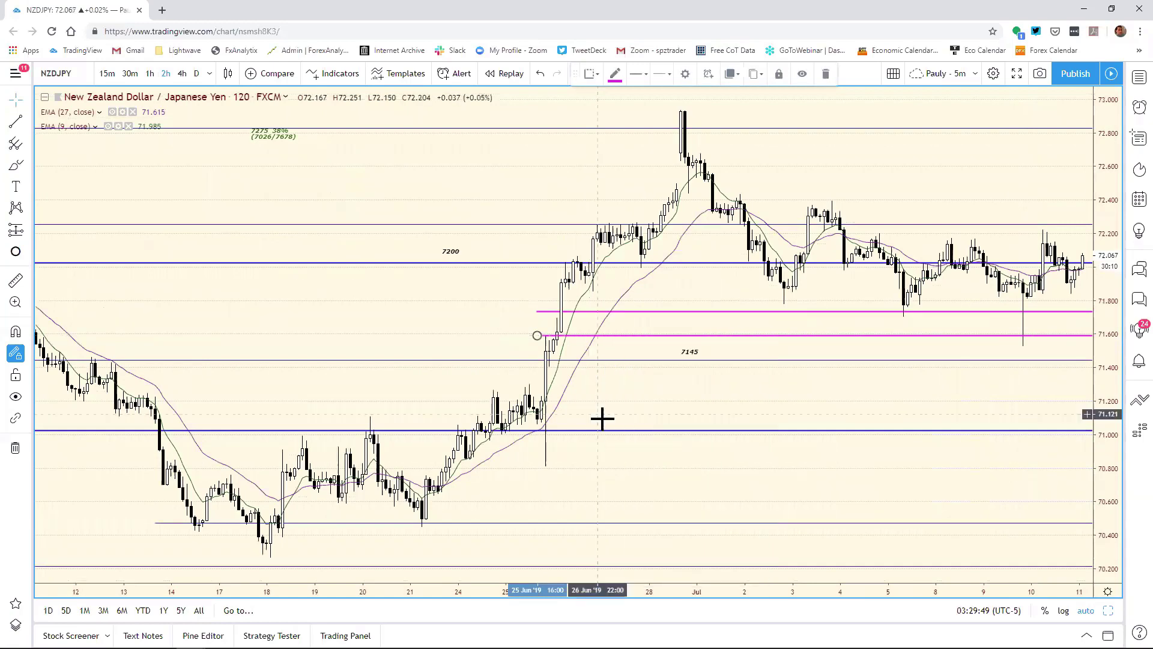
pyautogui.click(549, 309)
pyautogui.moveTo(647, 327); pyautogui.dragTo(1037, 316)
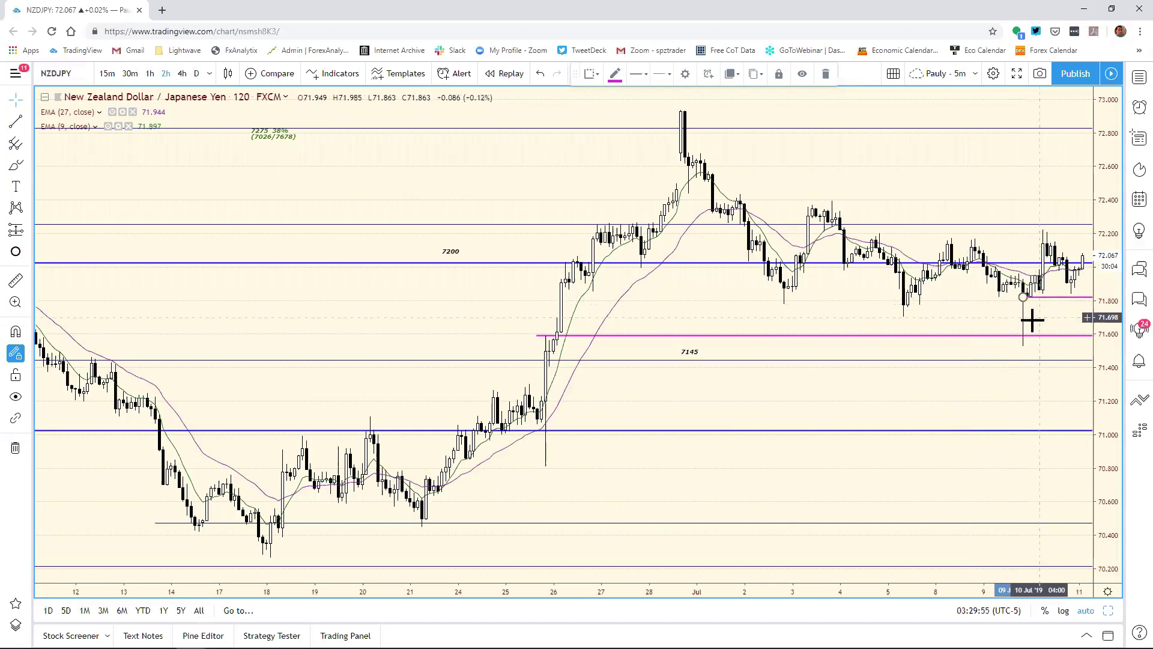
pyautogui.click(1032, 319)
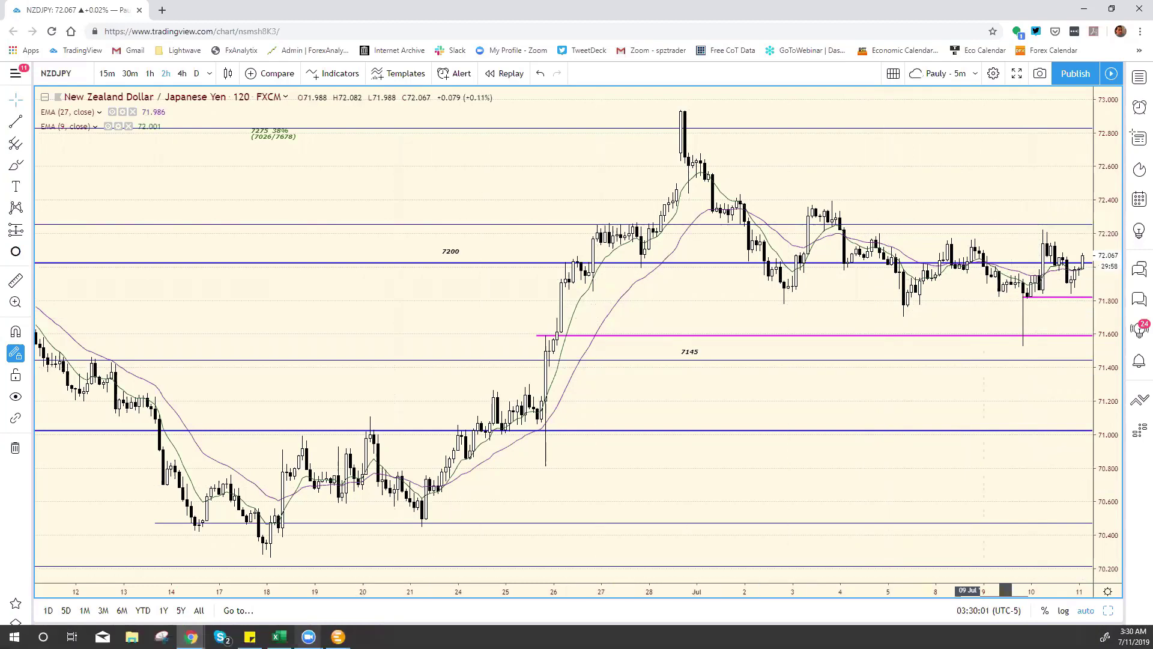
# Change the NZD/JPY support in the bias chart to 7182
pyautogui.click(278, 636)
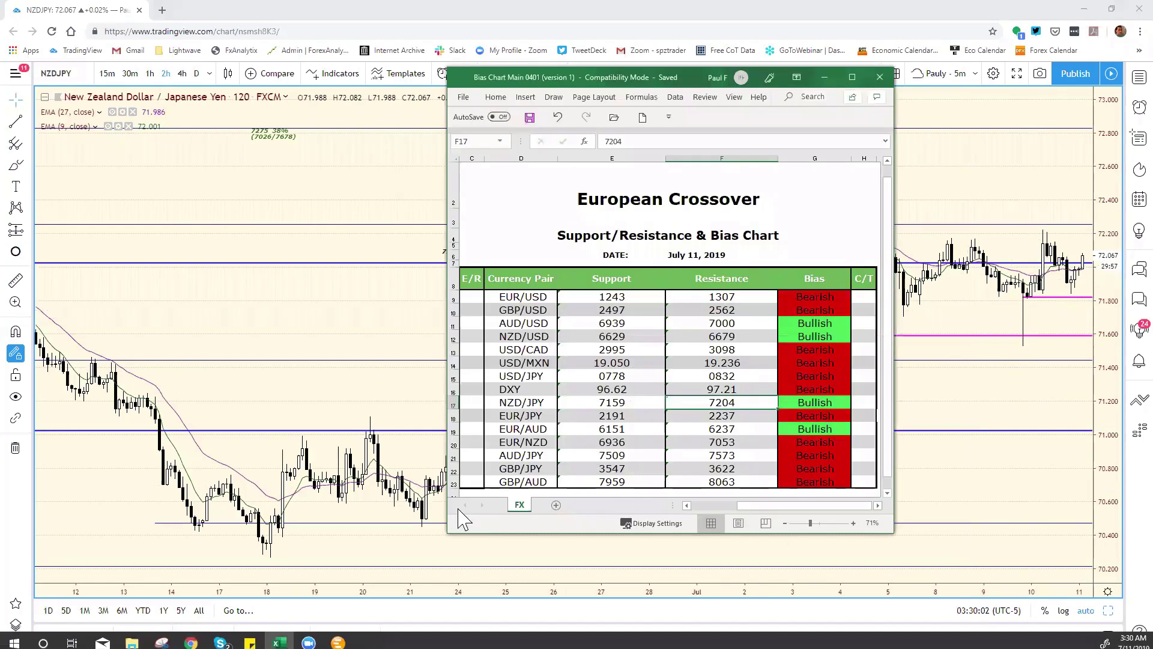
pyautogui.click(614, 404)
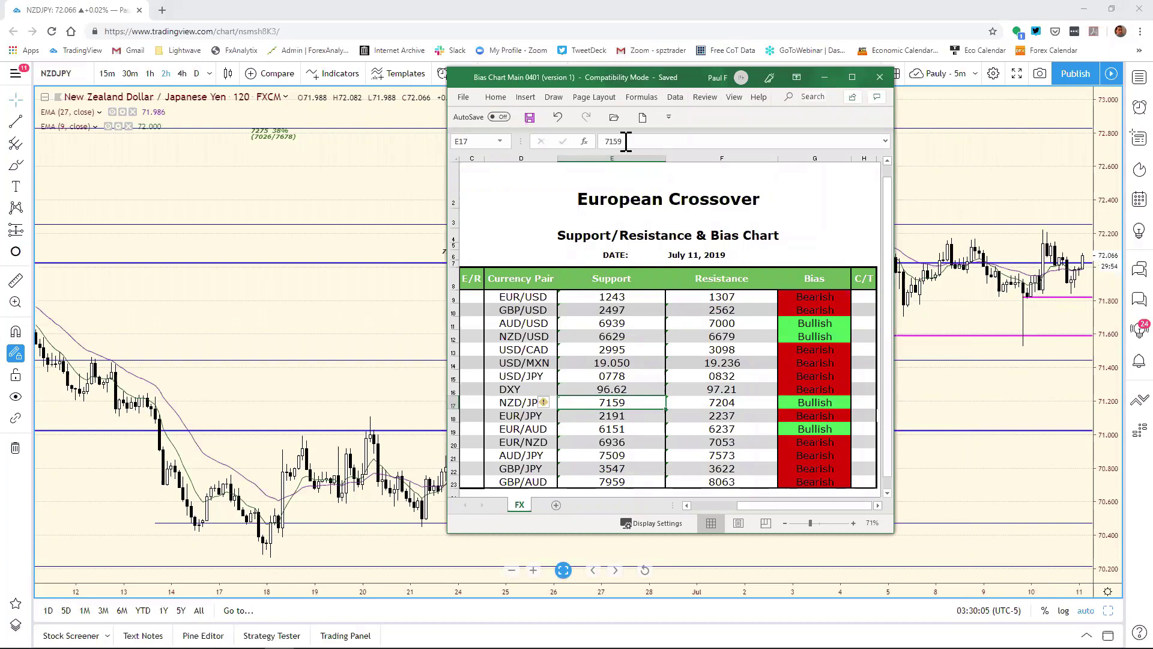
pyautogui.click(625, 142)
pyautogui.press('BackSpace')
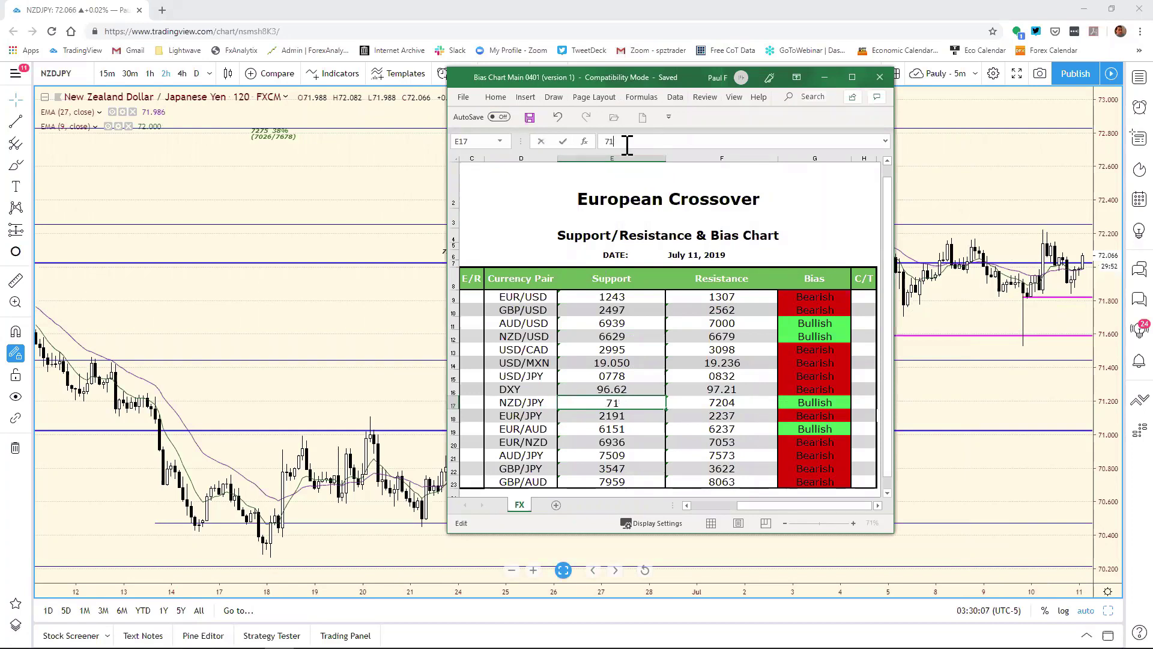
pyautogui.write('82')
pyautogui.click(734, 404)
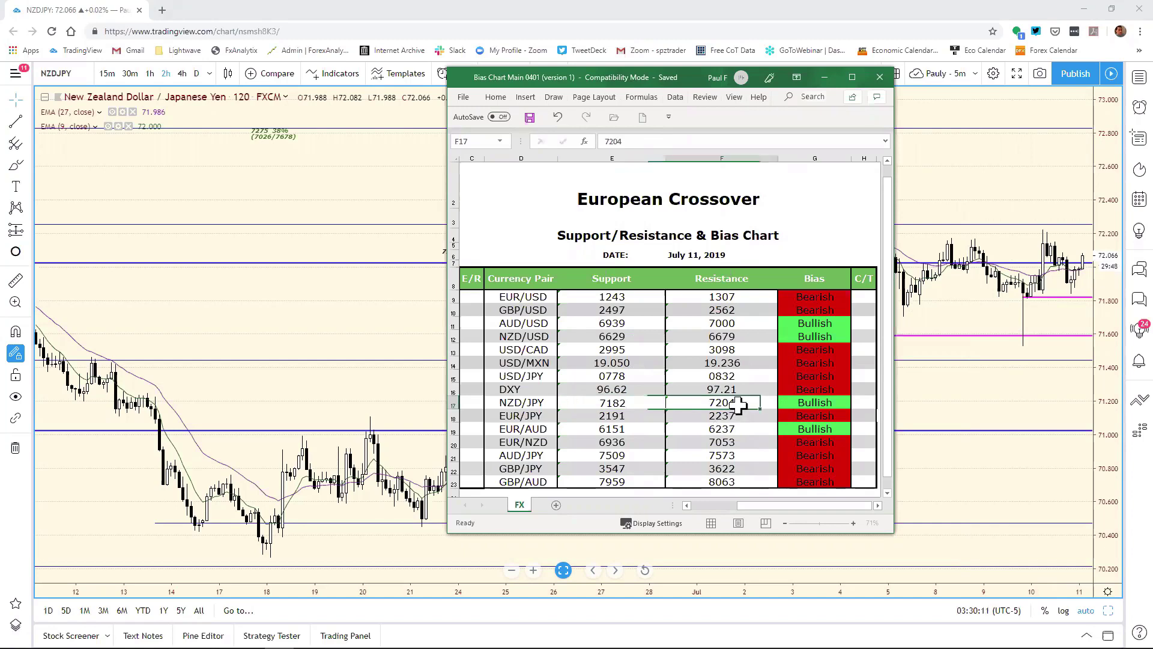
# Change the NZD/JPY resistance from 7204 to 7225
pyautogui.click(657, 138)
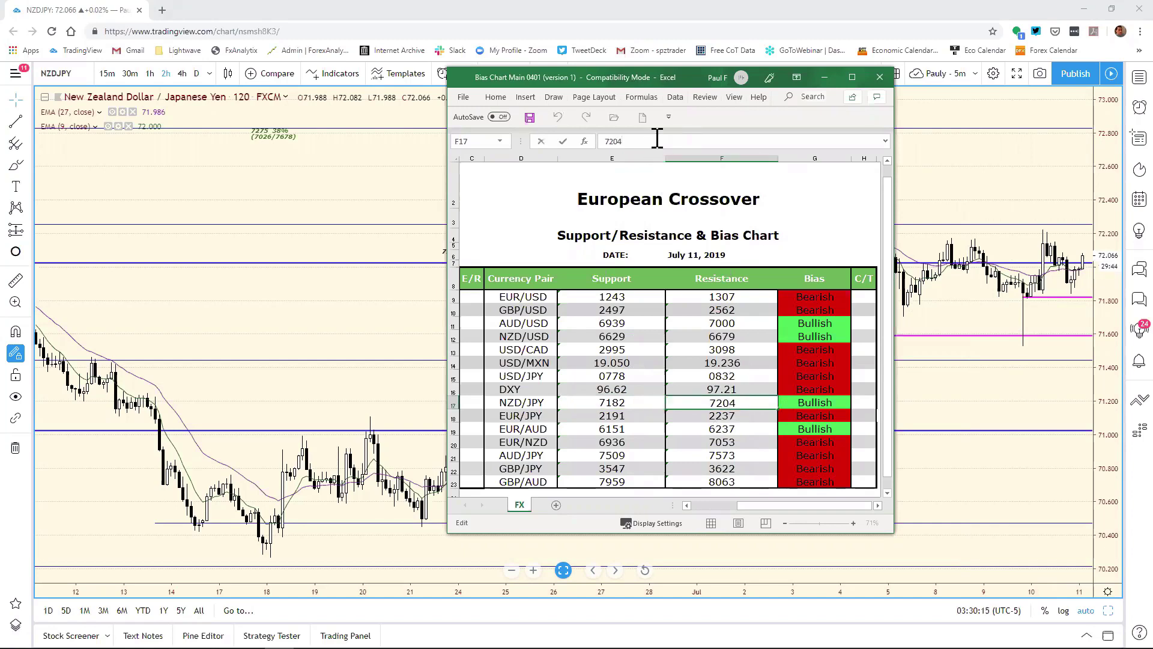
pyautogui.press('BackSpace')
pyautogui.press('BackSpace')
pyautogui.write('25')
pyautogui.press('Return')
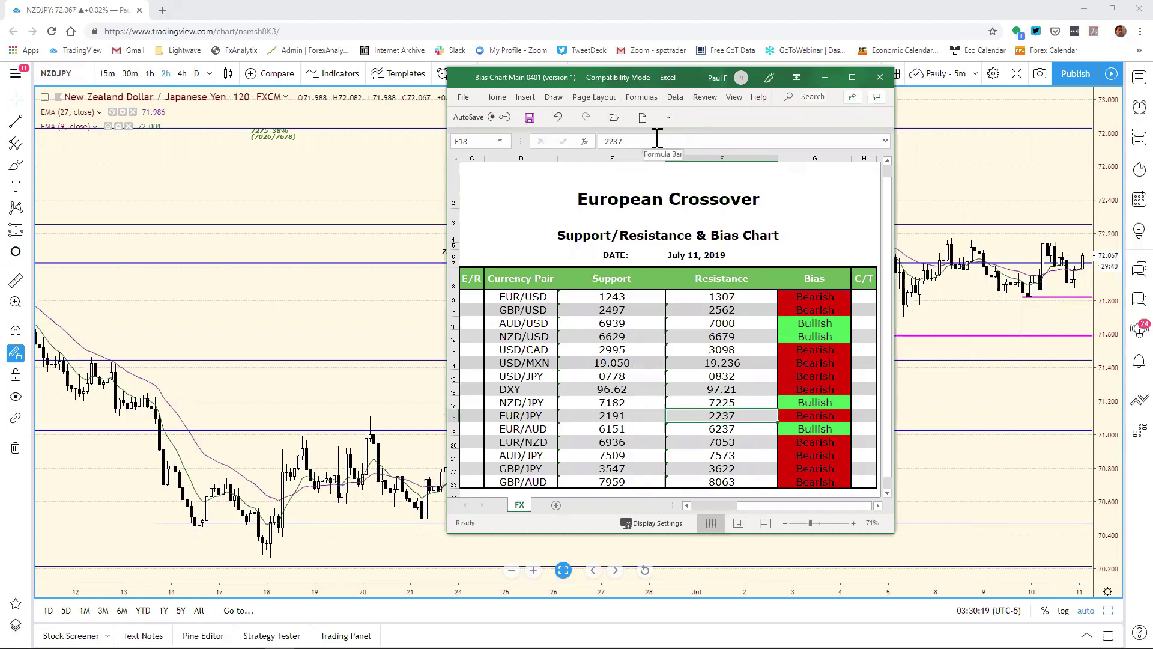
pyautogui.click(1006, 174)
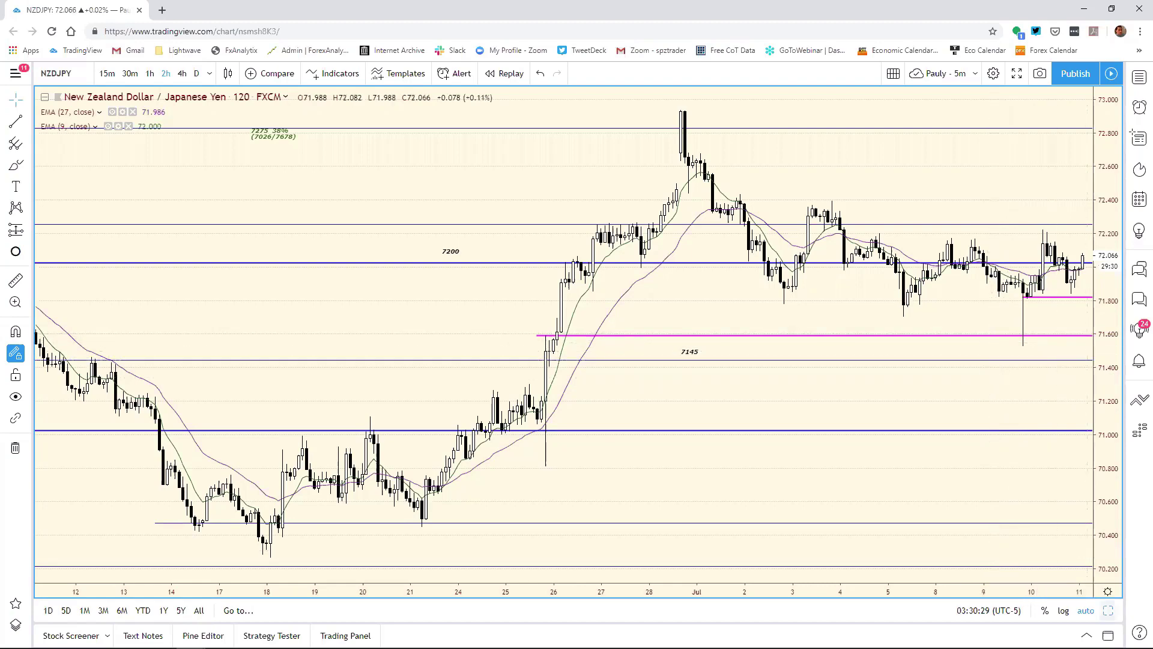
# Restore the chart grid and load EURJPY into the active chart
pyautogui.click(1108, 610)
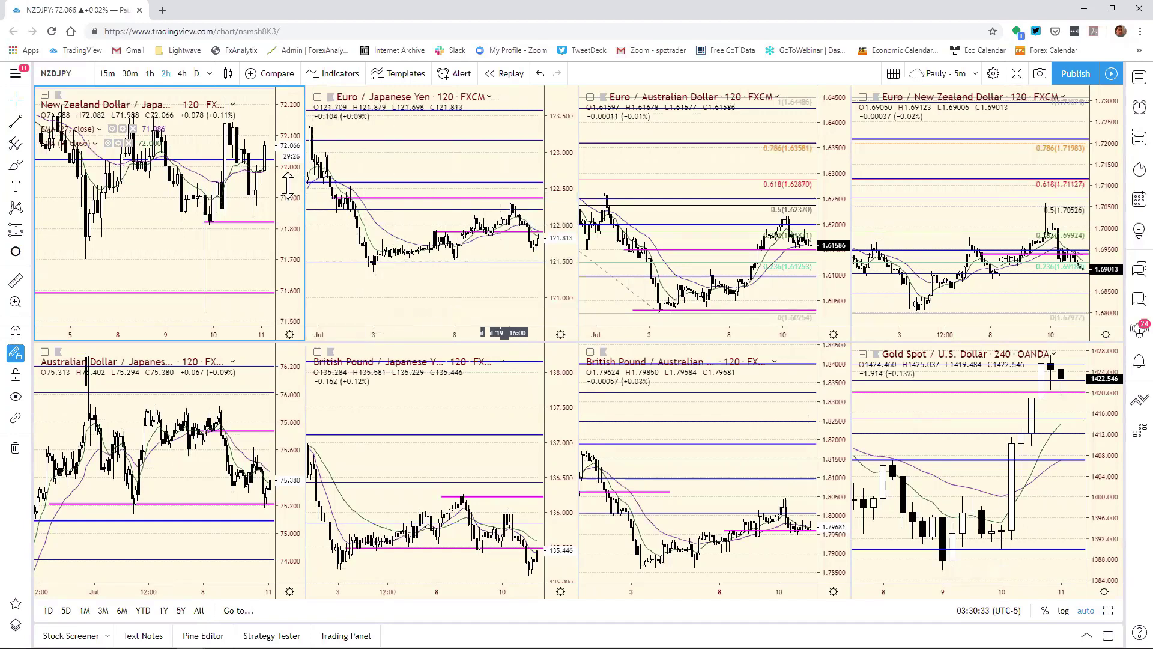
pyautogui.write('EUR')
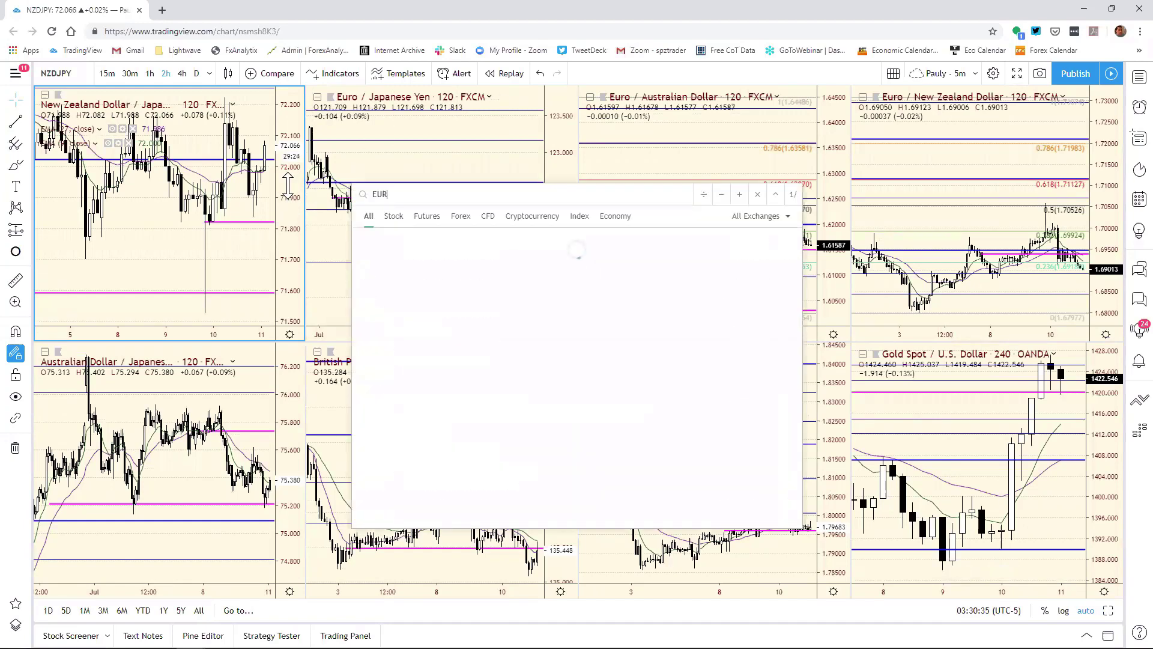
pyautogui.write('JPY')
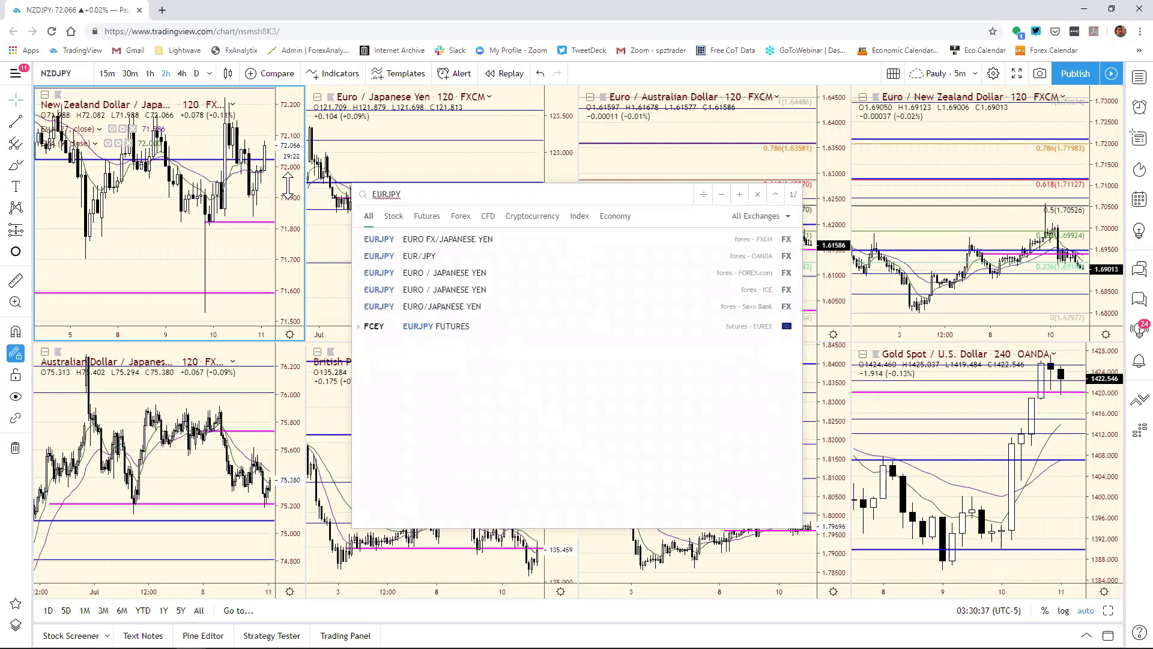
pyautogui.press('Return')
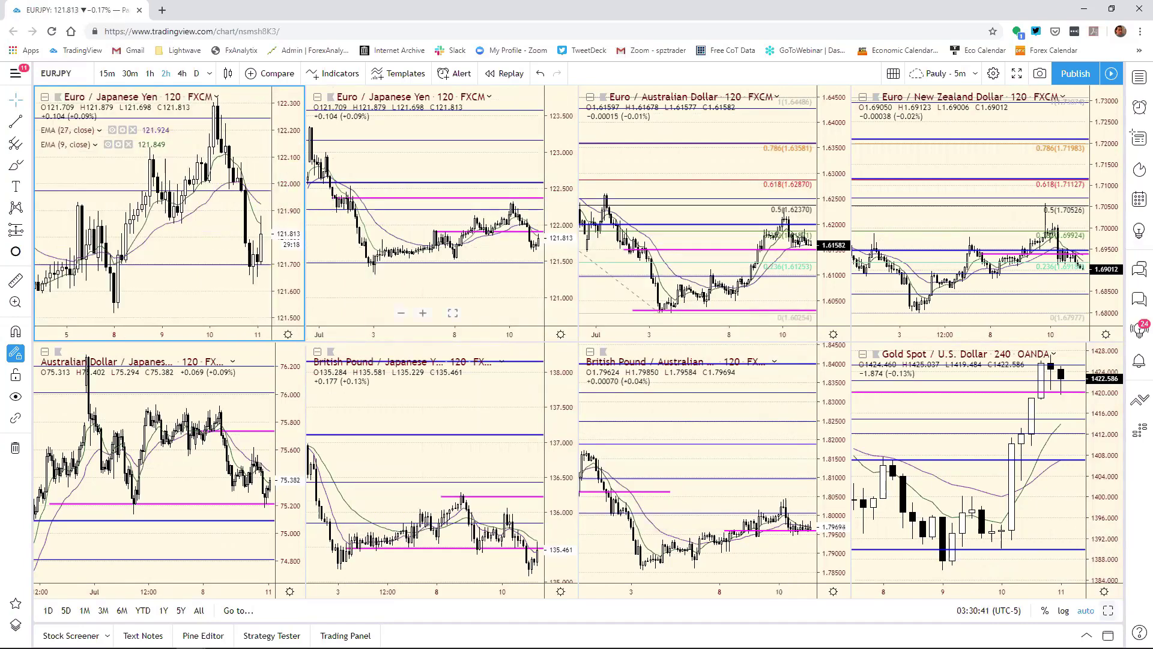
# Review the EURJPY daily chart, then show the 120-minute EURJPY chart full size
pyautogui.hotkey('alt', 'Return')
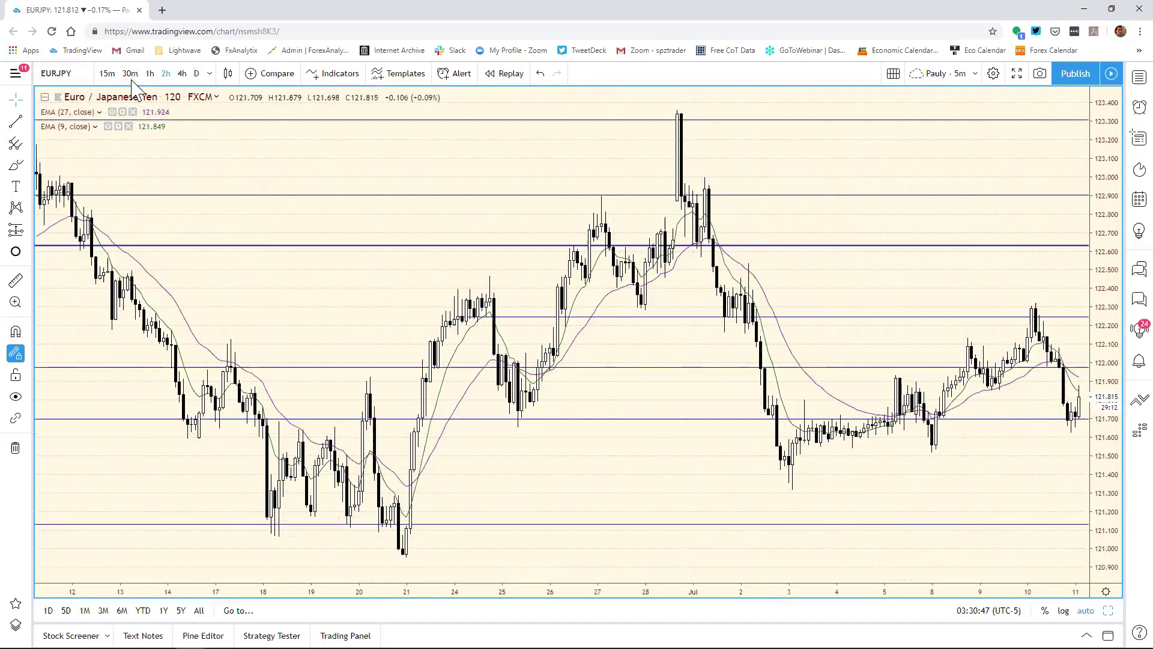
pyautogui.click(196, 74)
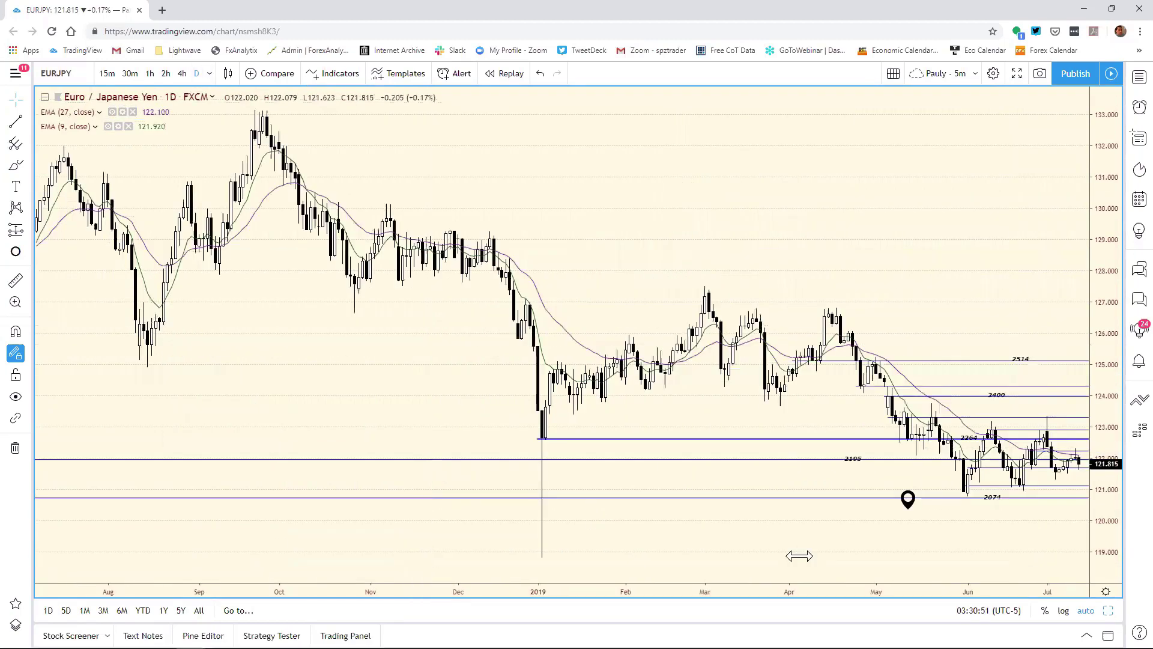
pyautogui.scroll(2, 670, 557)
pyautogui.scroll(3, 535, 521)
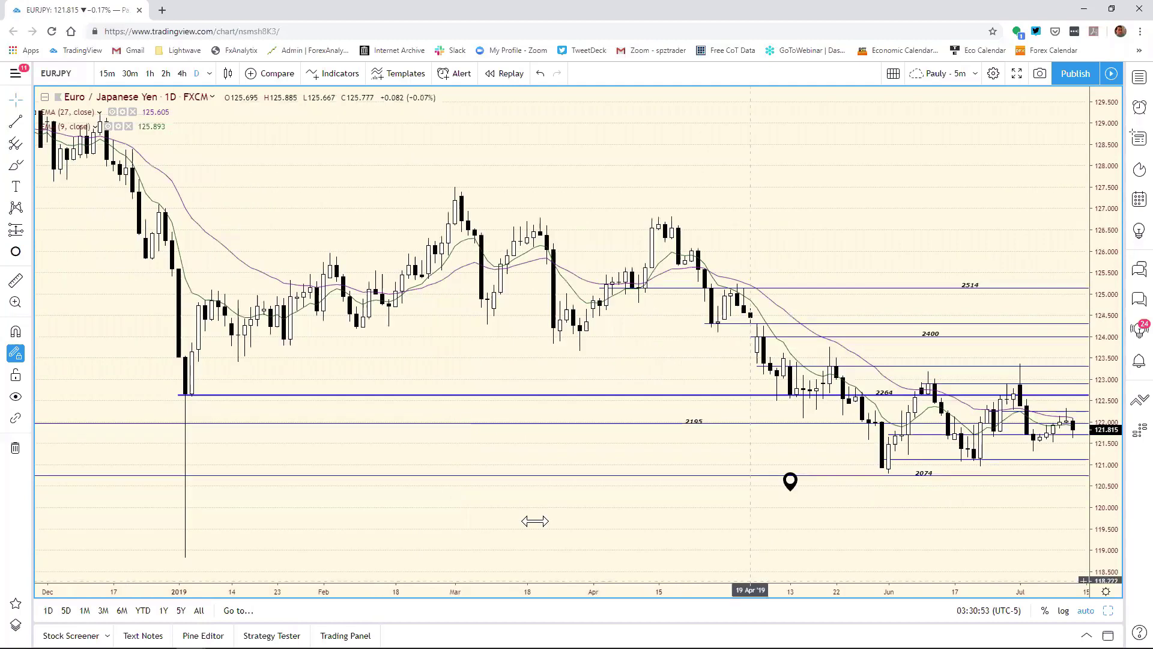
pyautogui.scroll(2, 534, 521)
pyautogui.scroll(2, 1055, 505)
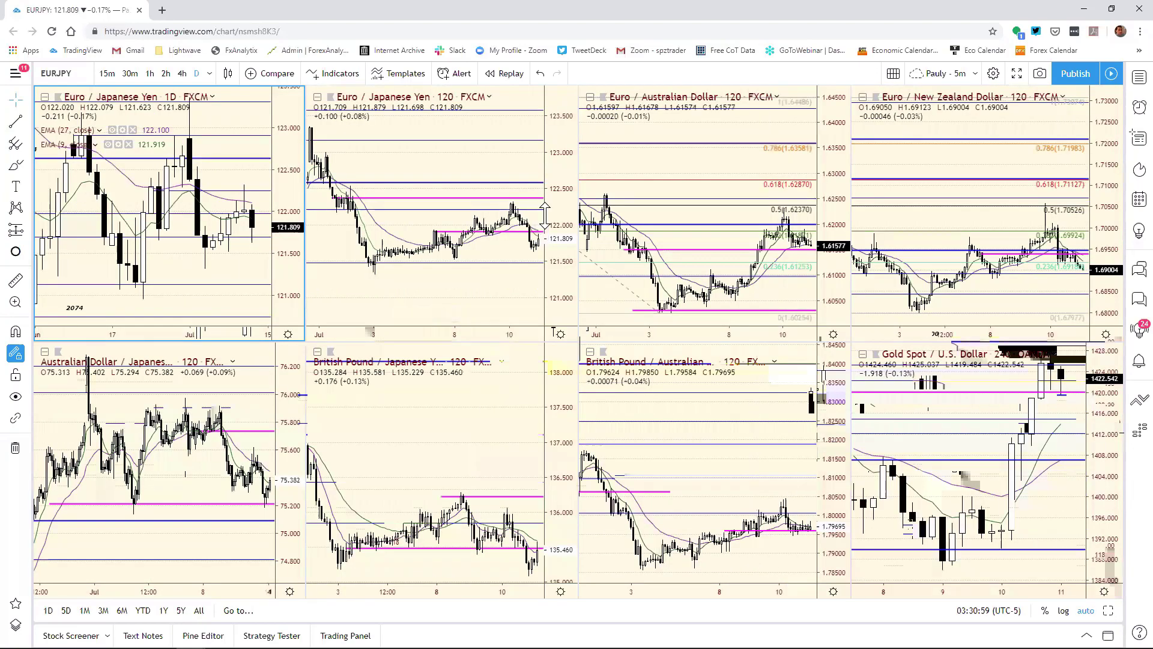
pyautogui.click(541, 215)
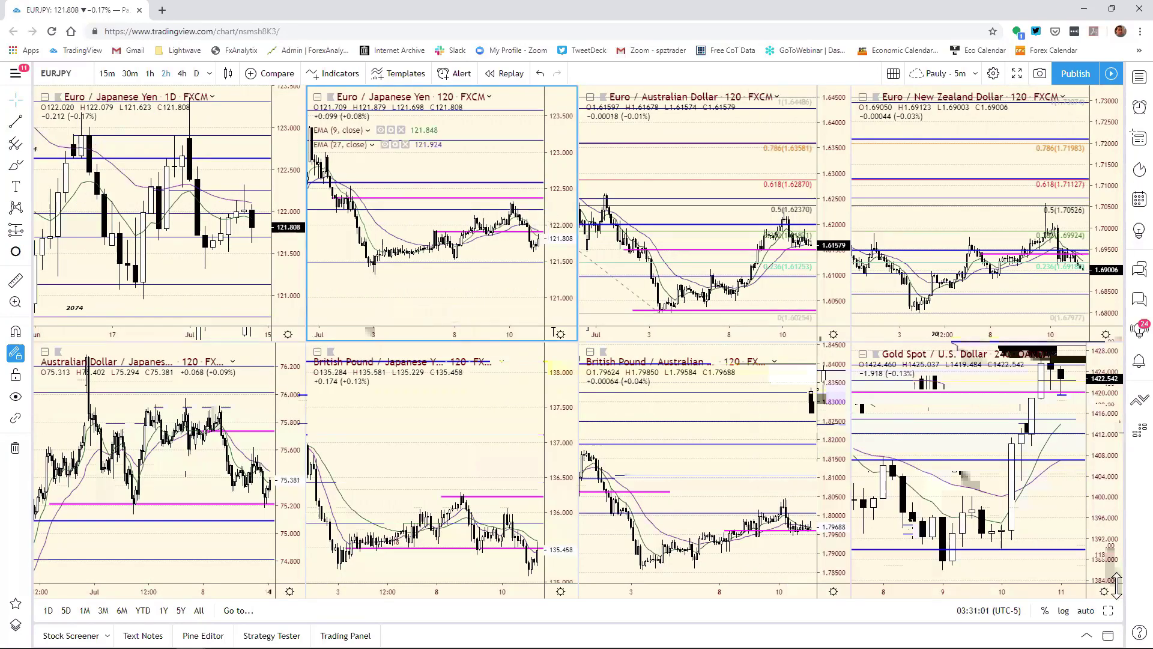
pyautogui.click(1108, 611)
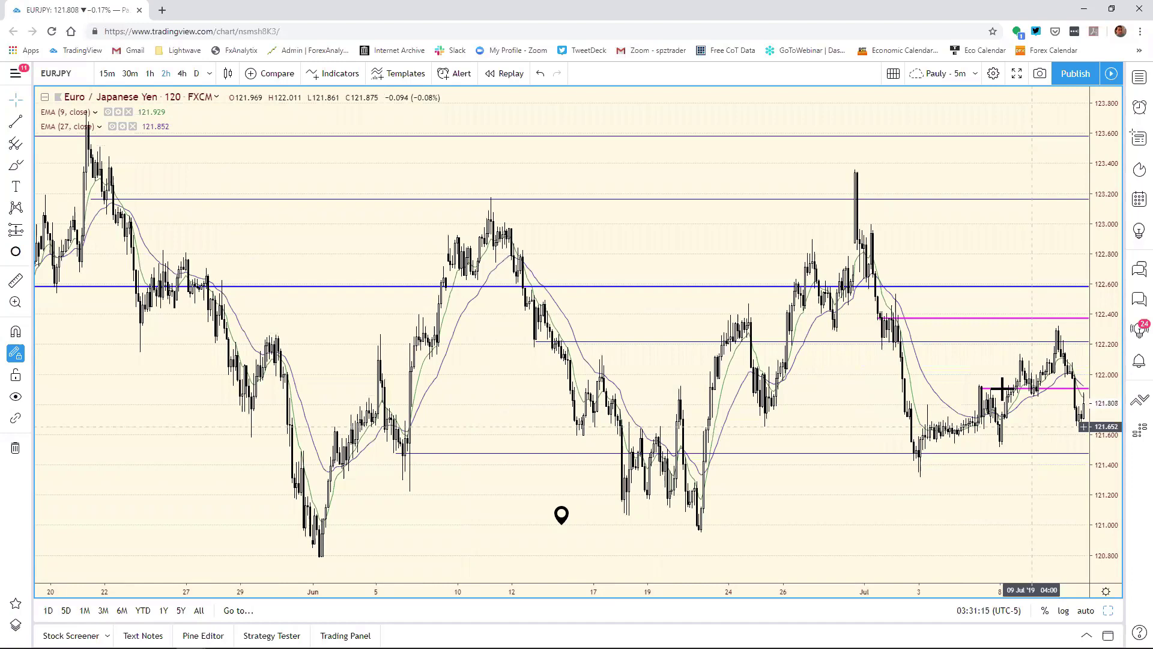
# Lower the two magenta EURJPY levels to about 121.66 and 122.1 before returning to Excel
pyautogui.moveTo(1004, 390); pyautogui.dragTo(975, 441)
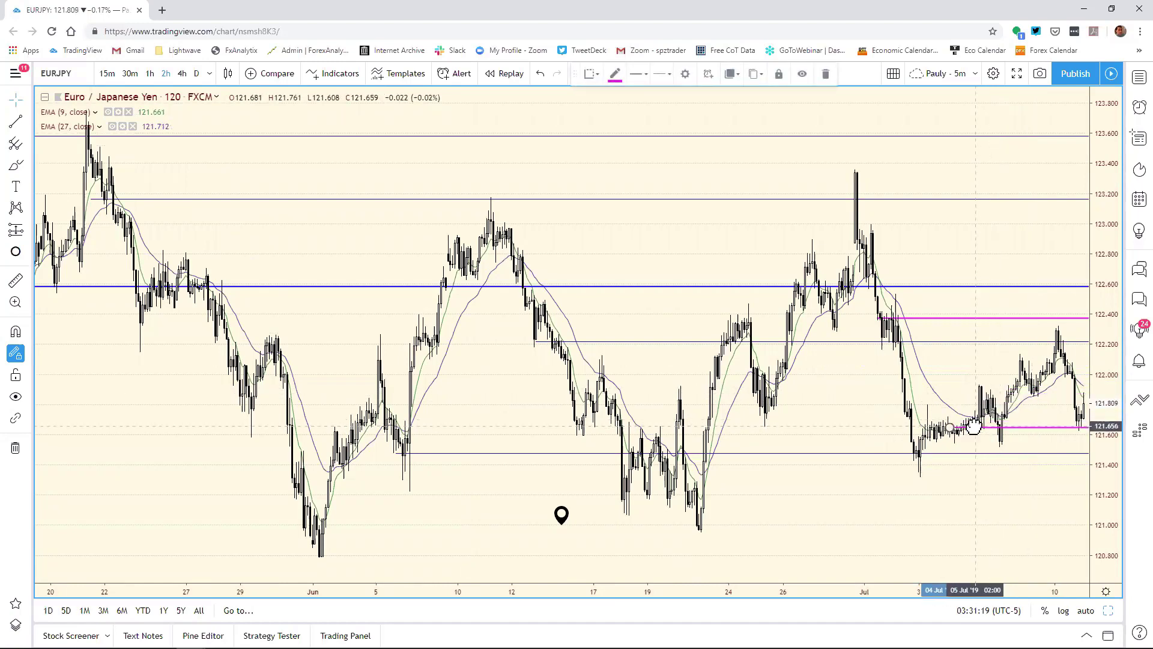
pyautogui.click(967, 378)
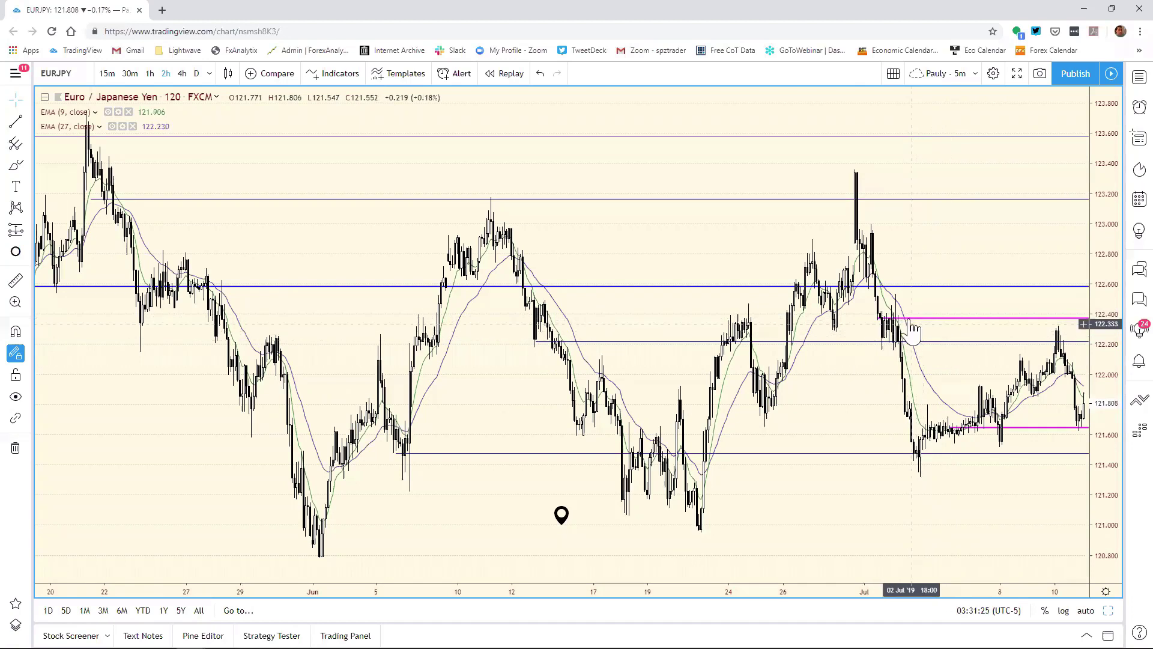
pyautogui.moveTo(910, 325); pyautogui.dragTo(1045, 359)
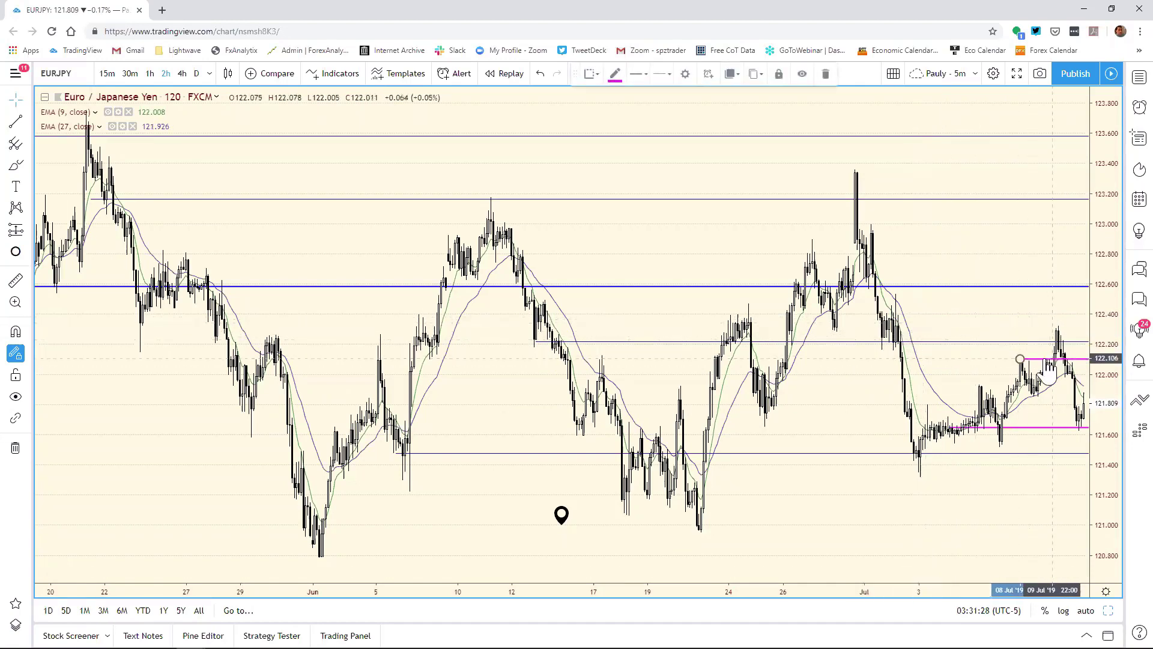
pyautogui.click(967, 368)
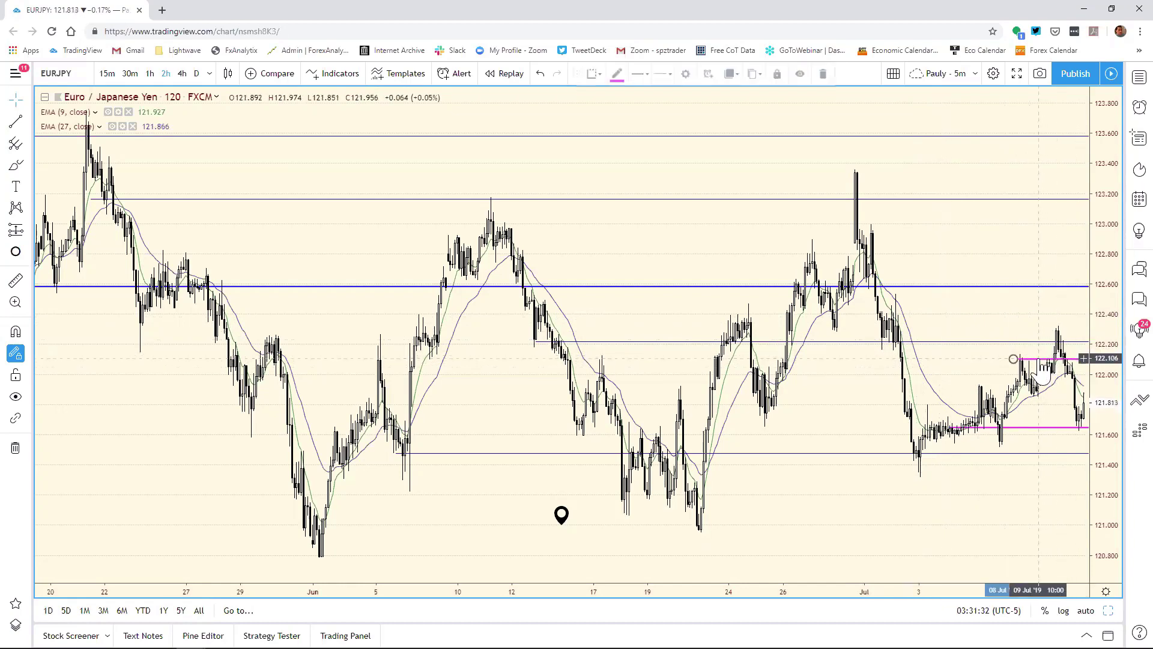
pyautogui.click(1021, 359)
pyautogui.click(984, 412)
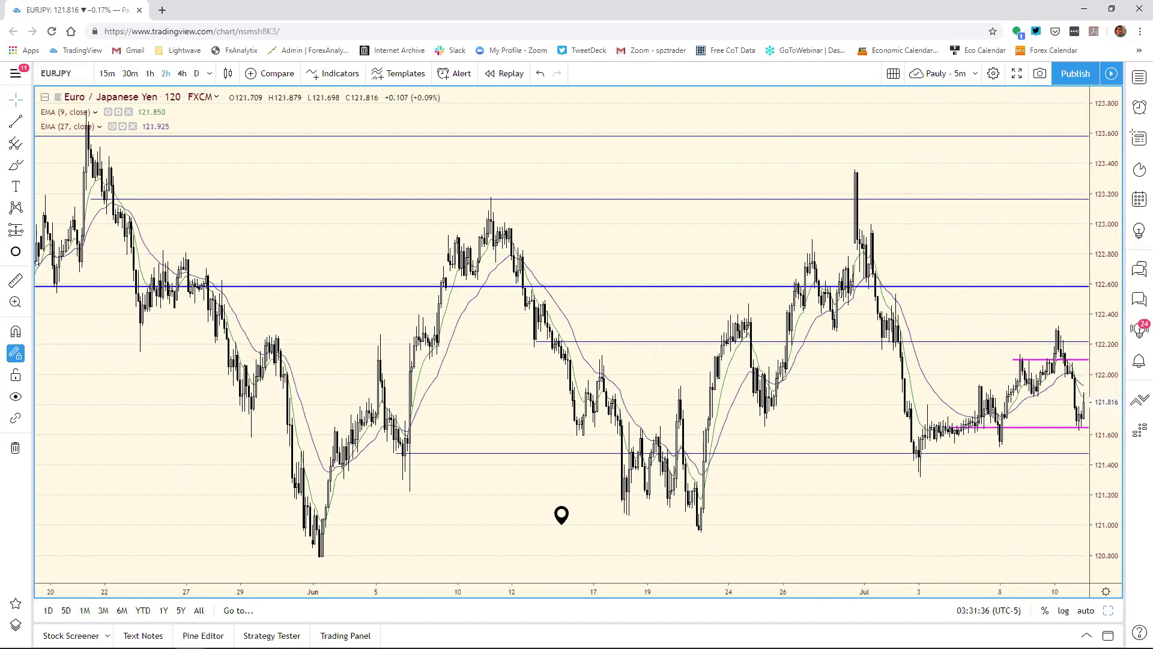
pyautogui.click(279, 636)
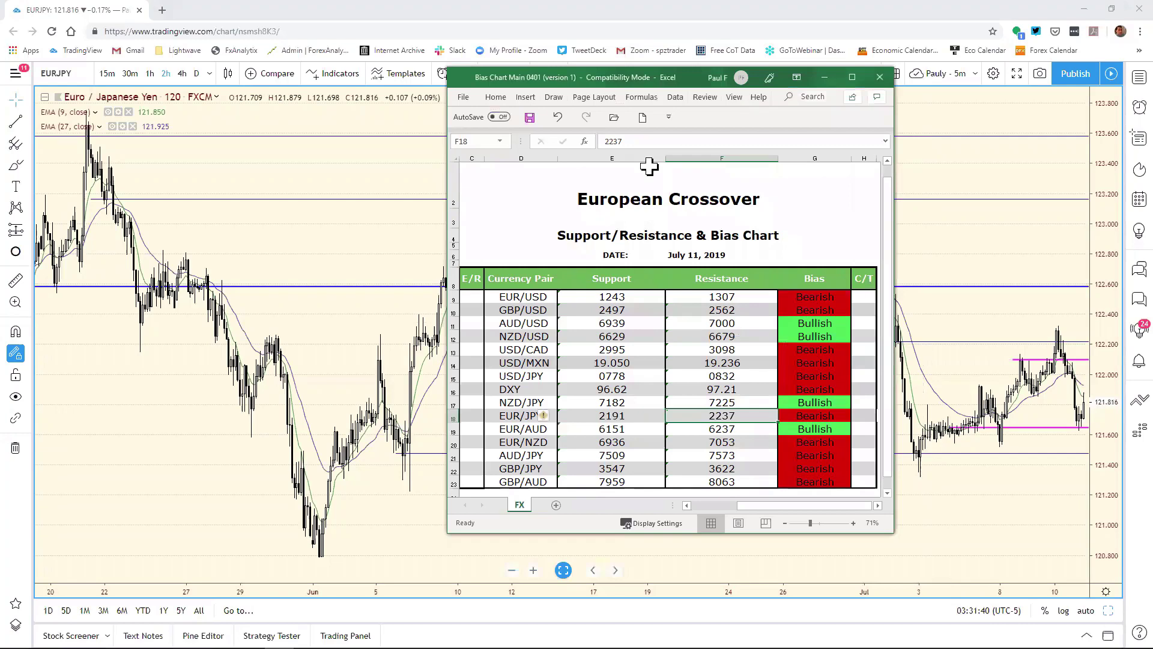
# Change EUR/JPY support in E18 to 2165 and resistance in F18 to 2210, then save
pyautogui.press('Left')
pyautogui.click(637, 144)
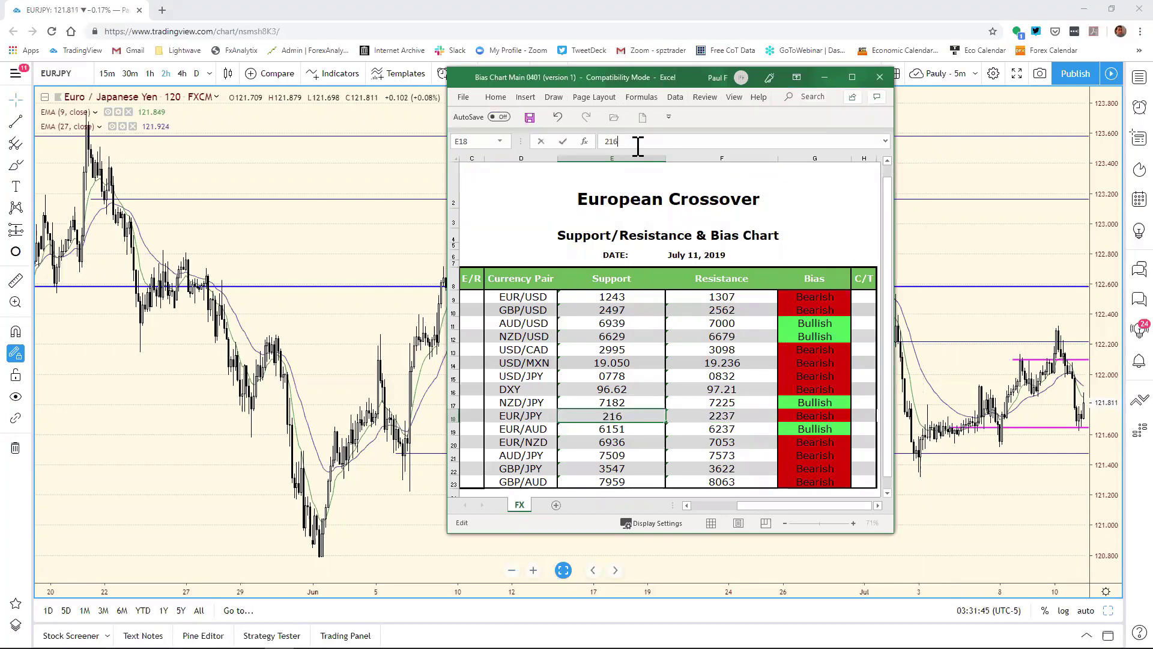
pyautogui.write('5')
pyautogui.click(739, 417)
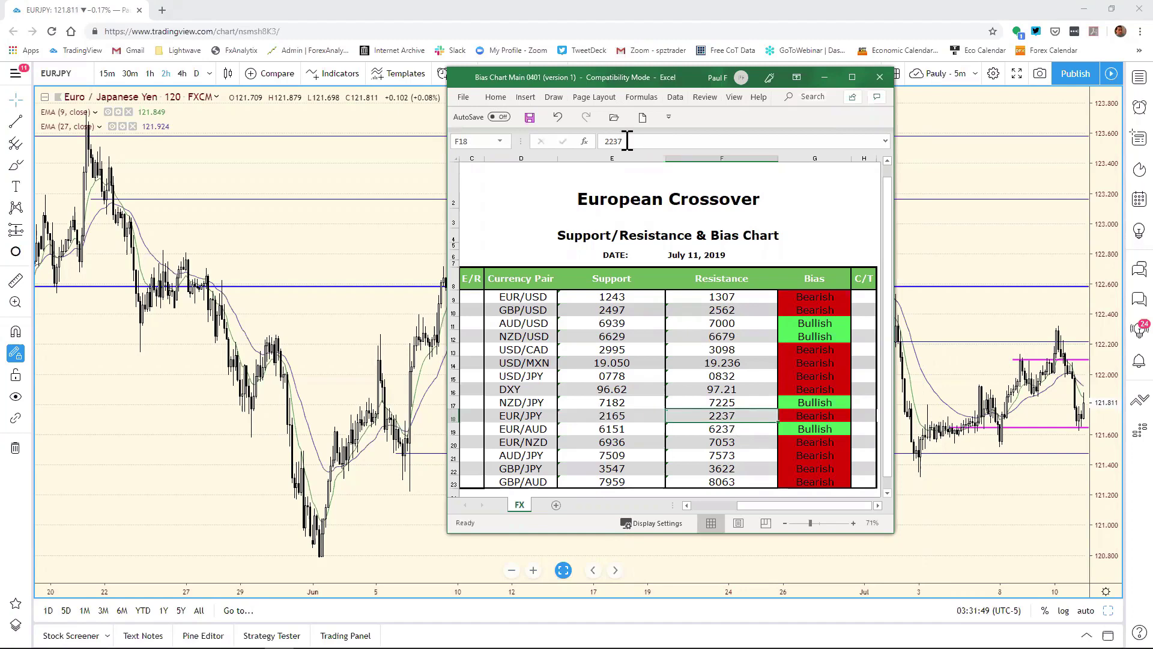
pyautogui.click(627, 141)
pyautogui.press('BackSpace')
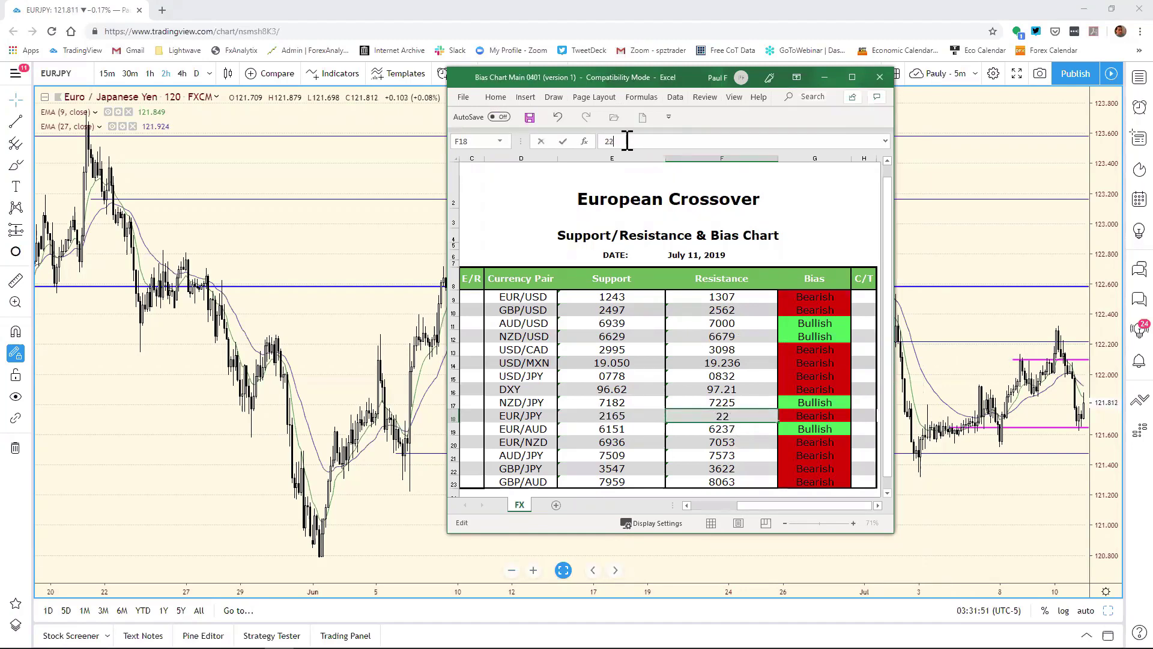
pyautogui.write('10')
pyautogui.press('Return')
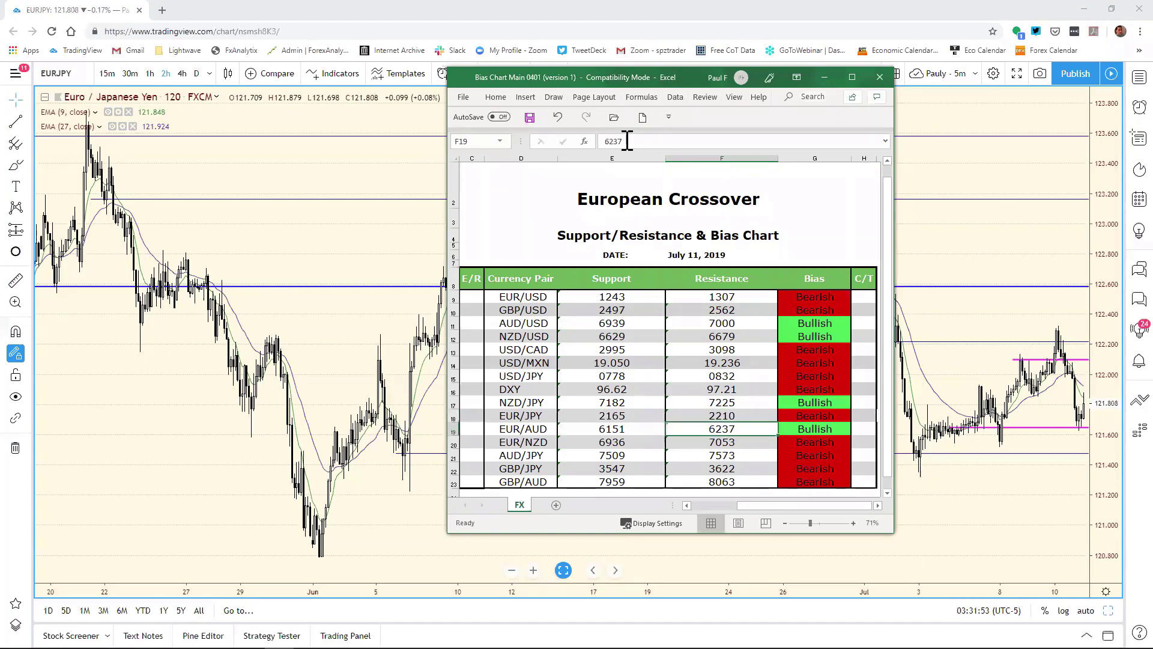
pyautogui.click(463, 97)
pyautogui.click(484, 239)
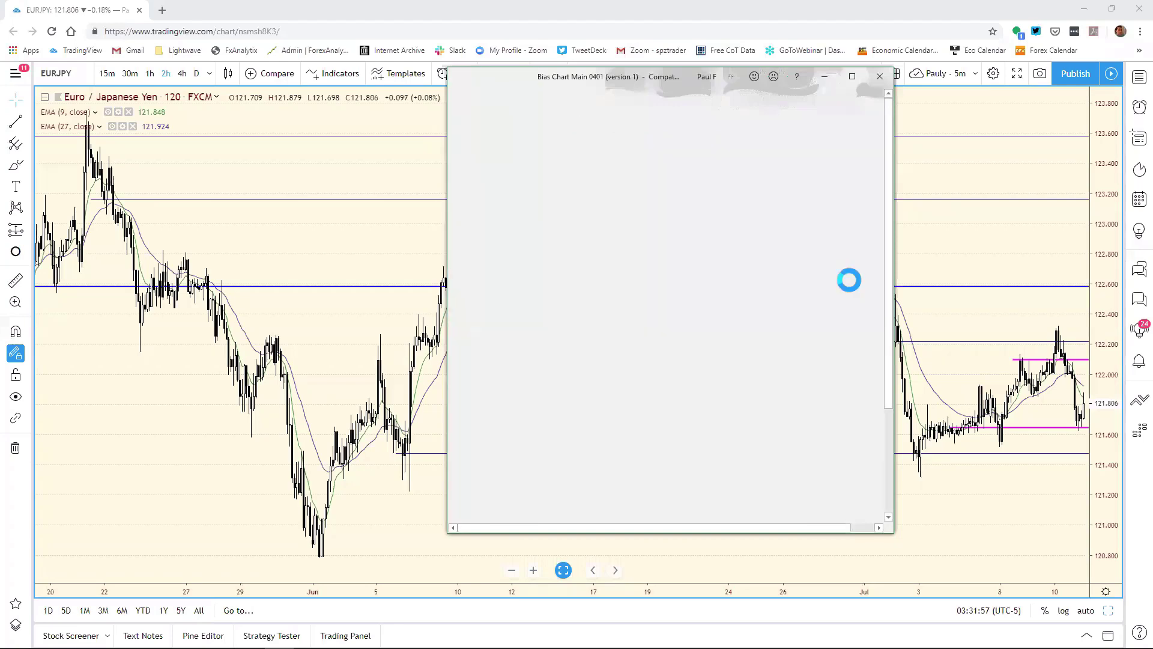
# Back in TradingView's grid, switch the daily chart from EURJPY to EURAUD and select the 2-hour pane
pyautogui.click(930, 251)
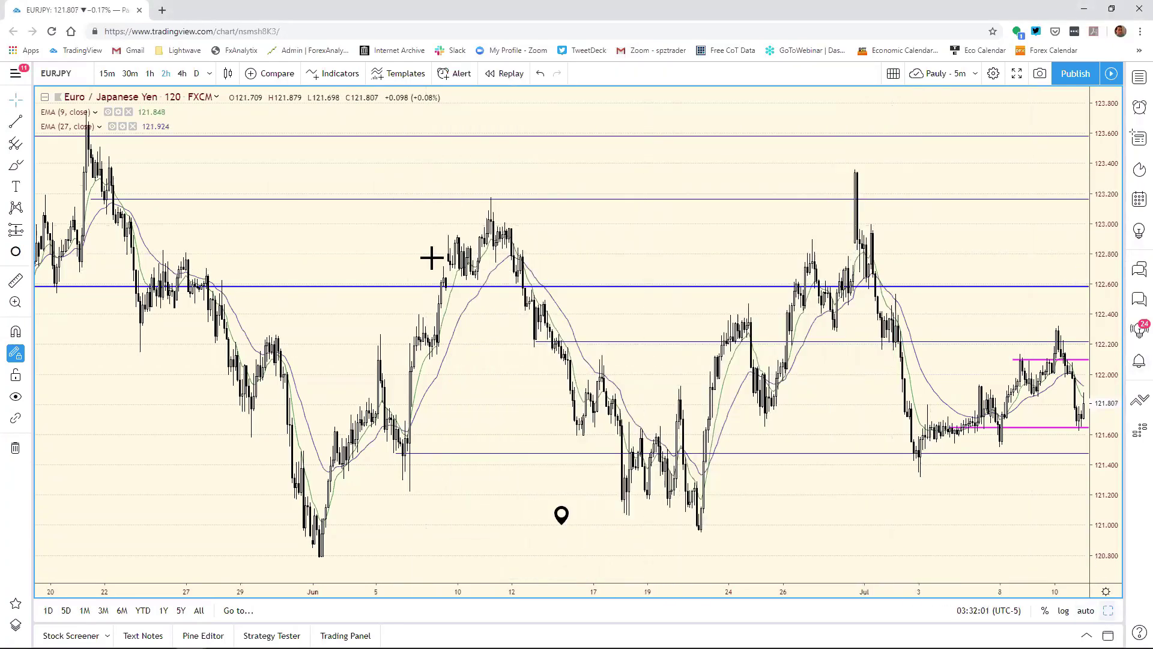
pyautogui.hotkey('alt', 'Return')
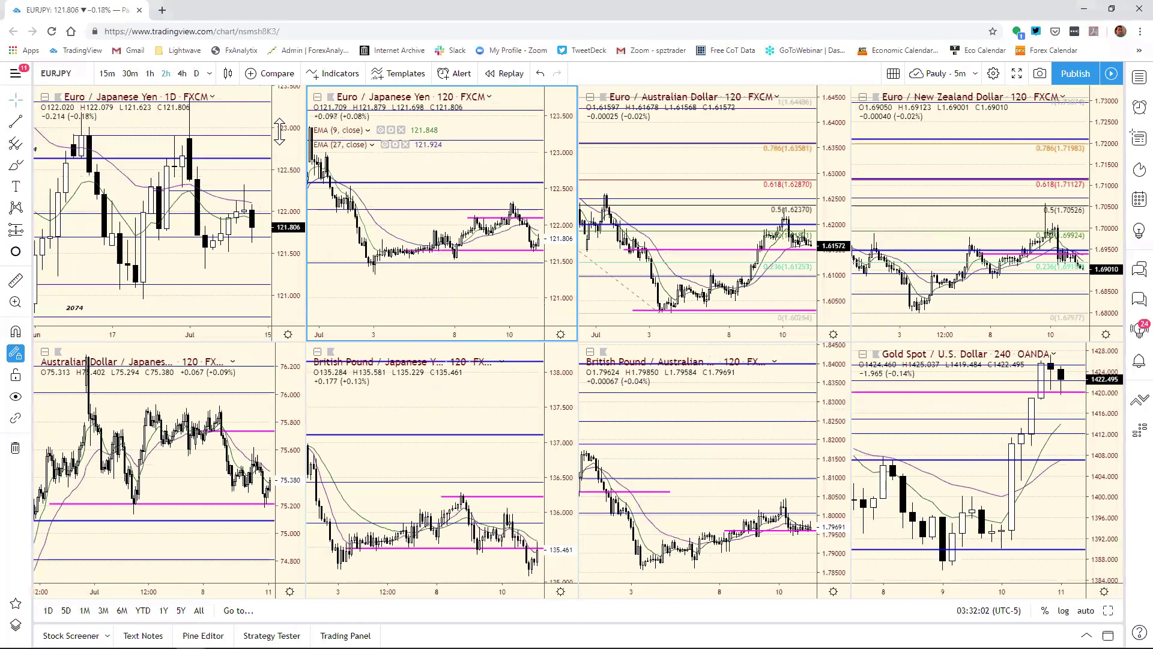
pyautogui.click(279, 131)
pyautogui.write('E')
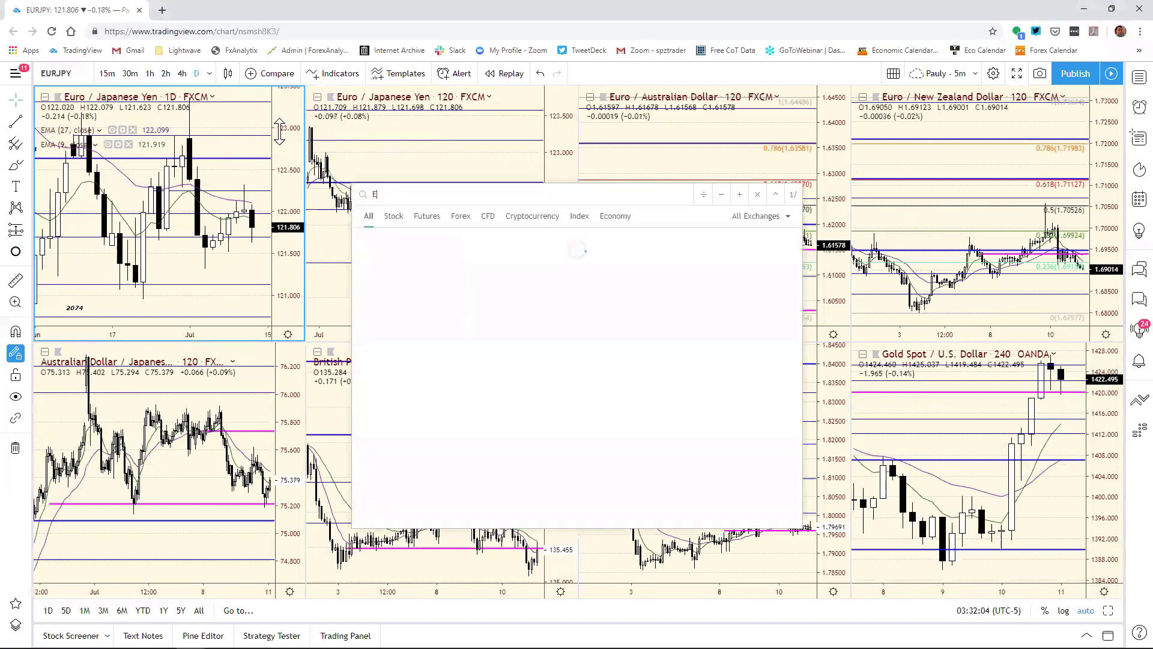
pyautogui.write('URAUD')
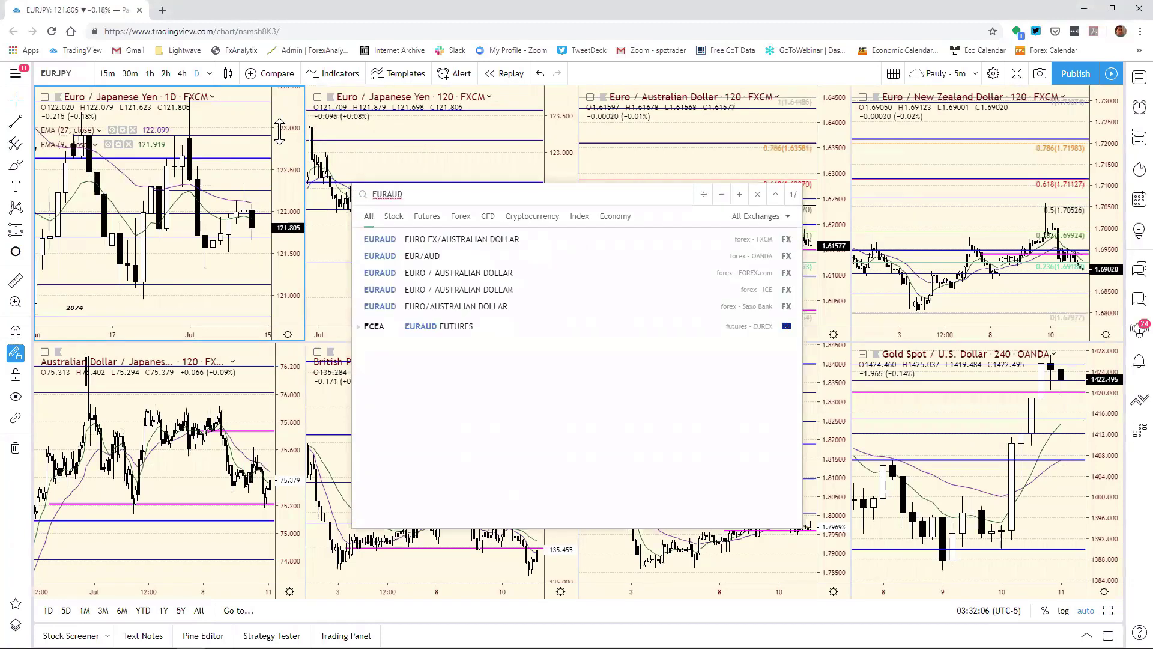
pyautogui.press('Return')
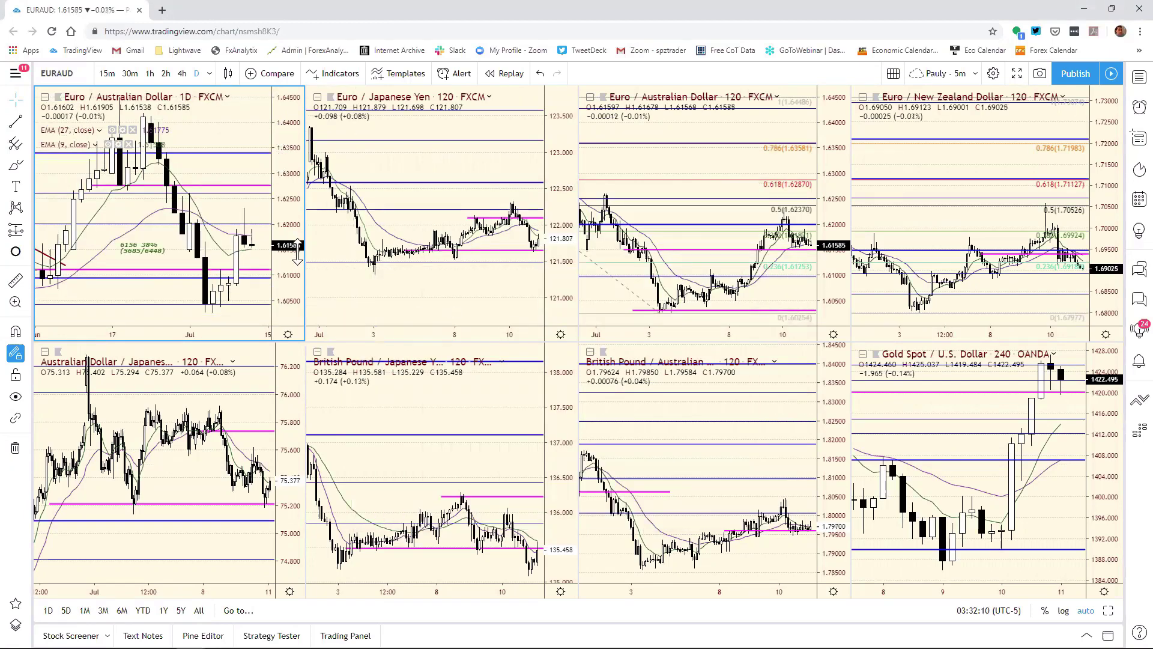
pyautogui.click(819, 217)
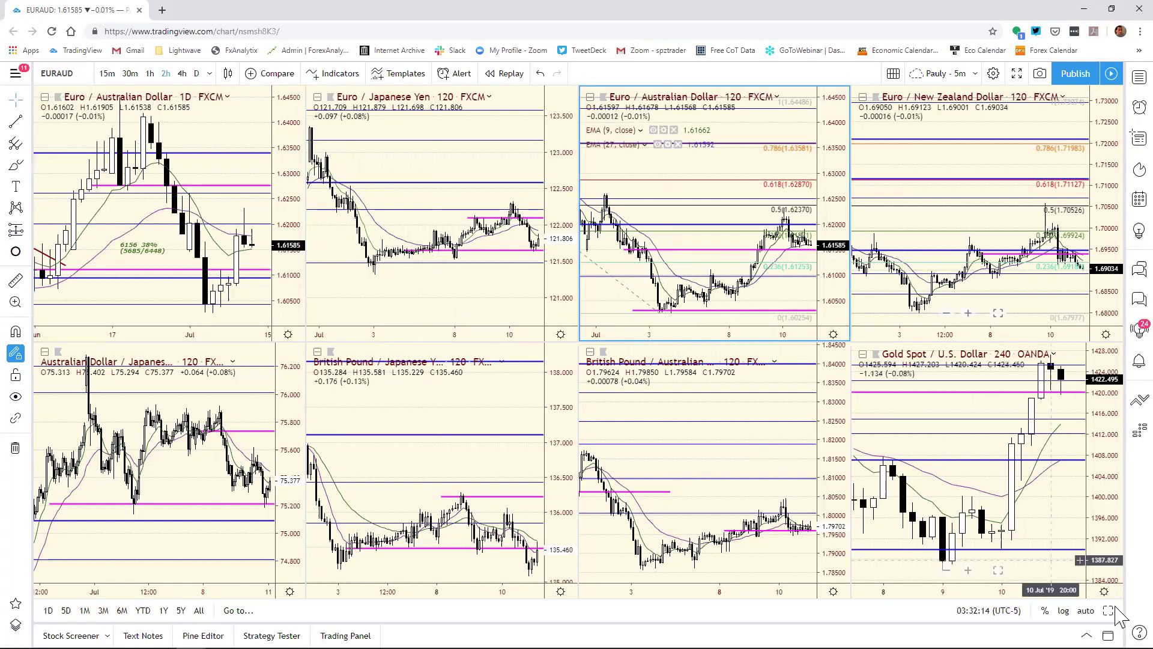
# Maximize the EUR/AUD 2-hour chart, delete its Fibonacci retracement, and lower the magenta line to about 1.6134
pyautogui.hotkey('alt', 'Return')
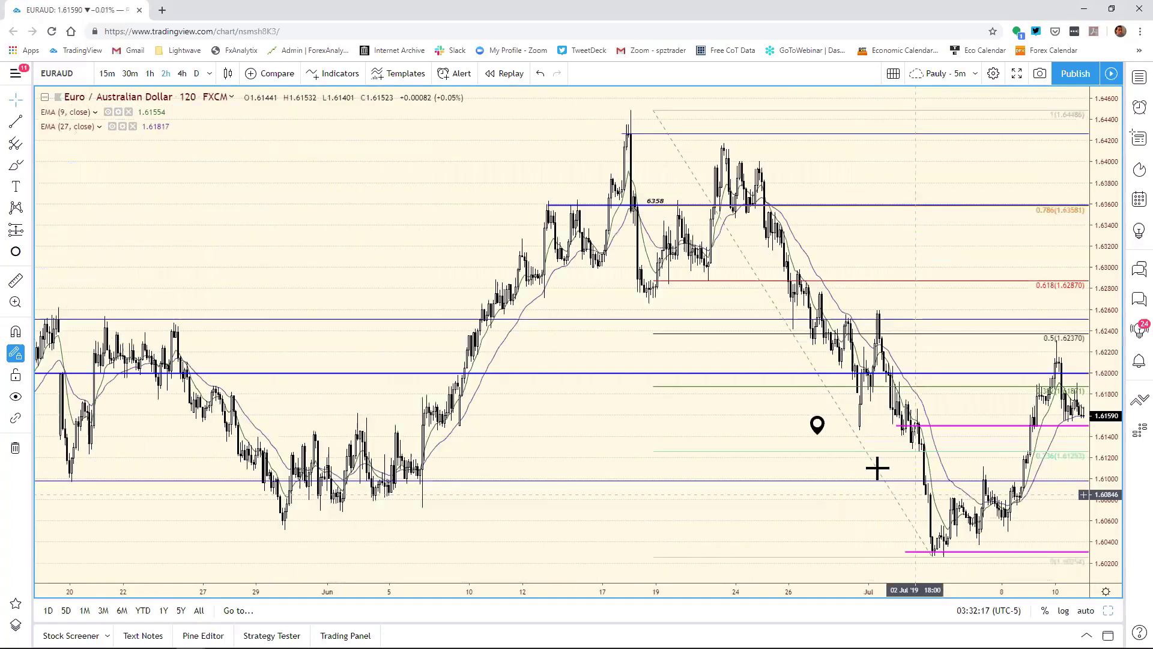
pyautogui.click(877, 468)
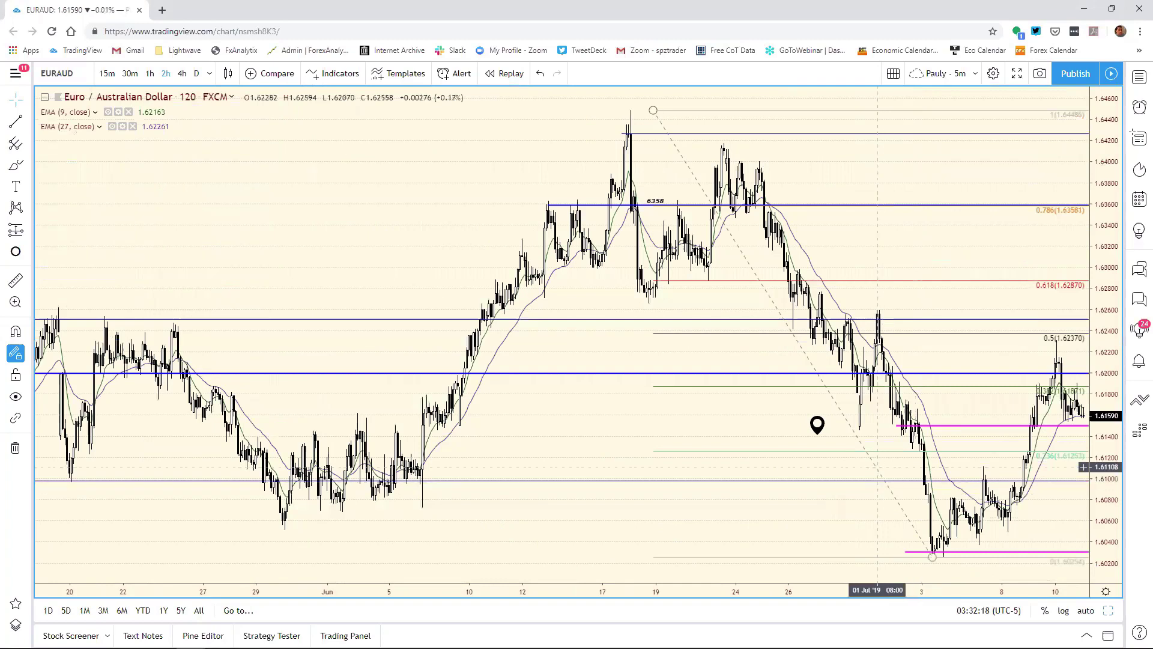
pyautogui.rightClick(877, 466)
pyautogui.click(917, 604)
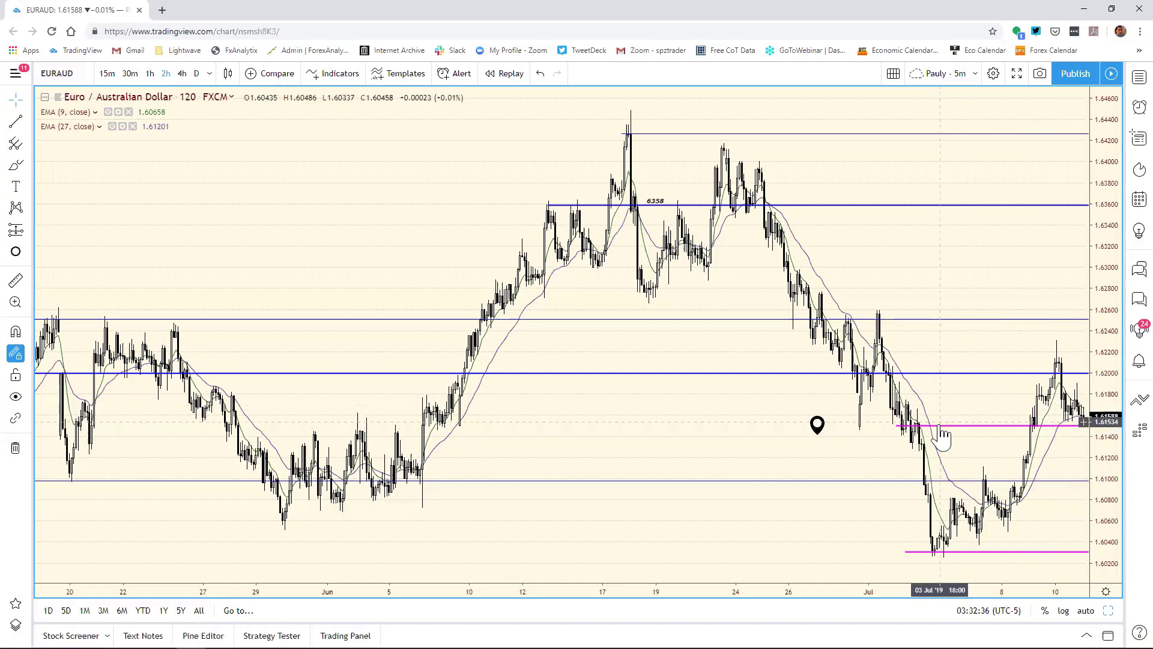
pyautogui.moveTo(939, 429); pyautogui.dragTo(940, 433)
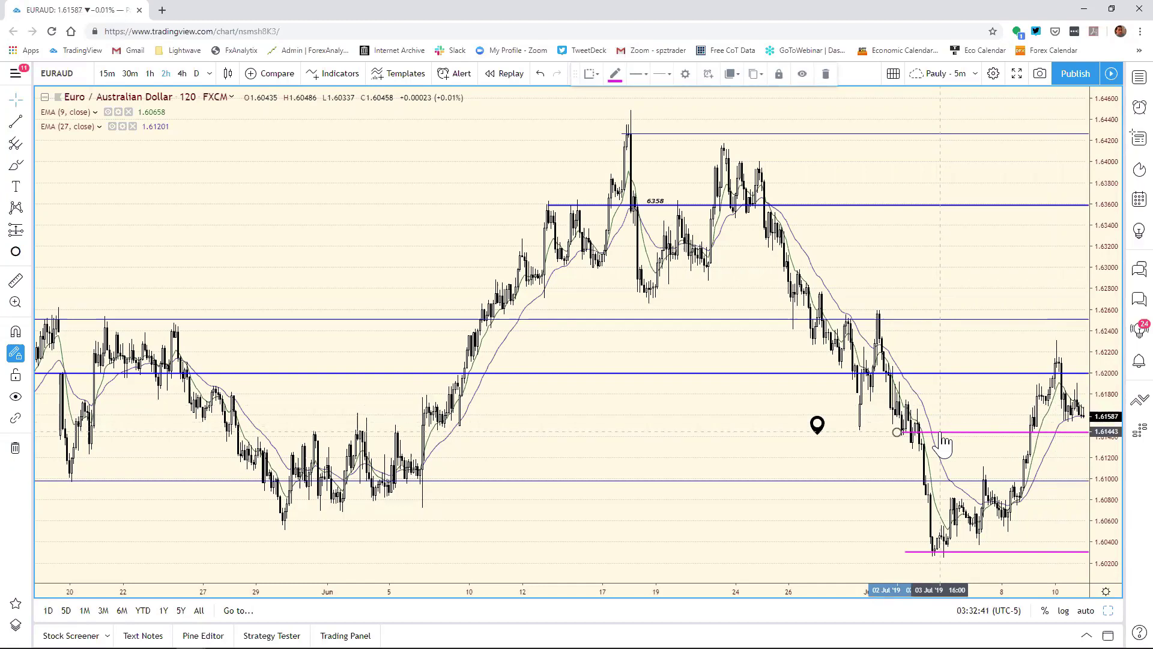
pyautogui.moveTo(941, 434); pyautogui.dragTo(948, 445)
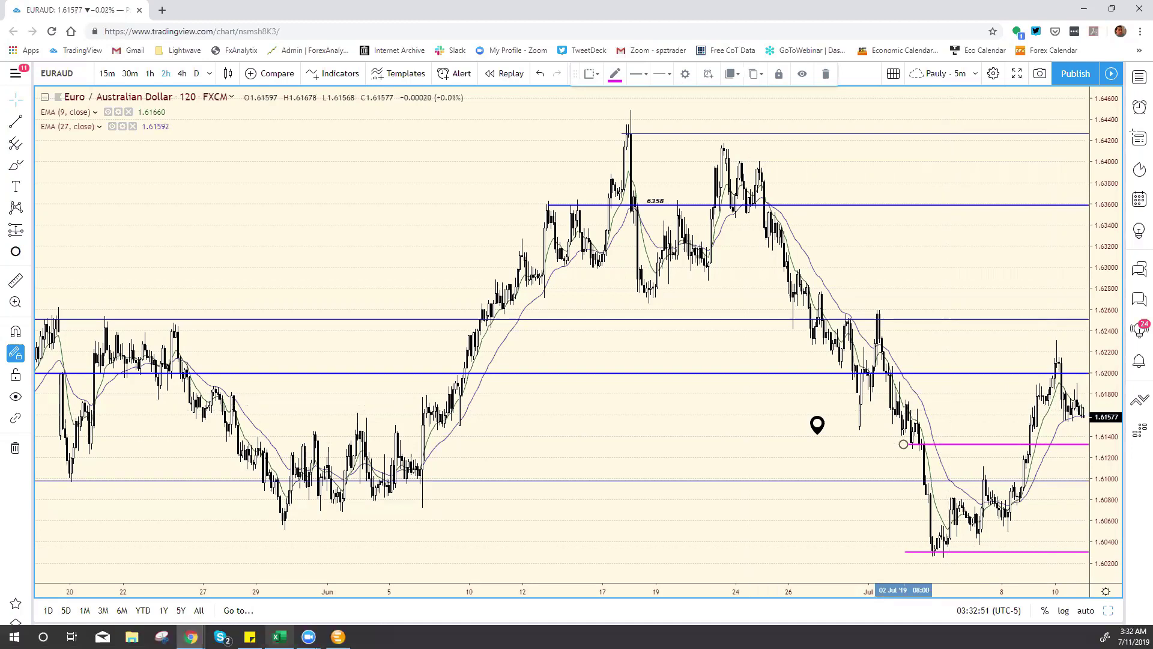
# Enter EUR/AUD support 6132 in E19 and resistance 6200 in F19 of the bias chart
pyautogui.click(279, 637)
pyautogui.click(619, 430)
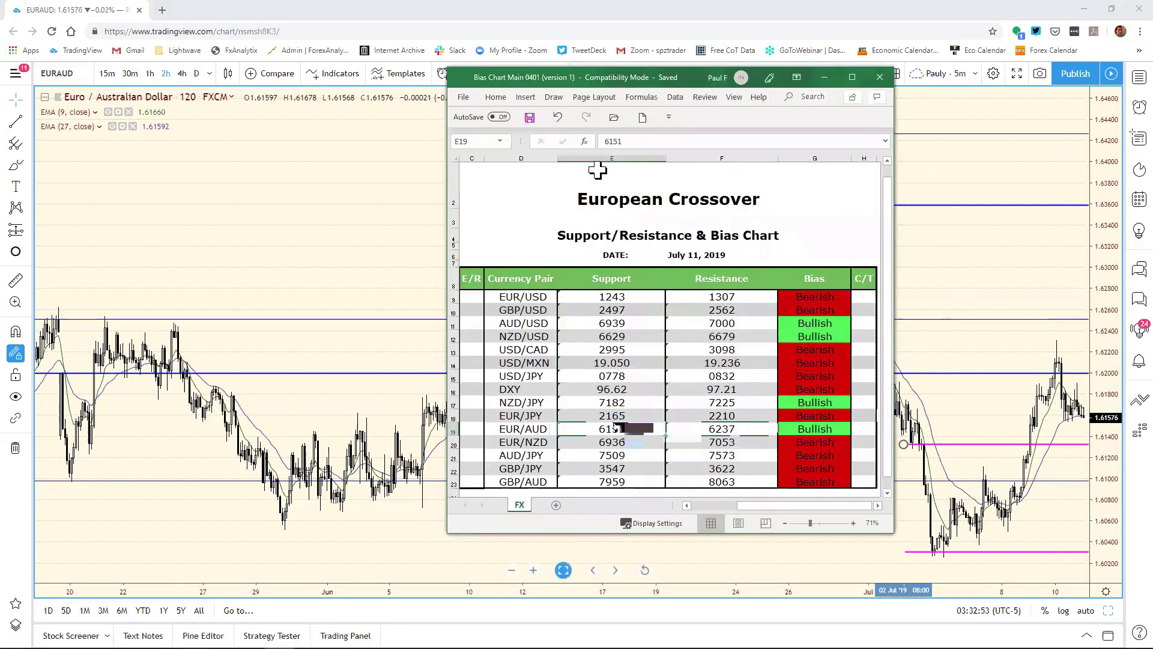
pyautogui.click(641, 140)
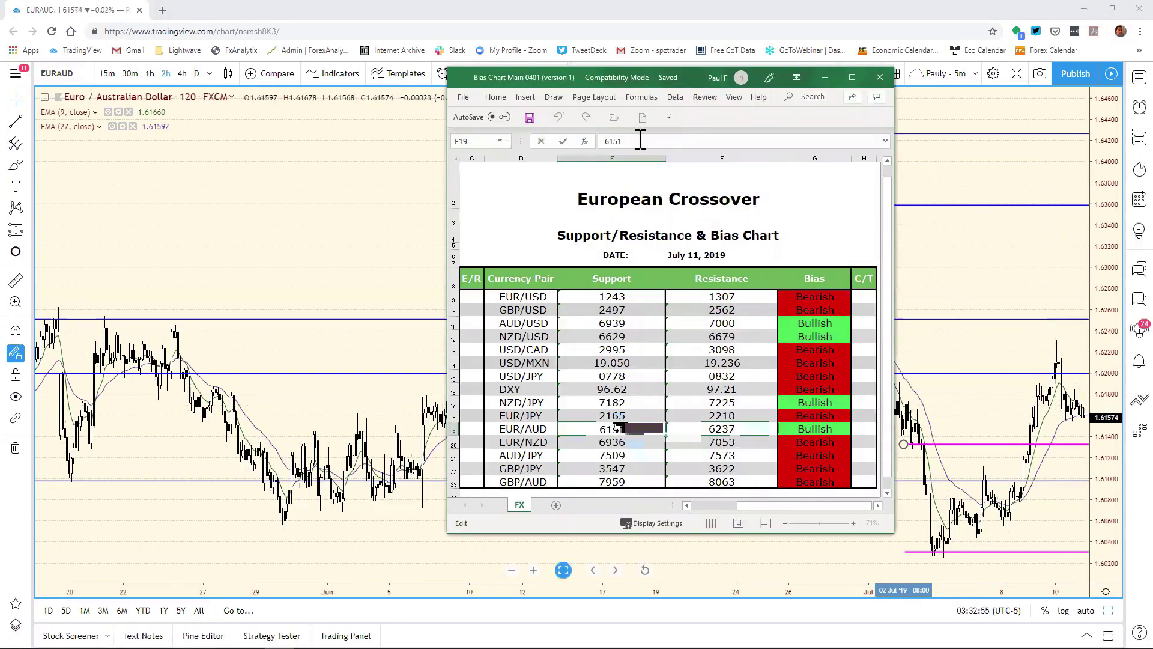
pyautogui.press('BackSpace')
pyautogui.press('BackSpace')
pyautogui.write('32')
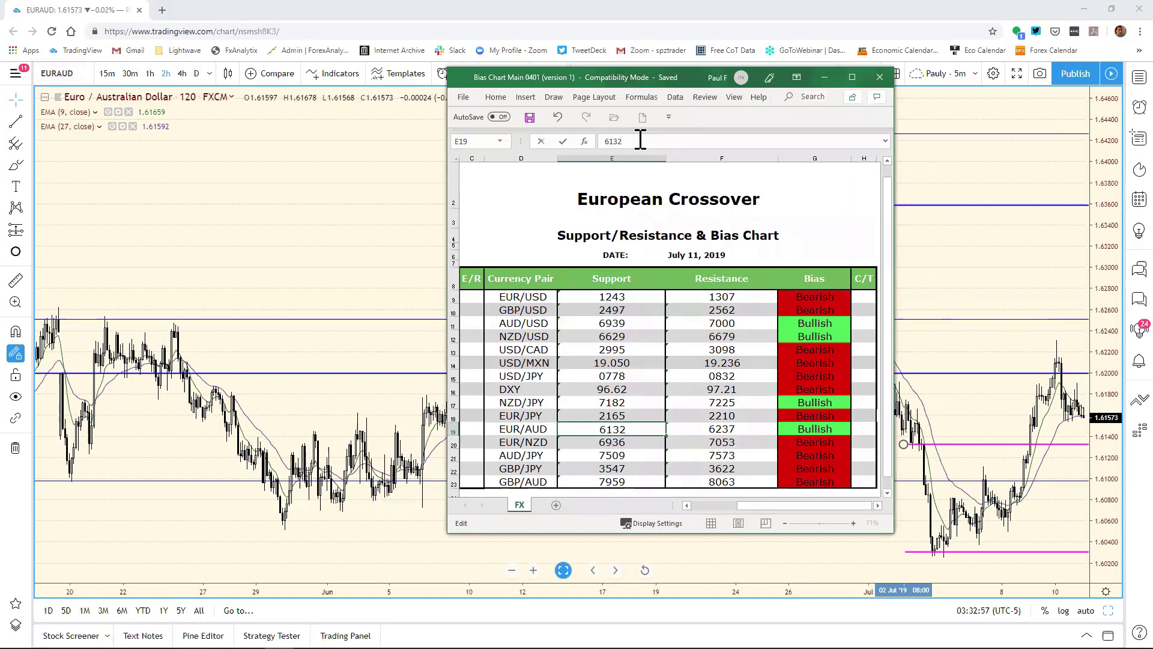
pyautogui.click(731, 430)
pyautogui.write('62')
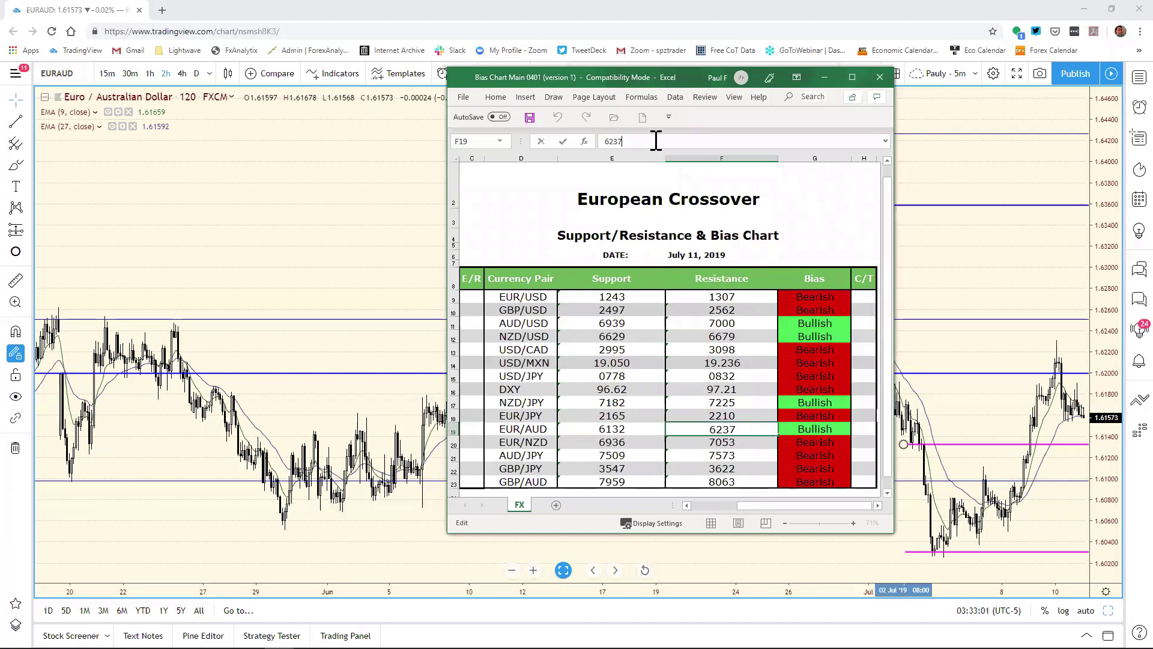
pyautogui.write('00')
pyautogui.press('Return')
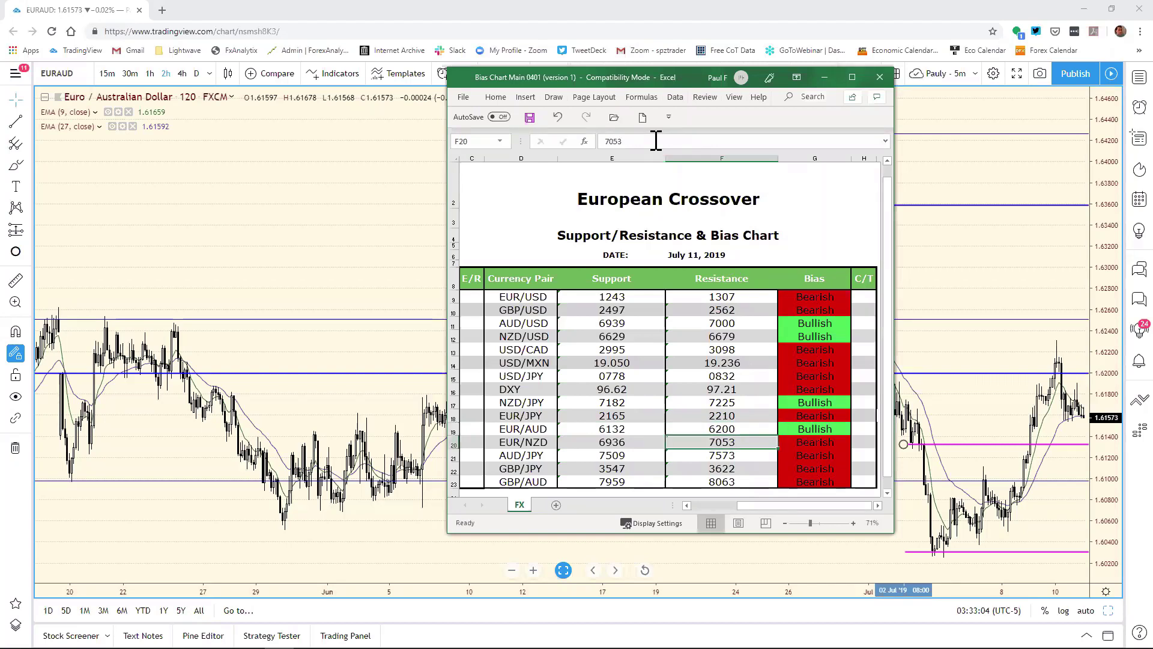
pyautogui.click(916, 269)
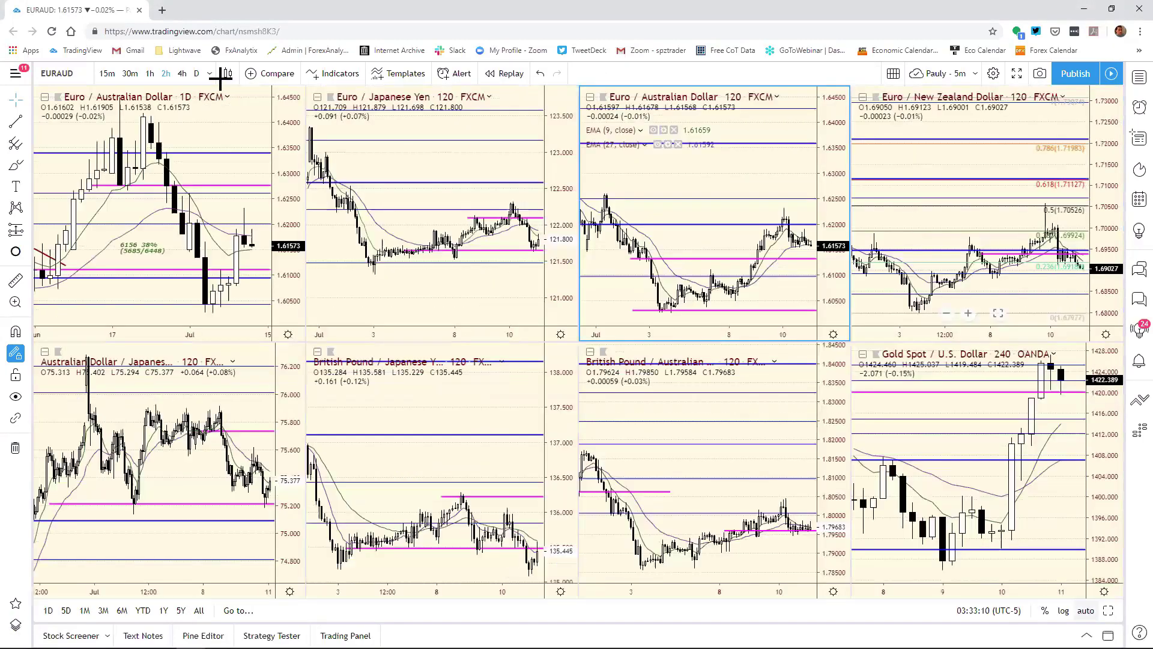
# Load EURNZD into the top-left daily chart and maximize the top-right 2-hour EUR/NZD chart
pyautogui.click(291, 137)
pyautogui.write('EUR')
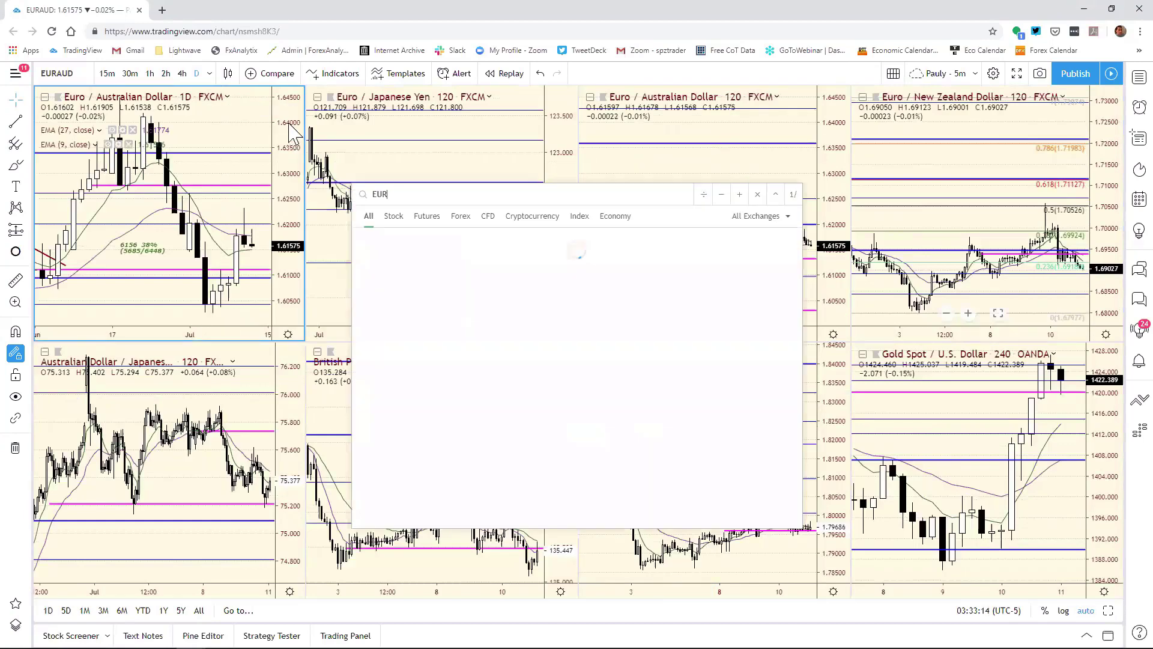
pyautogui.write('NZD')
pyautogui.press('Return')
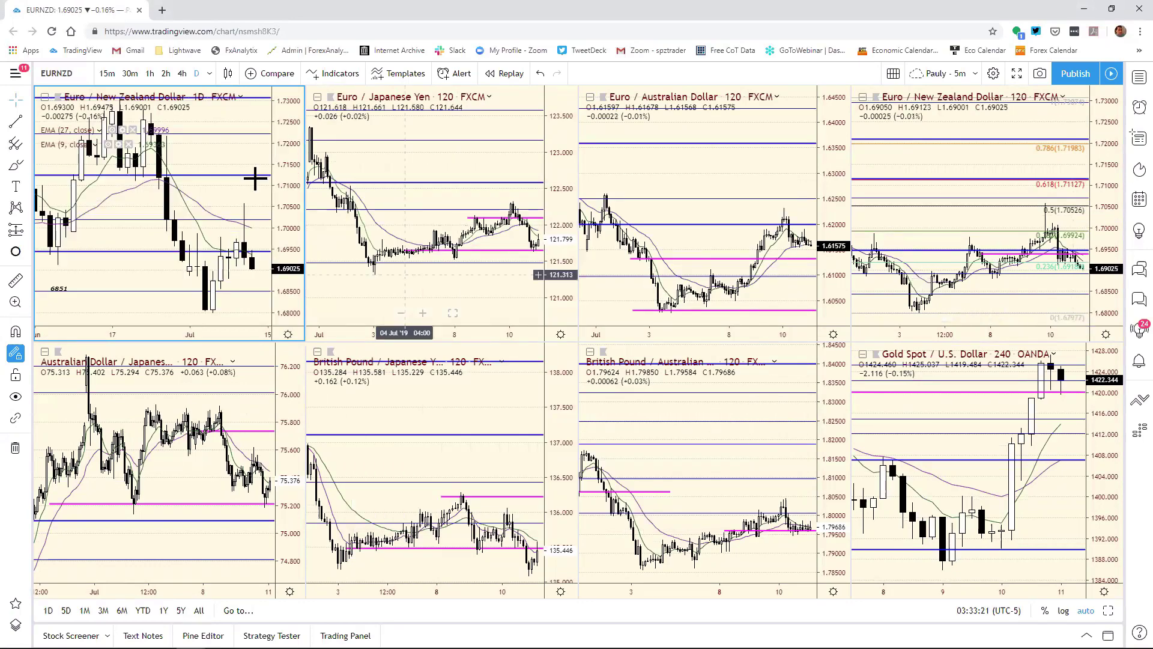
pyautogui.click(1120, 244)
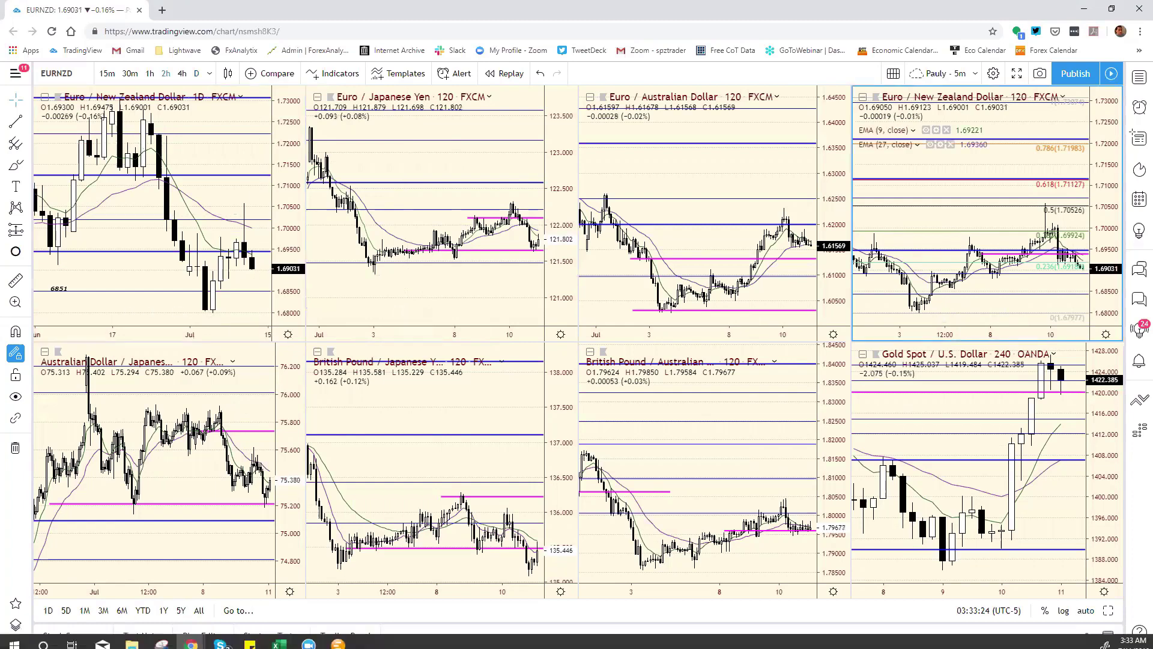
pyautogui.hotkey('alt', 'Return')
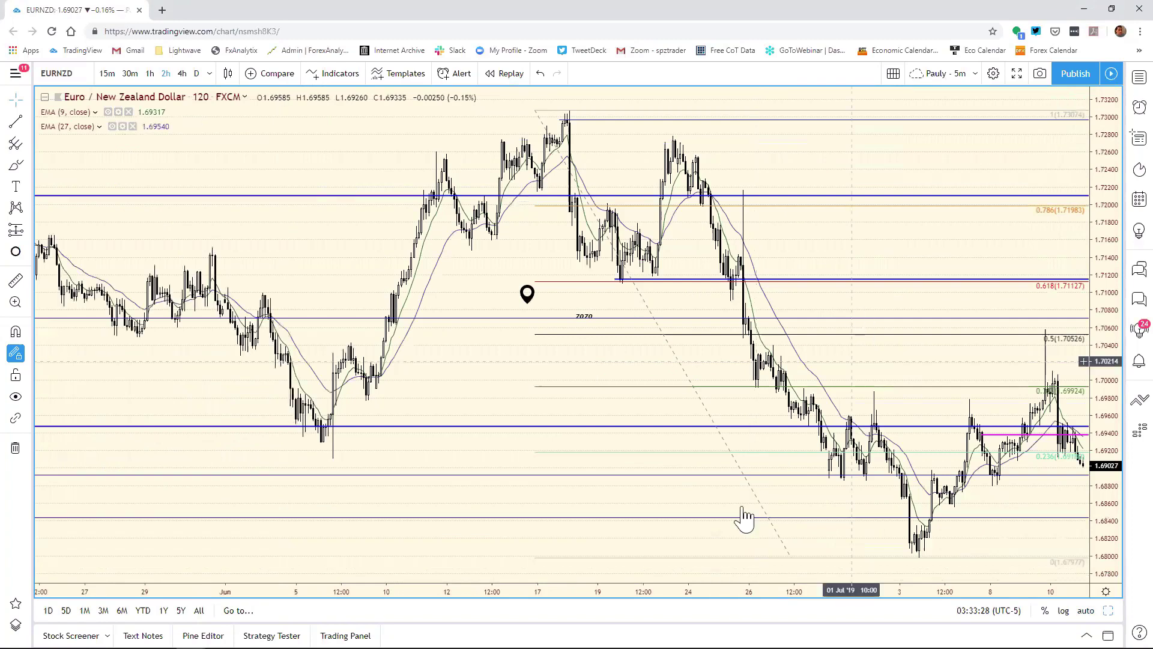
# Delete the EUR/NZD Fibonacci retracement and drag the magenta support line down to about 1.6882
pyautogui.rightClick(750, 488)
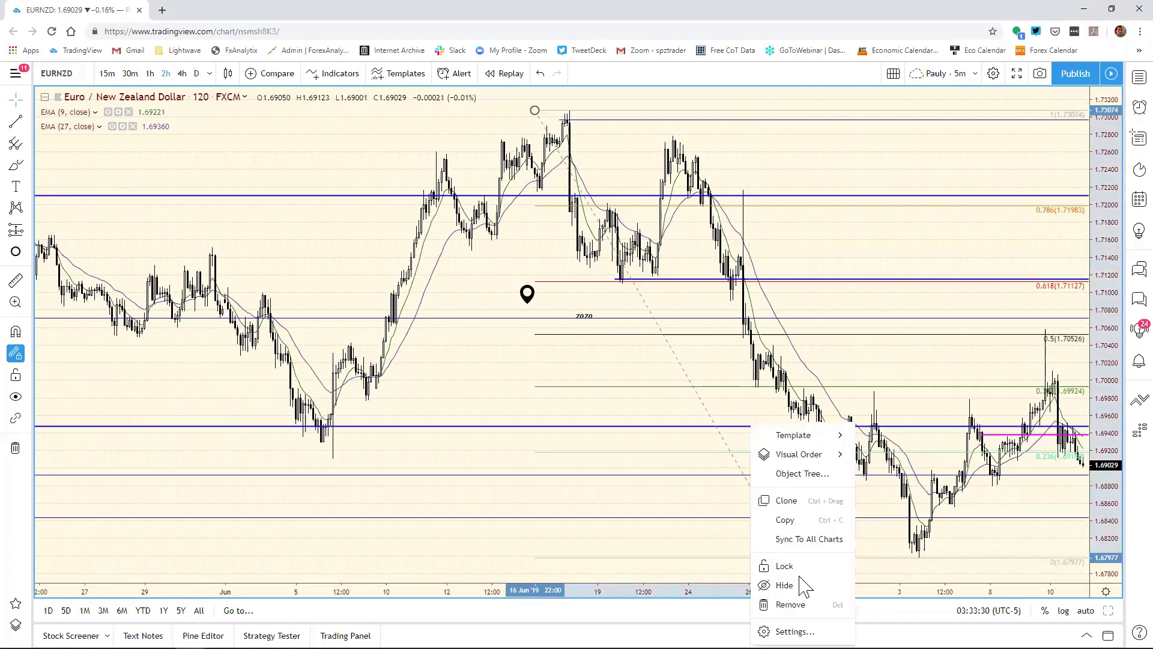
pyautogui.click(790, 604)
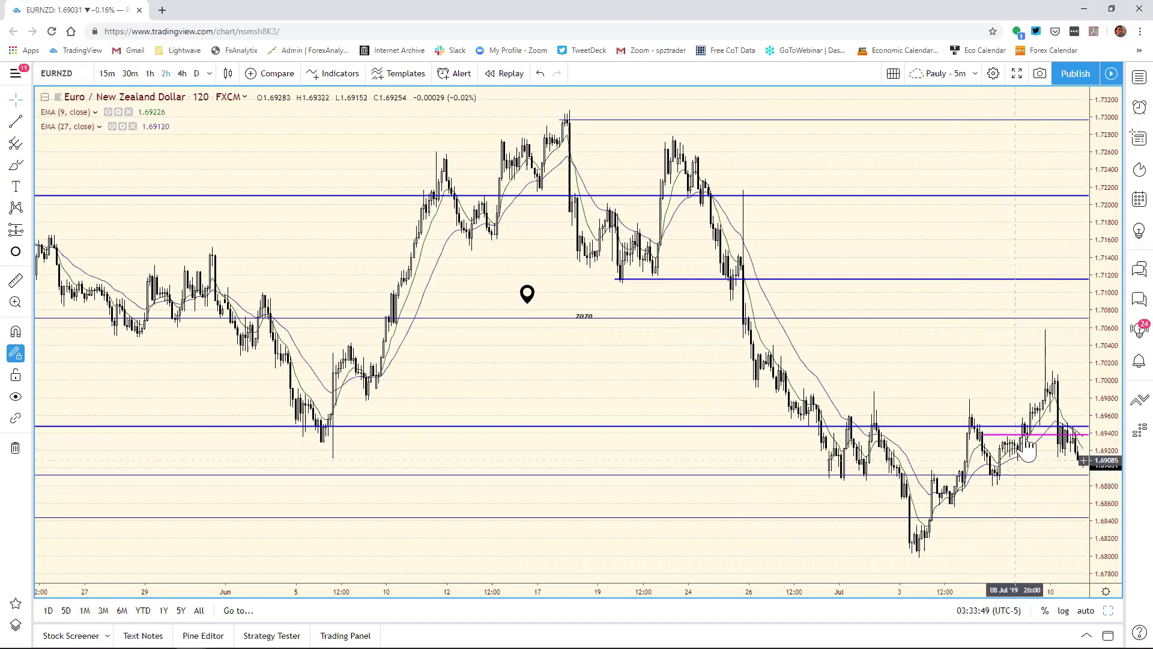
pyautogui.moveTo(1028, 450)
pyautogui.mouseDown()
pyautogui.moveTo(1024, 438)
pyautogui.moveTo(960, 503)
pyautogui.mouseUp()
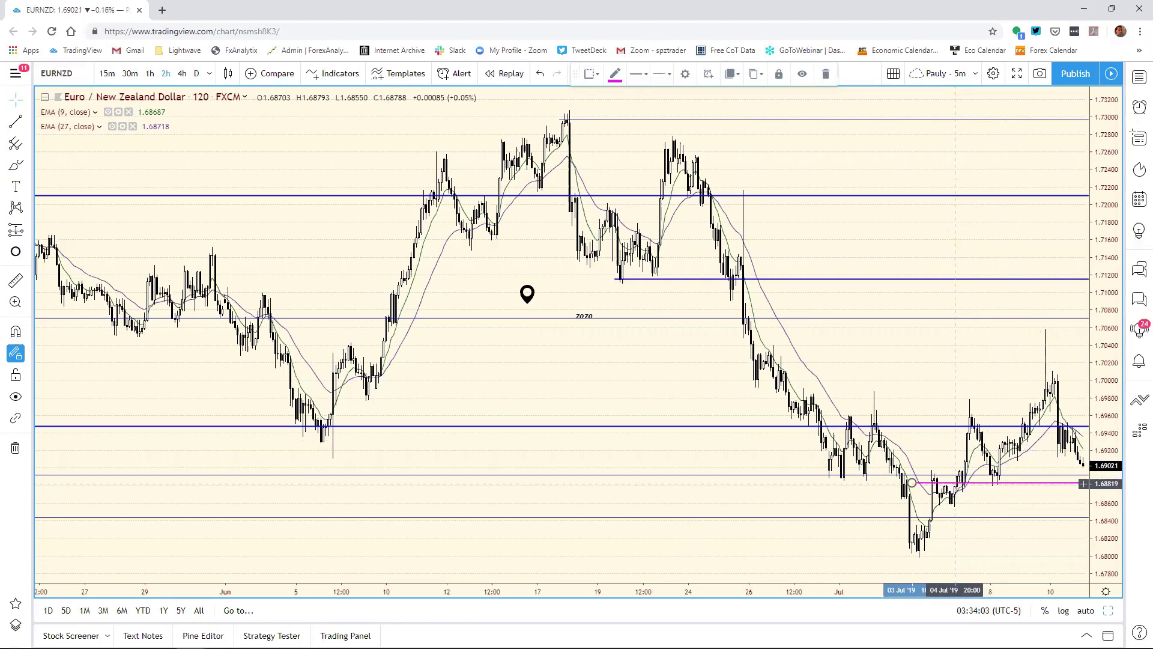
# In Excel, change the EUR/NZD resistance in F20 to 6947
pyautogui.click(280, 637)
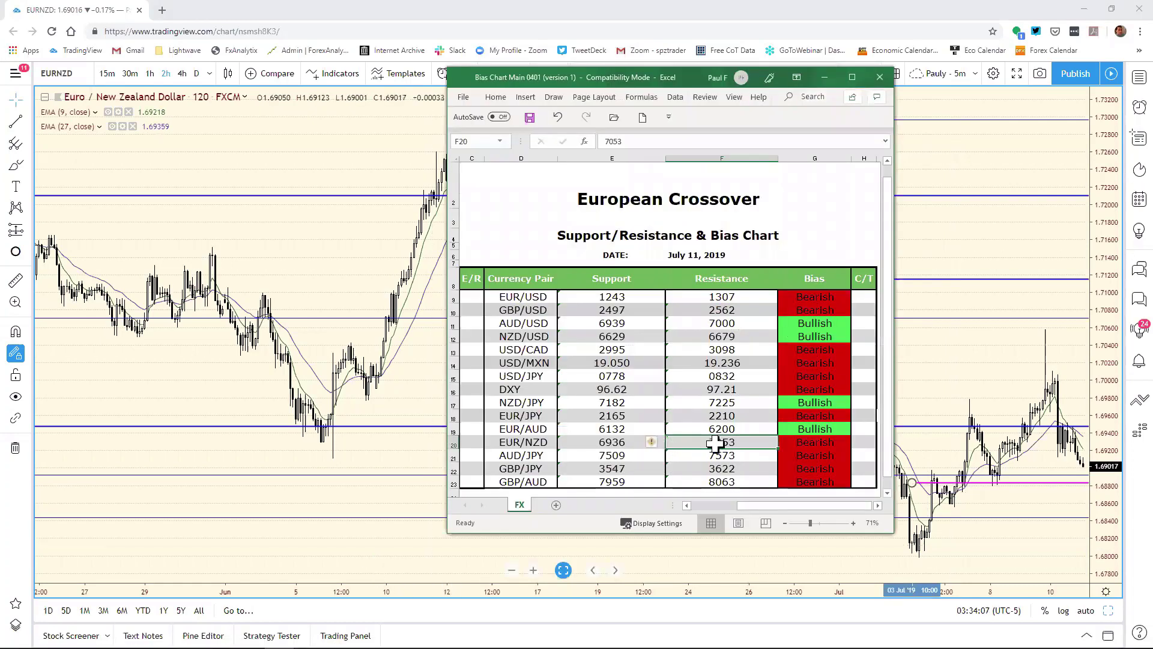
pyautogui.click(639, 143)
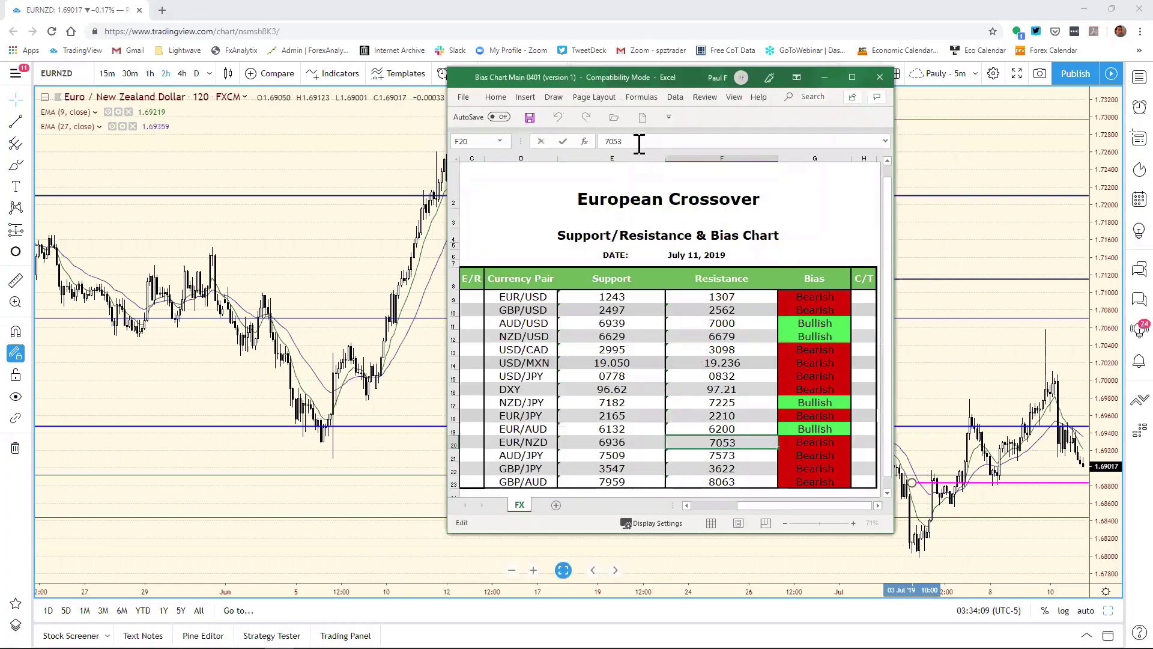
pyautogui.press('BackSpace')
pyautogui.press('BackSpace')
pyautogui.press('BackSpace')
pyautogui.write('6947')
pyautogui.press('Return')
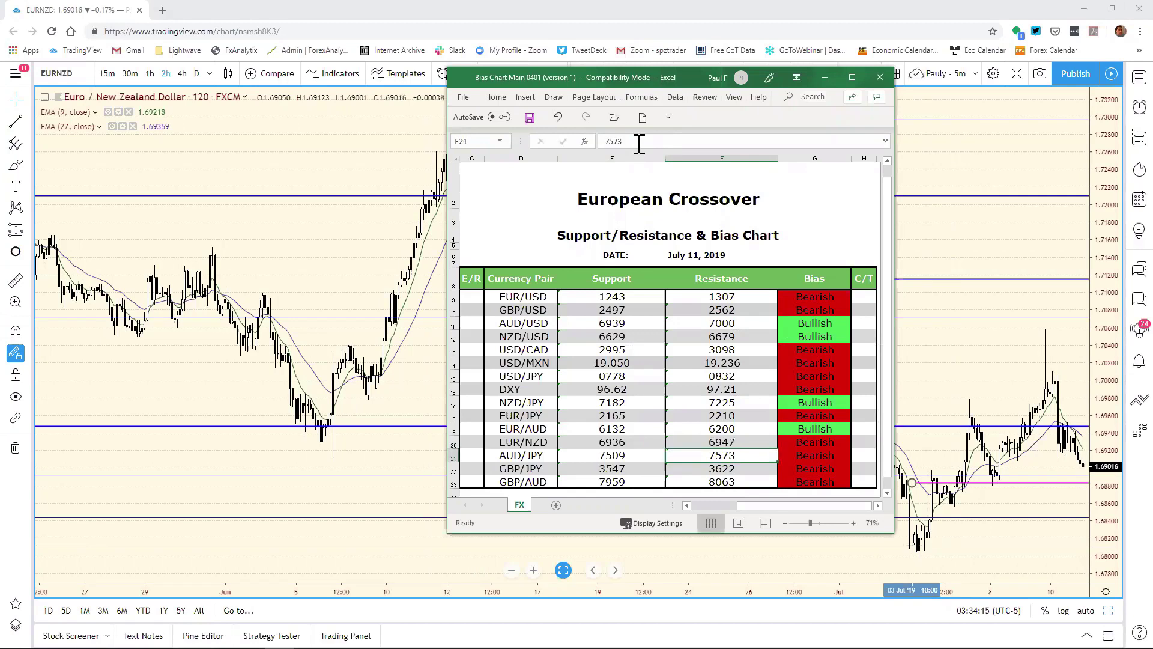
# Change the EUR/NZD support in E20 to 6881
pyautogui.click(622, 443)
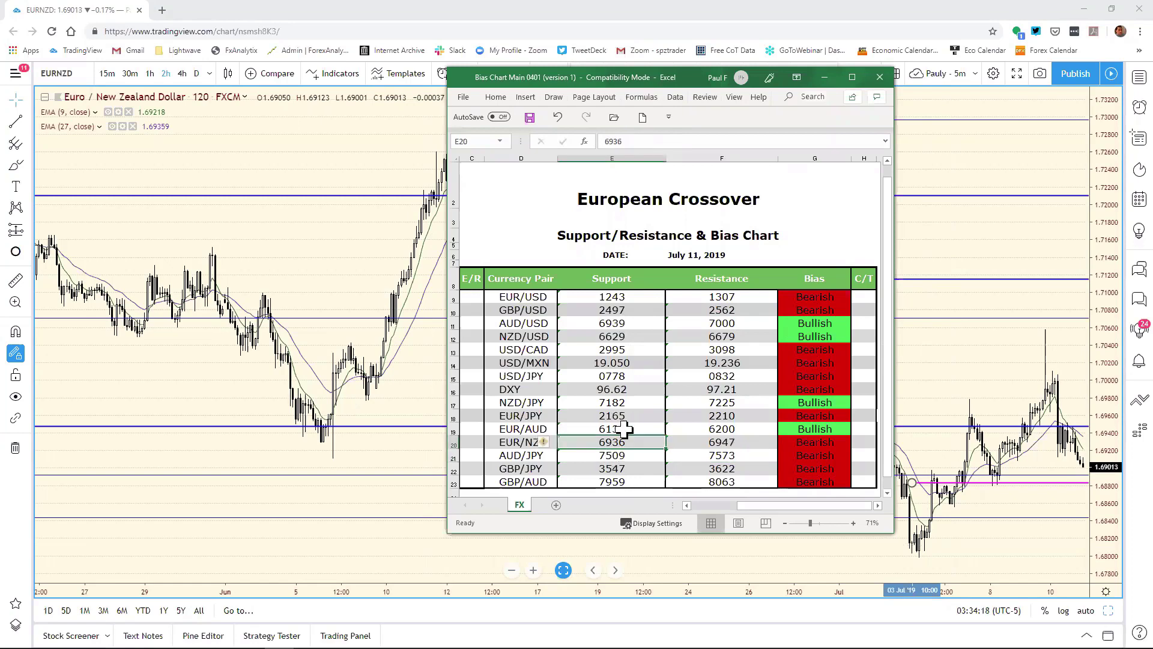
pyautogui.click(627, 143)
pyautogui.press('BackSpace')
pyautogui.press('BackSpace')
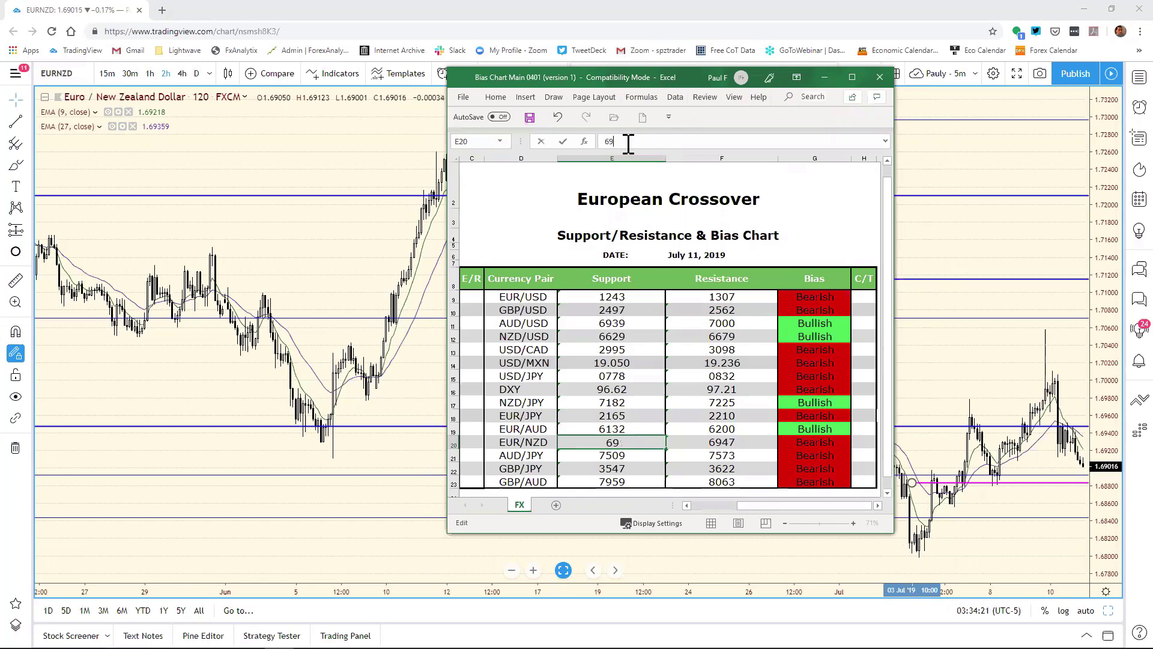
pyautogui.press('BackSpace')
pyautogui.write('881')
pyautogui.click(930, 385)
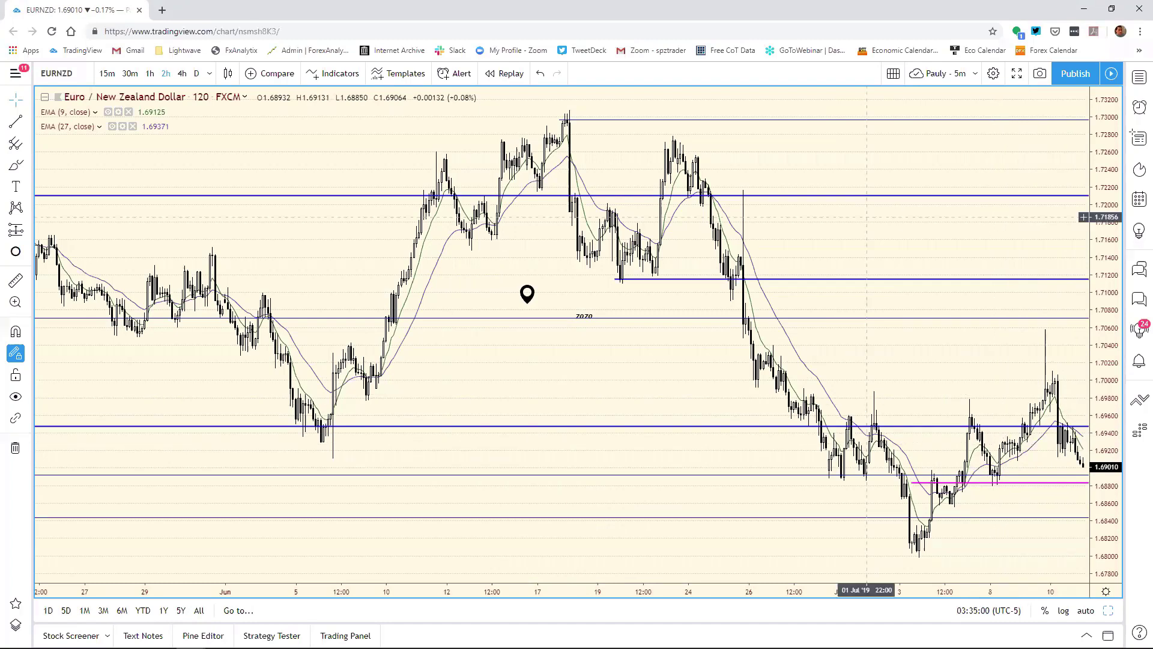
# Load AUDJPY into the top-left pane and maximize the lower-left 120-minute AUD/JPY chart
pyautogui.click(1108, 610)
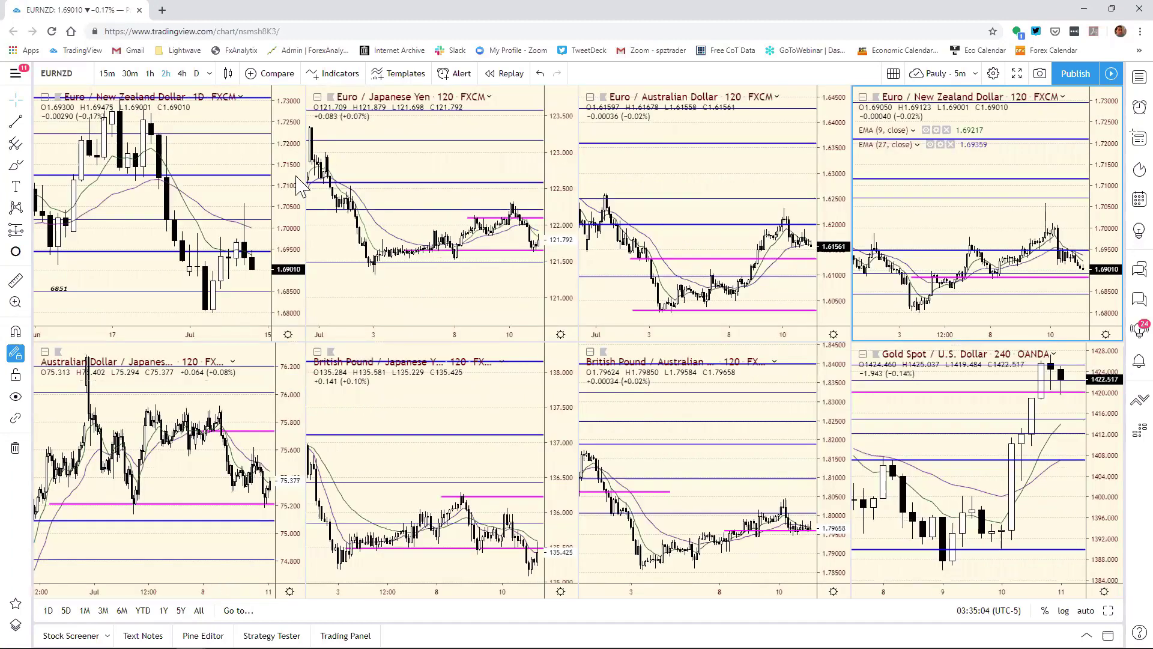
pyautogui.click(296, 178)
pyautogui.write('AUDJP')
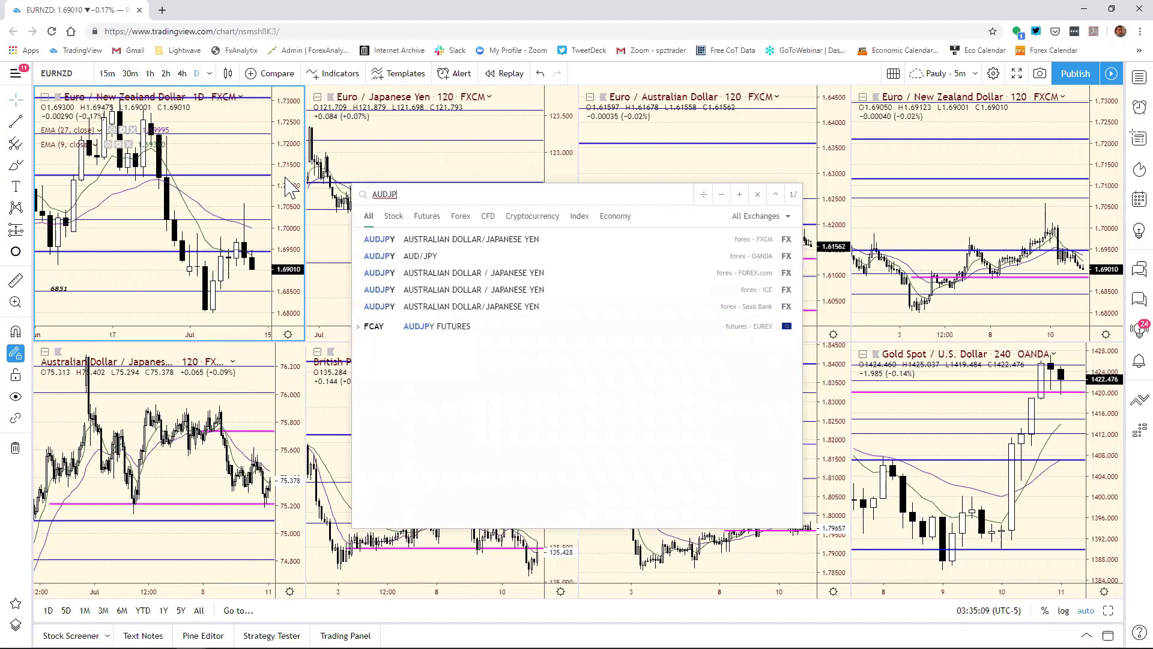
pyautogui.write('Y')
pyautogui.press('Return')
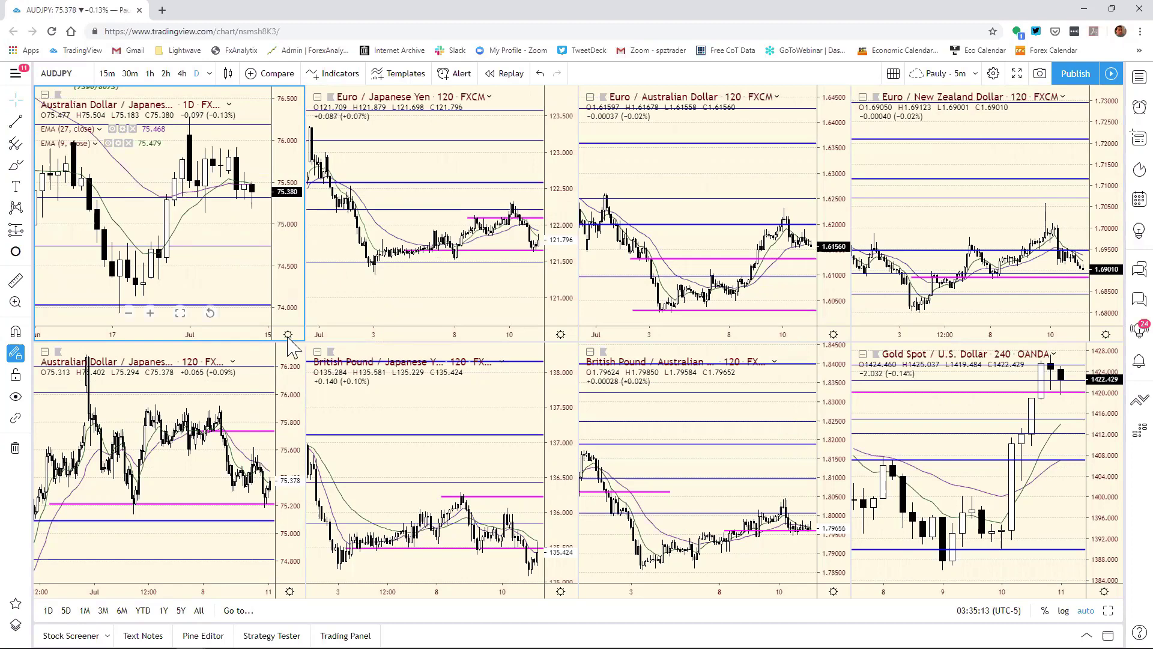
pyautogui.click(286, 397)
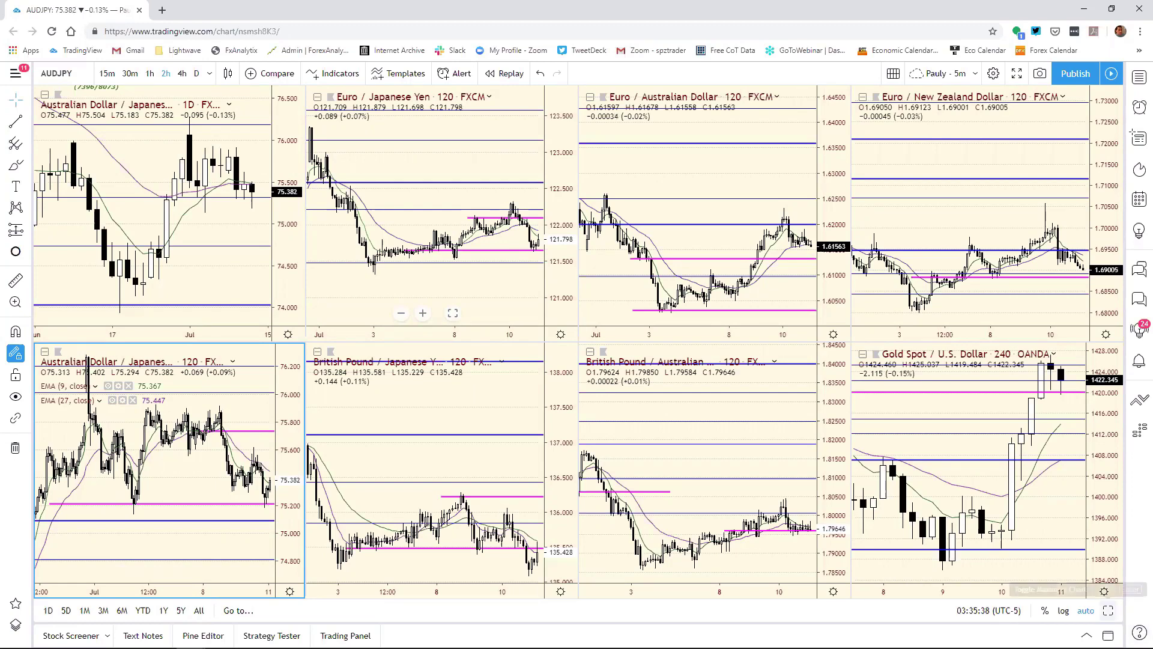
pyautogui.click(1108, 610)
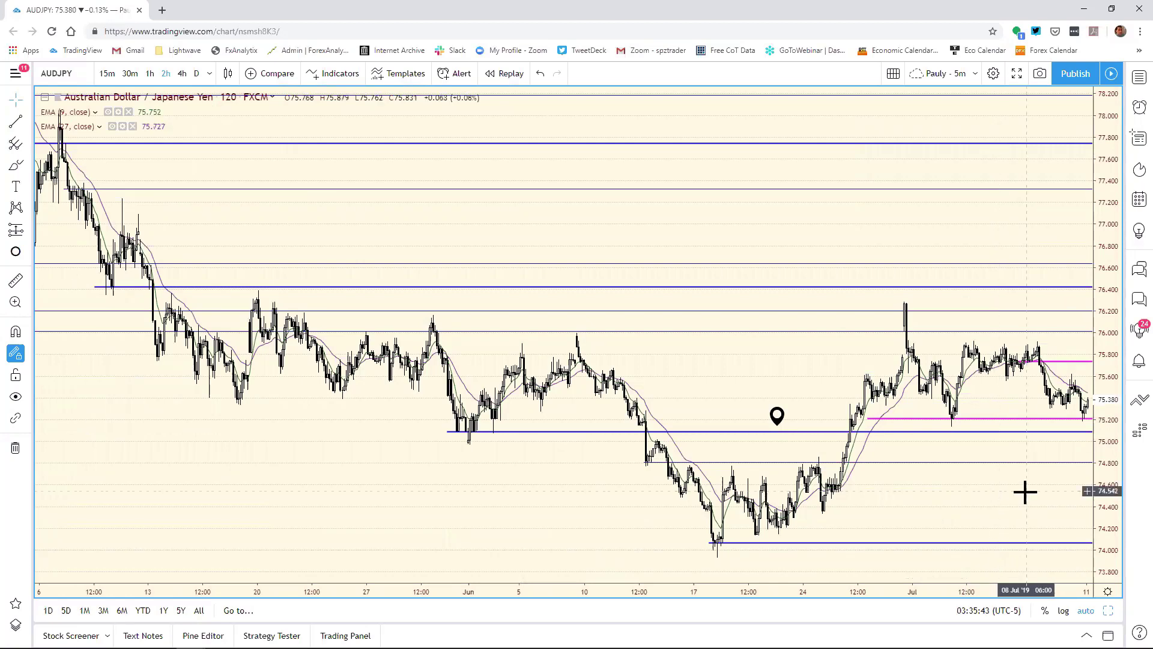
# Raise the AUD/JPY 120-minute magenta level to about 75.75 and restore the eight-chart grid
pyautogui.click(1052, 360)
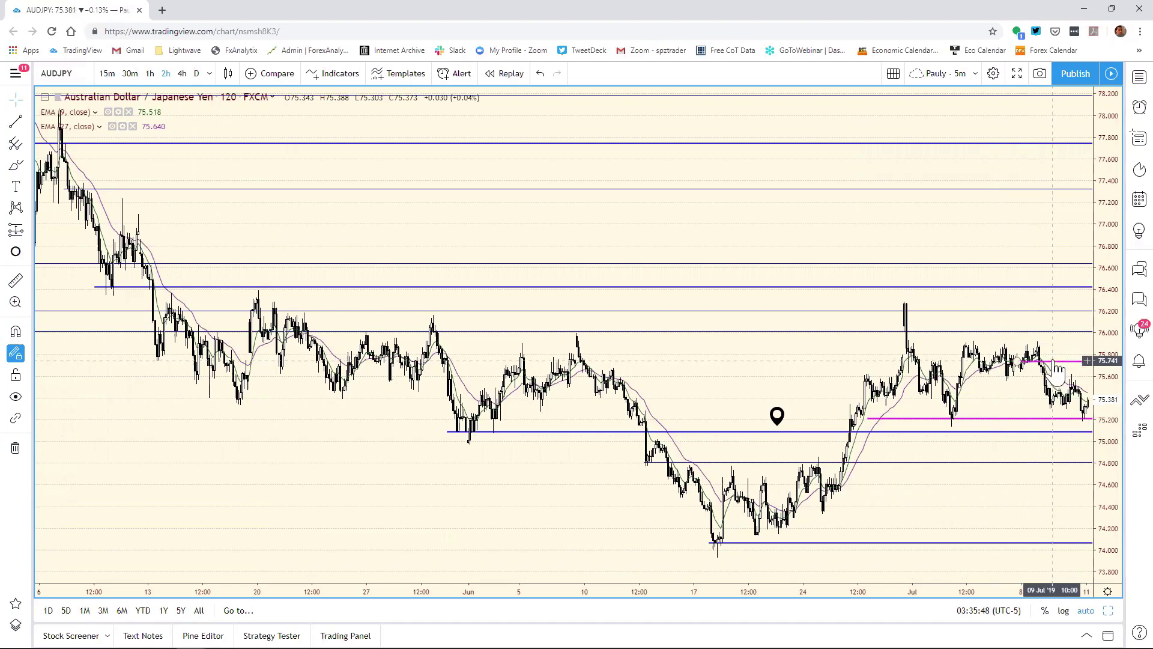
pyautogui.moveTo(1054, 361); pyautogui.dragTo(1053, 361)
pyautogui.click(1060, 377)
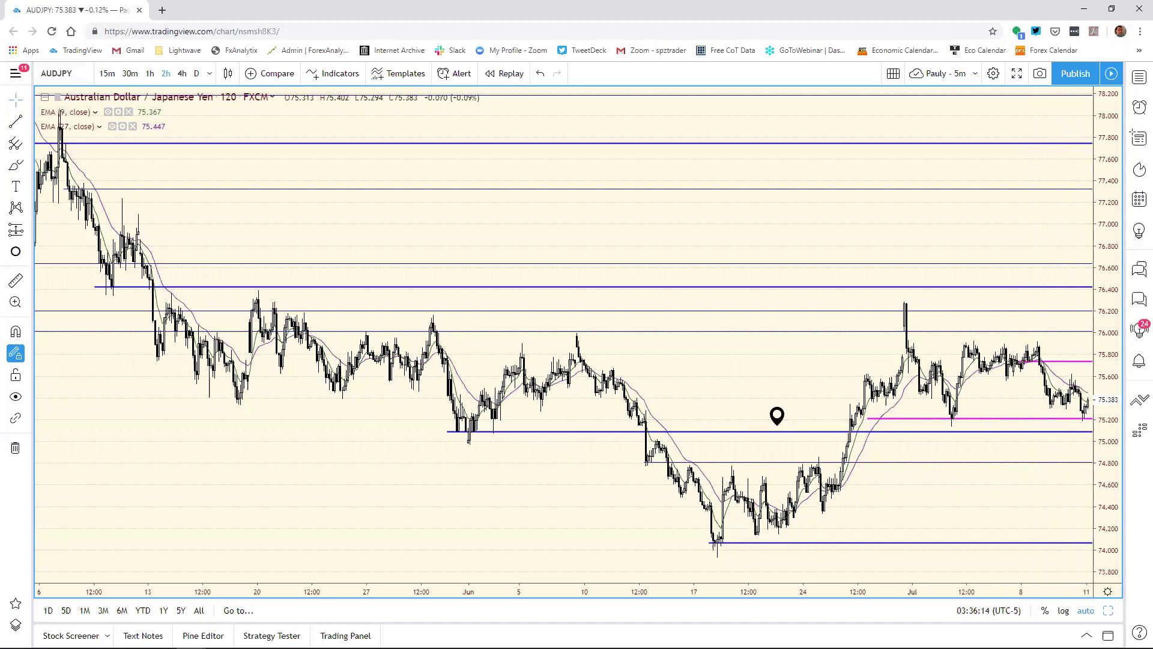
pyautogui.hotkey('alt', 'Return')
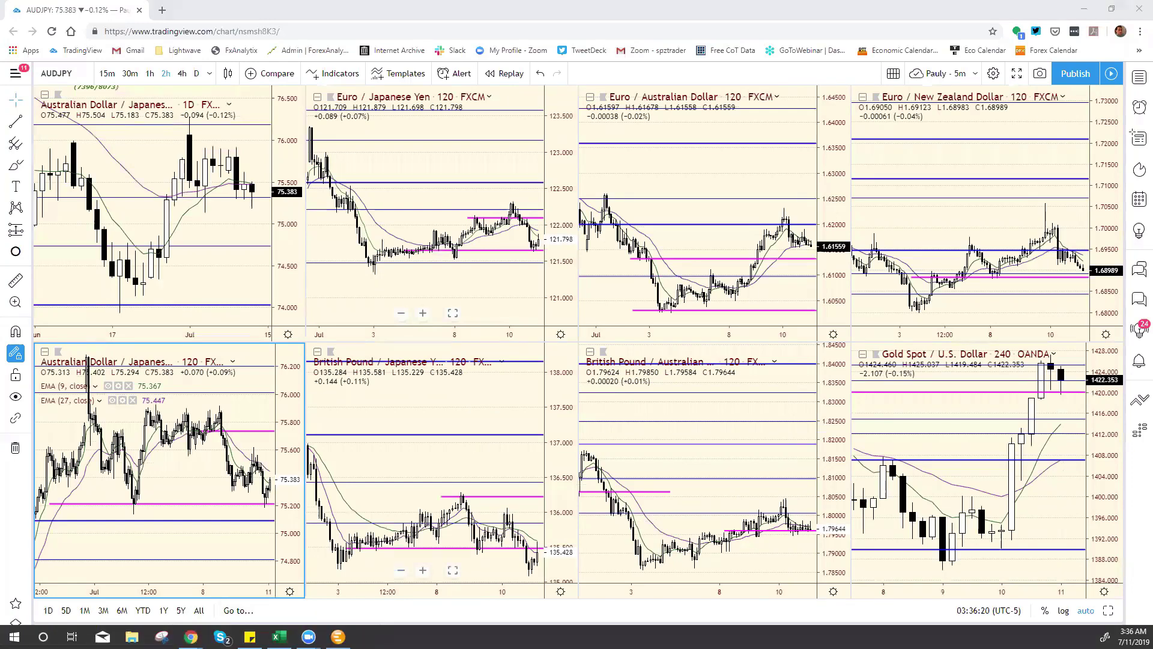
# Keep EUR/NZD support at 6881 and correct the AUD/JPY support in E21 to 7521
pyautogui.hotkey('alt', 'Tab')
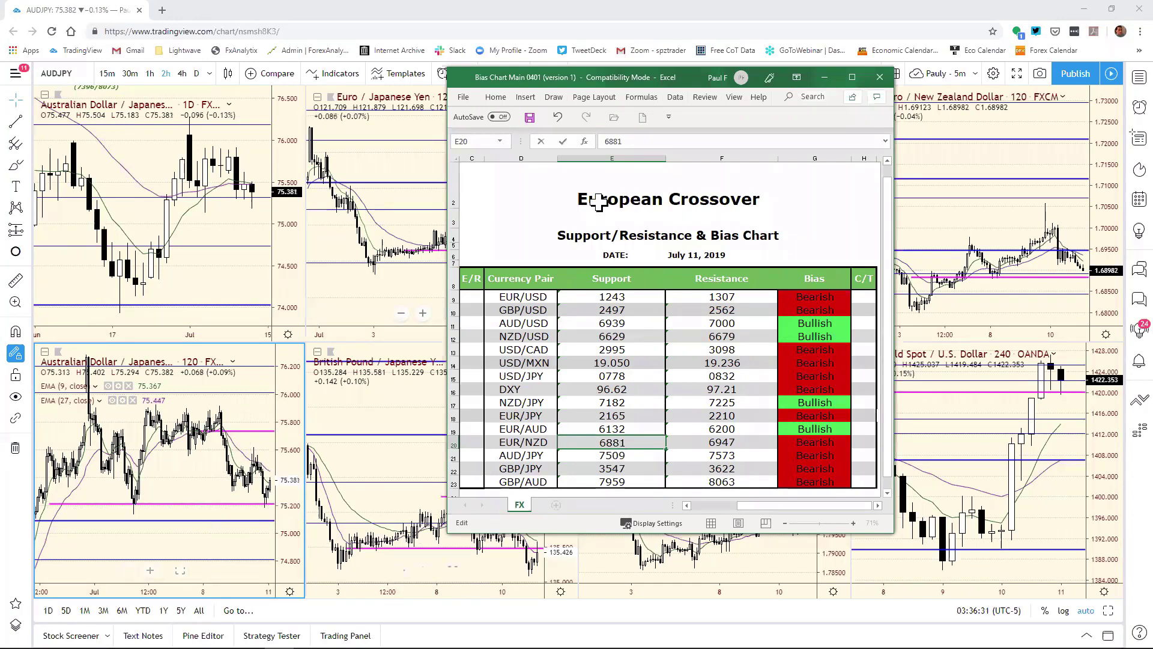
pyautogui.press('Return')
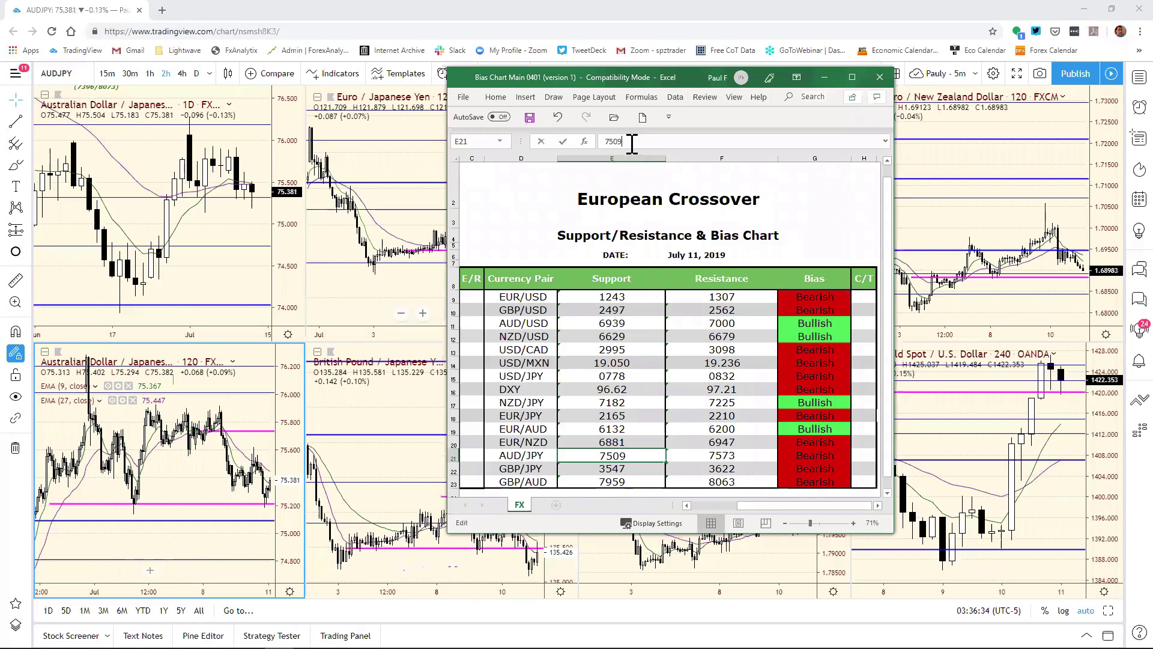
pyautogui.press('BackSpace')
pyautogui.write('1')
pyautogui.press('Return')
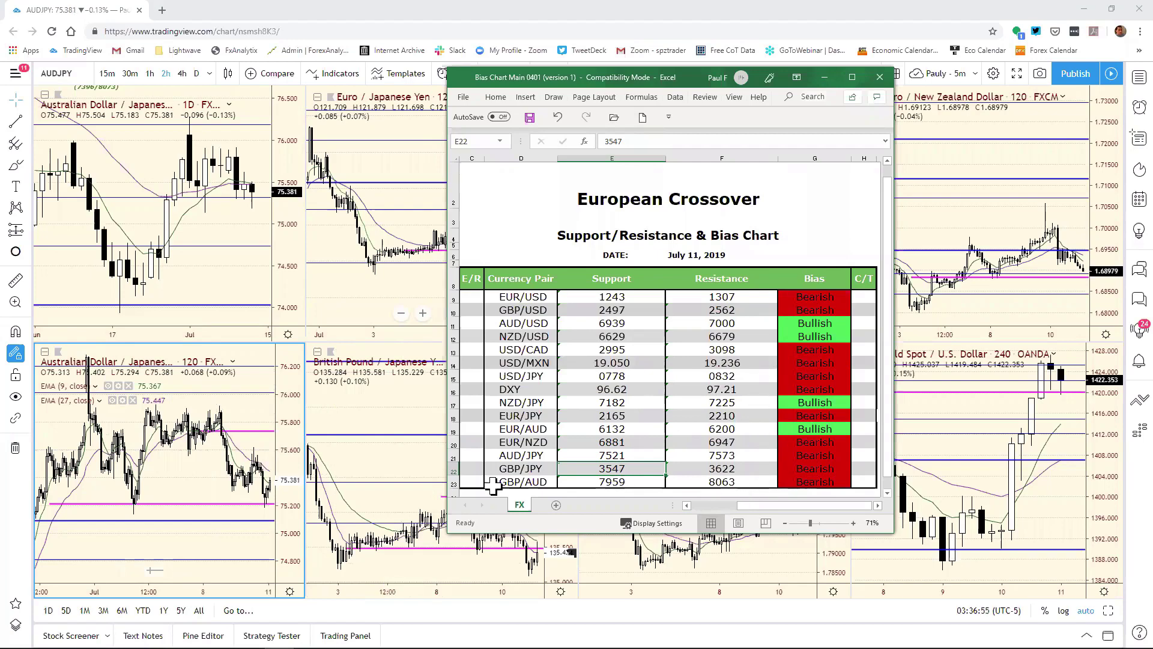
pyautogui.click(330, 351)
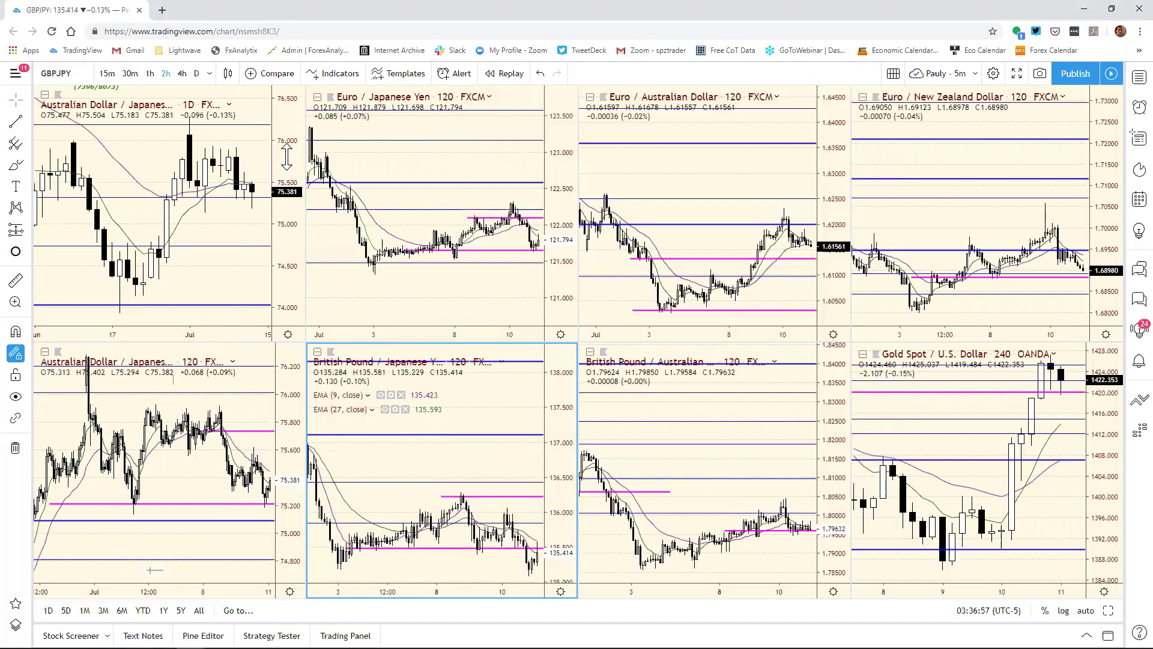
# Load GBPJPY into the top-left daily pane and activate the GBP/JPY 120-minute chart
pyautogui.click(289, 154)
pyautogui.write('G')
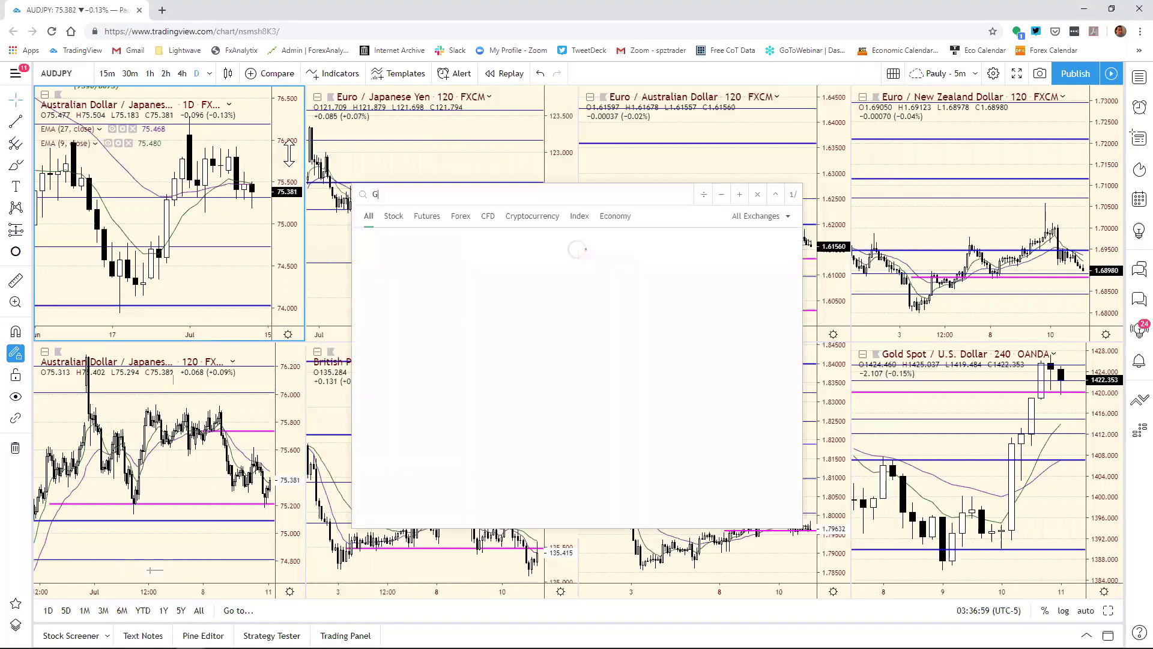
pyautogui.write('BPJ')
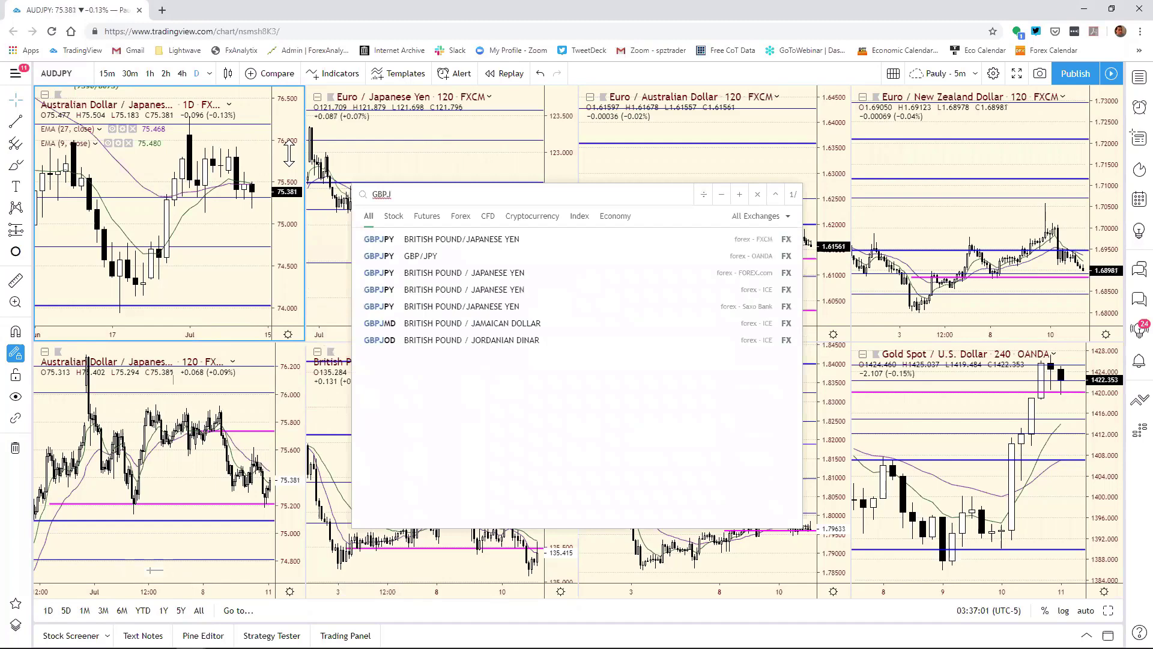
pyautogui.write('PY')
pyautogui.press('Return')
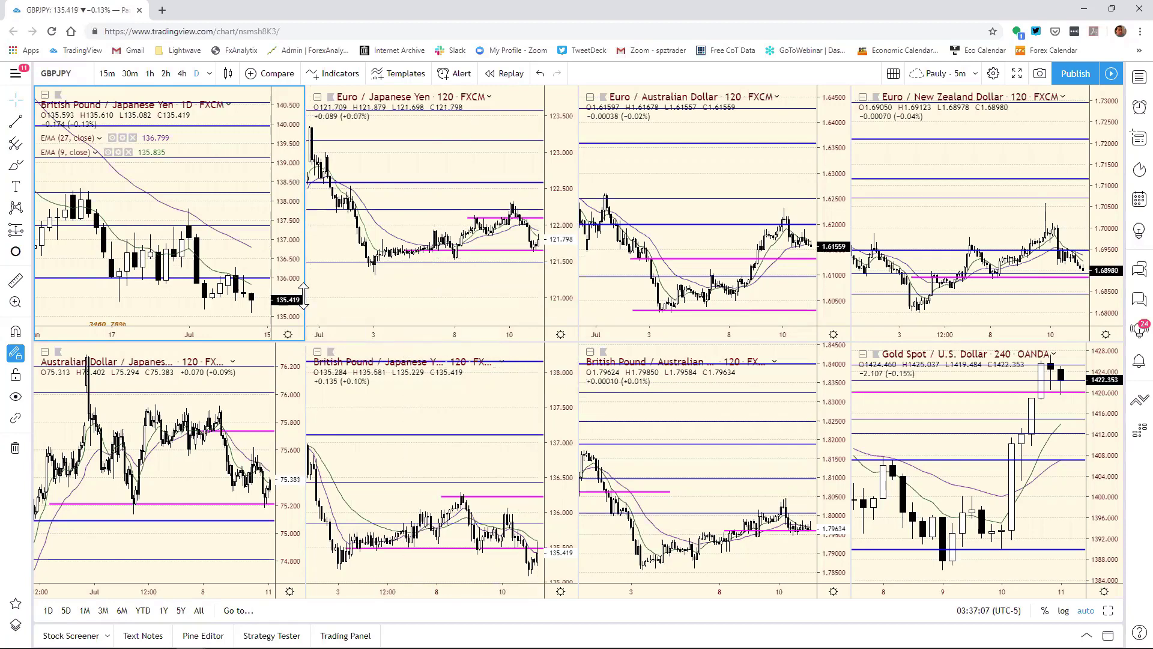
pyautogui.click(558, 433)
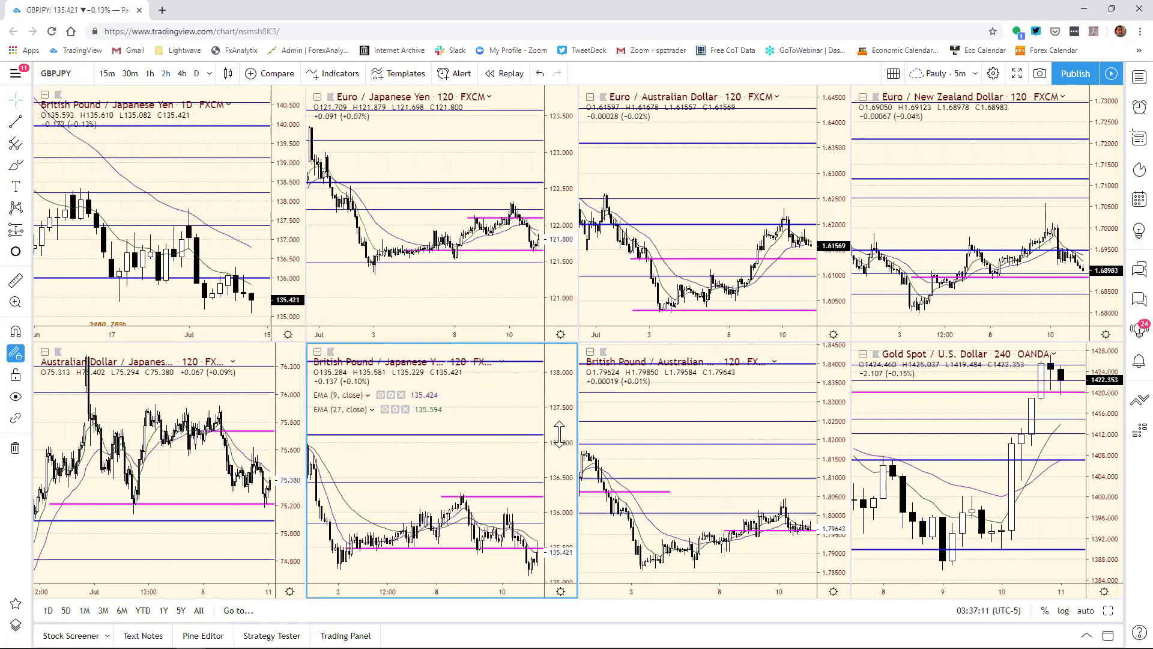
pyautogui.click(283, 239)
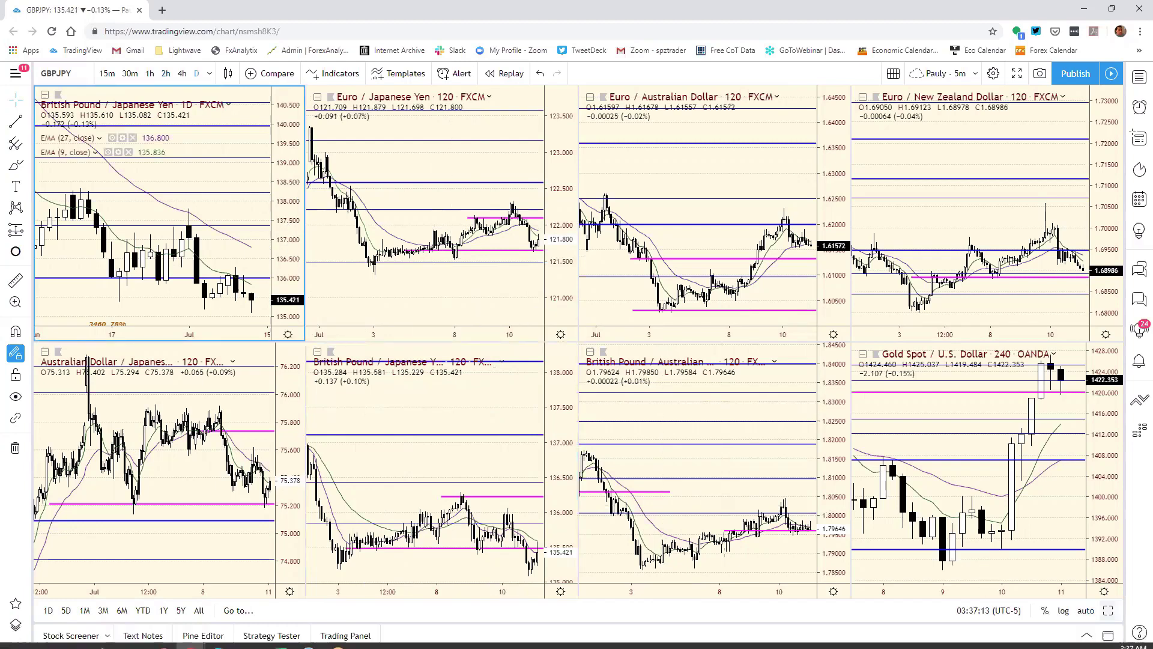
pyautogui.hotkey('alt', 'Return')
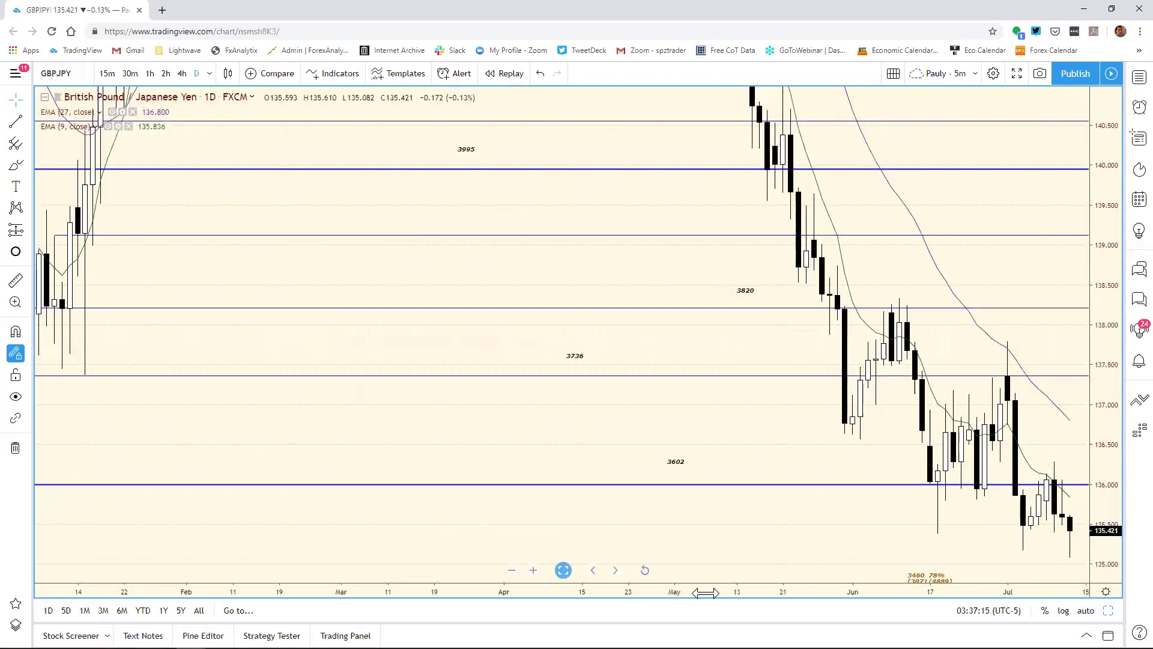
pyautogui.scroll(-3, 720, 580)
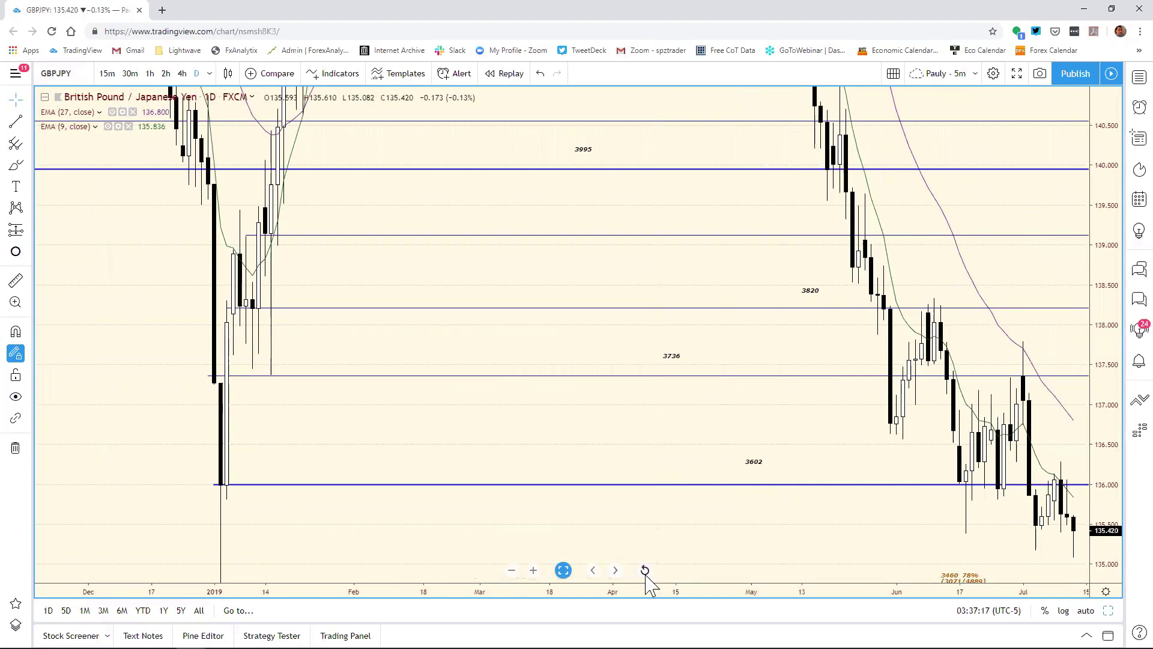
pyautogui.click(644, 570)
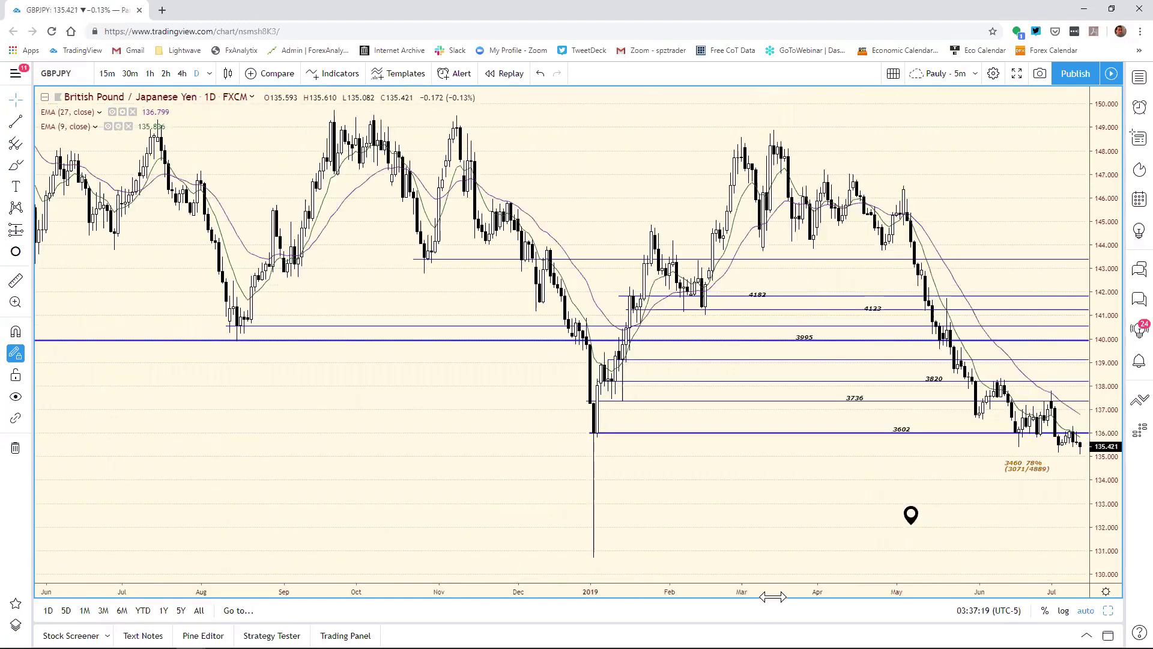
pyautogui.moveTo(773, 593); pyautogui.dragTo(466, 556)
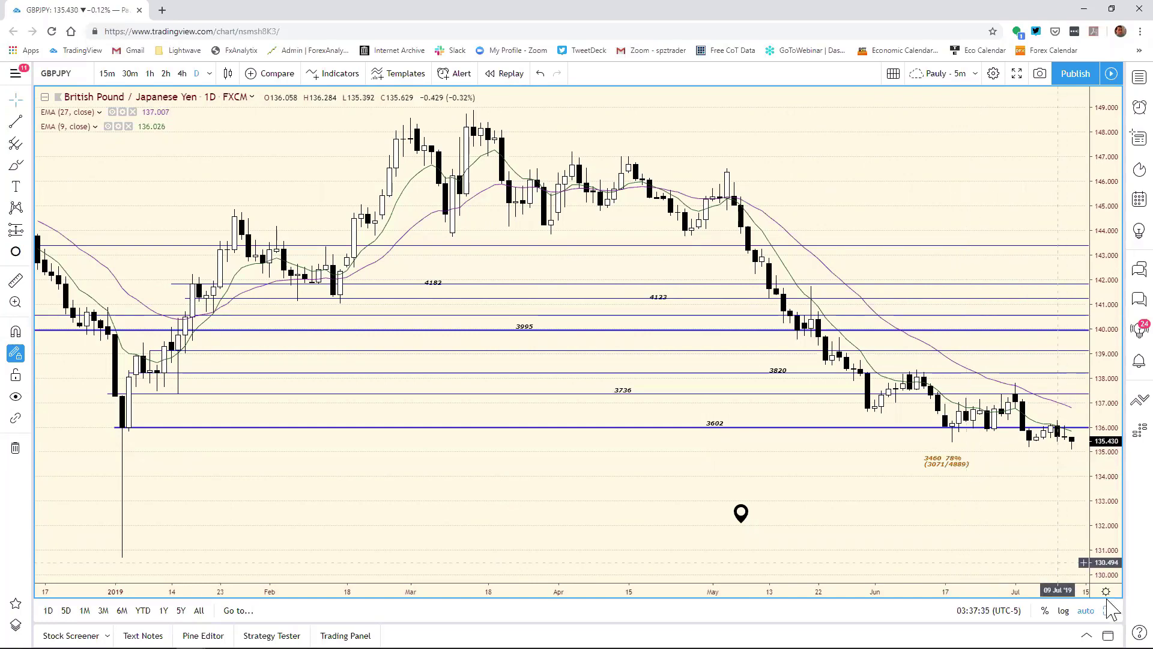
# Maximize the GBP/JPY 120-minute chart and drag its upper magenta level down to about 135.15
pyautogui.hotkey('alt', 'Return')
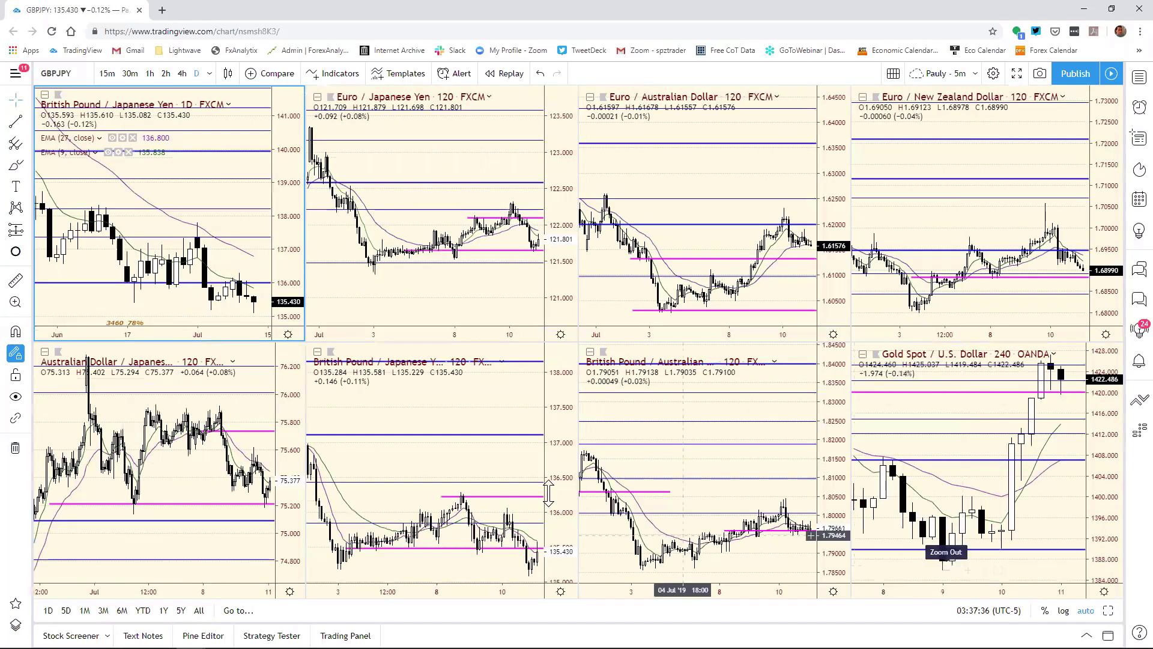
pyautogui.click(557, 493)
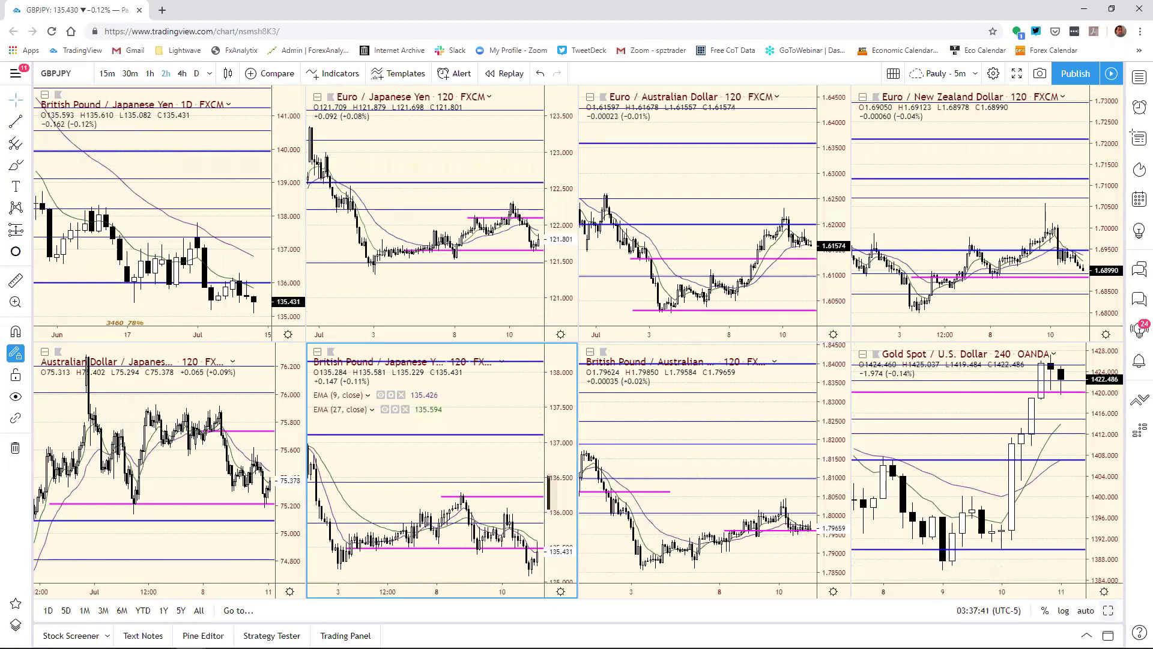
pyautogui.hotkey('alt', 'Return')
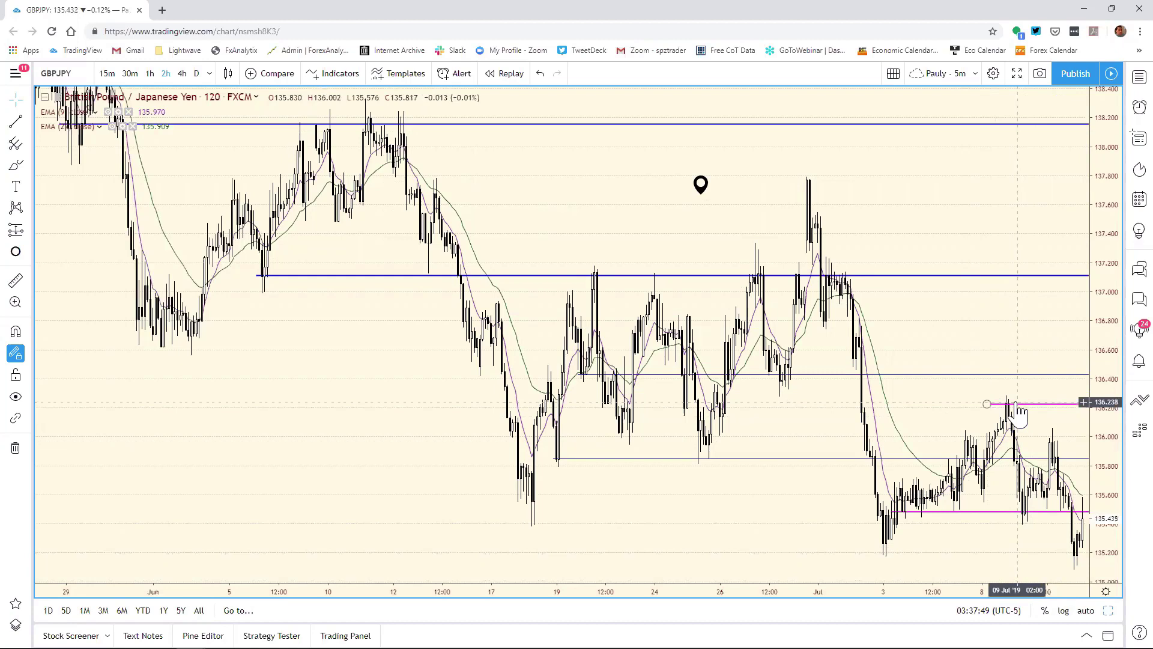
pyautogui.moveTo(1019, 413)
pyautogui.mouseDown()
pyautogui.moveTo(1031, 477)
pyautogui.moveTo(1077, 569)
pyautogui.moveTo(1085, 555)
pyautogui.mouseUp()
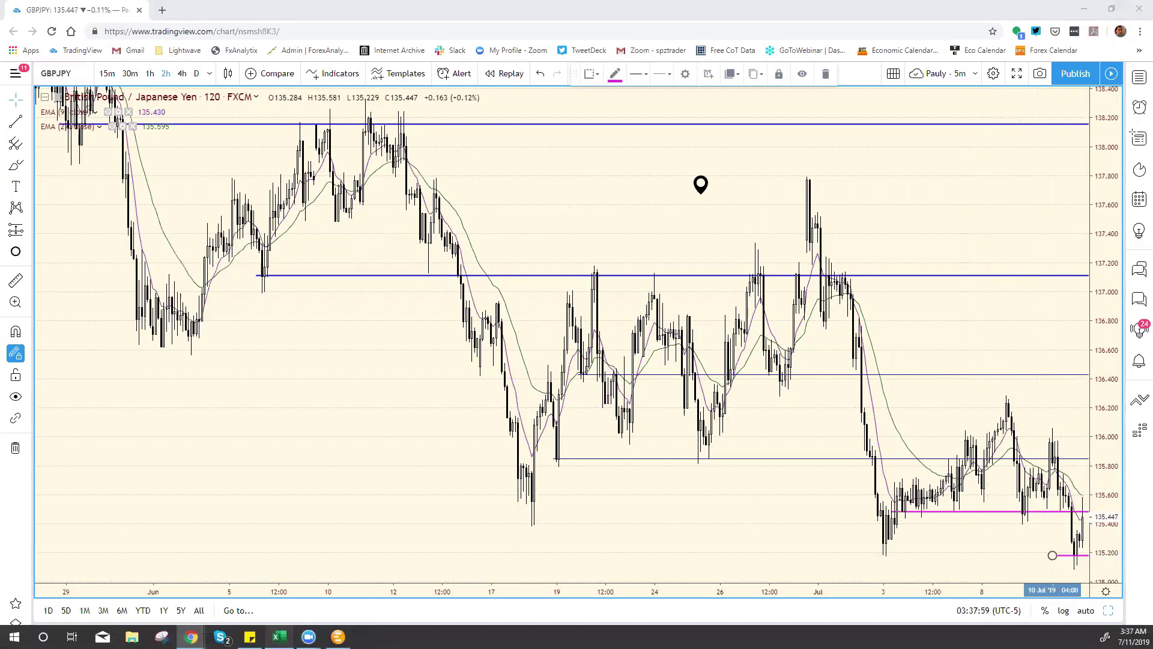
pyautogui.click(279, 636)
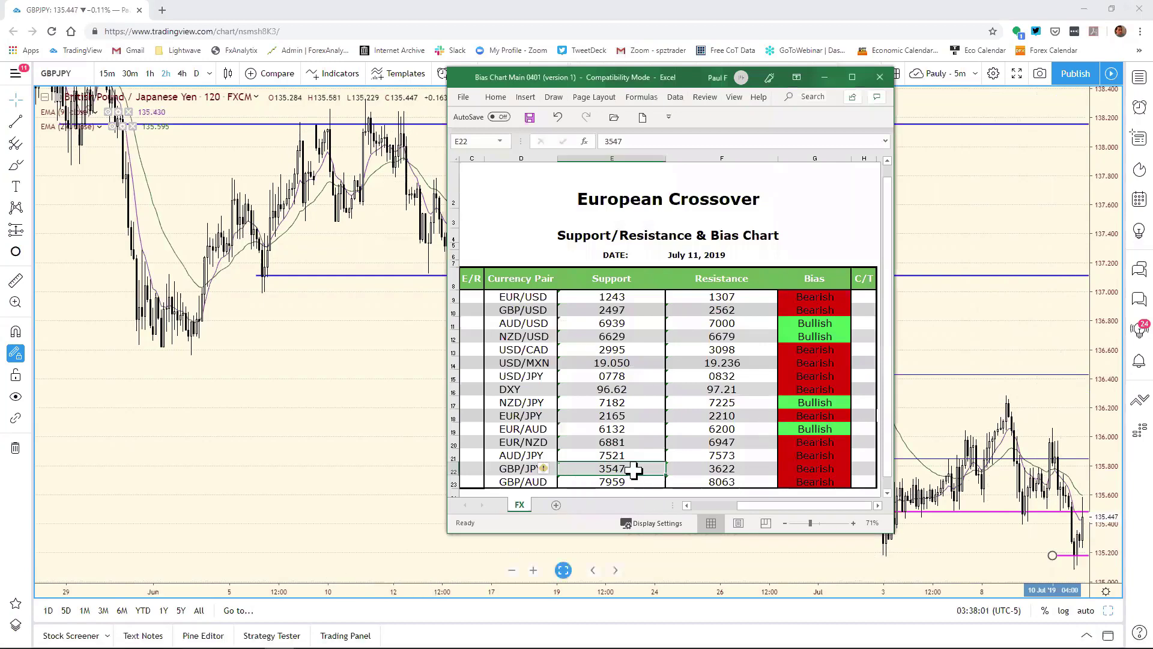
# Confirm 3519 as the GBP/JPY support in E22 and recheck the chart
pyautogui.click(634, 143)
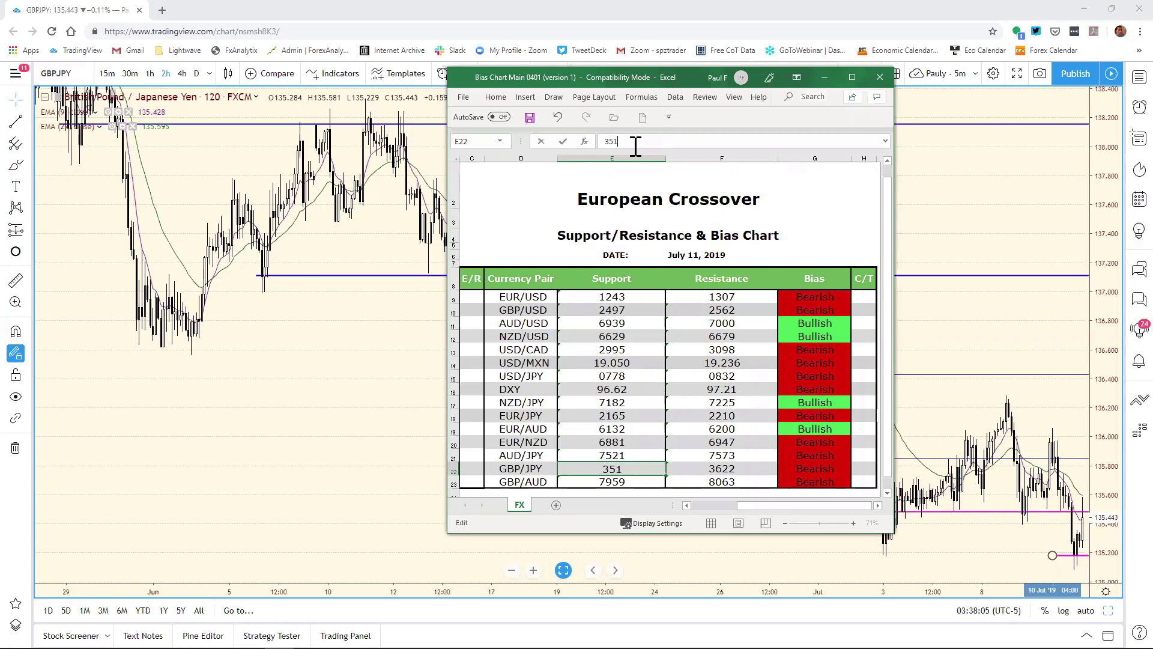
pyautogui.press('Return')
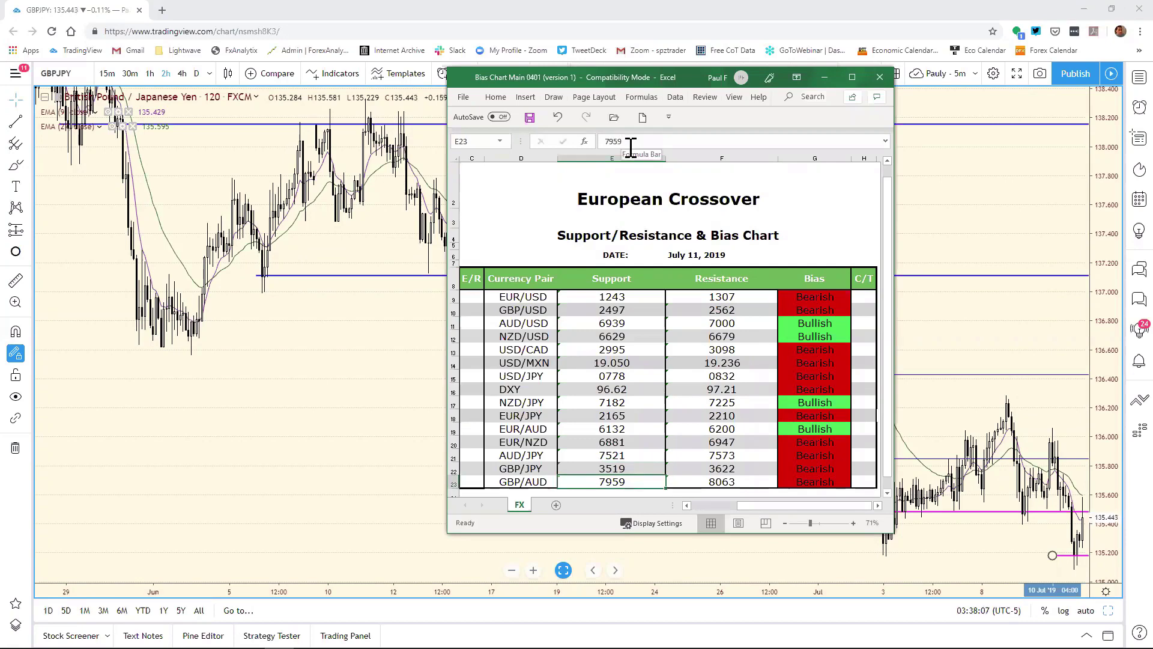
pyautogui.click(973, 407)
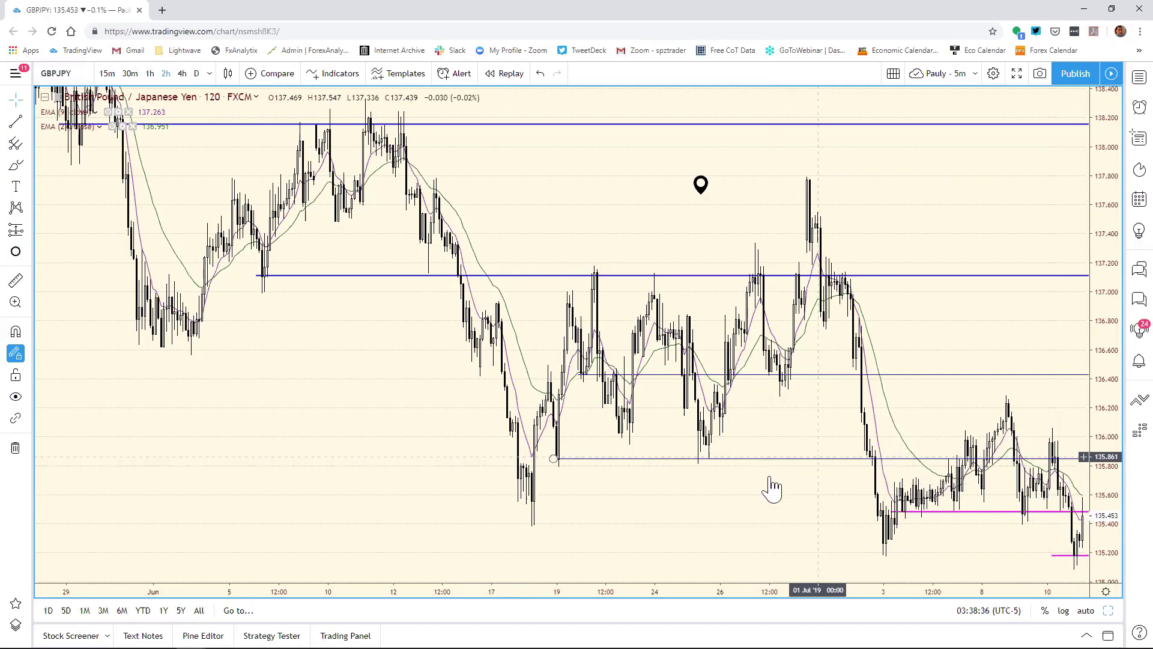
# Change the GBP/JPY resistance in F22 from 3622 to 3586
pyautogui.moveTo(199, 639)
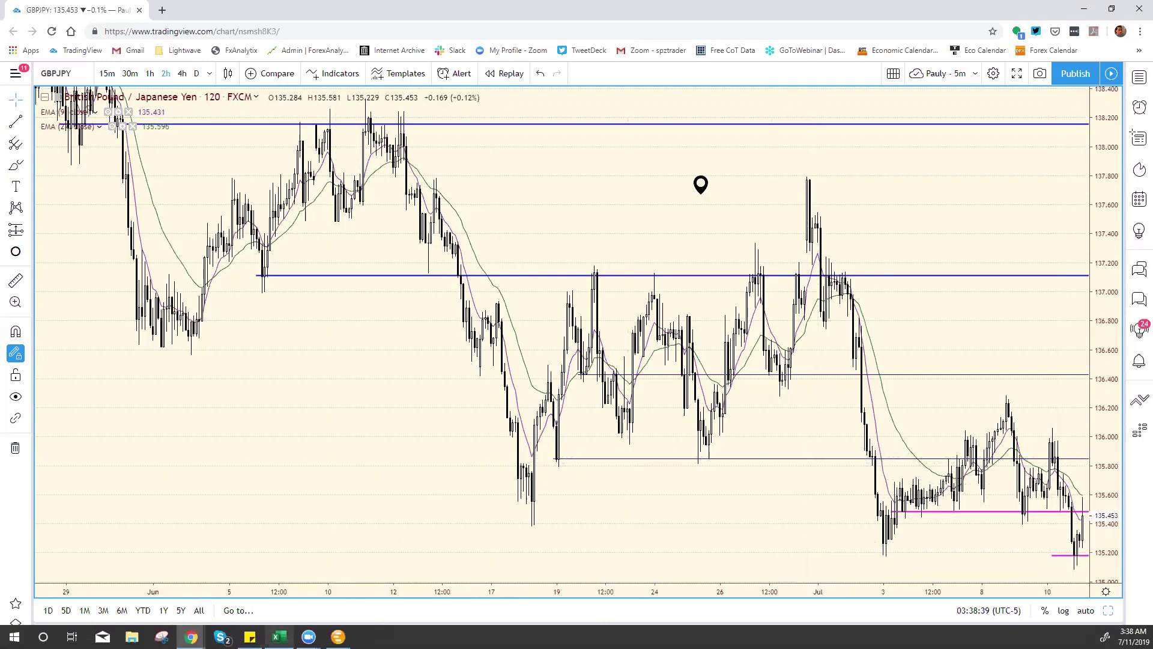
pyautogui.click(278, 637)
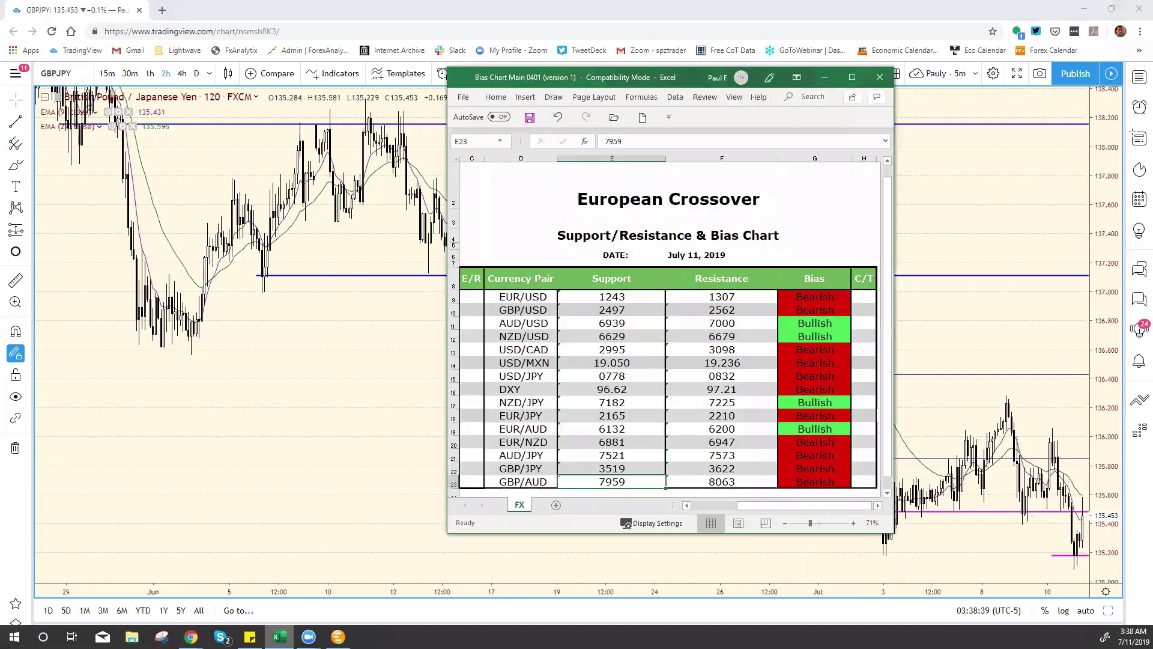
pyautogui.click(746, 467)
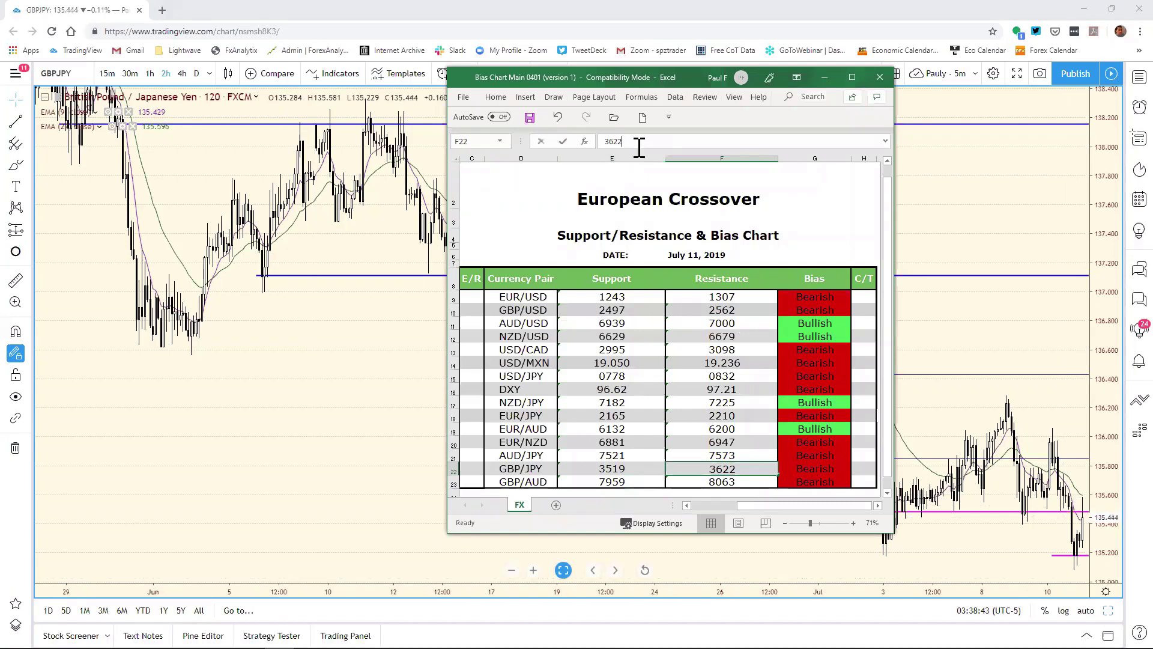
pyautogui.click(639, 144)
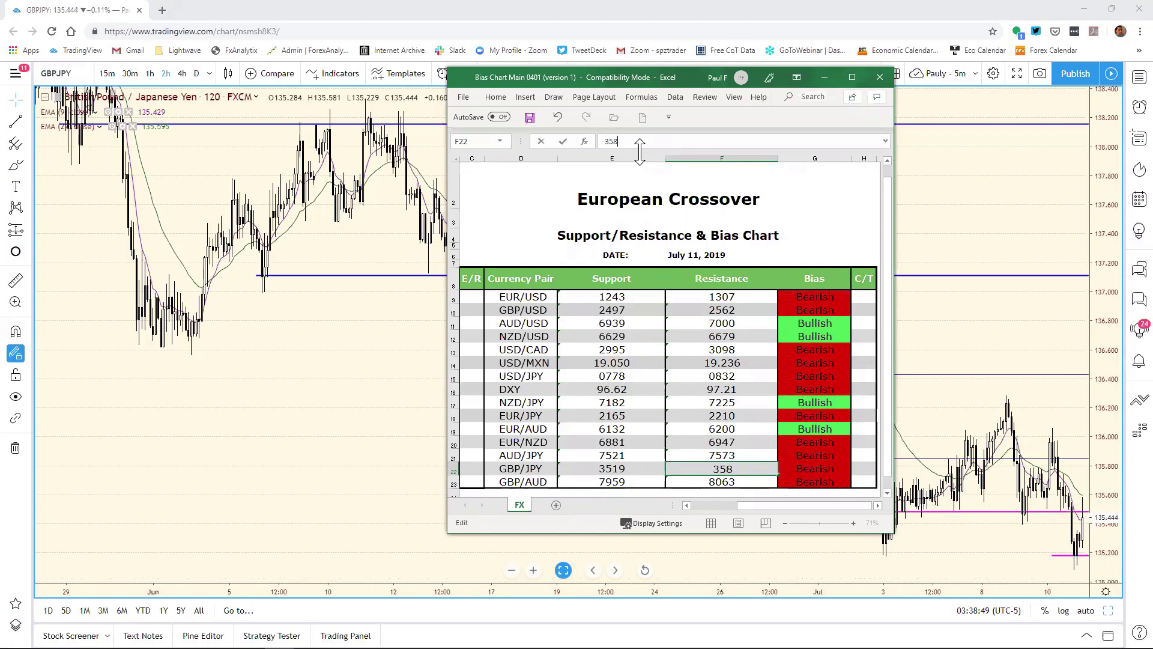
pyautogui.press('Return')
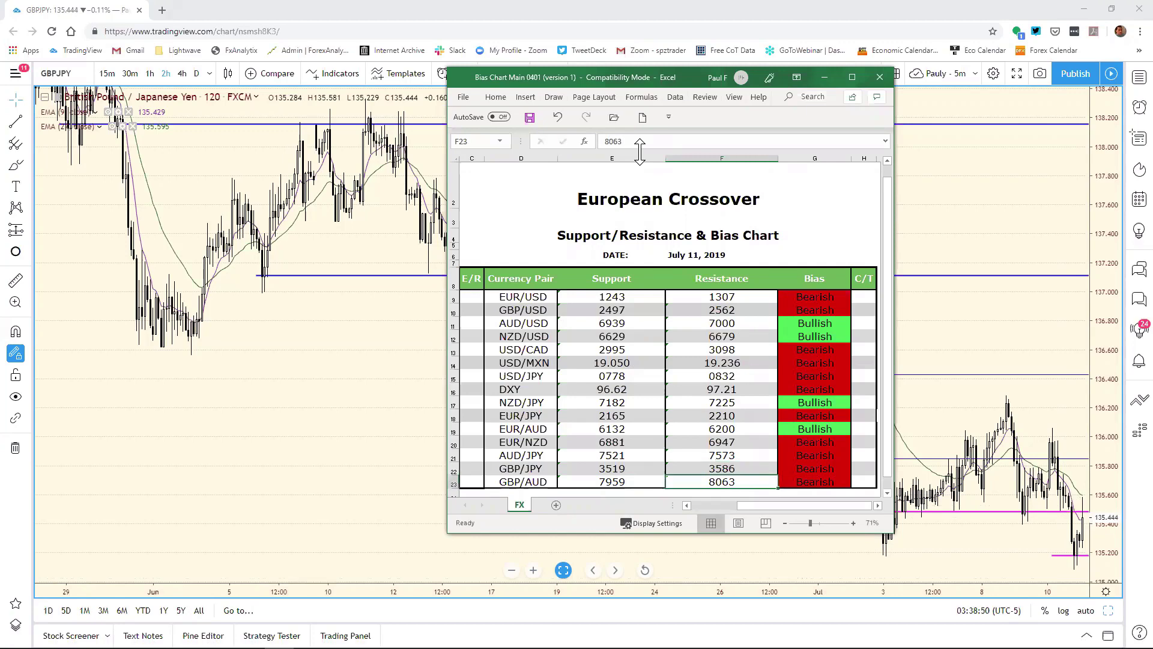
pyautogui.click(938, 327)
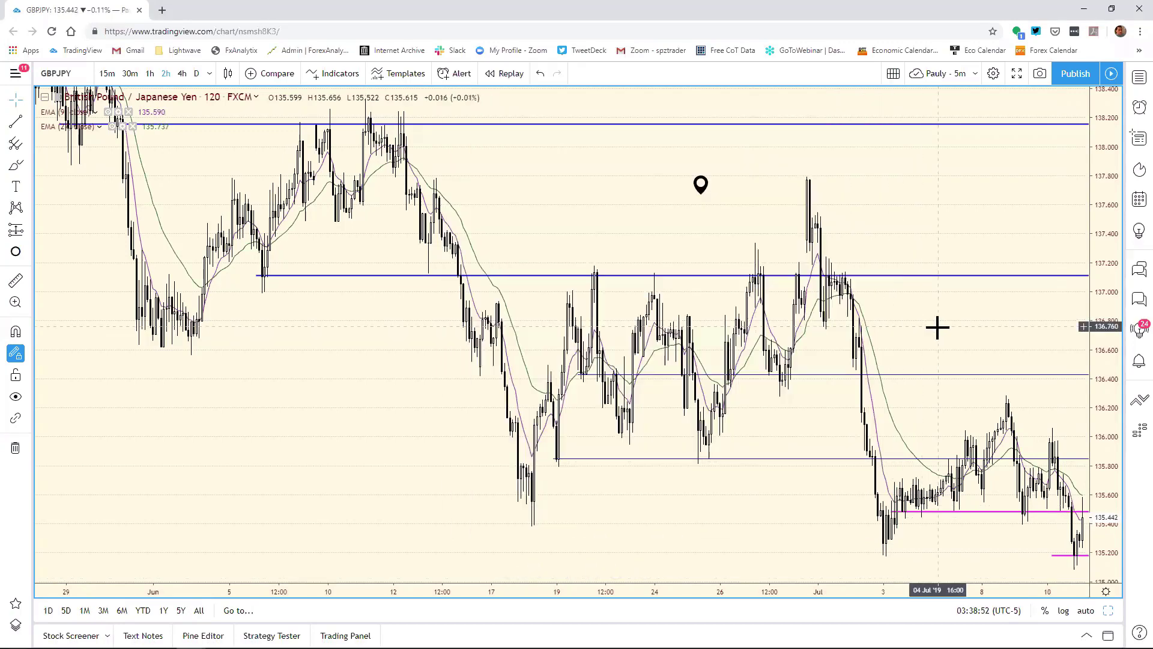
# Load GBPAUD into the top-left daily chart and view it enlarged
pyautogui.click(1108, 611)
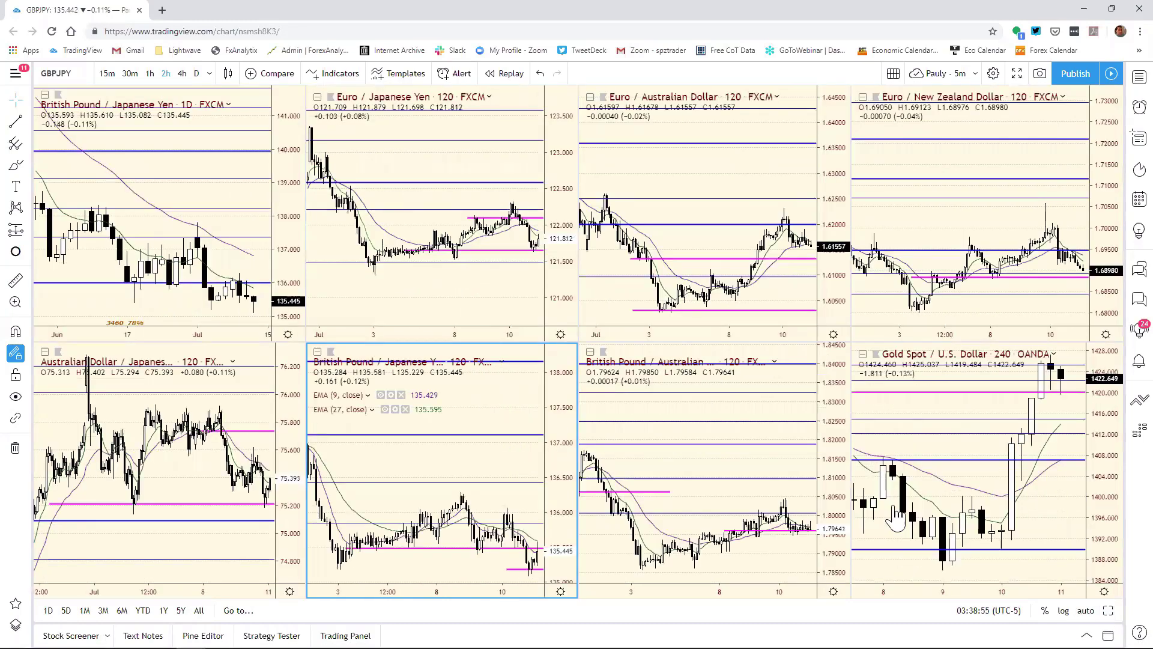
pyautogui.click(294, 109)
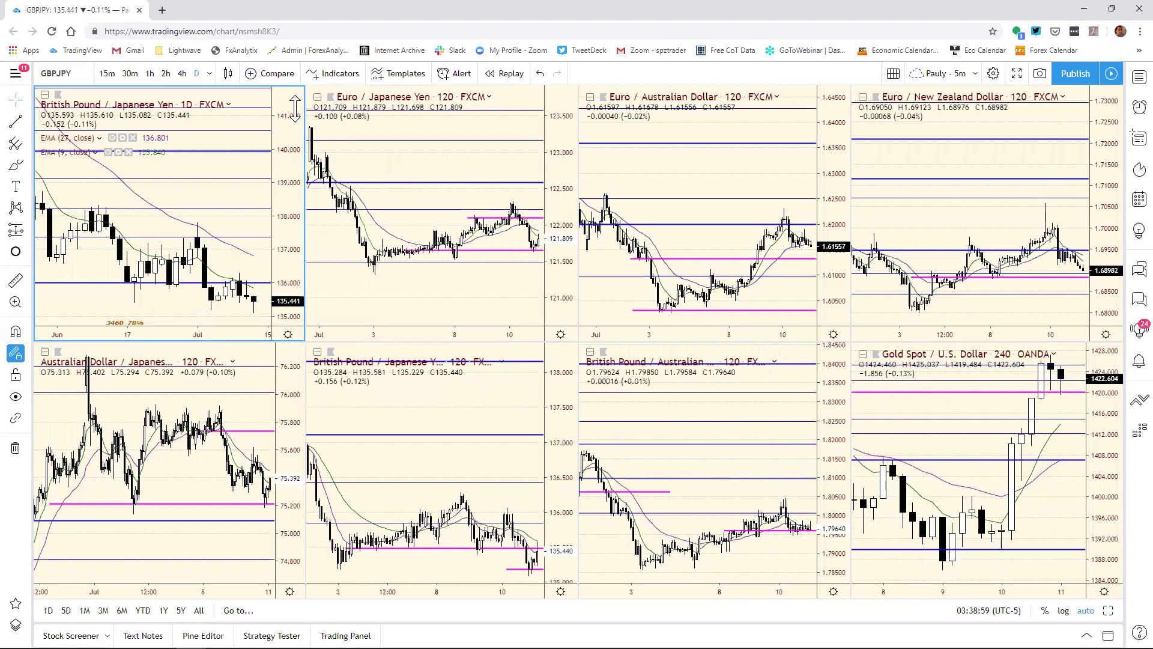
pyautogui.write('GBPAUD')
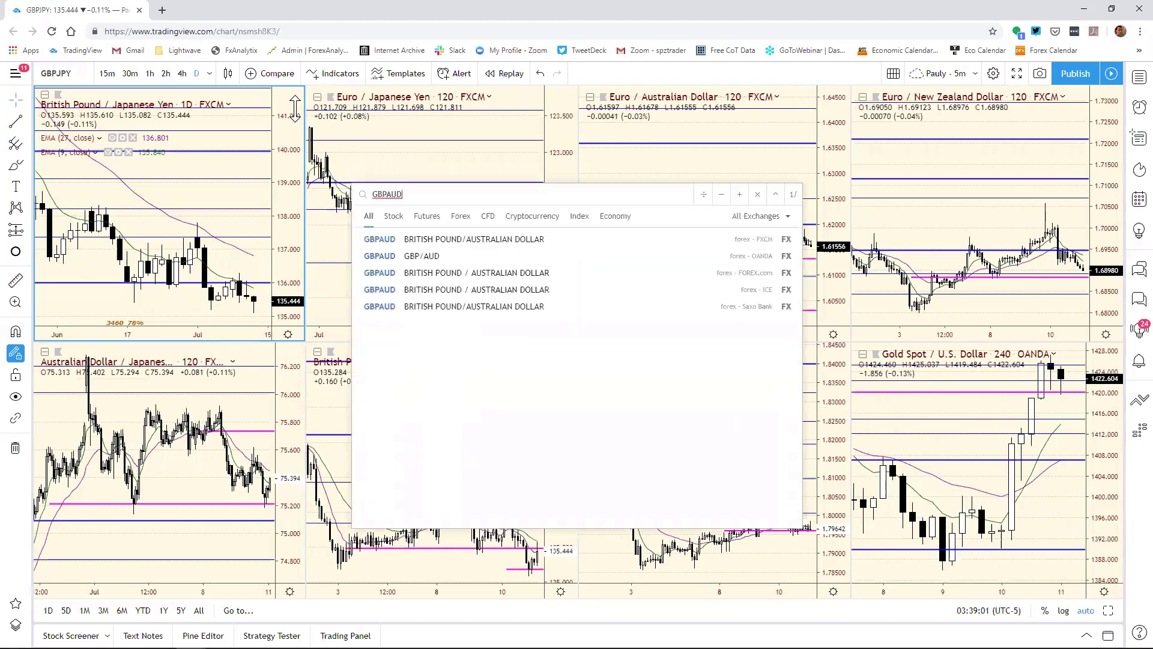
pyautogui.press('Return')
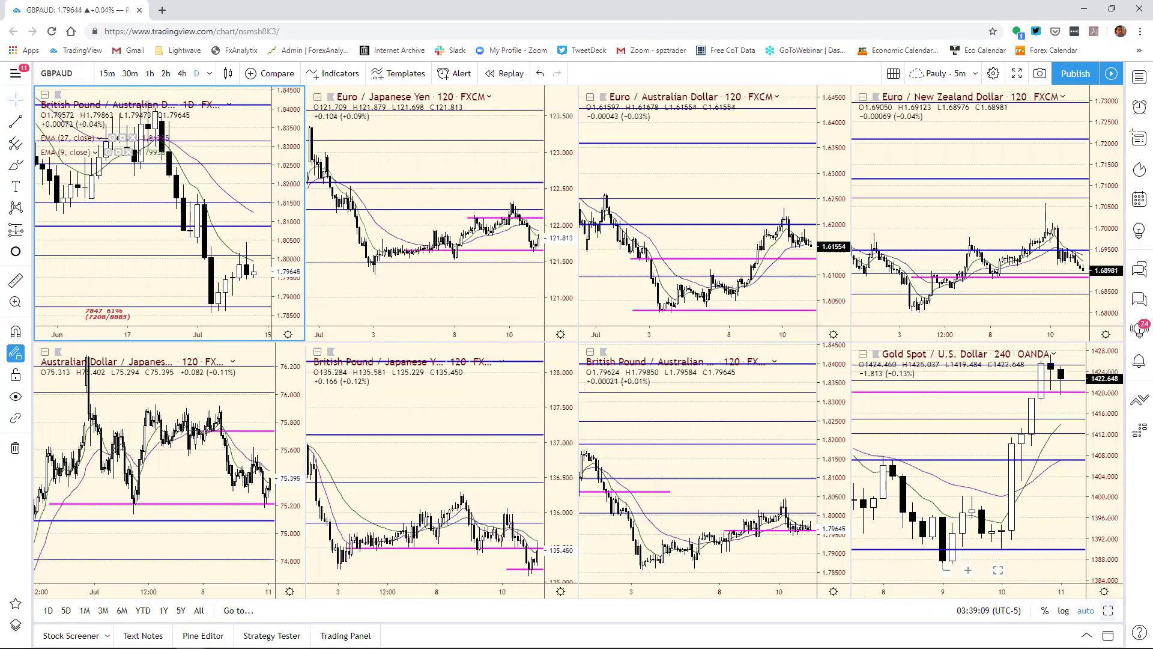
pyautogui.hotkey('alt', 'Return')
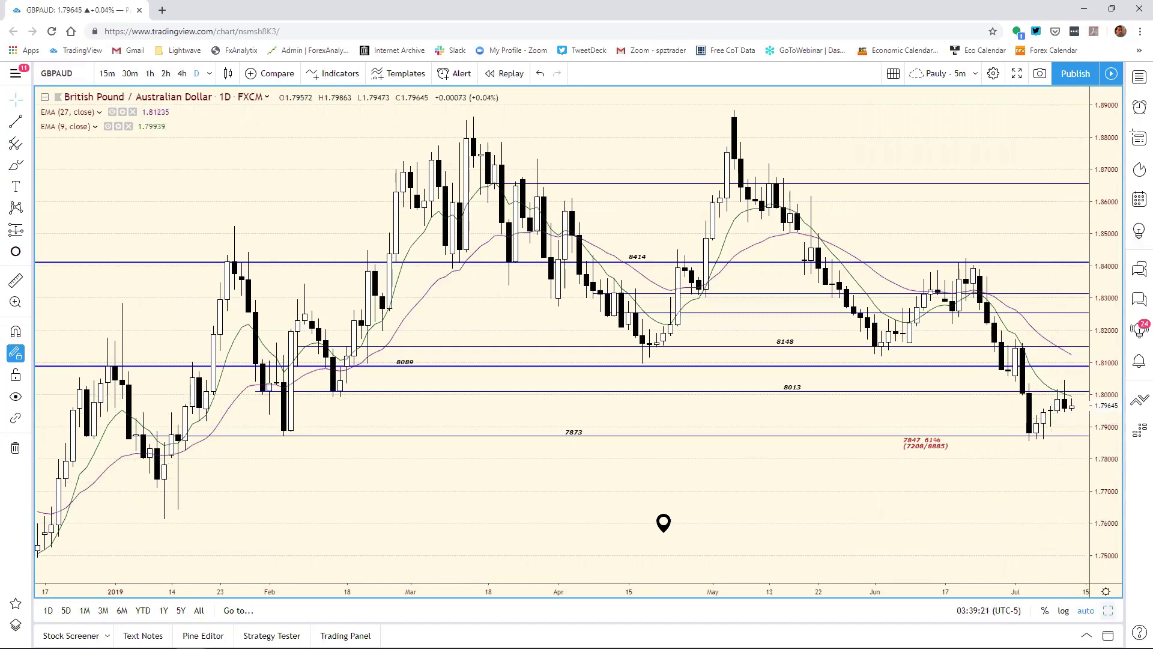
# Show the GBP/AUD 120-minute chart at full size
pyautogui.hotkey('alt', 'Return')
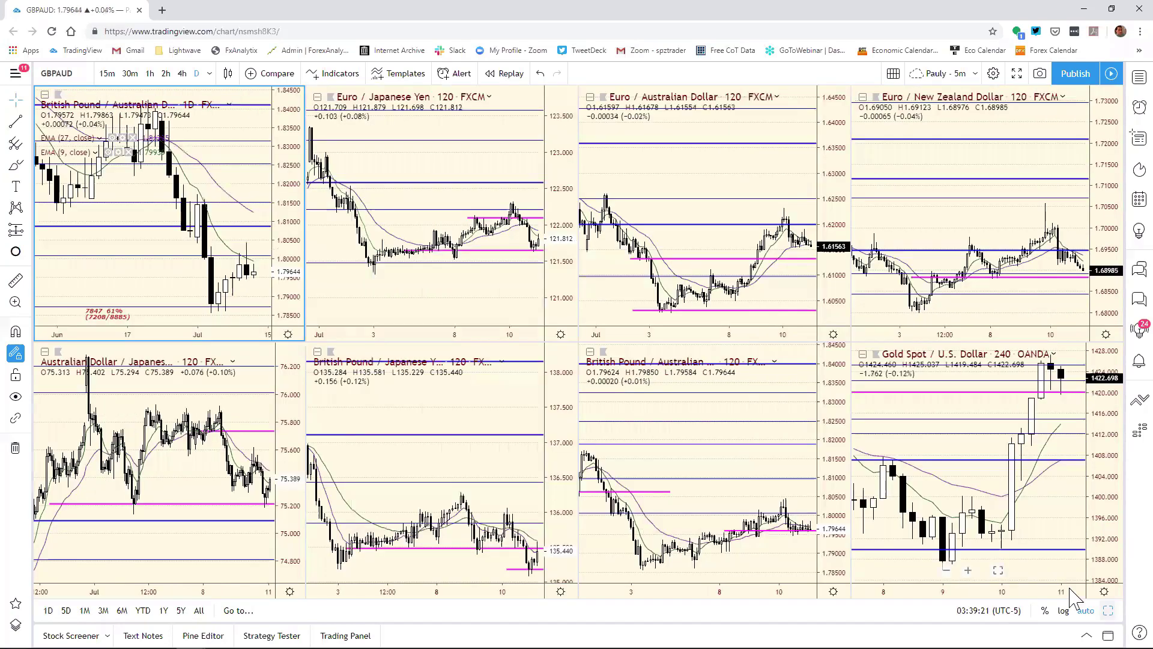
pyautogui.click(824, 458)
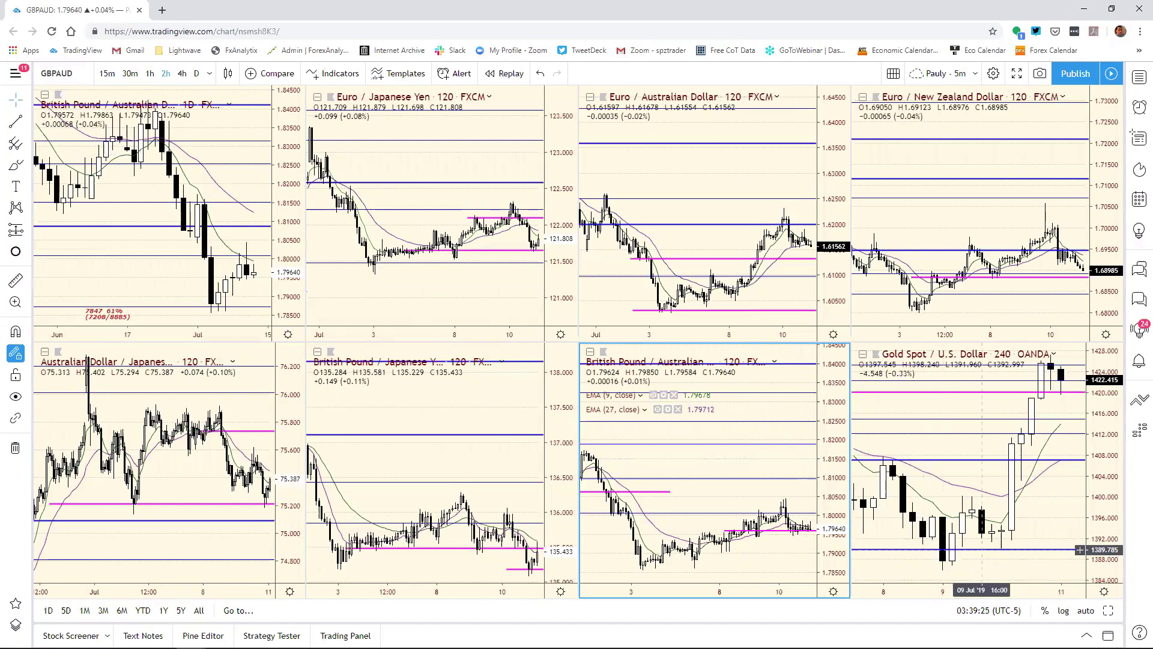
pyautogui.hotkey('alt', 'Return')
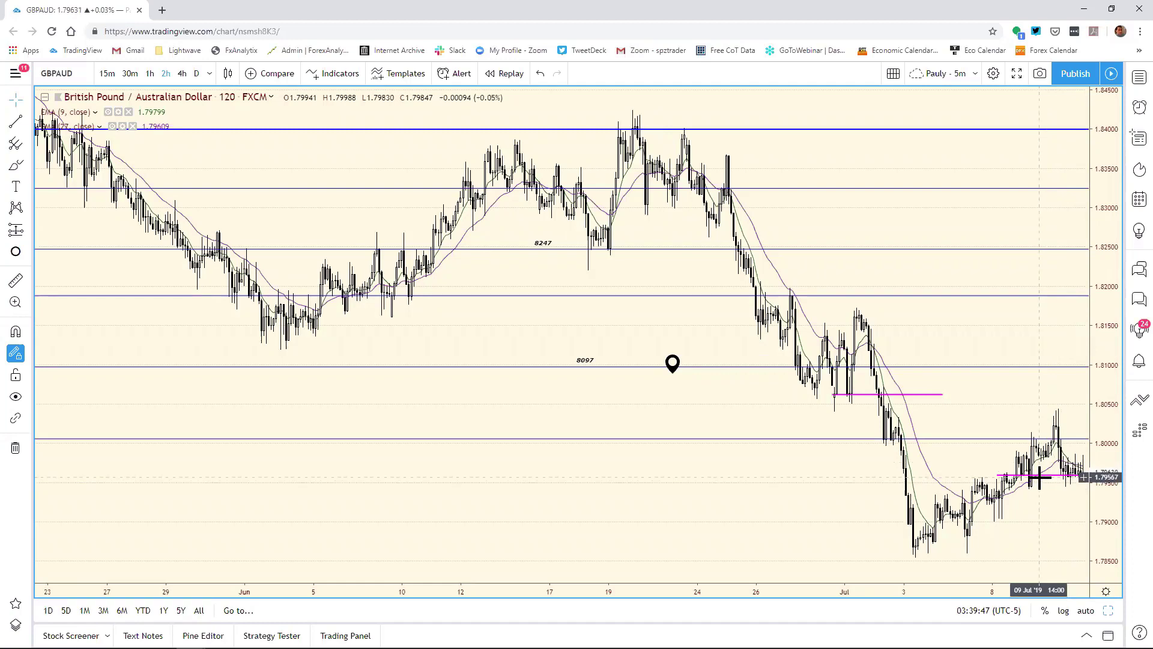
# Move the upper GBP/AUD magenta line down to about 1.8023
pyautogui.moveTo(1030, 479)
pyautogui.mouseDown()
pyautogui.moveTo(1019, 514)
pyautogui.moveTo(1004, 512)
pyautogui.moveTo(1017, 510)
pyautogui.mouseUp()
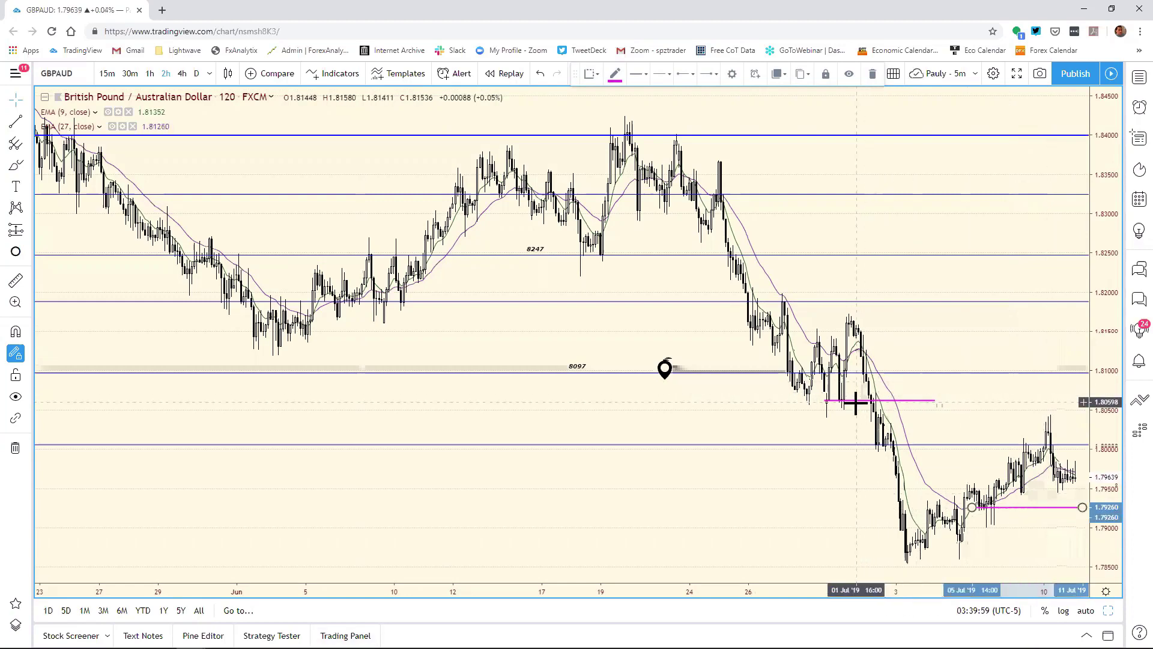
pyautogui.moveTo(852, 405); pyautogui.dragTo(990, 438)
pyautogui.moveTo(876, 541); pyautogui.dragTo(861, 543)
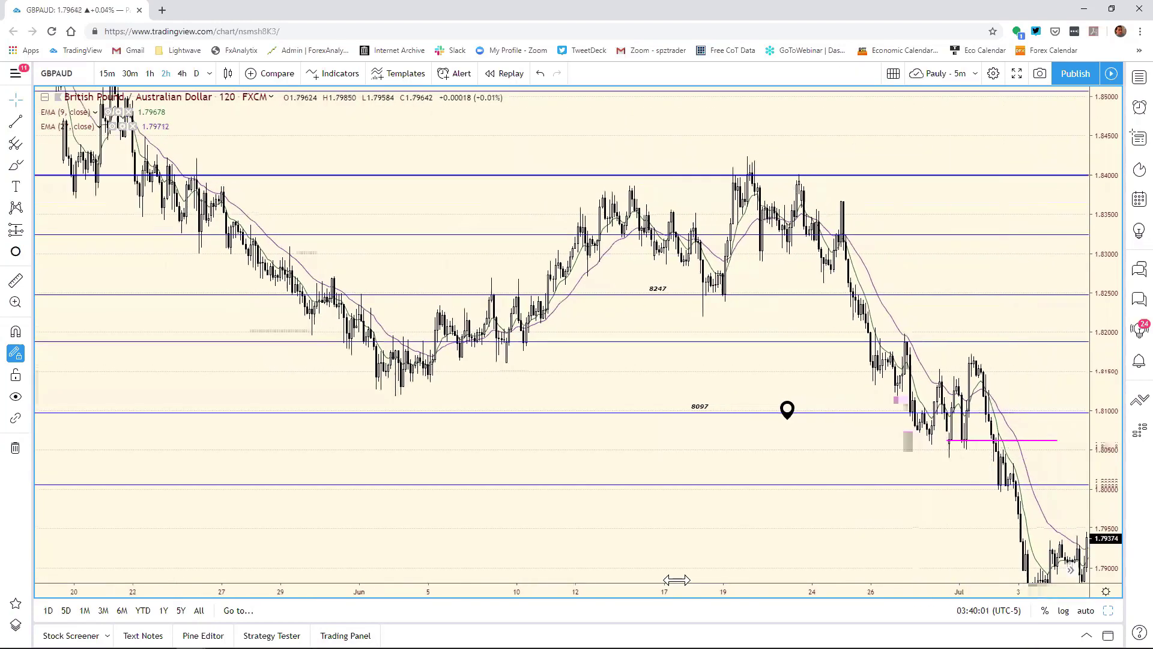
pyautogui.scroll(3, 919, 470)
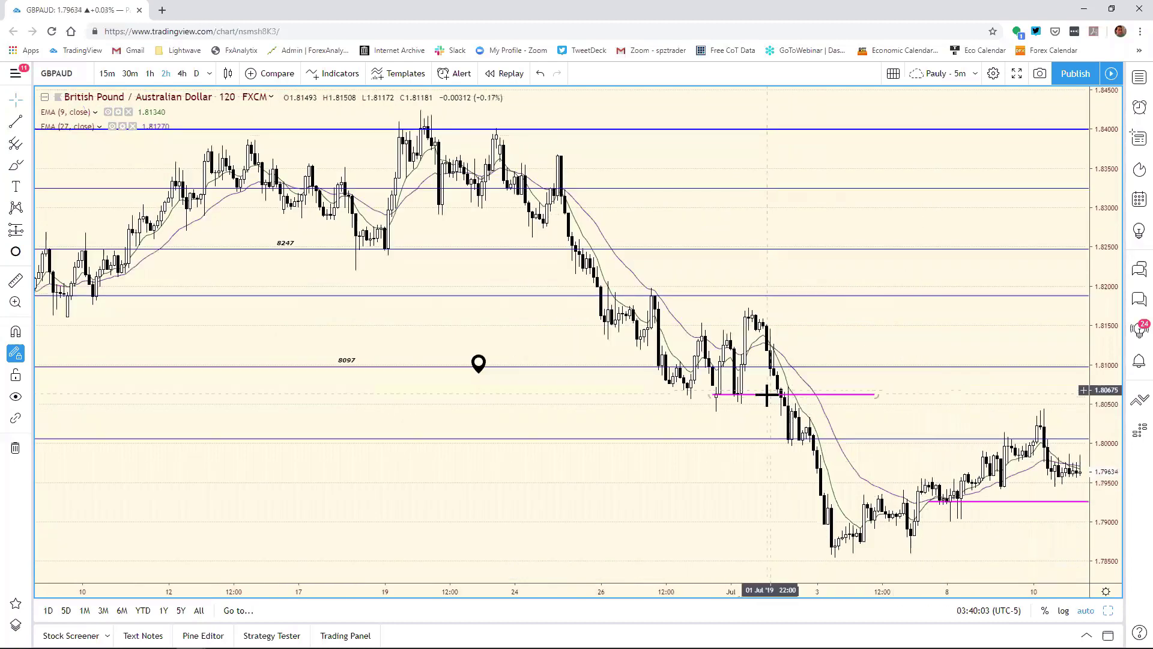
pyautogui.click(998, 439)
pyautogui.moveTo(1066, 428); pyautogui.dragTo(1075, 425)
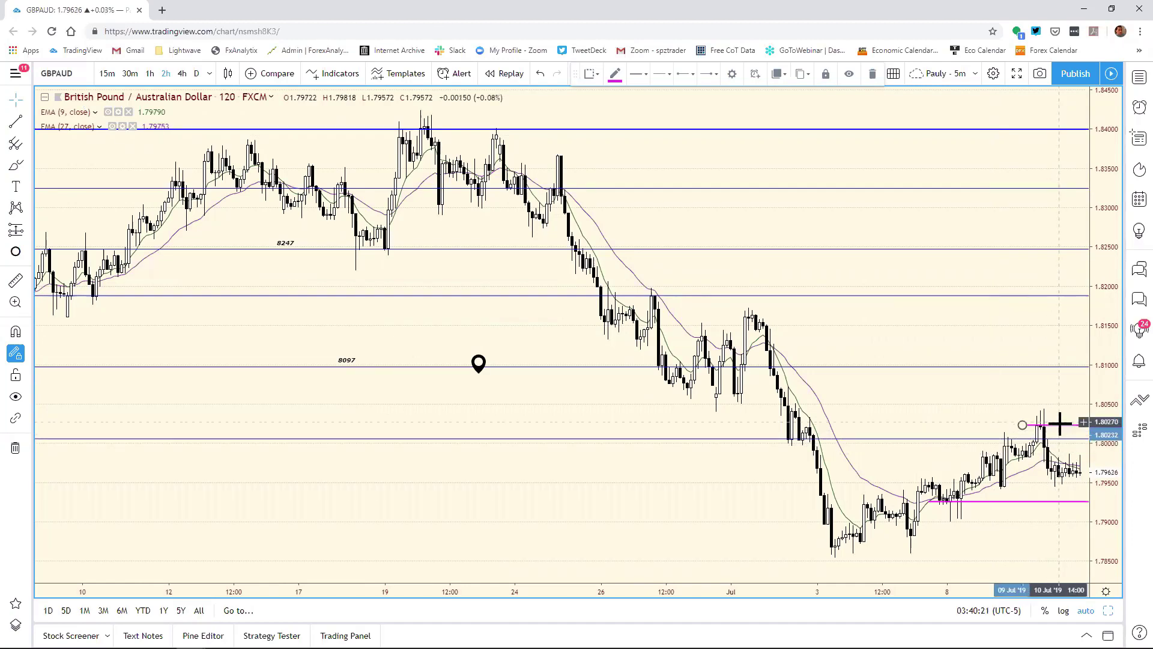
pyautogui.moveTo(492, 645)
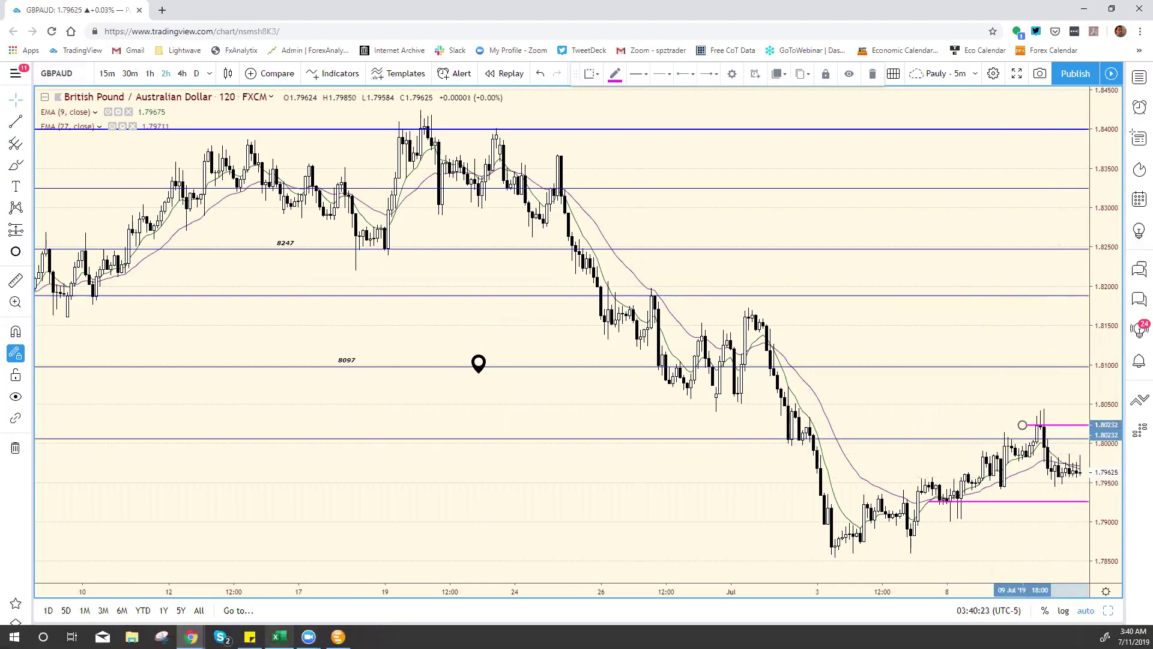
pyautogui.click(279, 637)
# Change the GBP/AUD support in E23 from 7959 to 7925
pyautogui.click(620, 477)
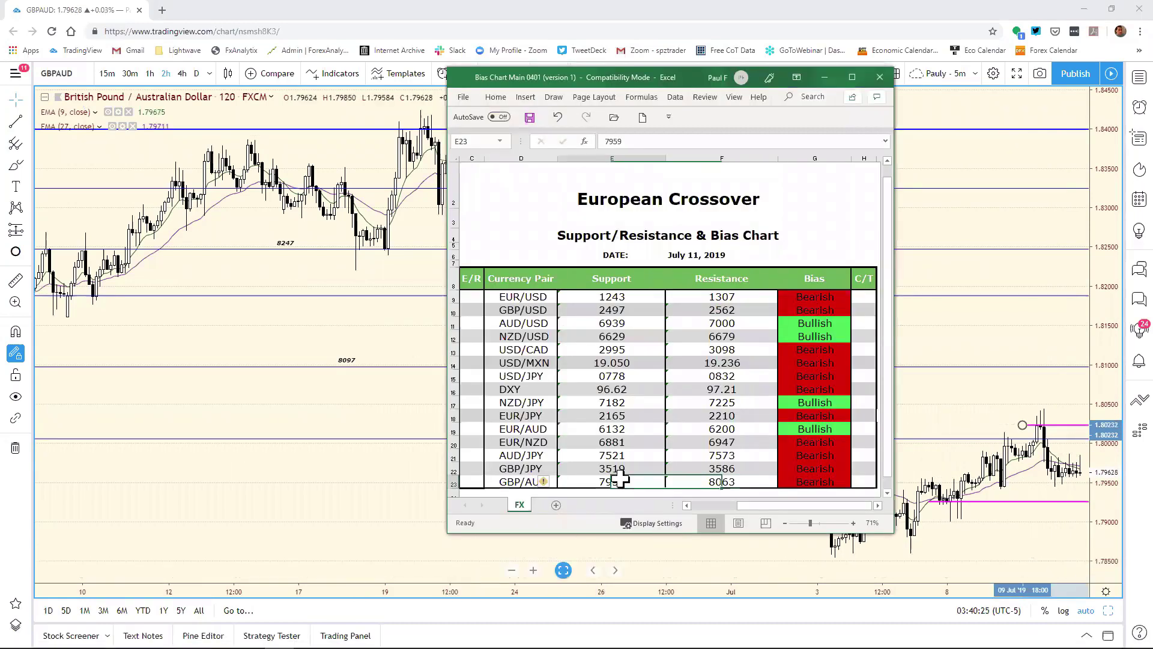
pyautogui.click(632, 144)
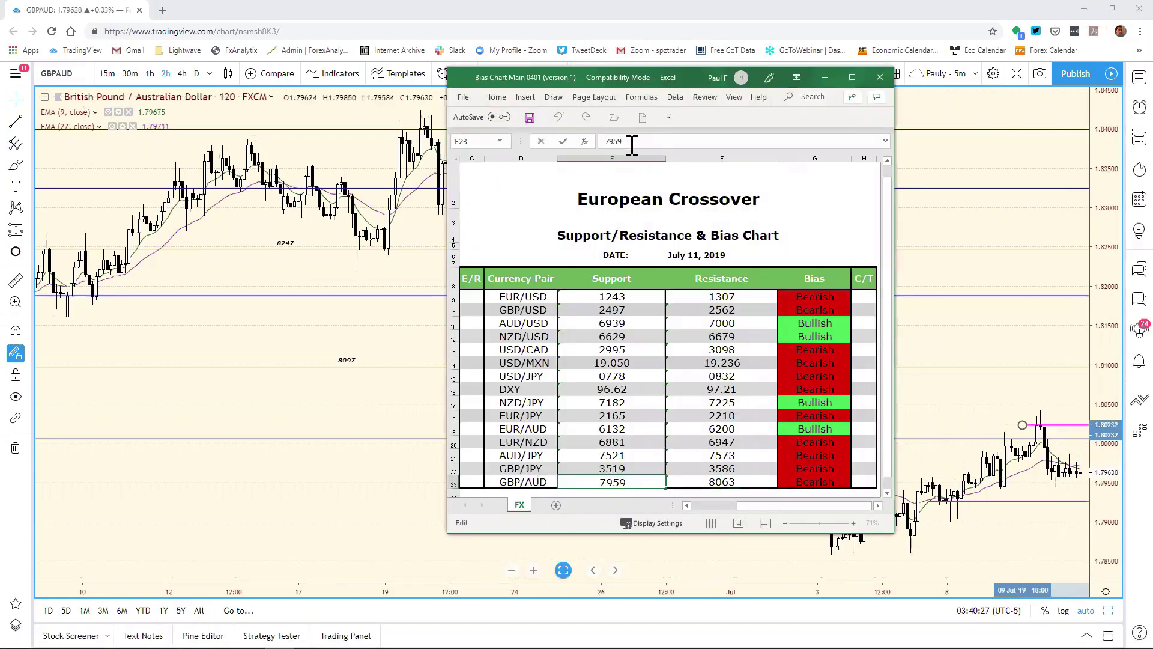
pyautogui.press('BackSpace')
pyautogui.press('BackSpace')
pyautogui.write('25')
pyautogui.press('Return')
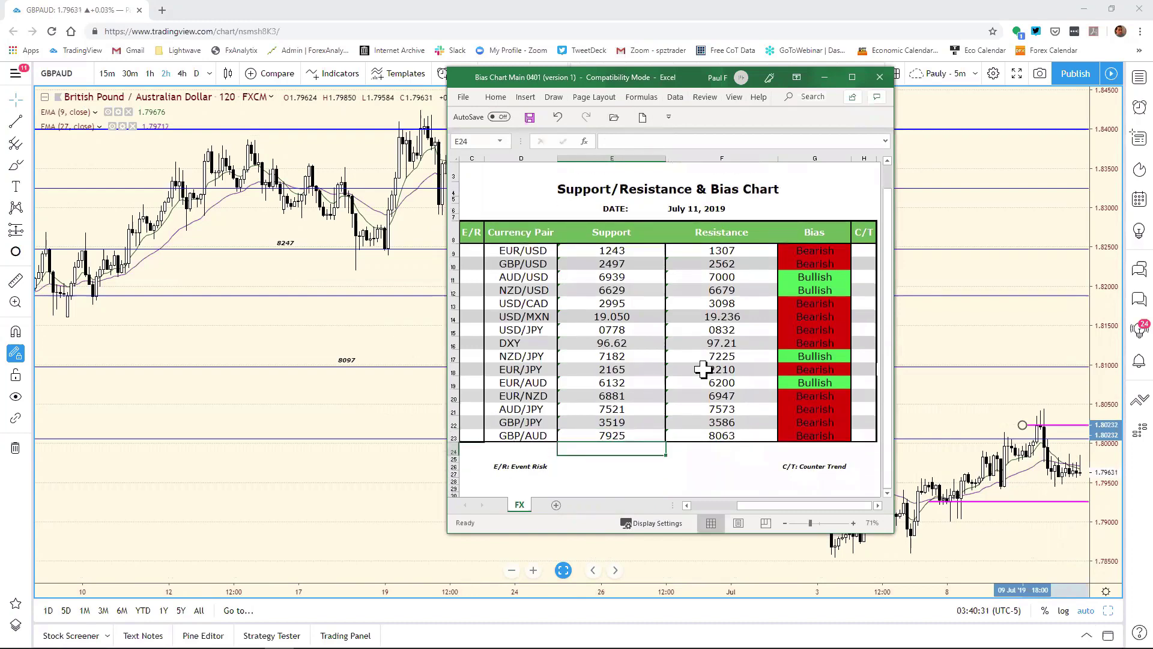
# Change the GBP/AUD resistance in F23 from 8063 to 8006
pyautogui.click(734, 436)
pyautogui.click(665, 141)
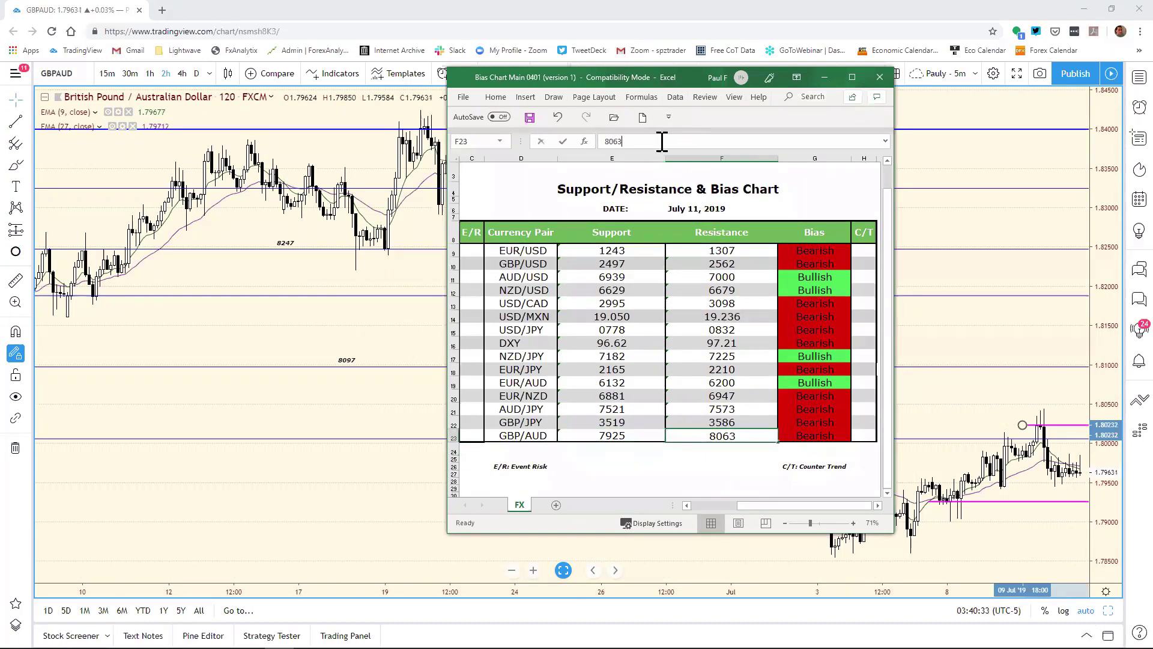
pyautogui.press('BackSpace')
pyautogui.press('BackSpace')
pyautogui.write('0')
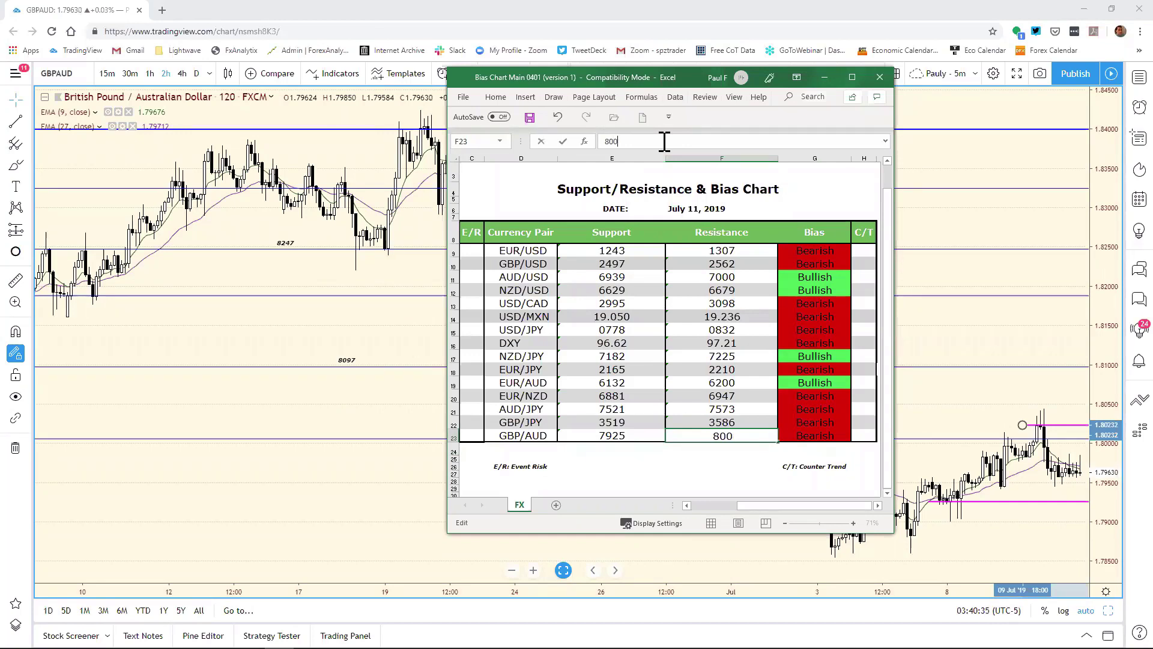
pyautogui.write('6')
pyautogui.press('Return')
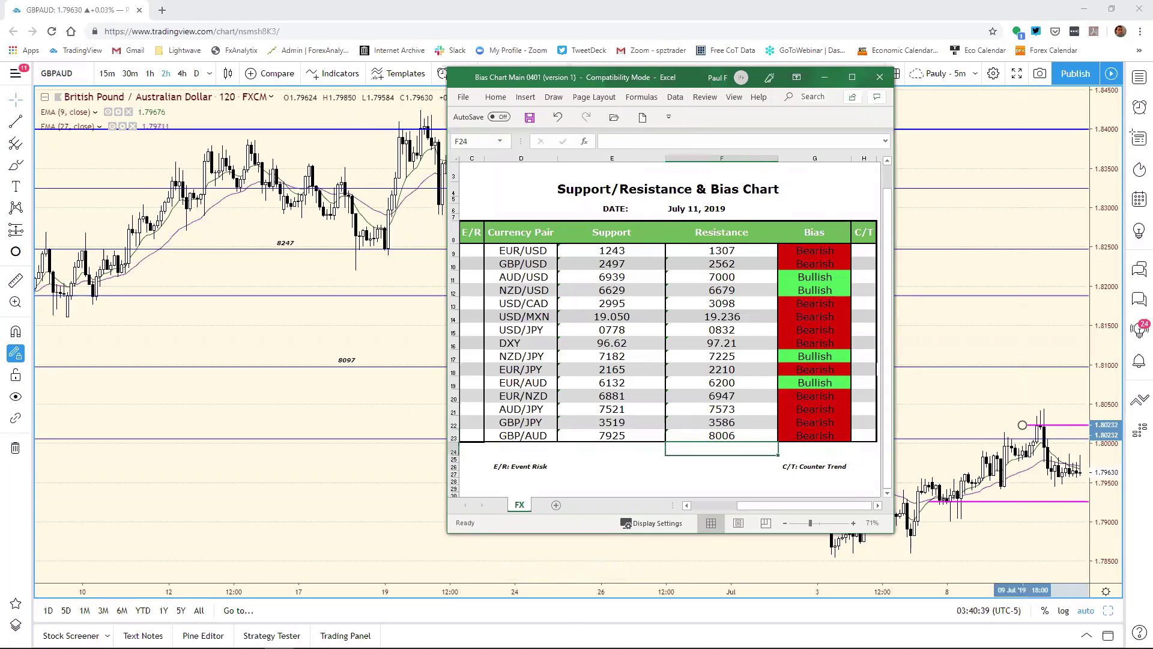
pyautogui.scroll(2, 893, 213)
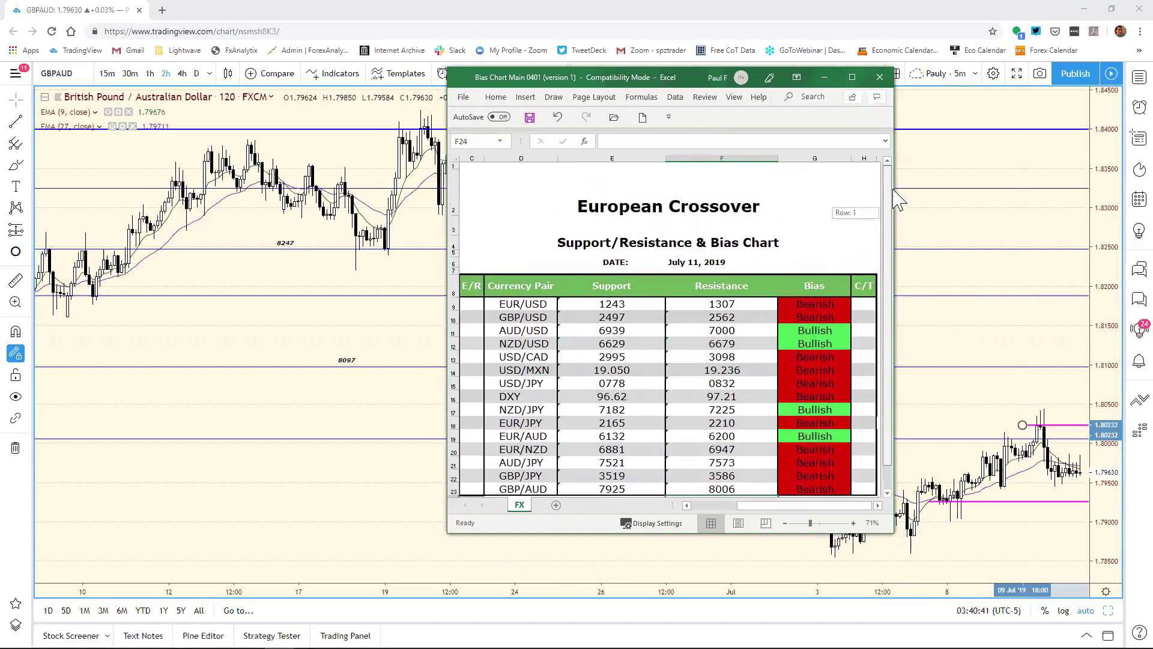